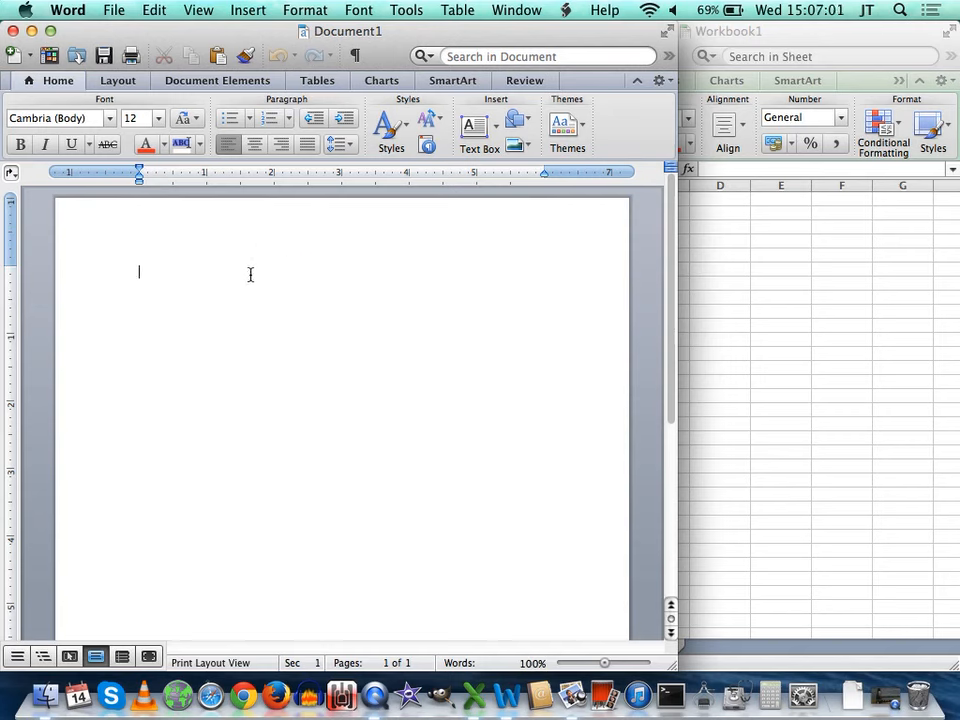
# Enter the title "Measuring Boxes", the author's full name and "Date Performed: 1/14/15" on three separate lines
pyautogui.write('Measuring Go')
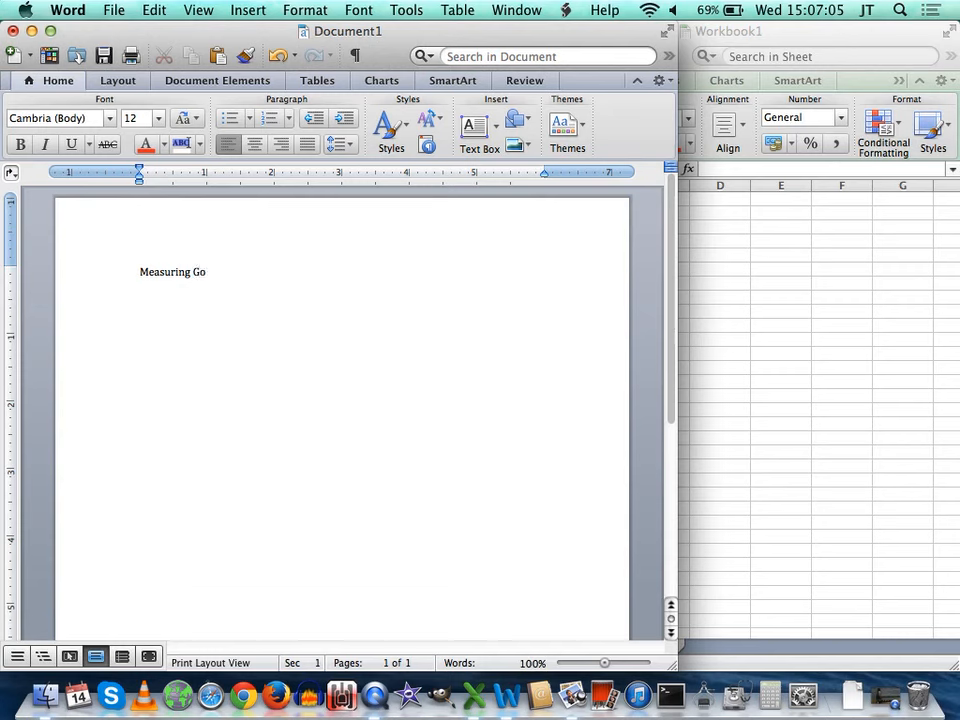
pyautogui.press('BackSpace')
pyautogui.press('BackSpace')
pyautogui.press('BackSpace')
pyautogui.write('Boxes ')
pyautogui.write('Jeffrey')
pyautogui.write(' A Tibbitt')
pyautogui.press('Return')
pyautogui.write('D')
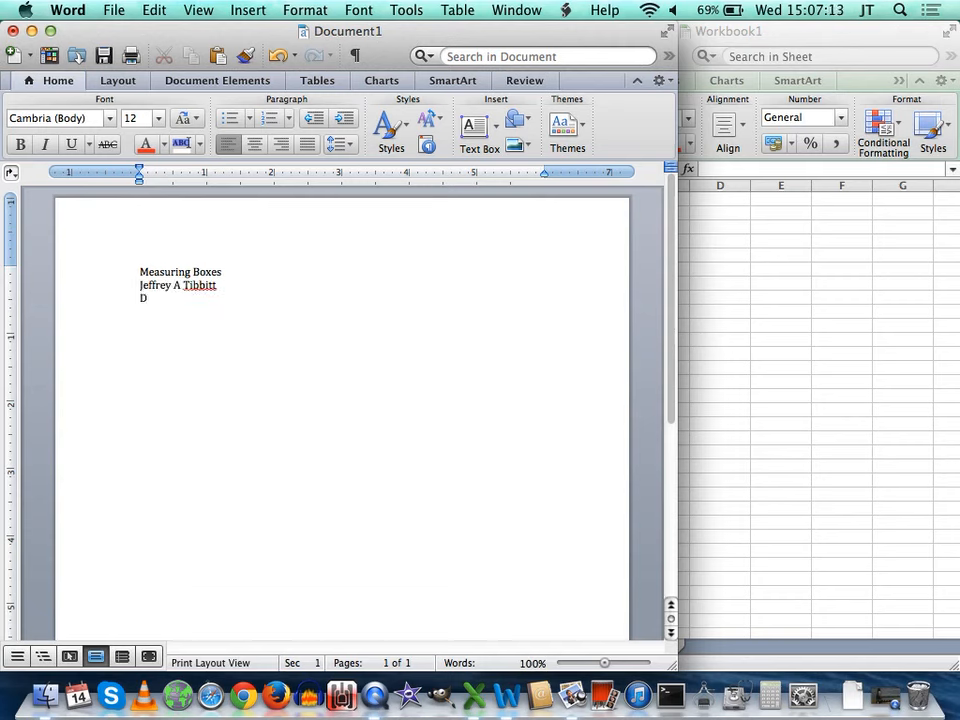
pyautogui.write('ate Performed:  1/14/15')
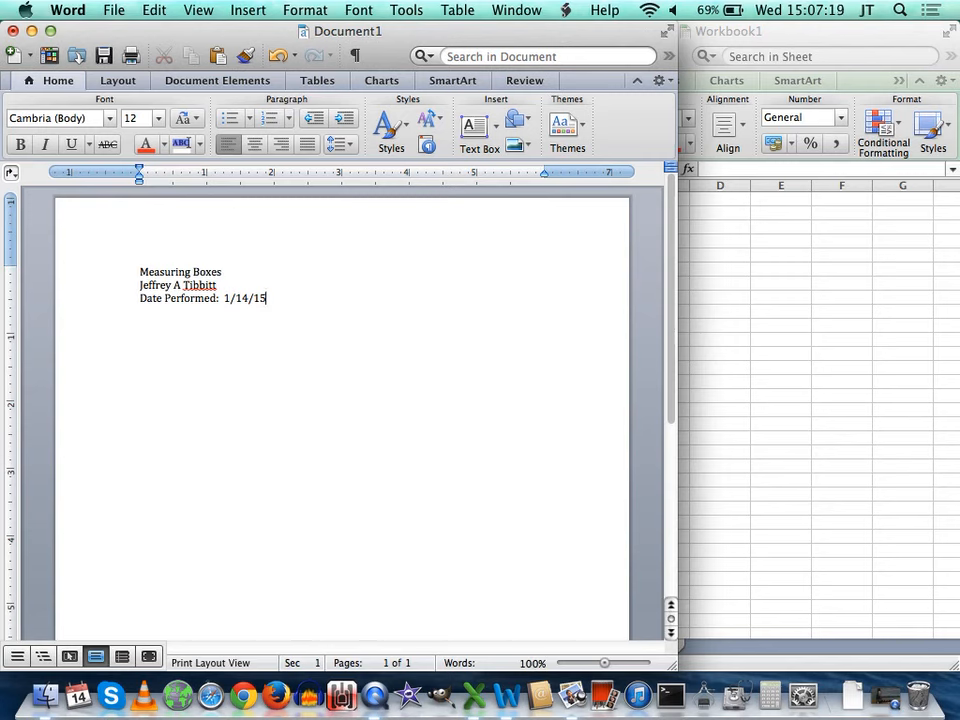
# Add the section headings "Introduction" and "Procedures" below the date line, with blank lines between them
pyautogui.press('Return')
pyautogui.press('Return')
pyautogui.write('Introduction')
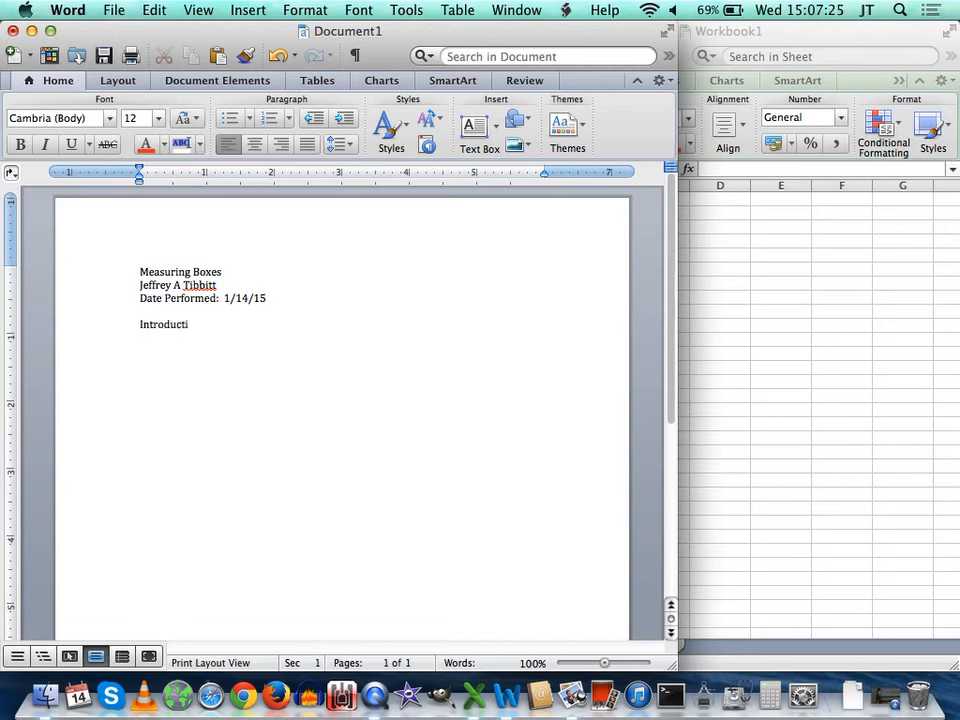
pyautogui.press('Return')
pyautogui.press('Return')
pyautogui.write('Procedures')
pyautogui.press('Return')
pyautogui.press('Return')
pyautogui.press('Return')
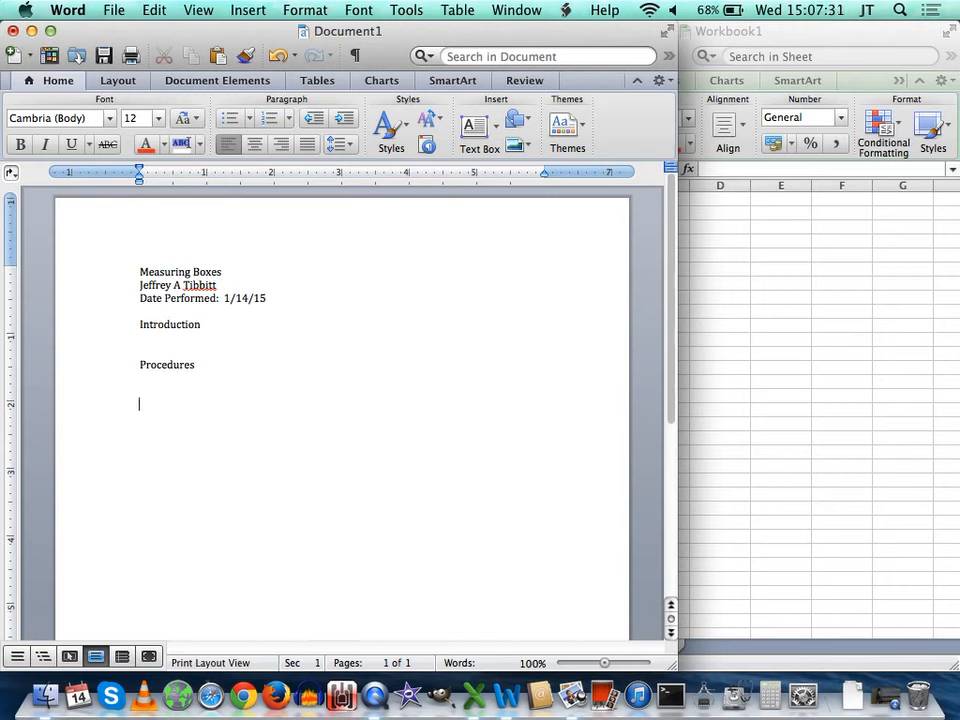
# Add a "Results" heading below Procedures and insert a "Data" heading above it, separated by blank lines
pyautogui.write('Results')
pyautogui.press('Return')
pyautogui.press('Return')
pyautogui.press('Return')
pyautogui.press('Up')
pyautogui.press('Up')
pyautogui.press('Up')
pyautogui.write('Data')
pyautogui.press('Return')
pyautogui.press('Return')
pyautogui.press('Return')
# Add the headings "Discussion" and "Conclusion" below Results, with blank lines between them
pyautogui.click(176, 443)
pyautogui.write('Discussion')
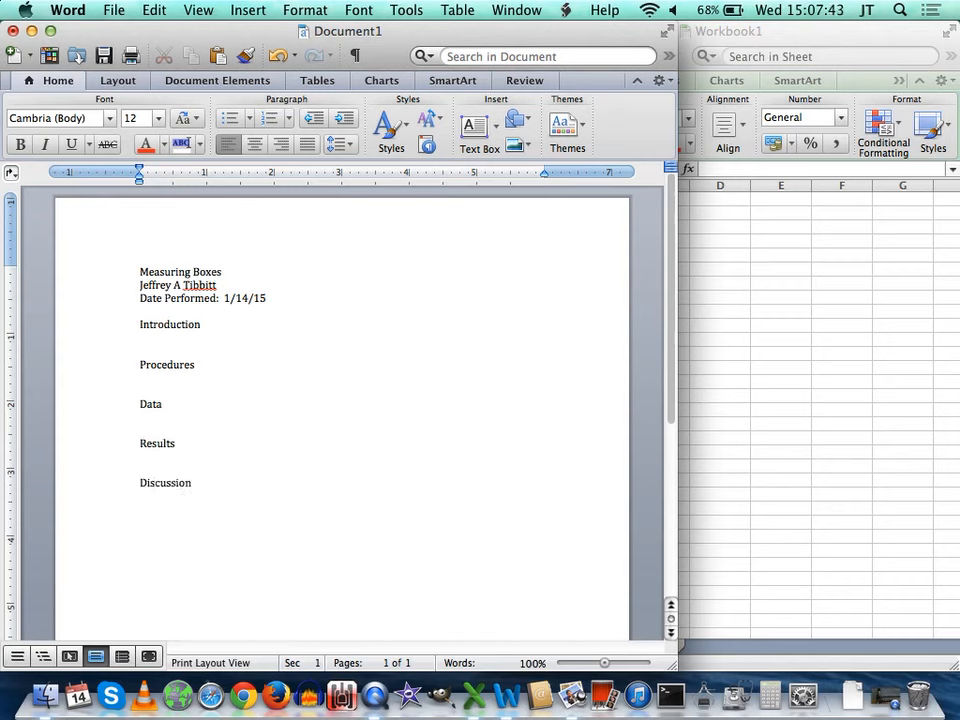
pyautogui.press('Return')
pyautogui.press('Return')
pyautogui.write('Conclusion')
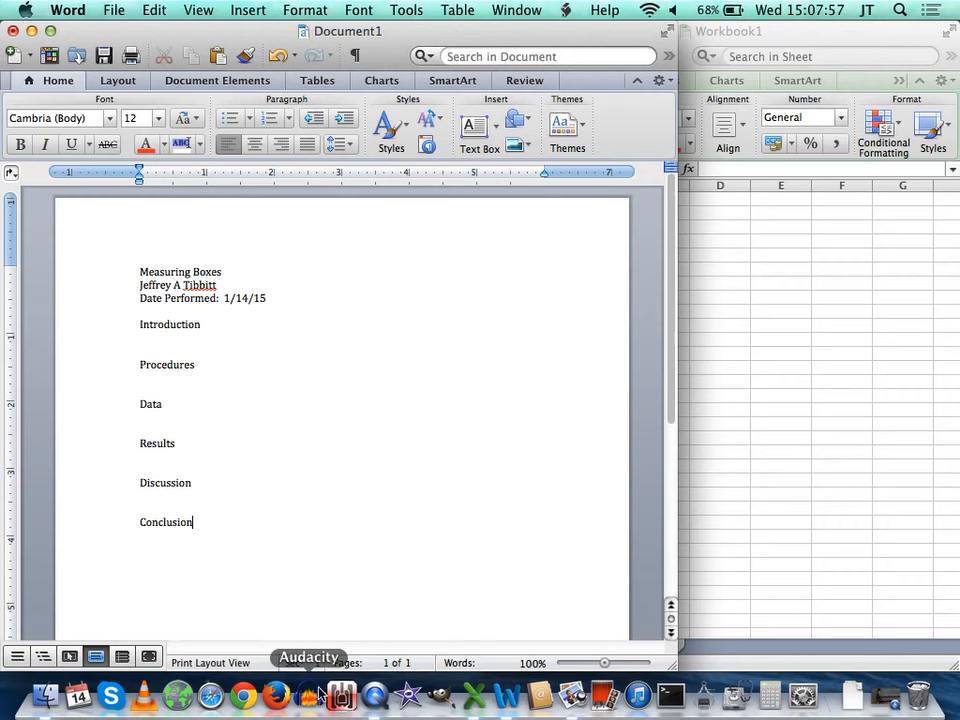
# Set the document zoom to 125% and widen the document window to fit the whole page width
pyautogui.click(199, 9)
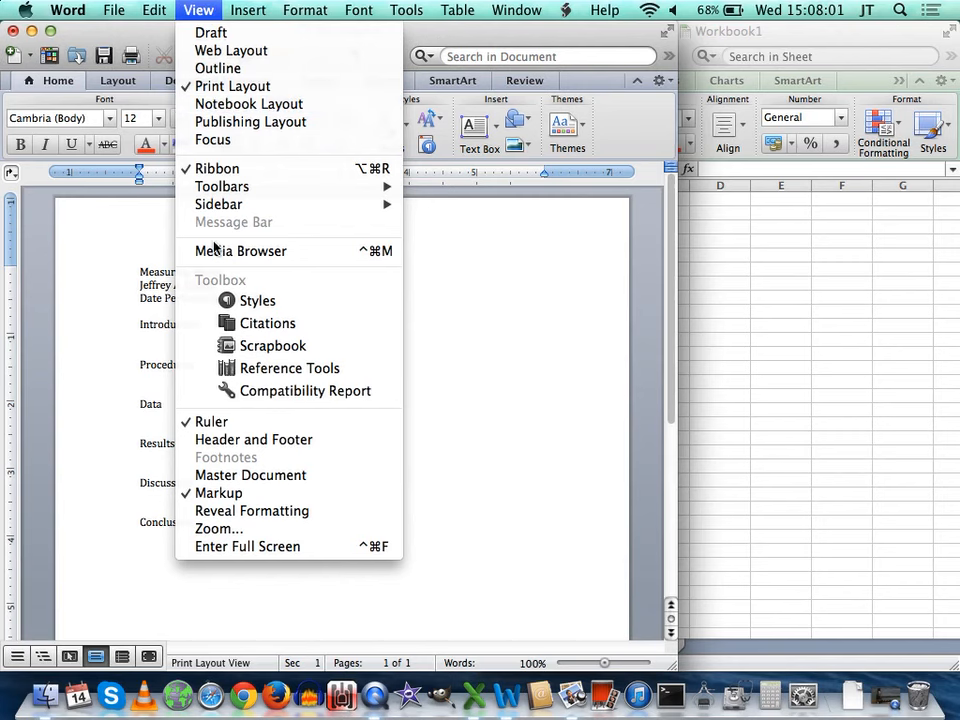
pyautogui.click(228, 530)
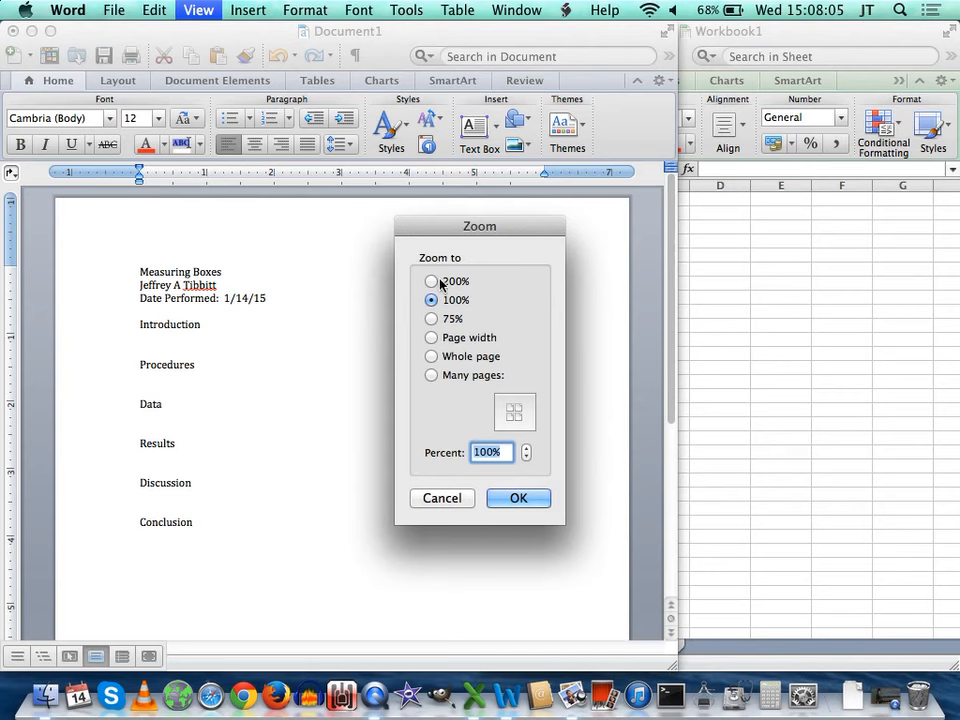
pyautogui.write('125')
pyautogui.press('Return')
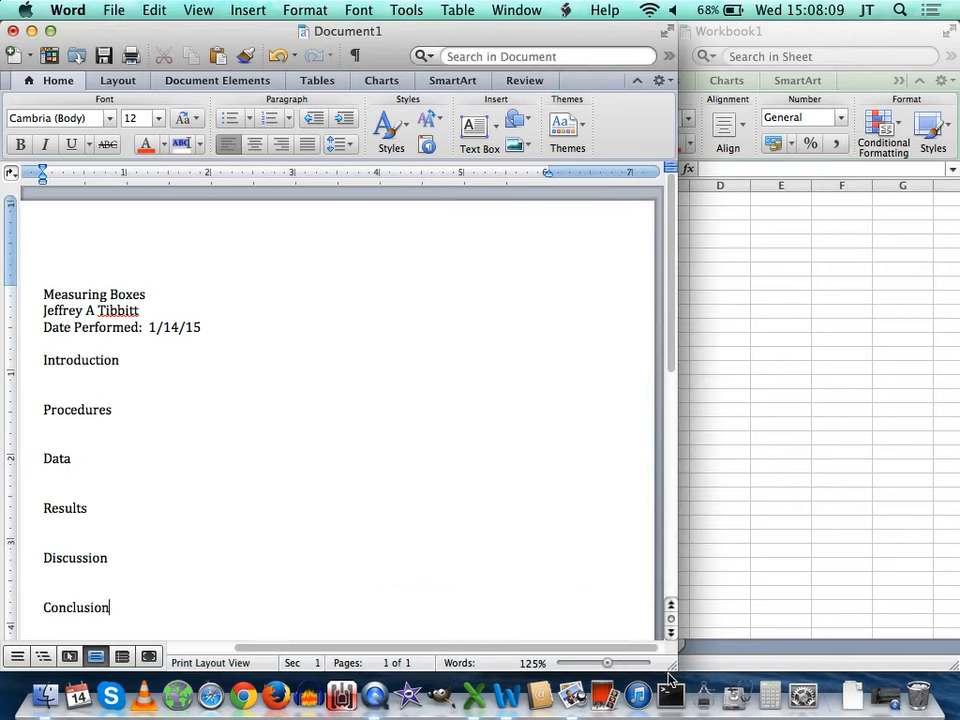
pyautogui.moveTo(672, 672); pyautogui.dragTo(818, 668)
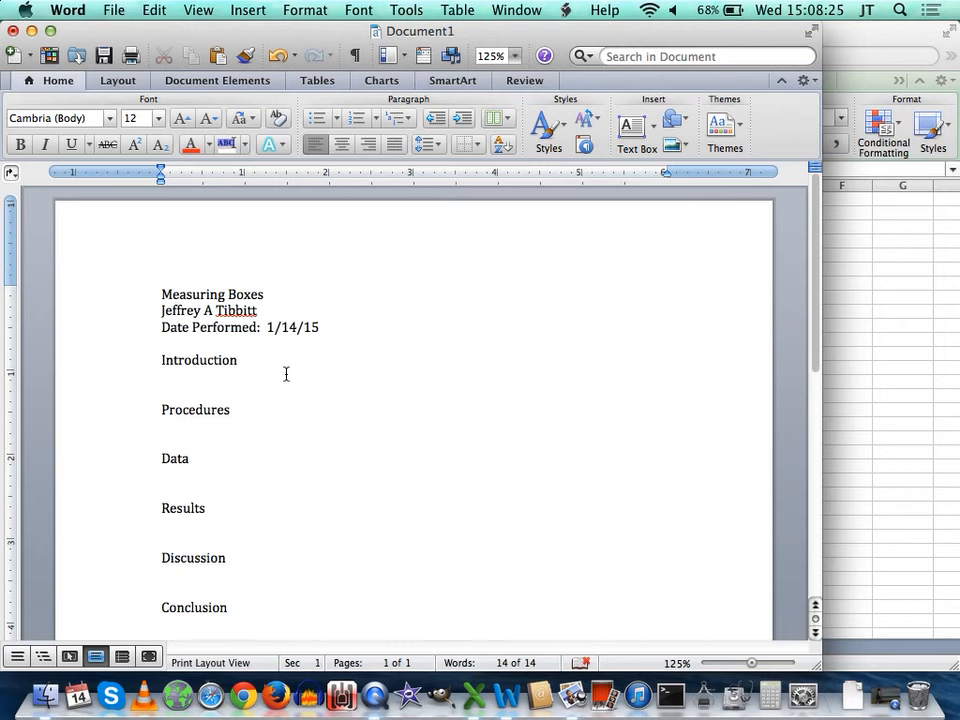
# Change the font of the whole document to Times New Roman
pyautogui.click(253, 514)
pyautogui.press('super+a')
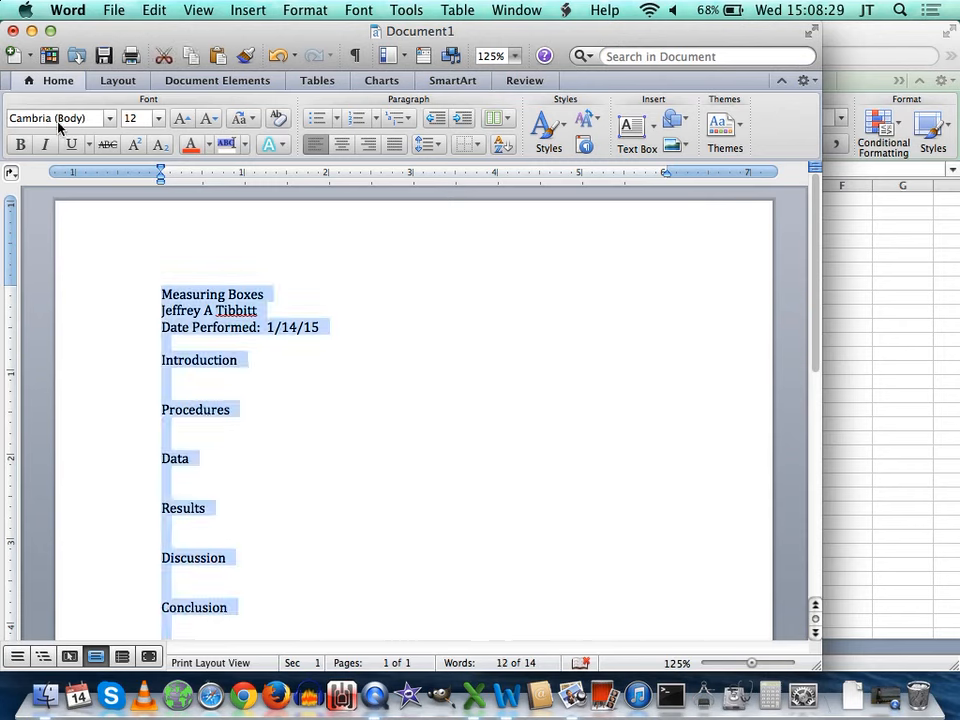
pyautogui.click(58, 119)
pyautogui.write('Times New Roman')
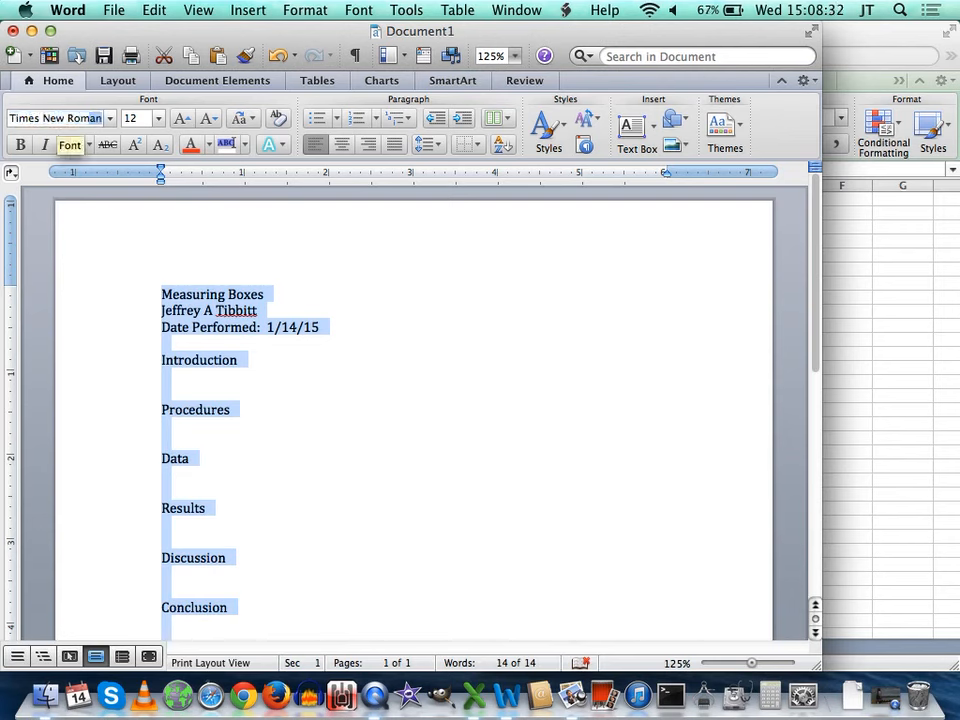
pyautogui.press('Return')
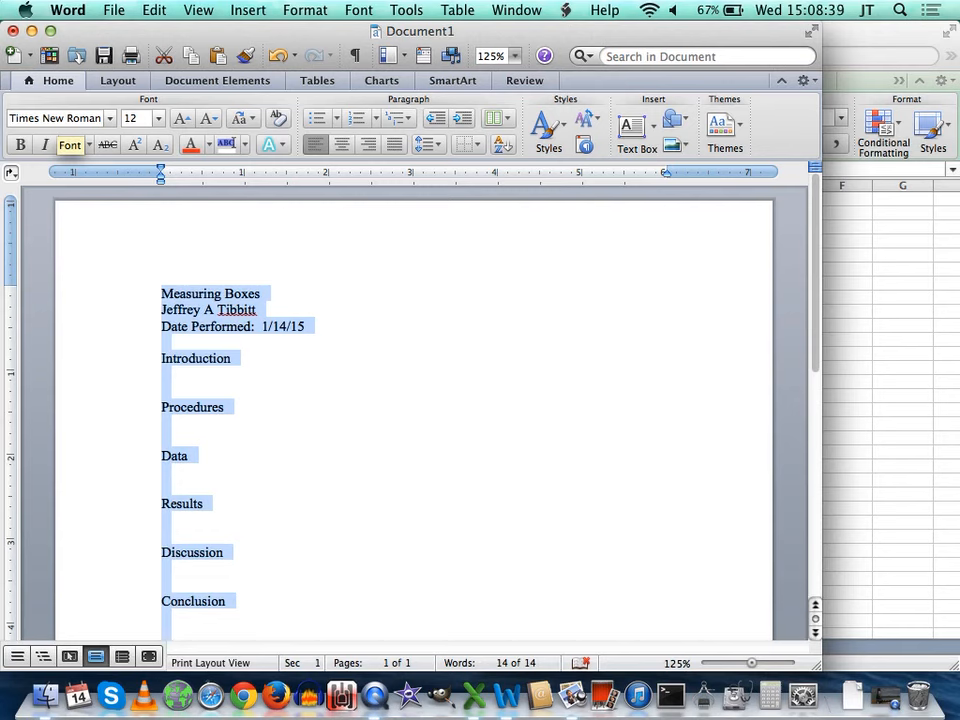
pyautogui.click(308, 378)
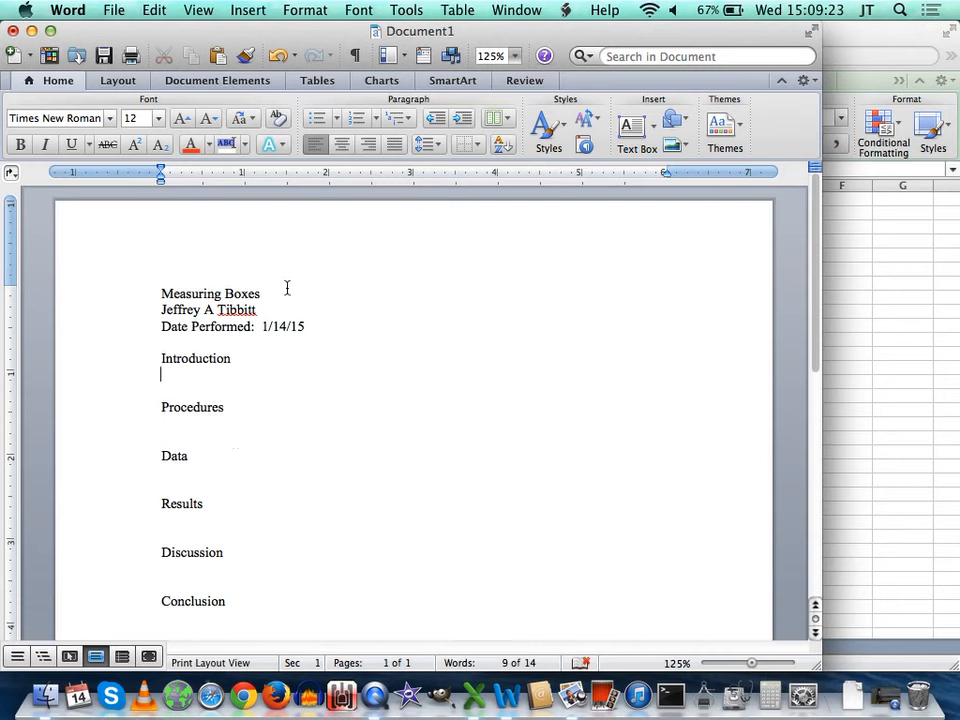
# Format the title "Measuring Boxes" in 16-point bold
pyautogui.moveTo(262, 289); pyautogui.dragTo(161, 290)
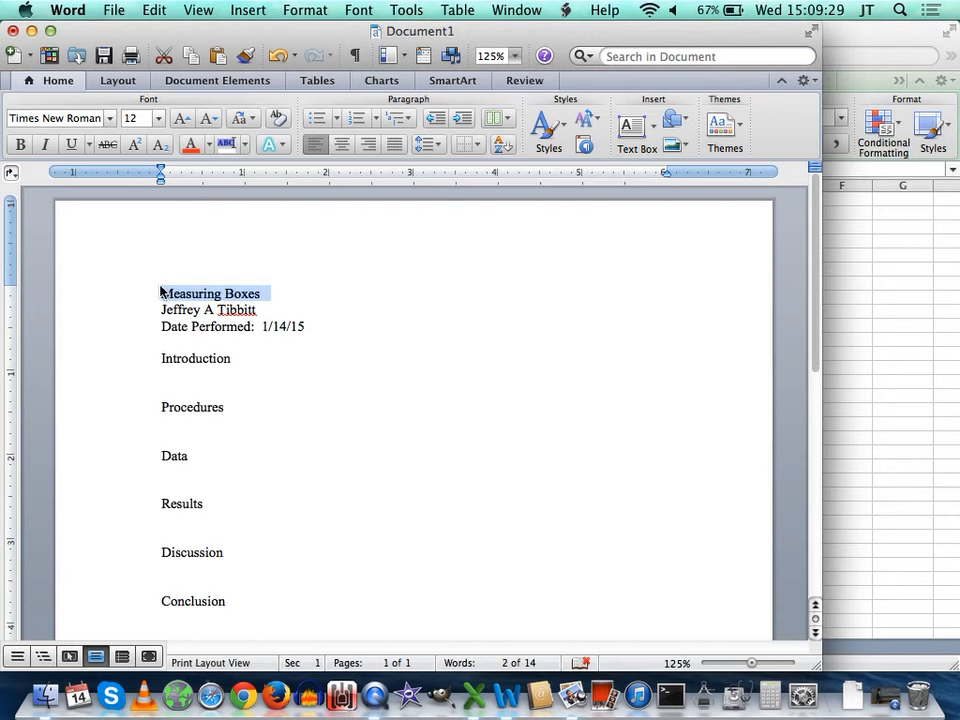
pyautogui.click(141, 122)
pyautogui.write('16')
pyautogui.press('Return')
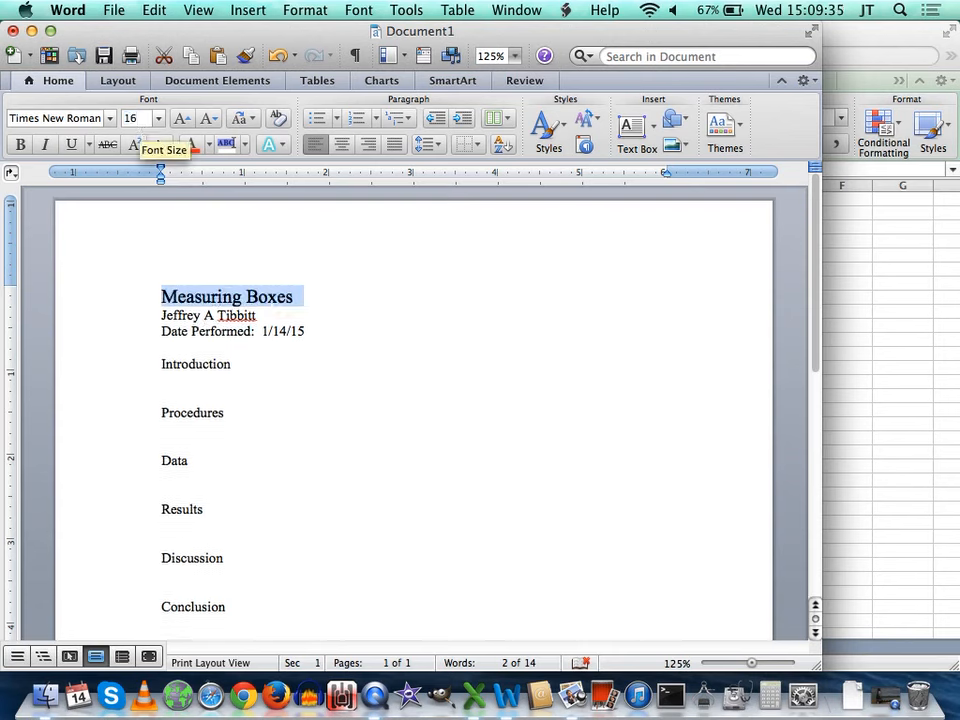
pyautogui.press('super+b')
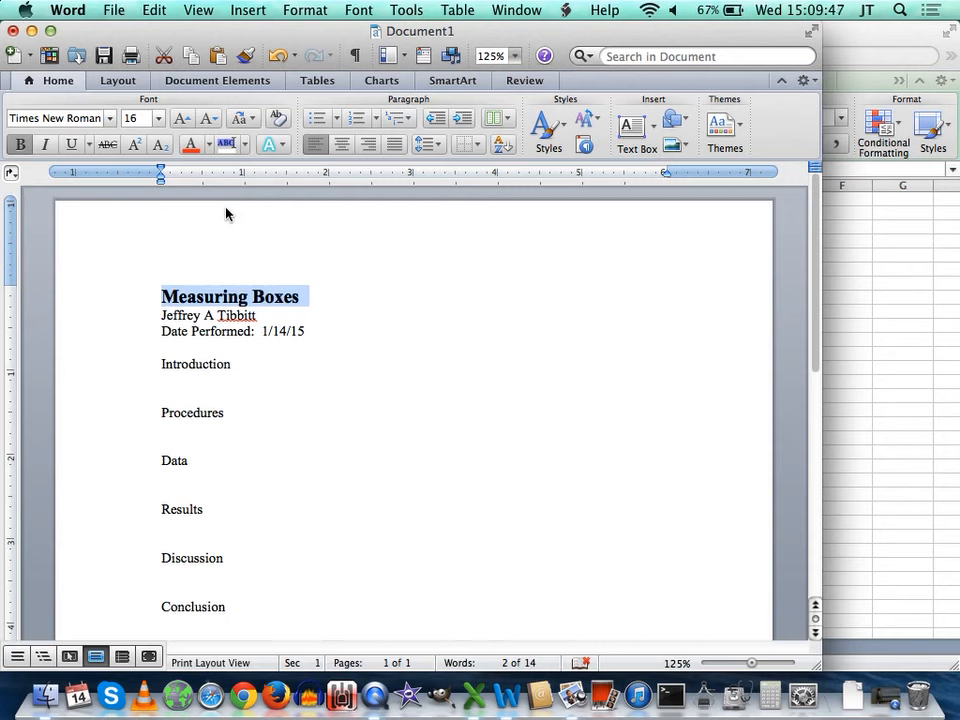
# Make all six section headings, from Introduction to Conclusion, bold in one go
pyautogui.doubleClick(195, 365)
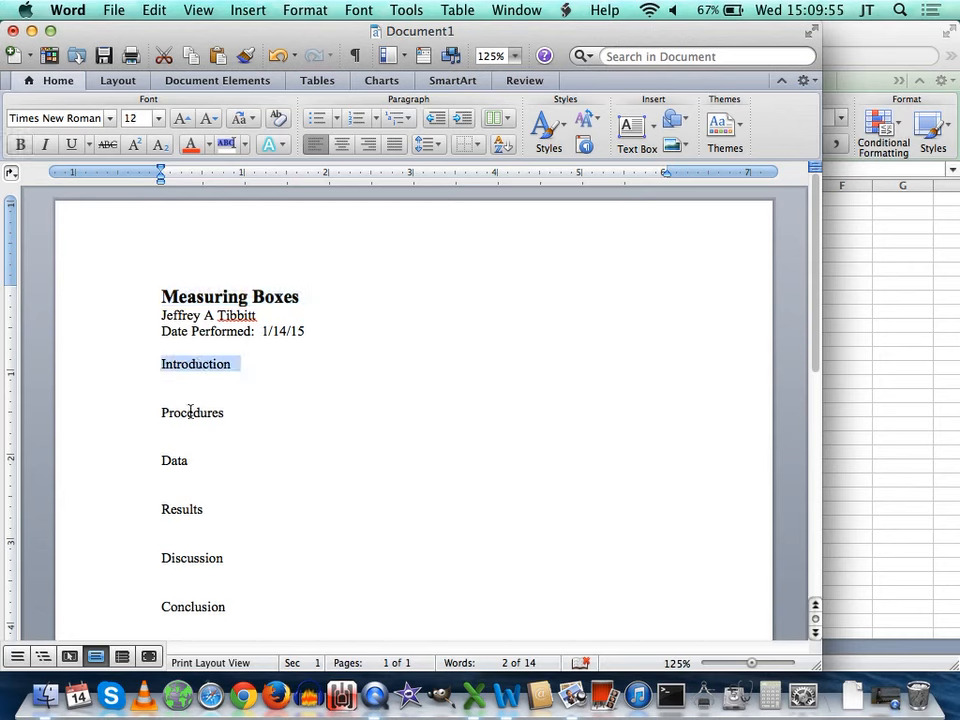
pyautogui.doubleClick(189, 413)
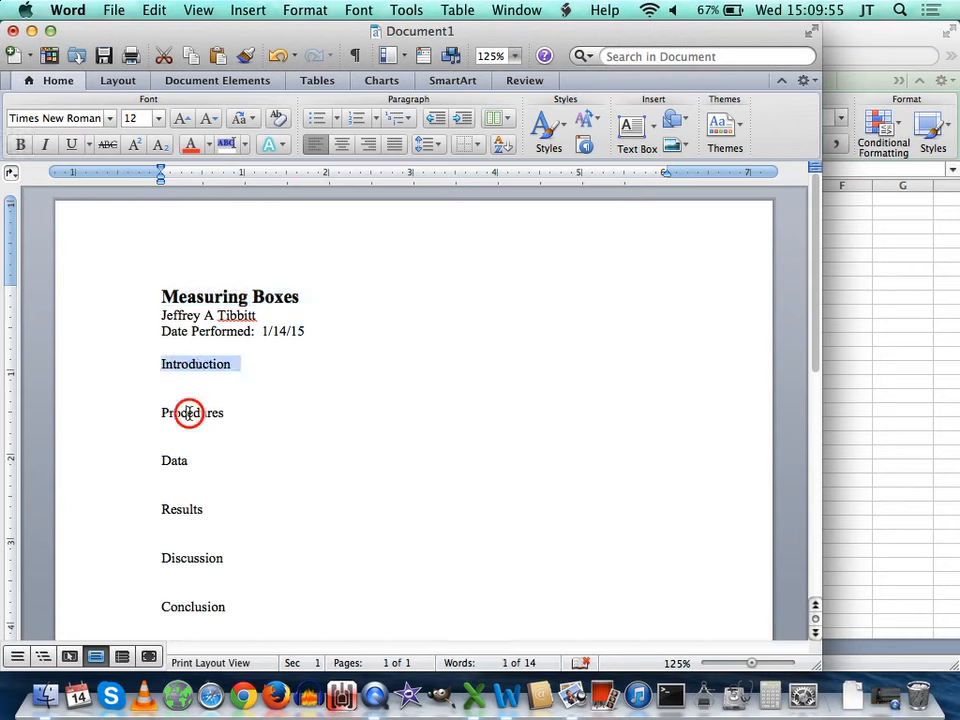
pyautogui.keyDown('super'); pyautogui.doubleClick(174, 461); pyautogui.keyUp('super')
pyautogui.keyDown('super'); pyautogui.doubleClick(175, 510); pyautogui.keyUp('super')
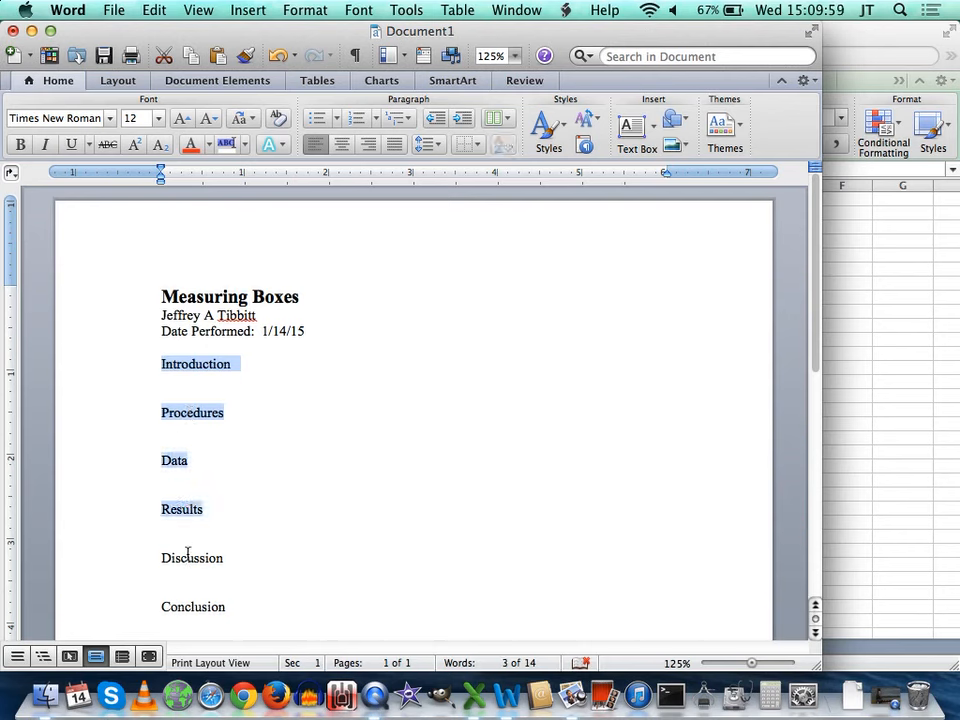
pyautogui.keyDown('super'); pyautogui.doubleClick(187, 560); pyautogui.keyUp('super')
pyautogui.keyDown('super'); pyautogui.doubleClick(187, 607); pyautogui.keyUp('super')
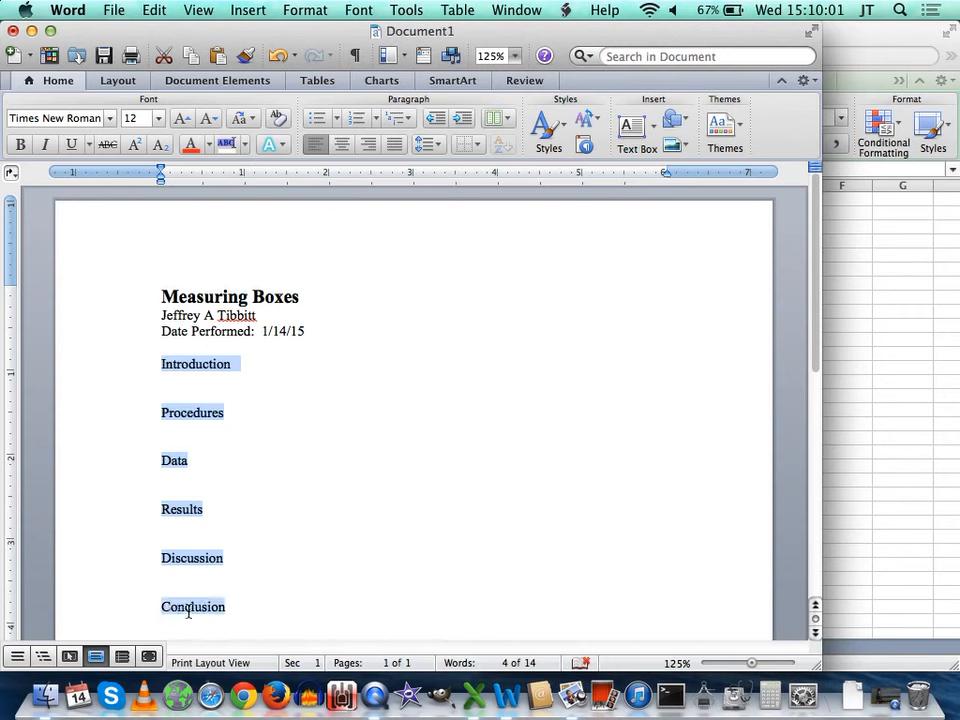
pyautogui.press('super+b')
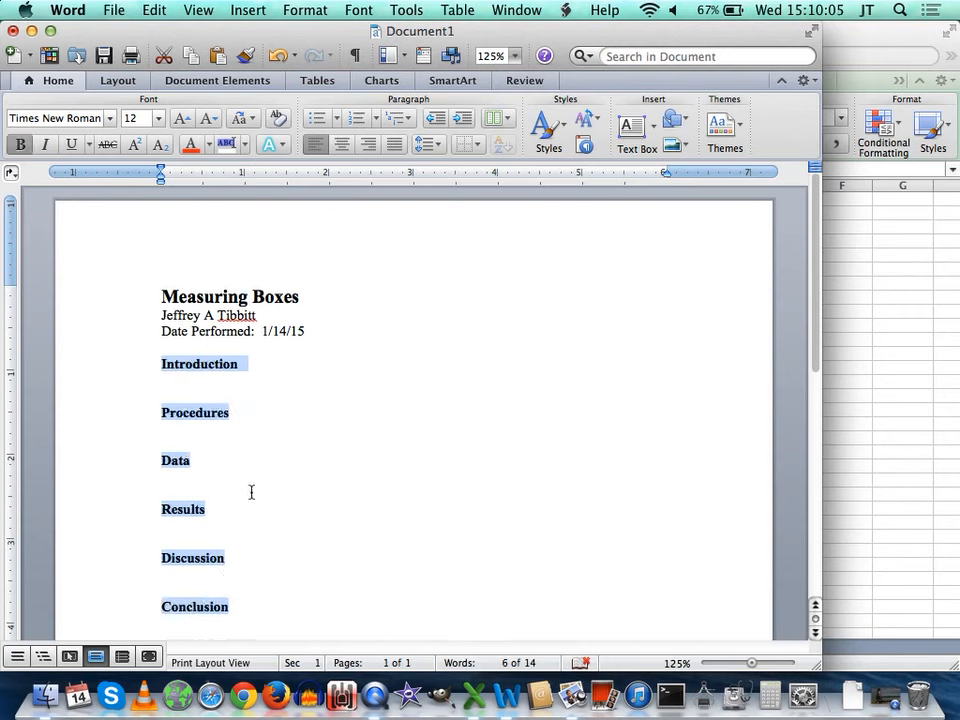
pyautogui.click(192, 375)
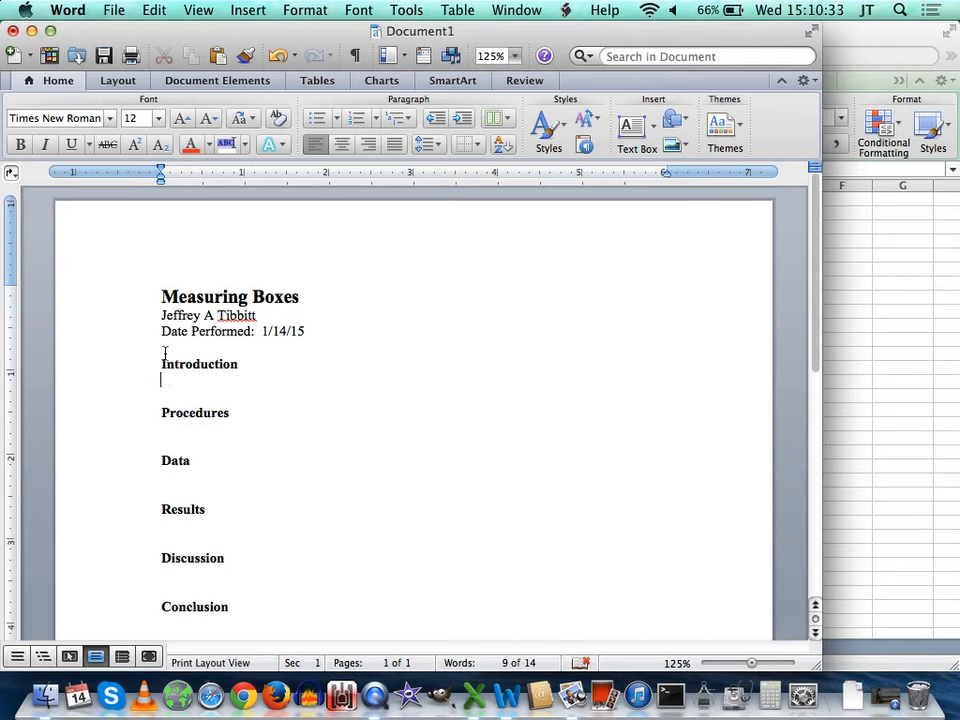
# Center the title, author and date lines on the page
pyautogui.click(316, 331)
pyautogui.moveTo(316, 331); pyautogui.dragTo(168, 285)
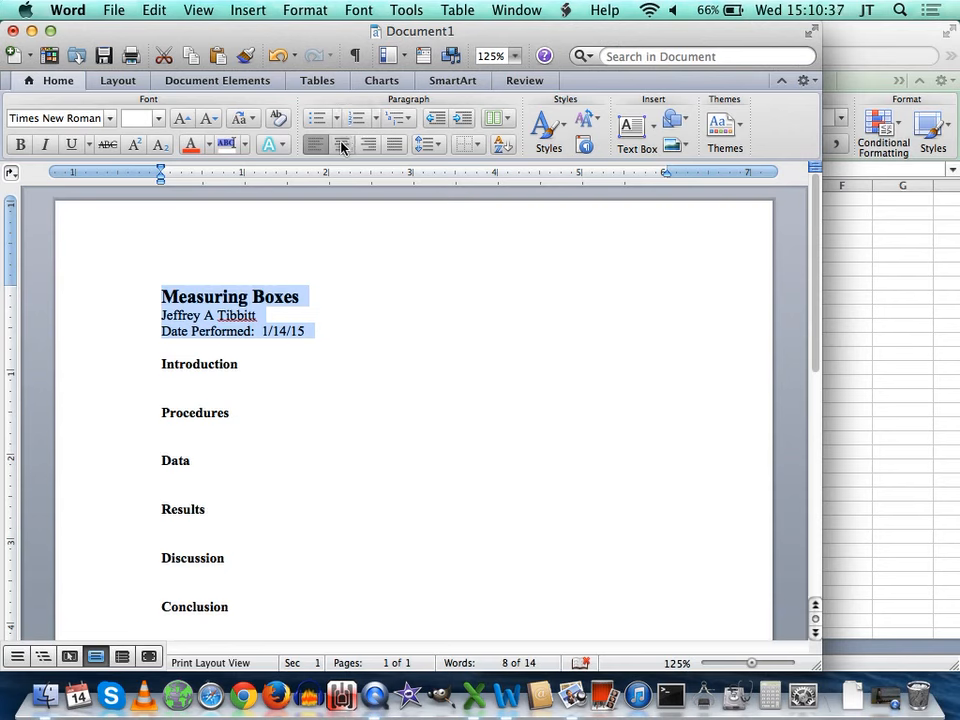
pyautogui.click(341, 144)
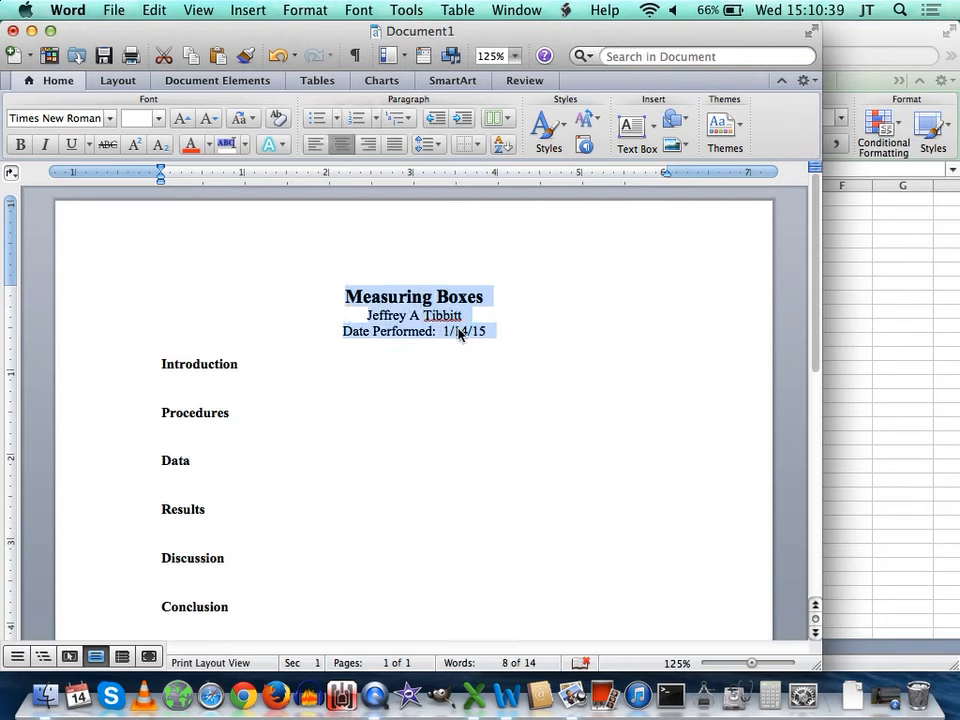
# Insert an extra blank line between the date line and the Introduction heading
pyautogui.click(160, 364)
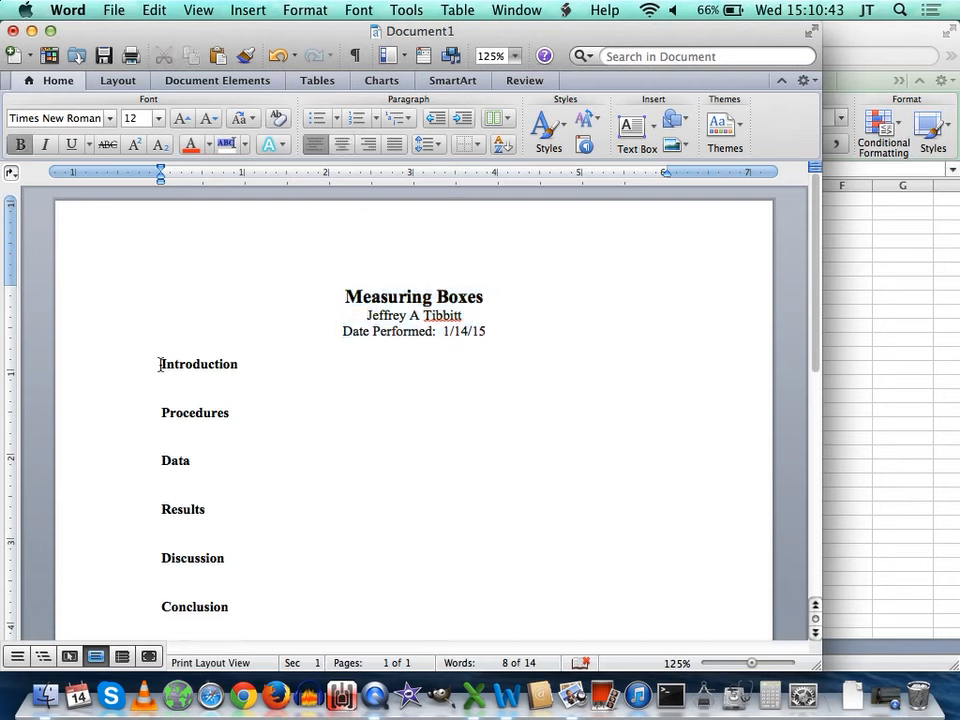
pyautogui.click(248, 349)
pyautogui.press('Return')
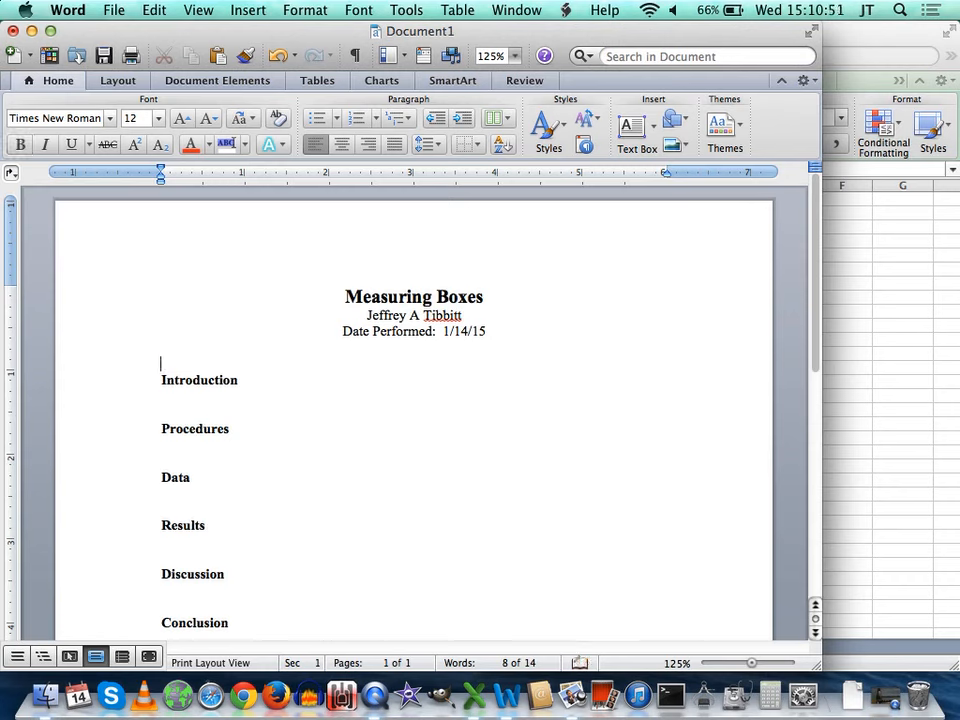
pyautogui.click(169, 392)
pyautogui.press('Down')
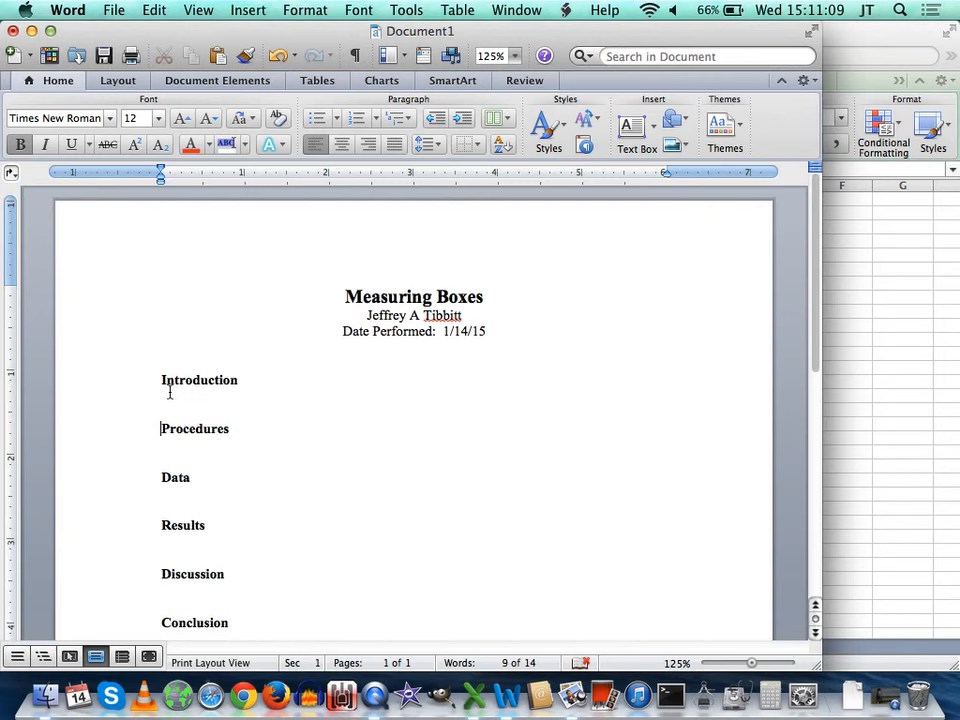
pyautogui.press('Down')
pyautogui.scroll(-1, 221, 546)
pyautogui.click(246, 352)
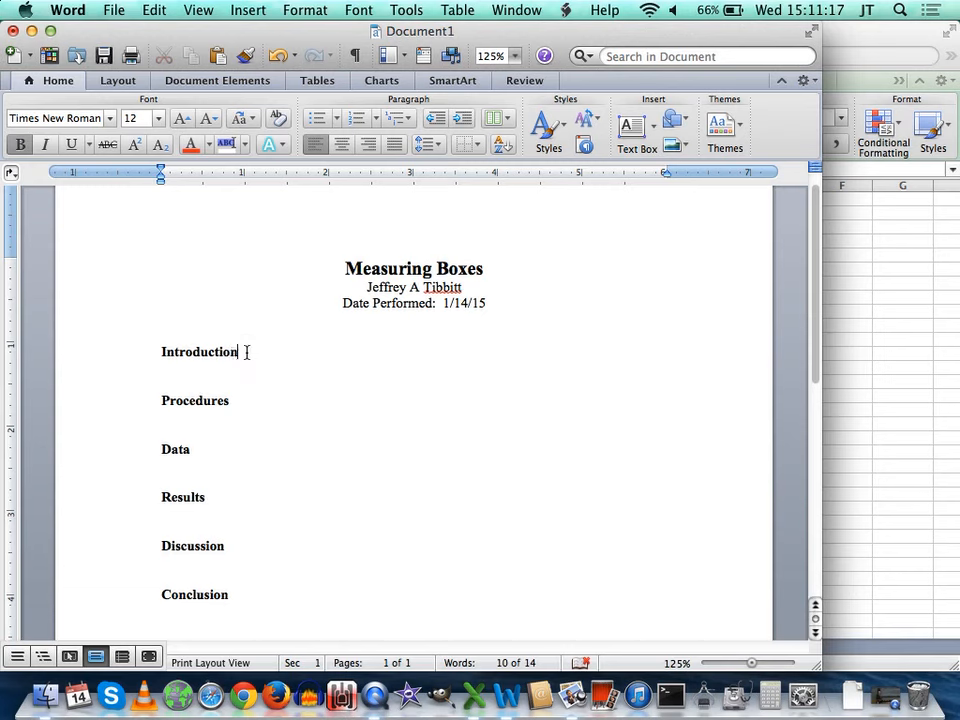
pyautogui.click(234, 398)
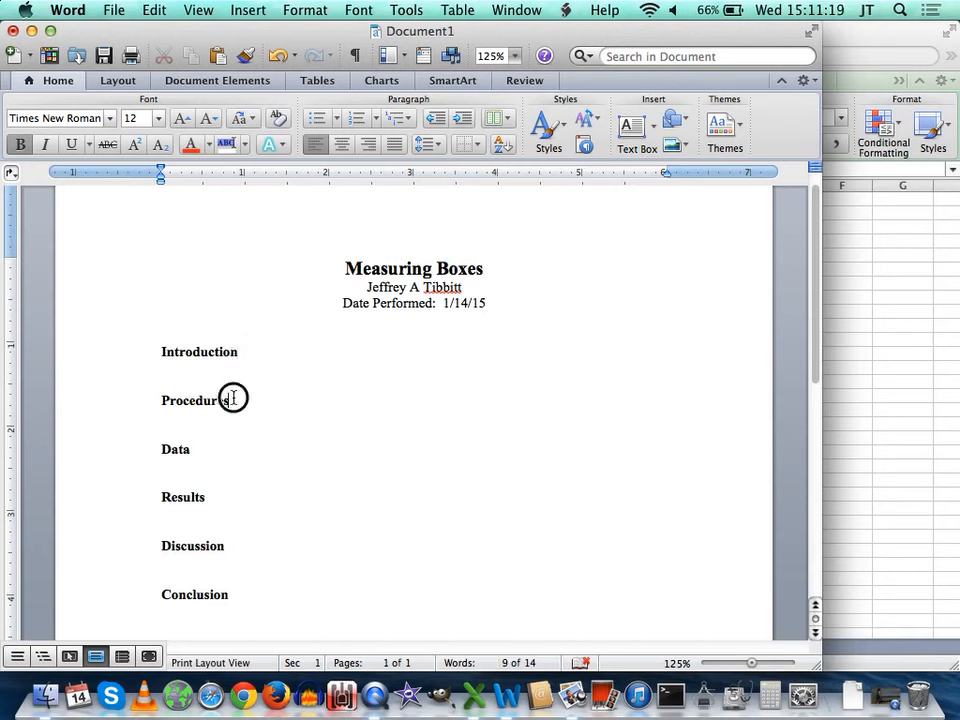
# Add a line below the Data heading and write "The seven boxes were remeasured" in it
pyautogui.click(191, 452)
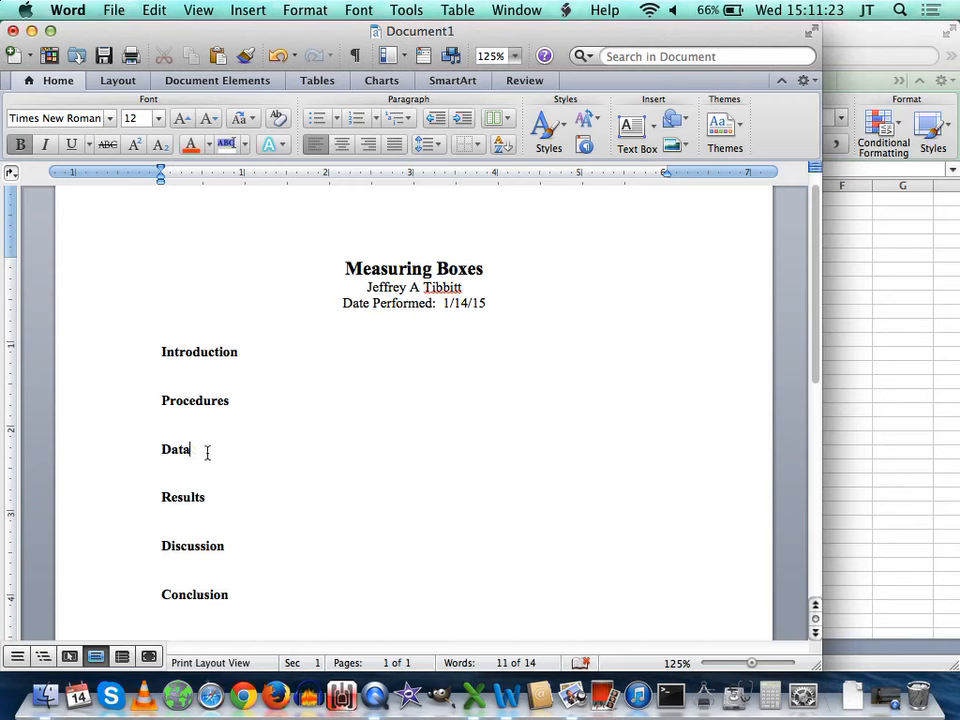
pyautogui.press('Down')
pyautogui.press('Return')
pyautogui.press('Up')
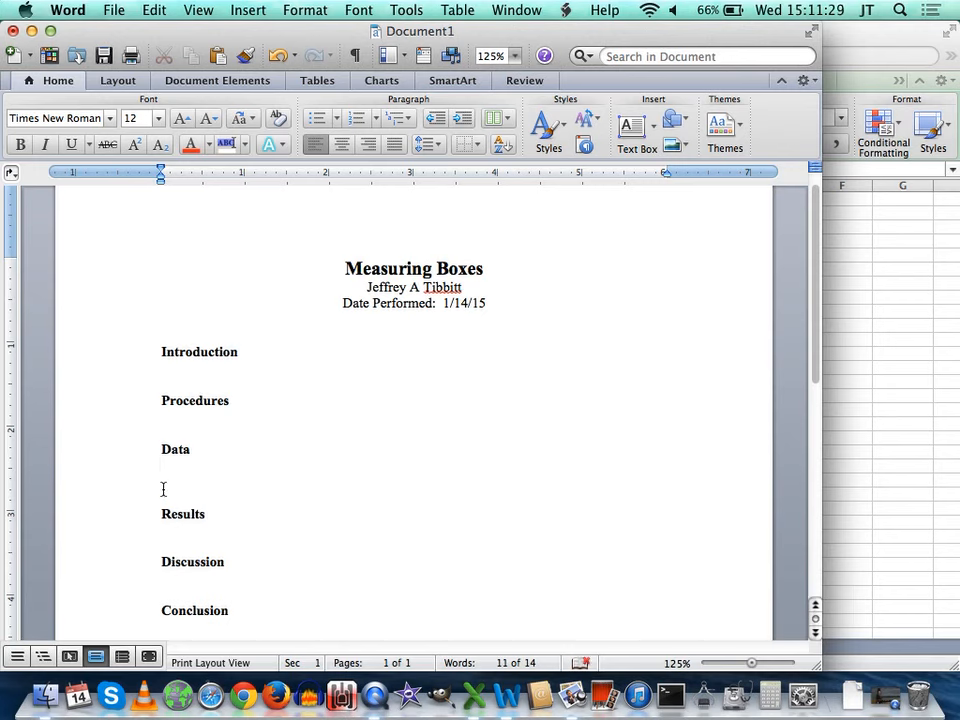
pyautogui.write('The se')
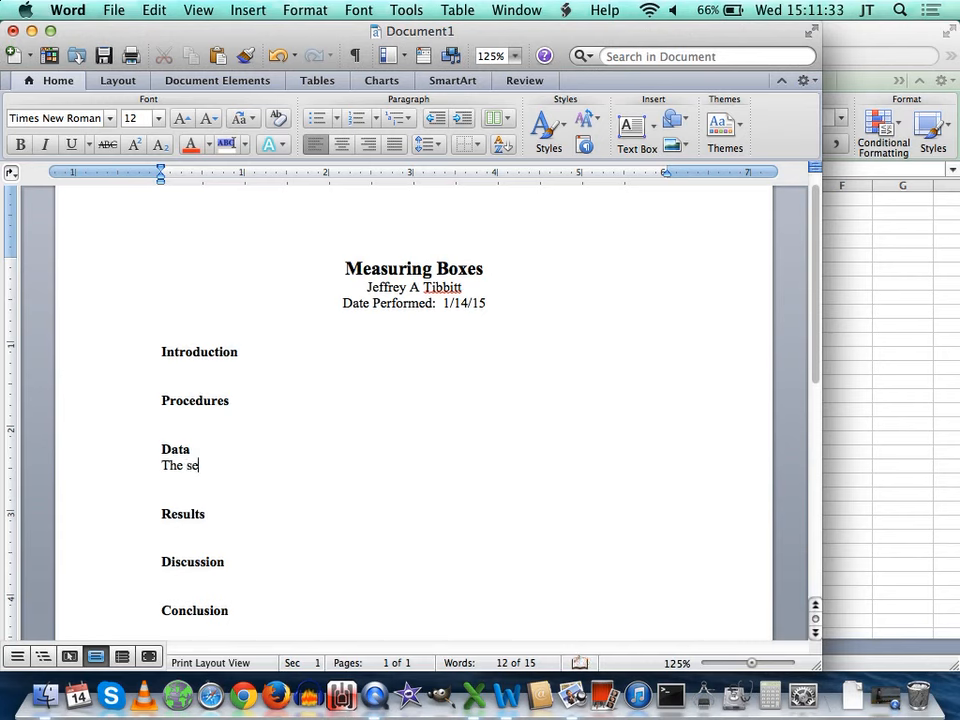
pyautogui.write('ven boxes ')
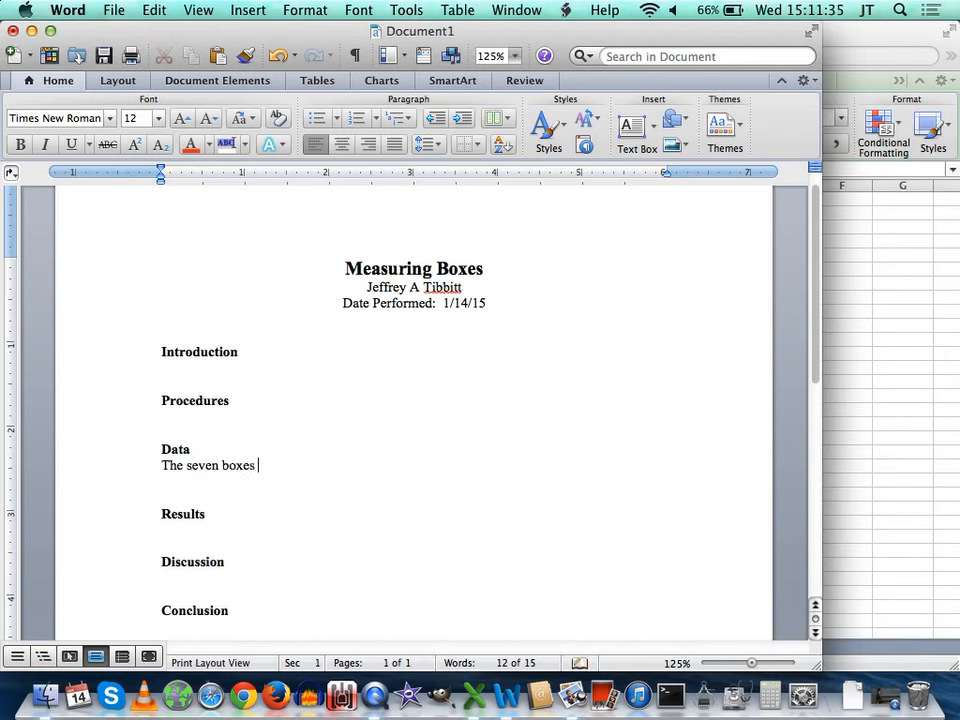
pyautogui.write('were remea')
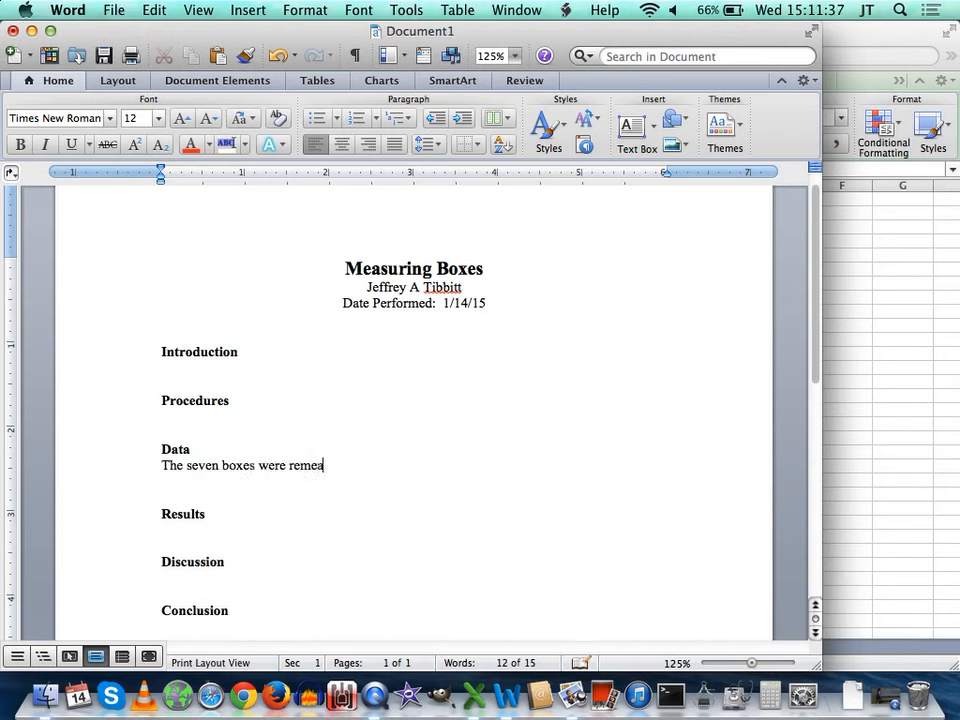
pyautogui.write('sured')
# In the Data sentence, insert "lengths, widths and heights of the" before "seven boxes" and "(A-G)" after it
pyautogui.click(187, 466)
pyautogui.write('lengths, wi')
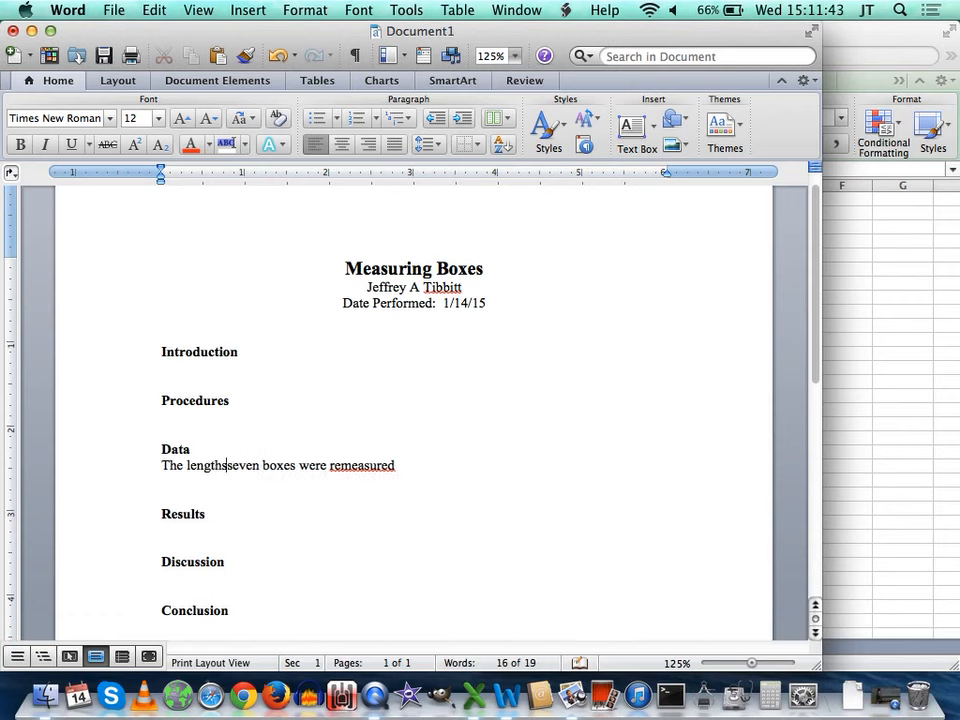
pyautogui.write('dths an')
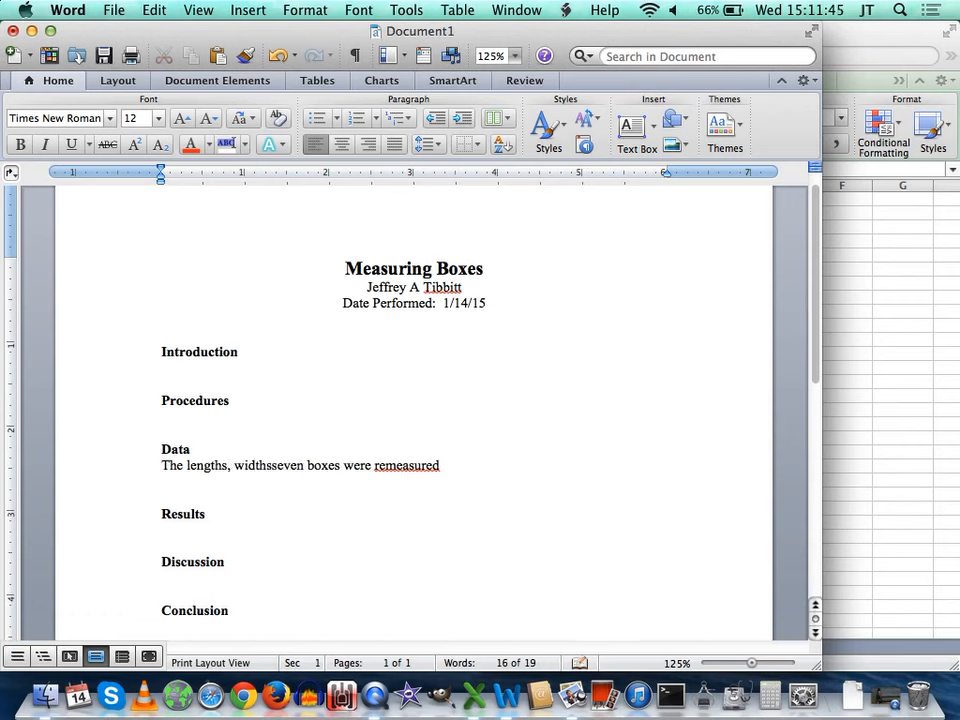
pyautogui.write('d heights of ')
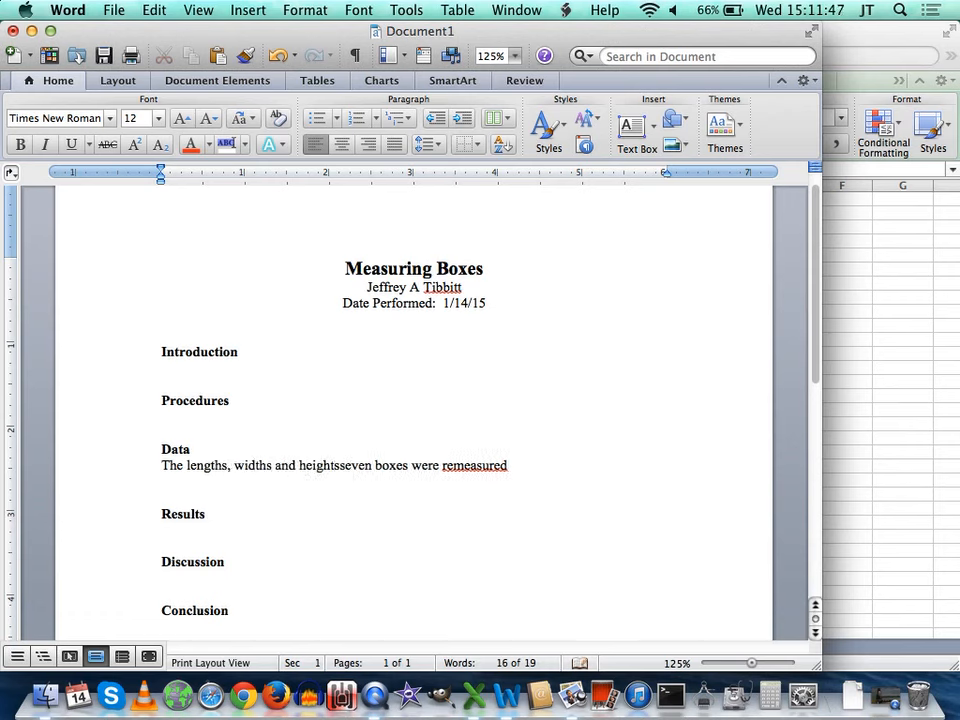
pyautogui.write('the')
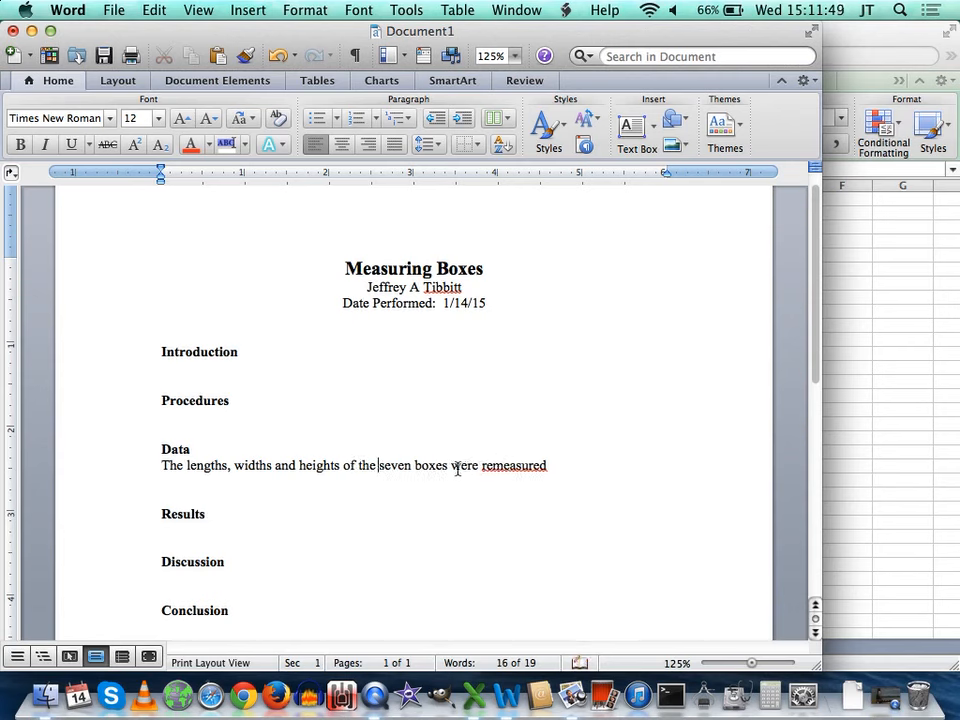
pyautogui.click(451, 466)
pyautogui.write('(A-G')
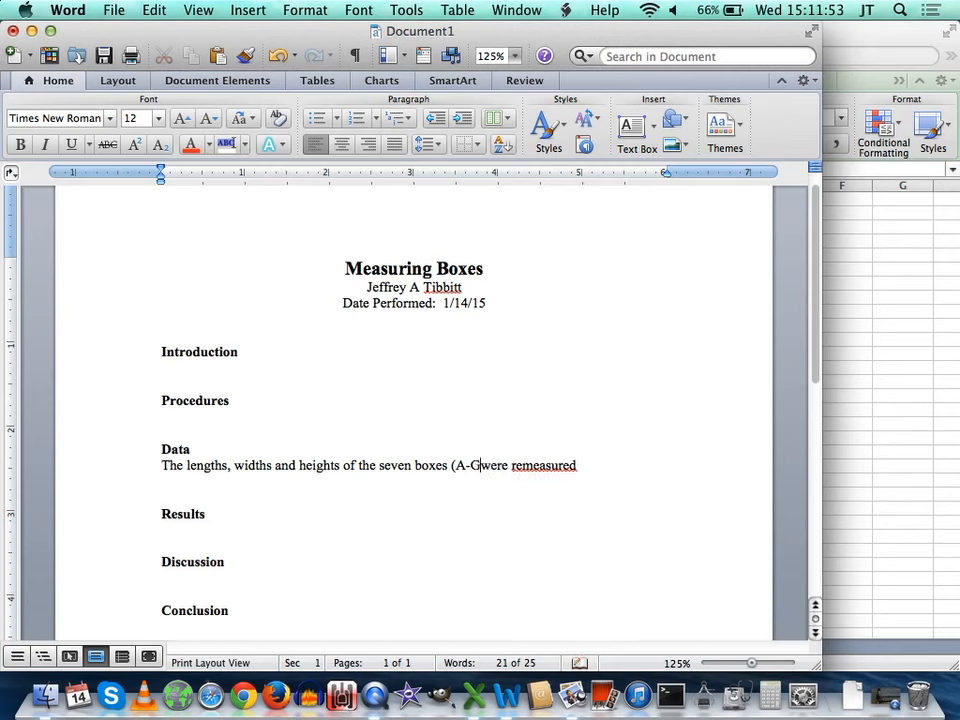
pyautogui.write(')')
# Complete the Data sentence with ", and the measurements are displayed below in Table 1."
pyautogui.click(595, 467)
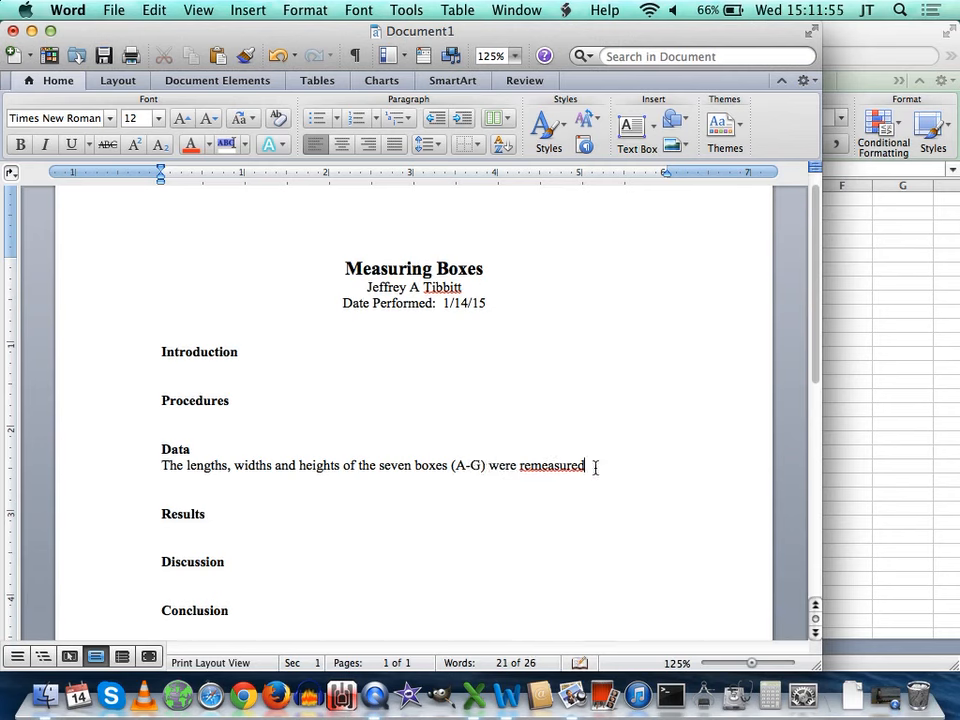
pyautogui.write(', and the mea')
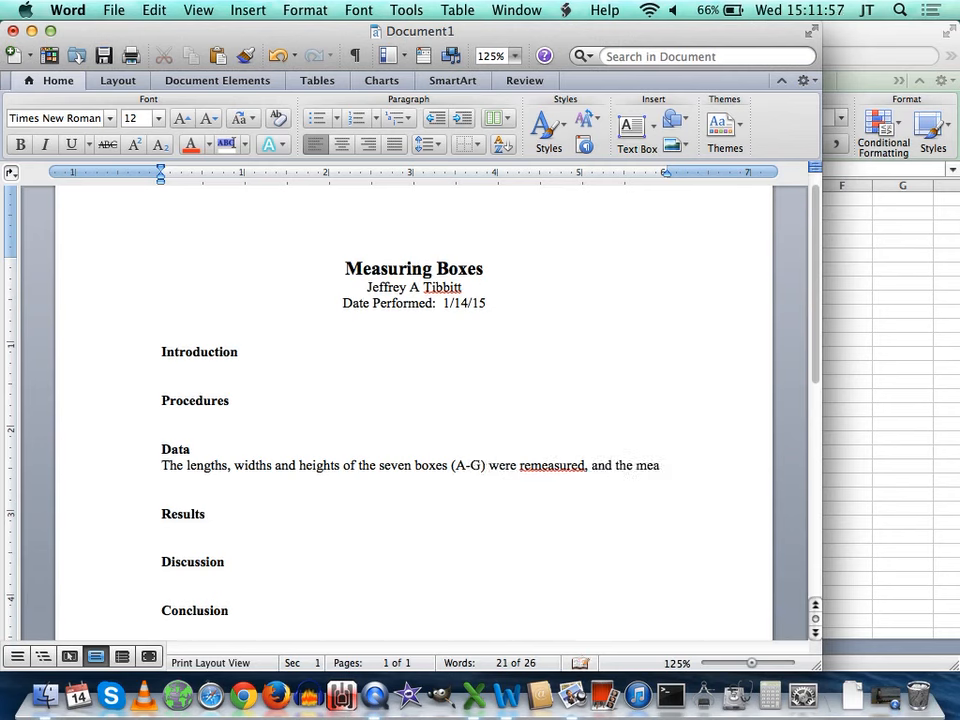
pyautogui.write('surements are')
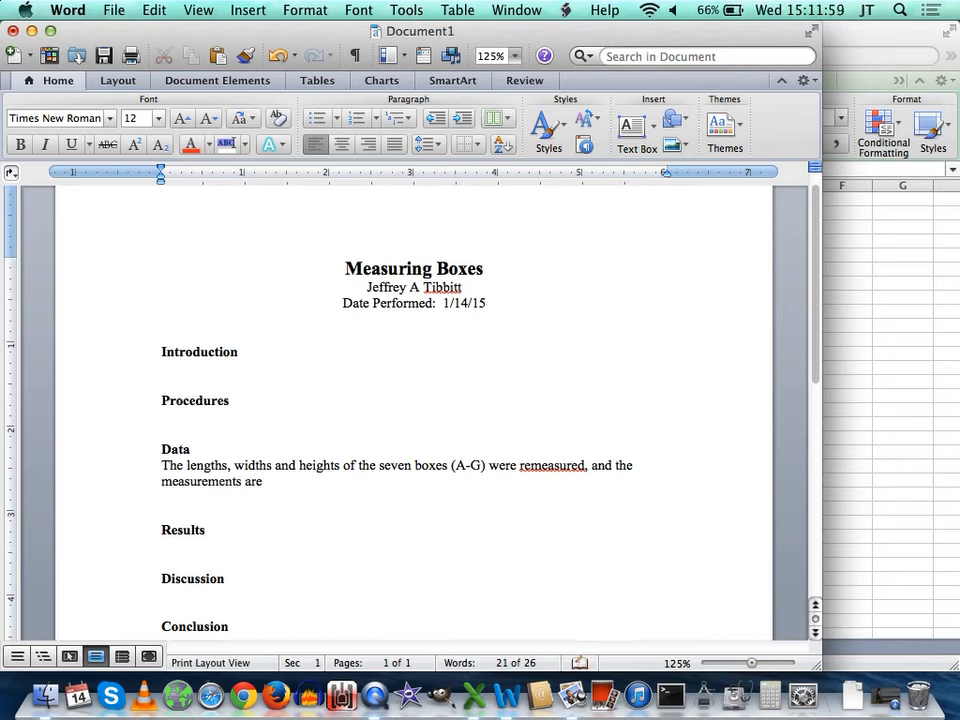
pyautogui.write(' displaye')
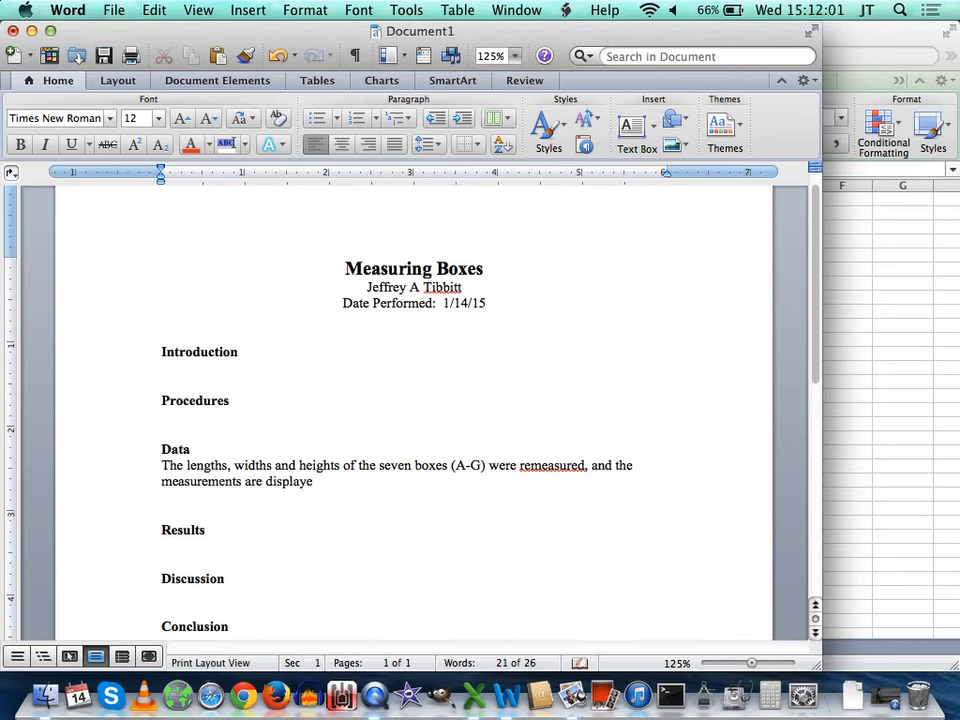
pyautogui.write('d below in Table 1.')
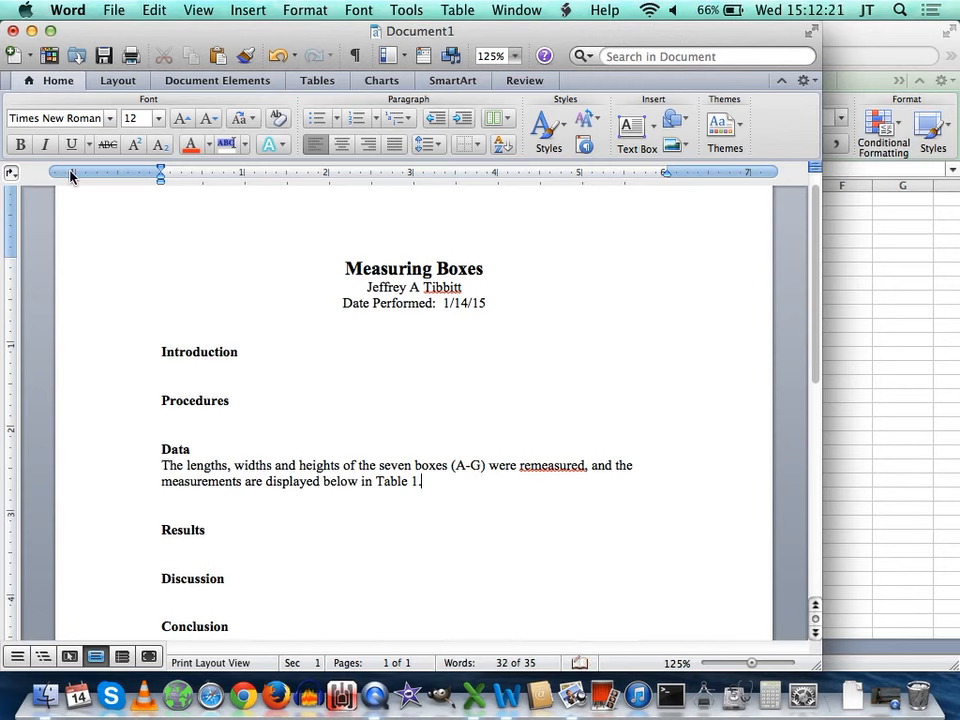
# Set the left and right margins of the whole document to 1 inch
pyautogui.moveTo(161, 167); pyautogui.dragTo(161, 167)
pyautogui.click(291, 394)
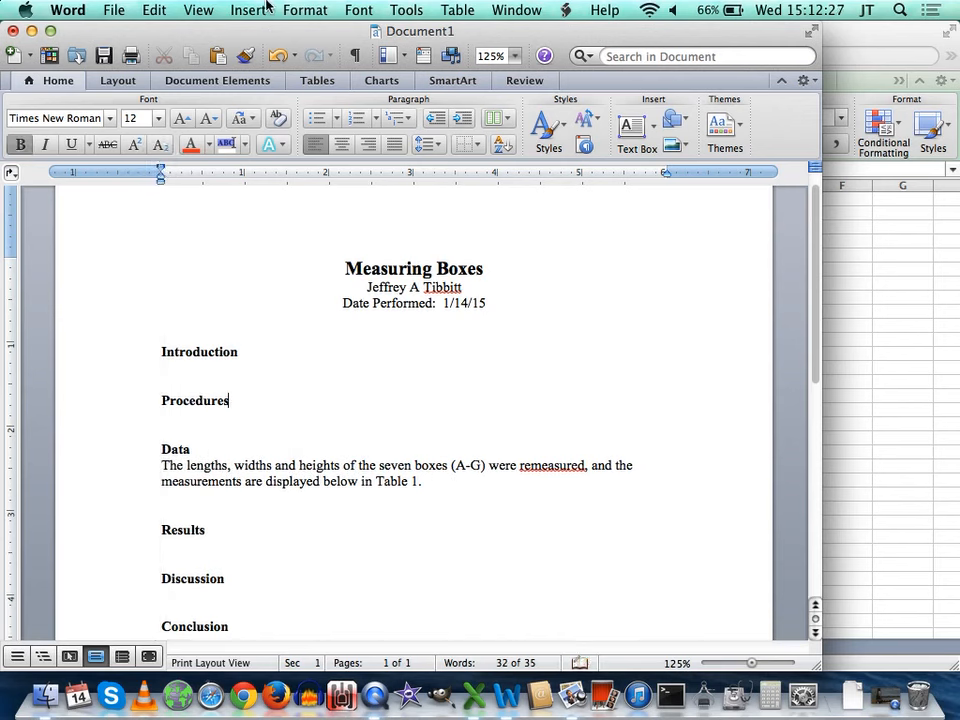
pyautogui.click(300, 9)
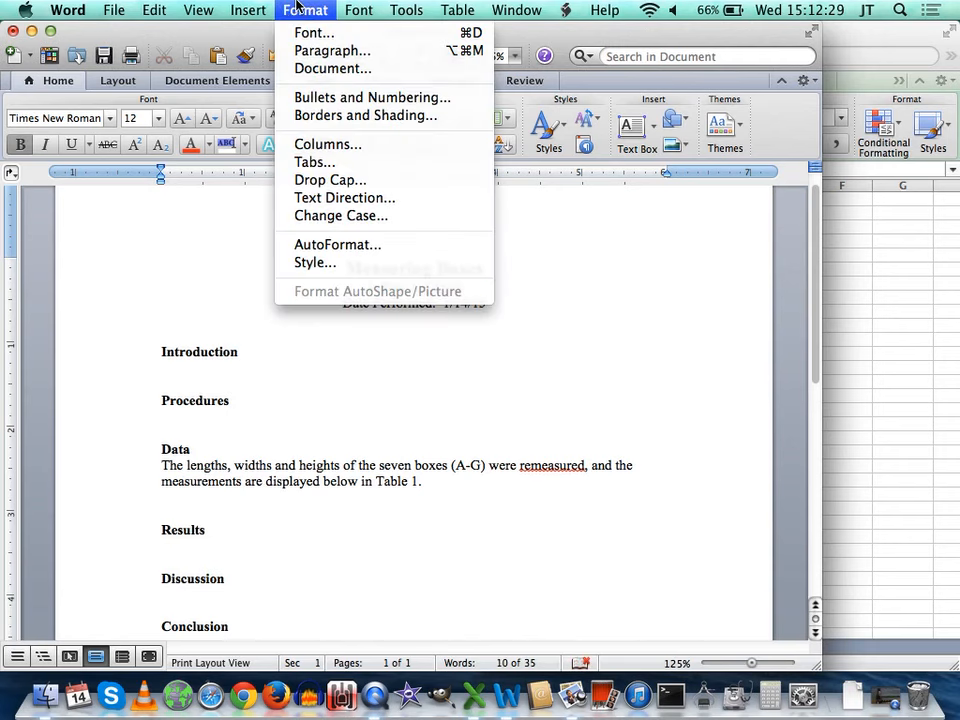
pyautogui.click(325, 69)
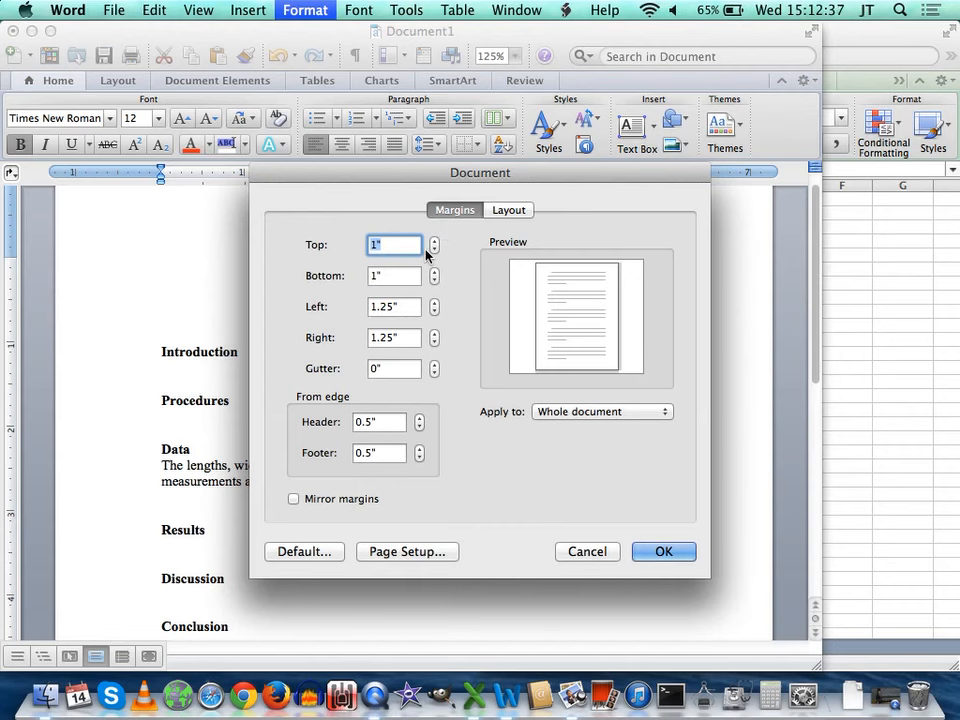
pyautogui.click(334, 338)
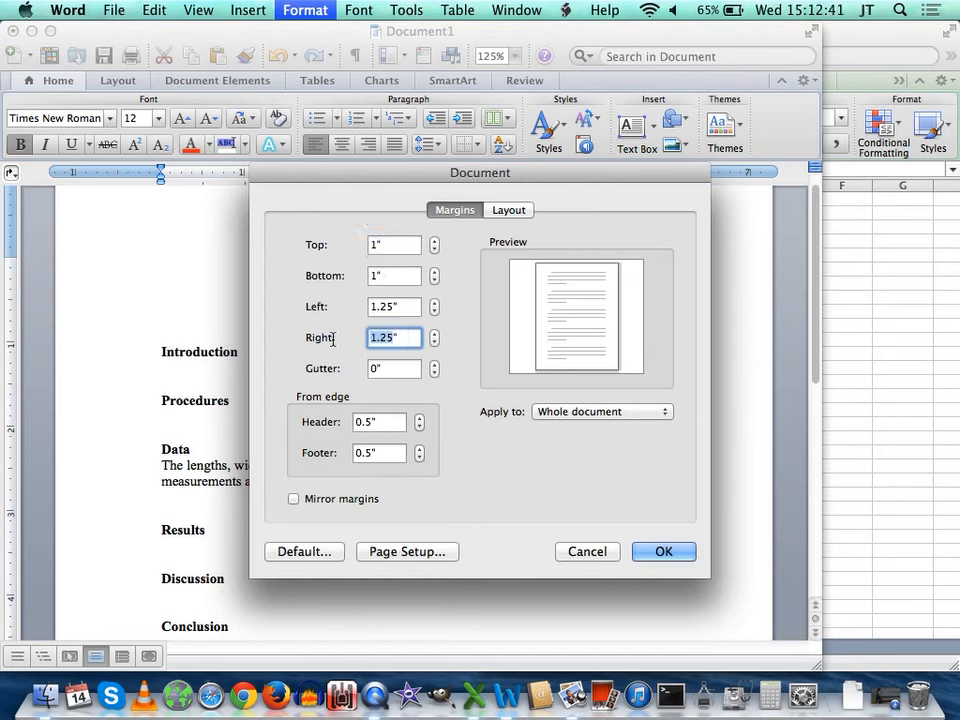
pyautogui.write('1')
pyautogui.click(420, 306)
pyautogui.doubleClick(392, 306)
pyautogui.write('1')
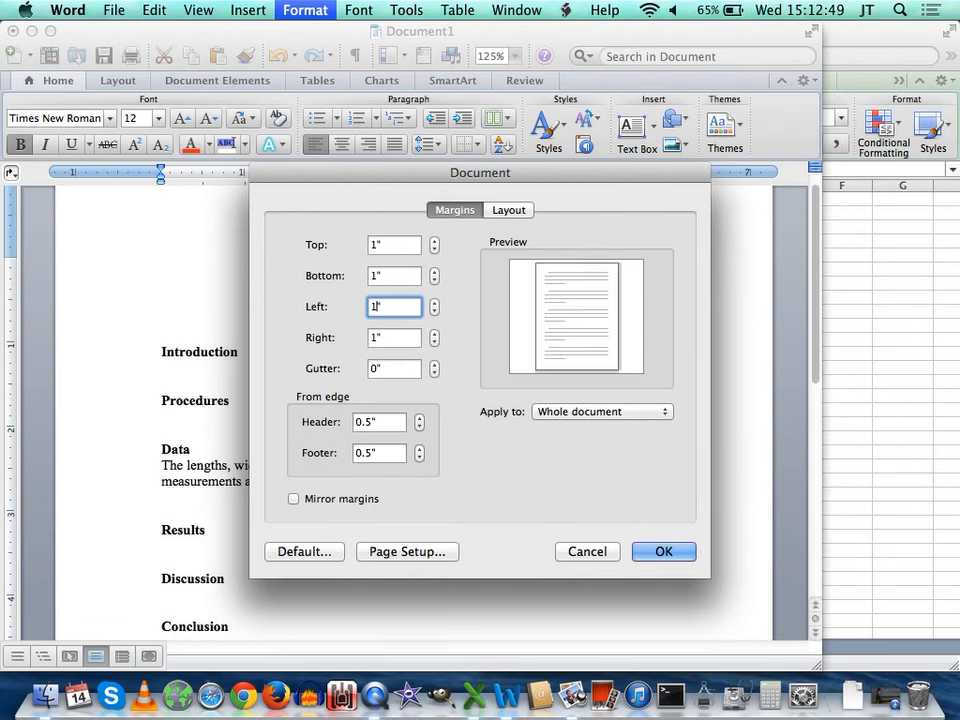
pyautogui.press('Return')
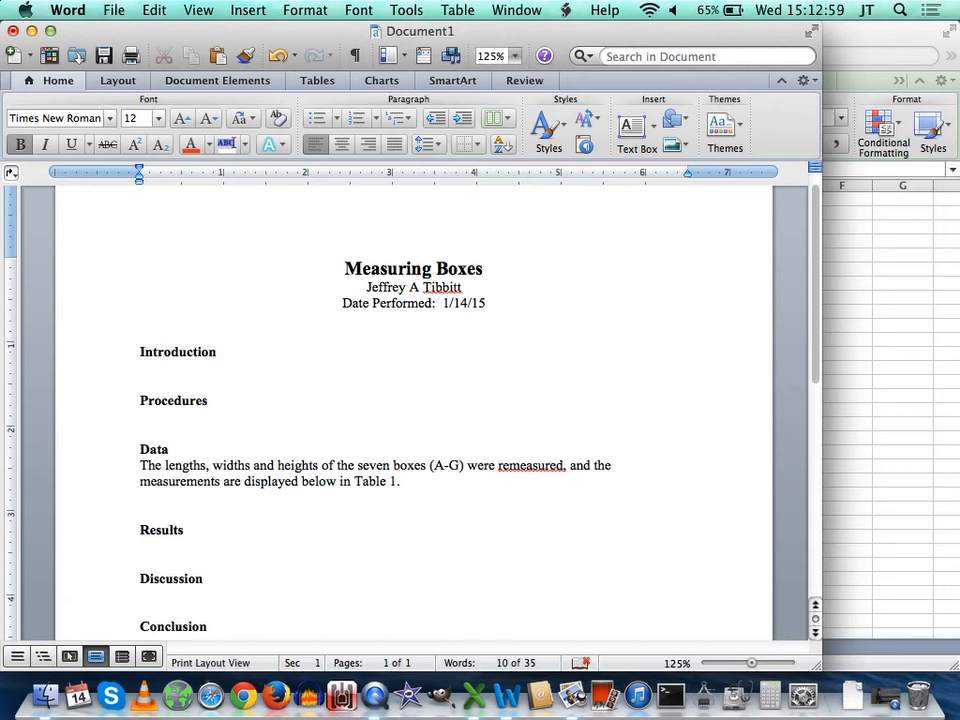
# Append a filler sentence of repeated "blah" to the Data paragraph, long enough to wrap onto a third line
pyautogui.click(141, 465)
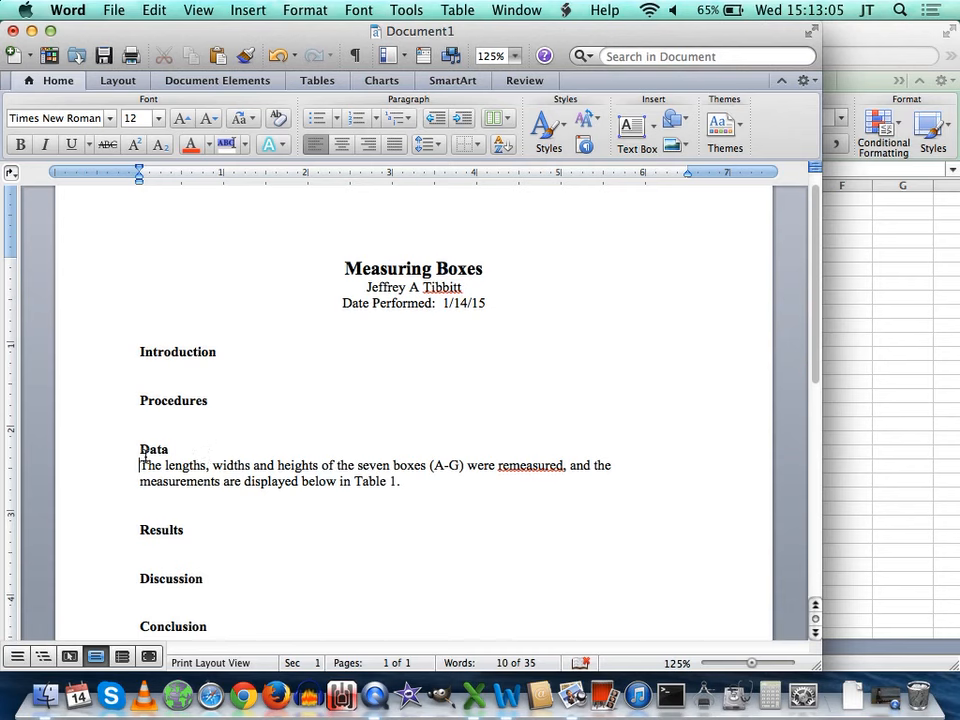
pyautogui.click(435, 481)
pyautogui.write('blah blah bl')
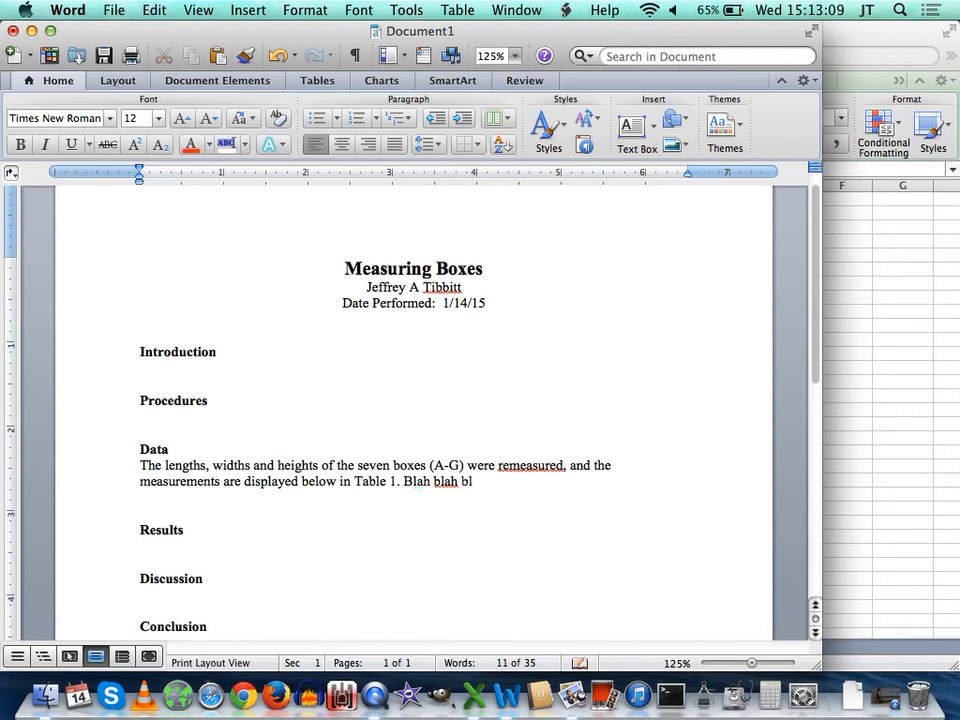
pyautogui.write('ah blah blah blah b')
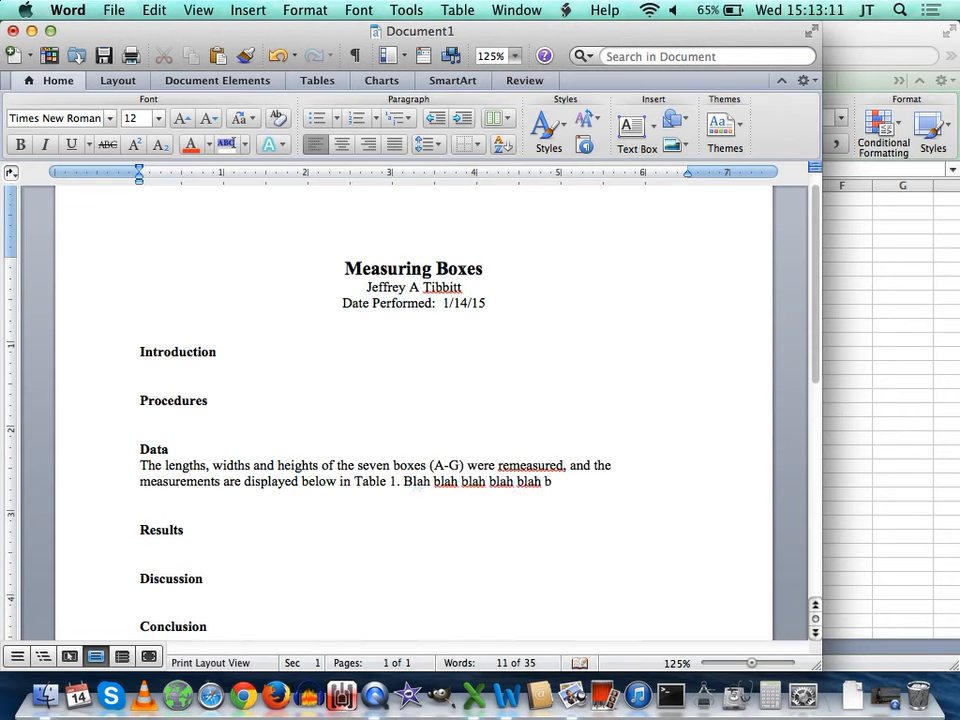
pyautogui.write('lah blah blah')
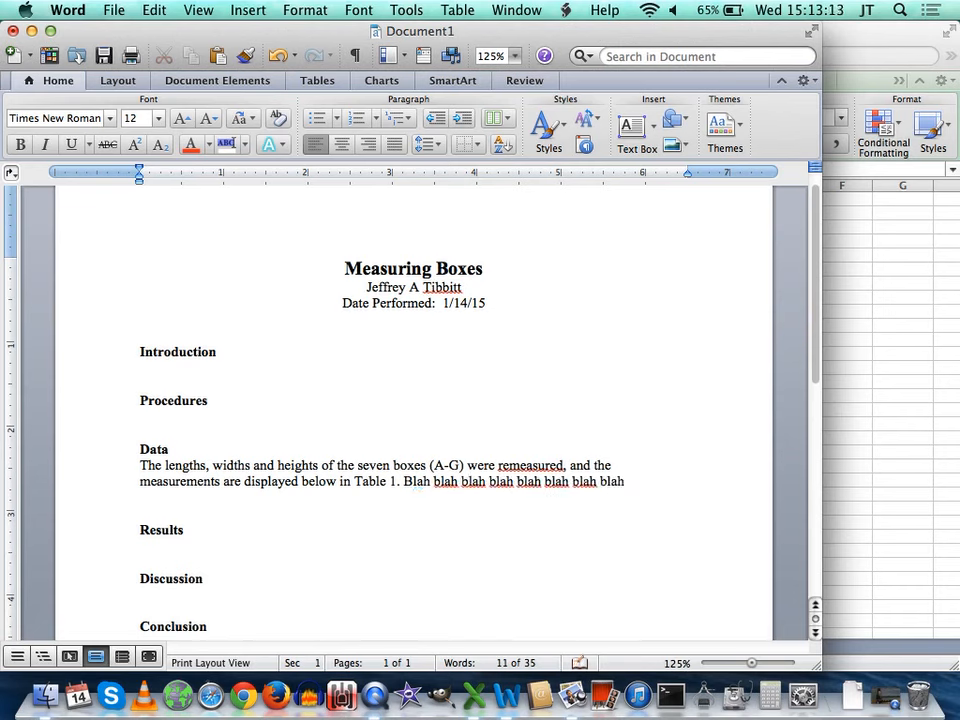
pyautogui.write(' blah bla')
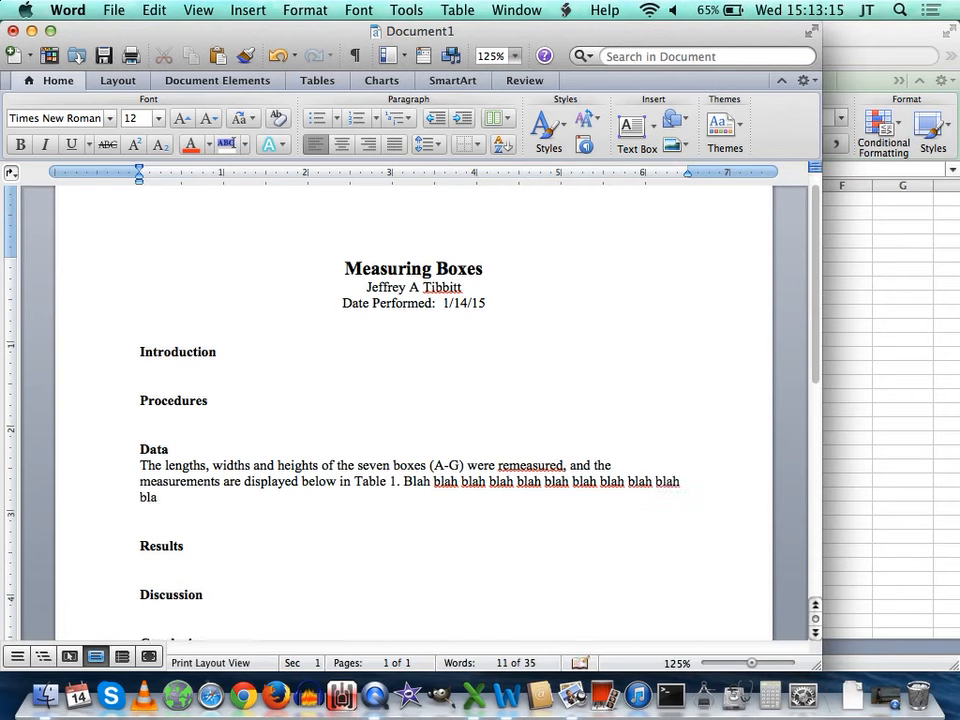
pyautogui.write('h blah.')
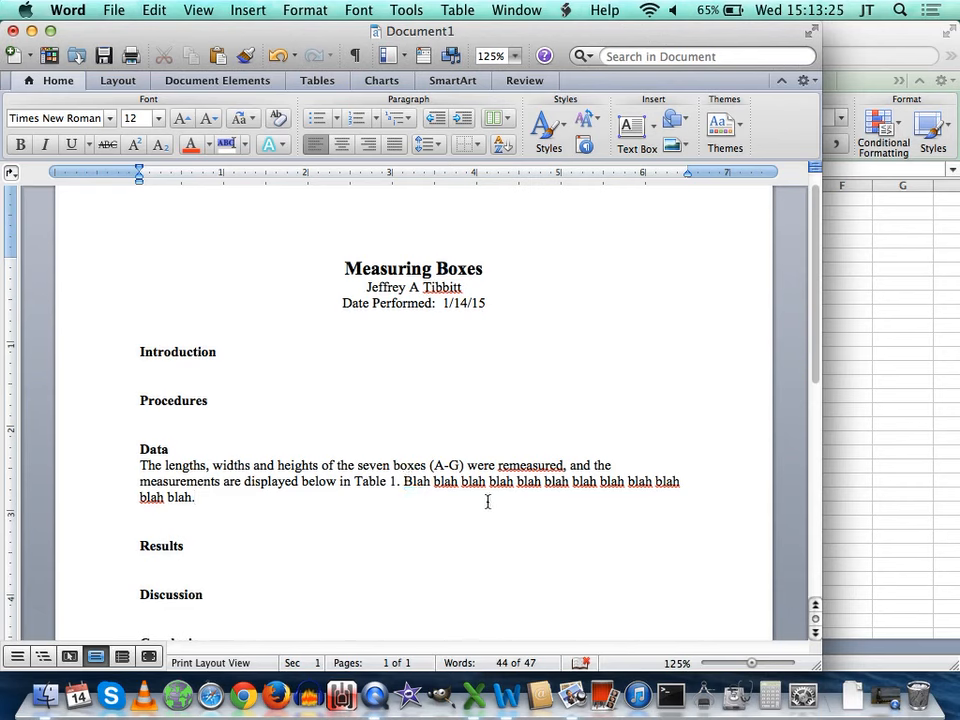
pyautogui.click(616, 462)
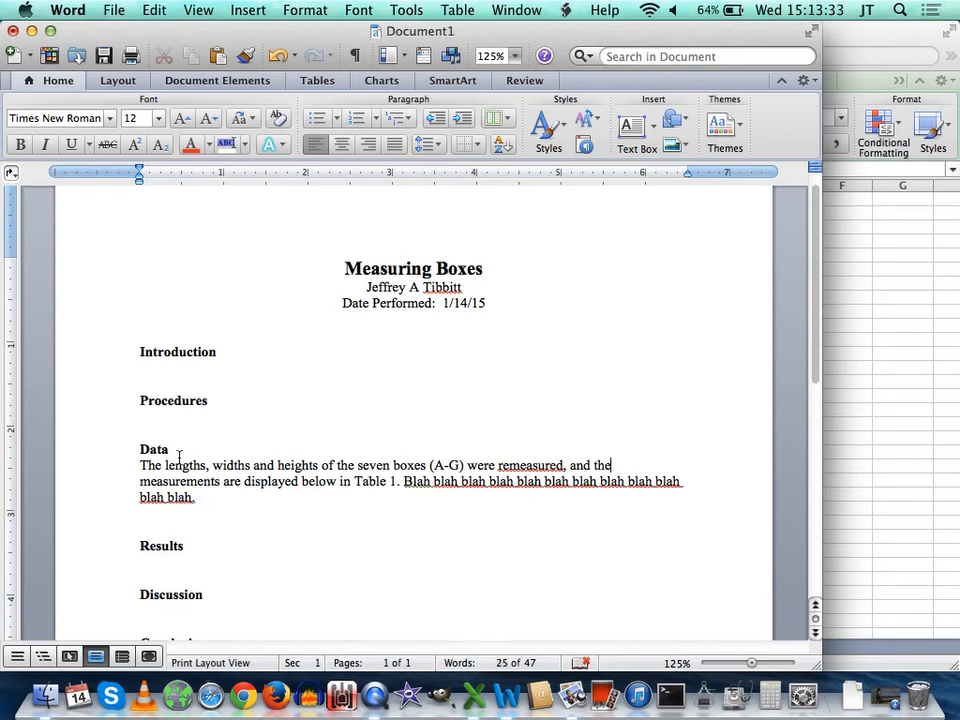
pyautogui.moveTo(139, 465); pyautogui.dragTo(615, 519)
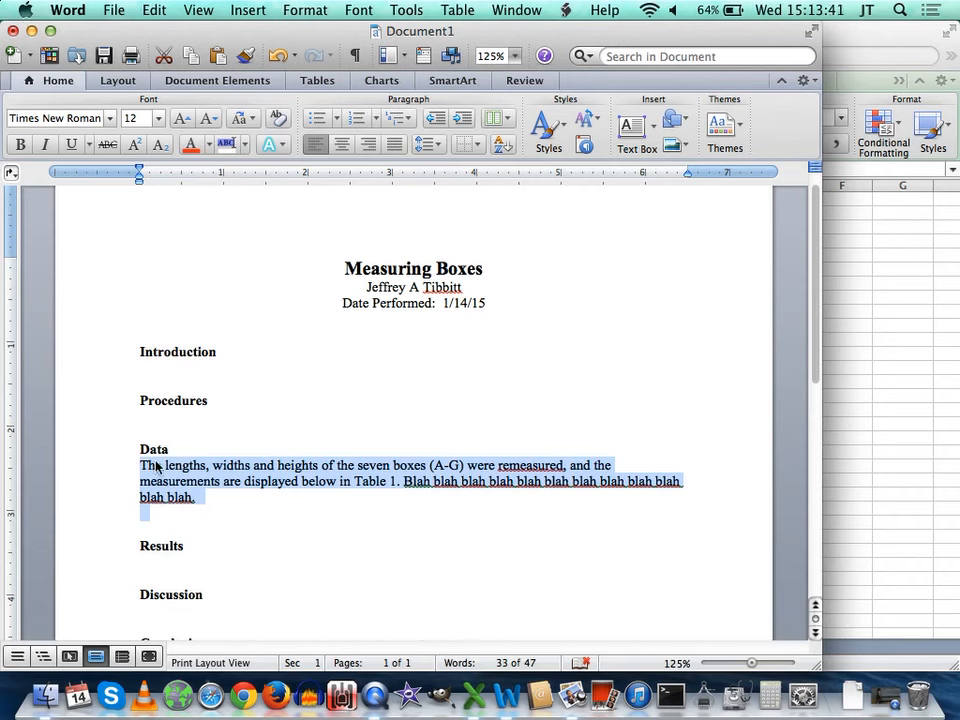
pyautogui.click(337, 498)
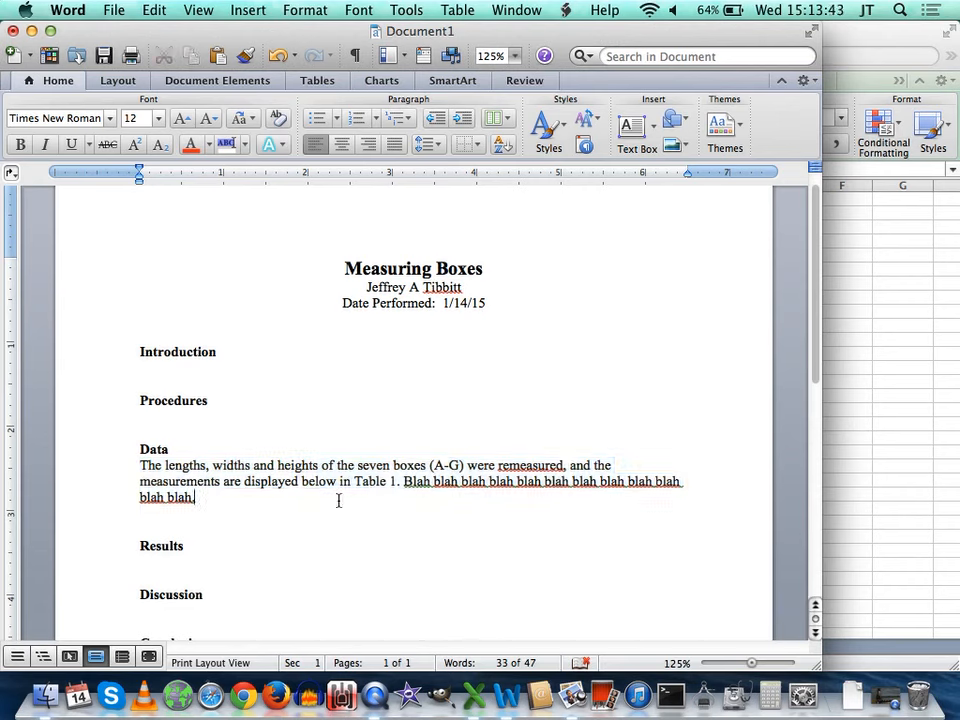
# Set the paragraph alignment of the whole document to Justified, leaving line spacing at Single
pyautogui.press('super+a')
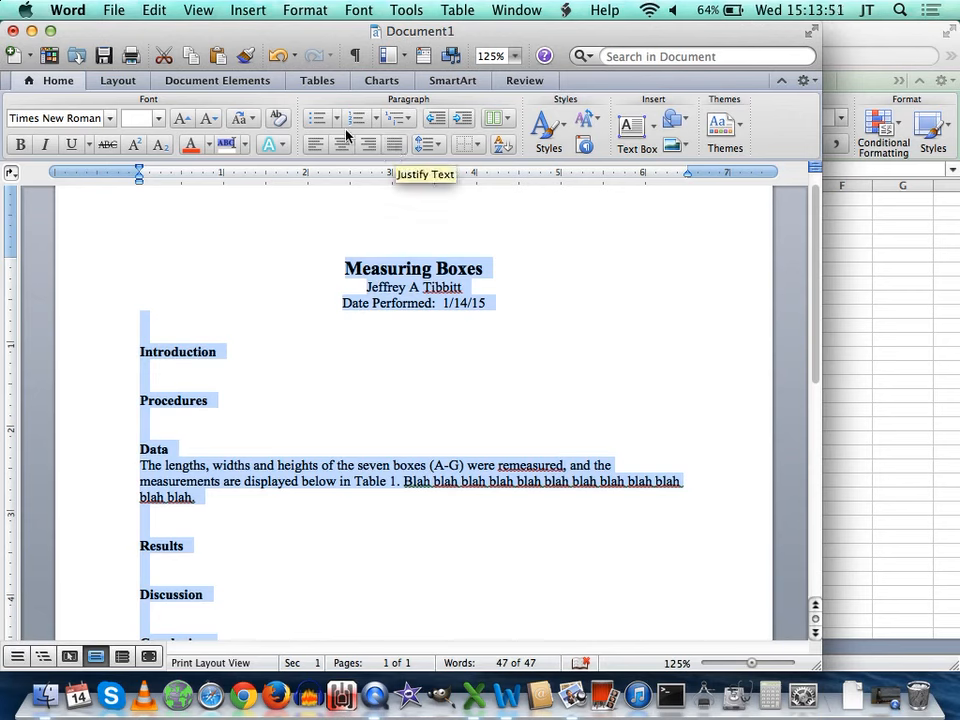
pyautogui.click(303, 10)
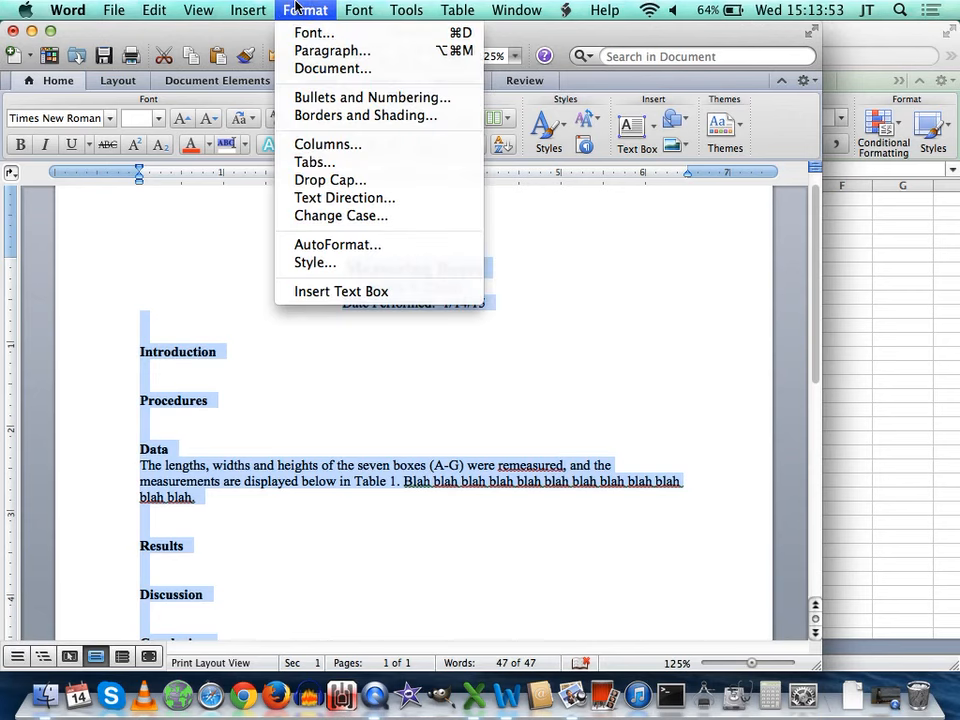
pyautogui.click(322, 50)
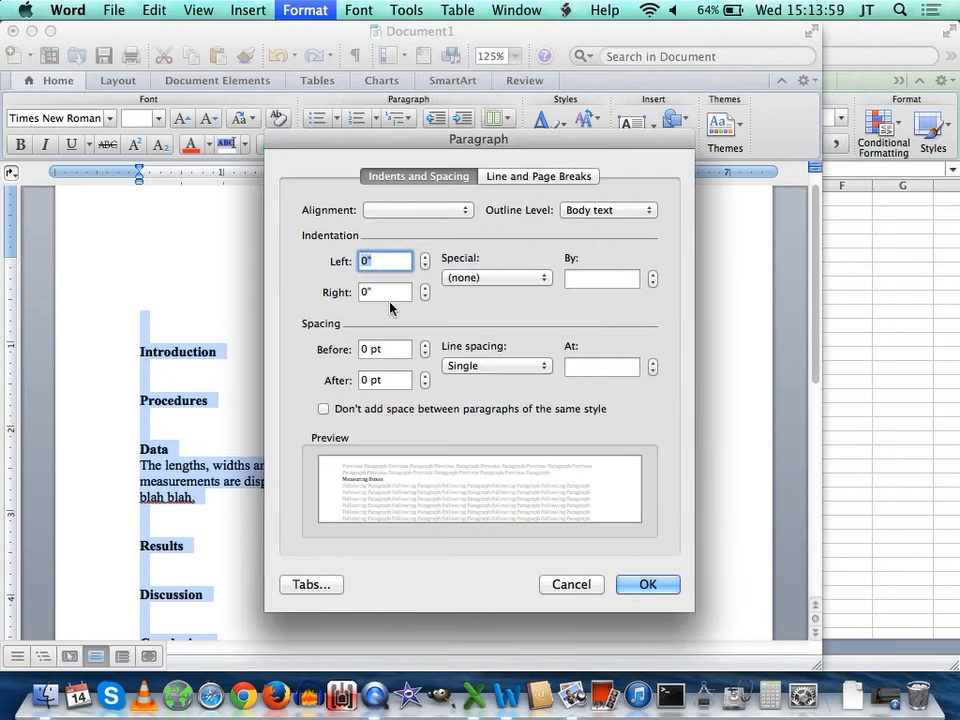
pyautogui.click(477, 366)
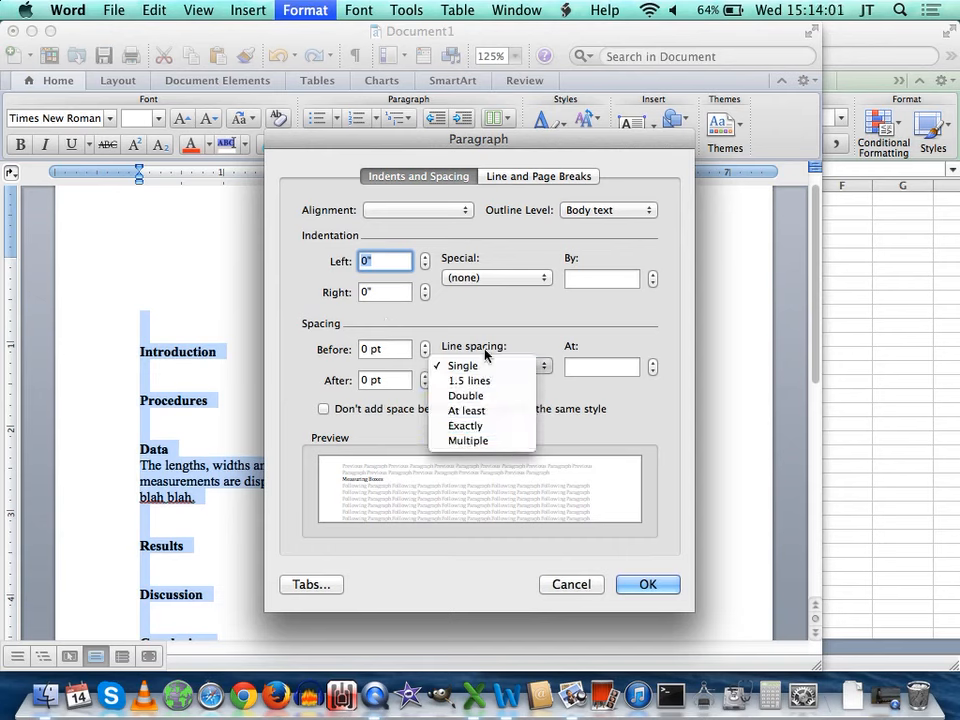
pyautogui.click(470, 305)
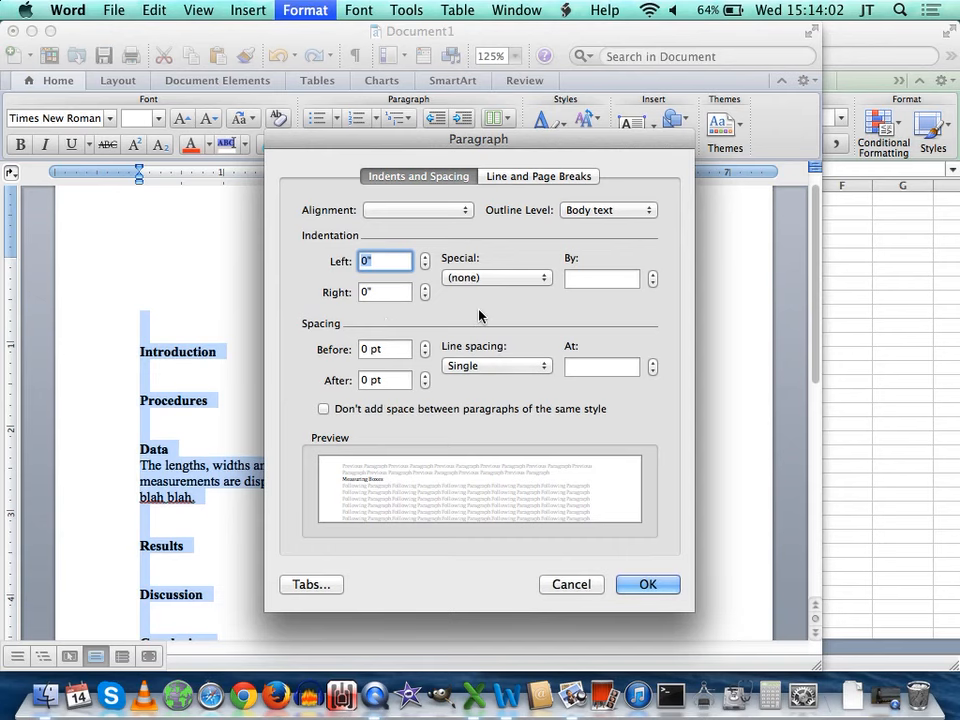
pyautogui.click(407, 210)
pyautogui.click(407, 256)
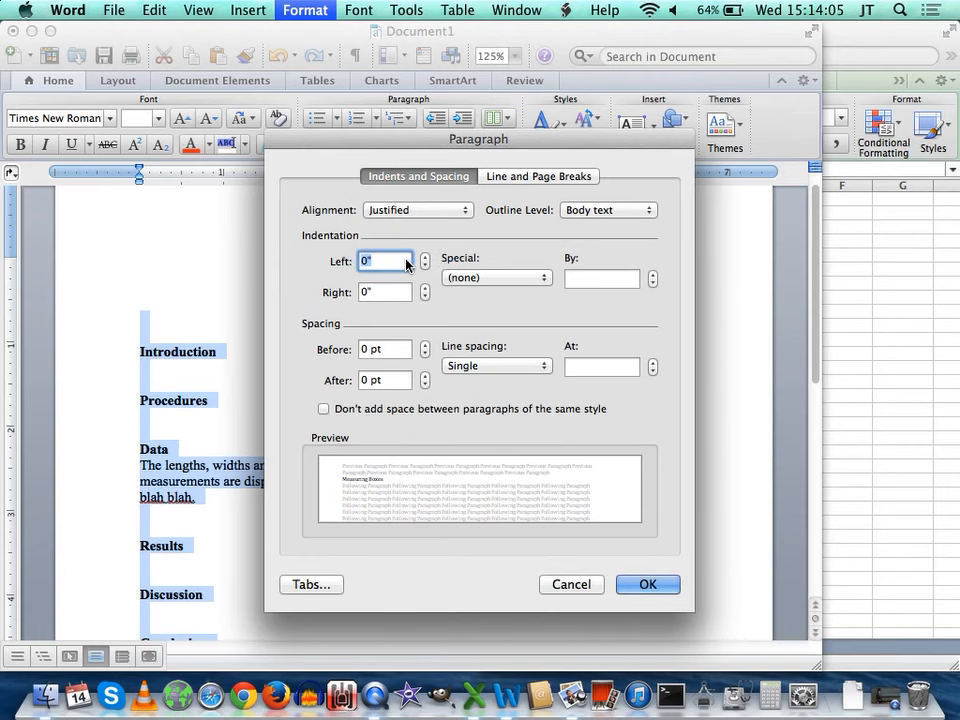
pyautogui.press('Return')
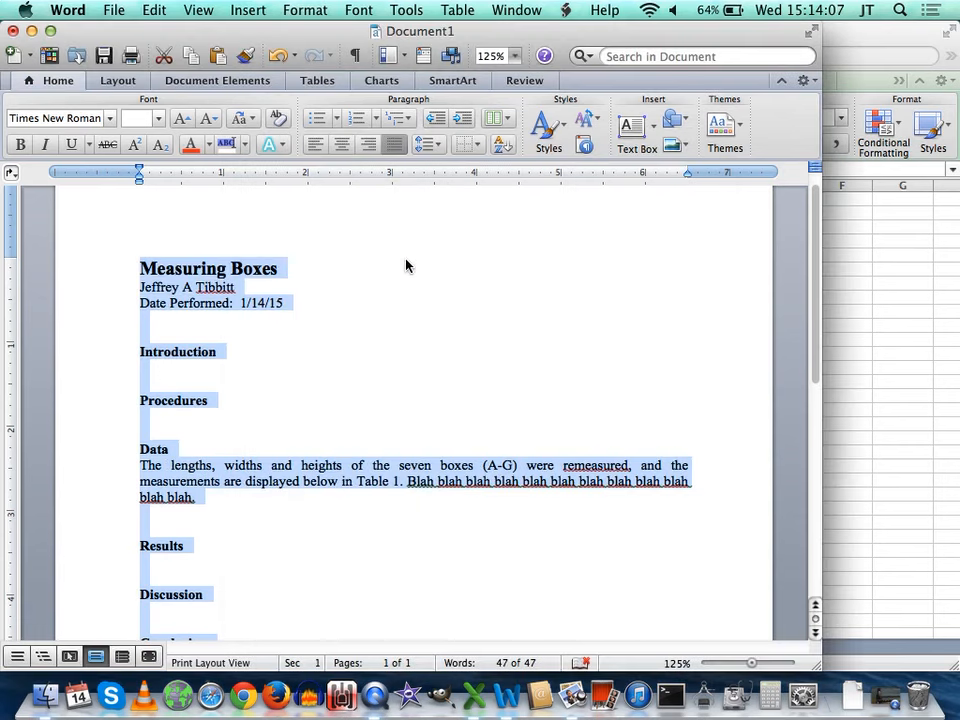
pyautogui.click(566, 419)
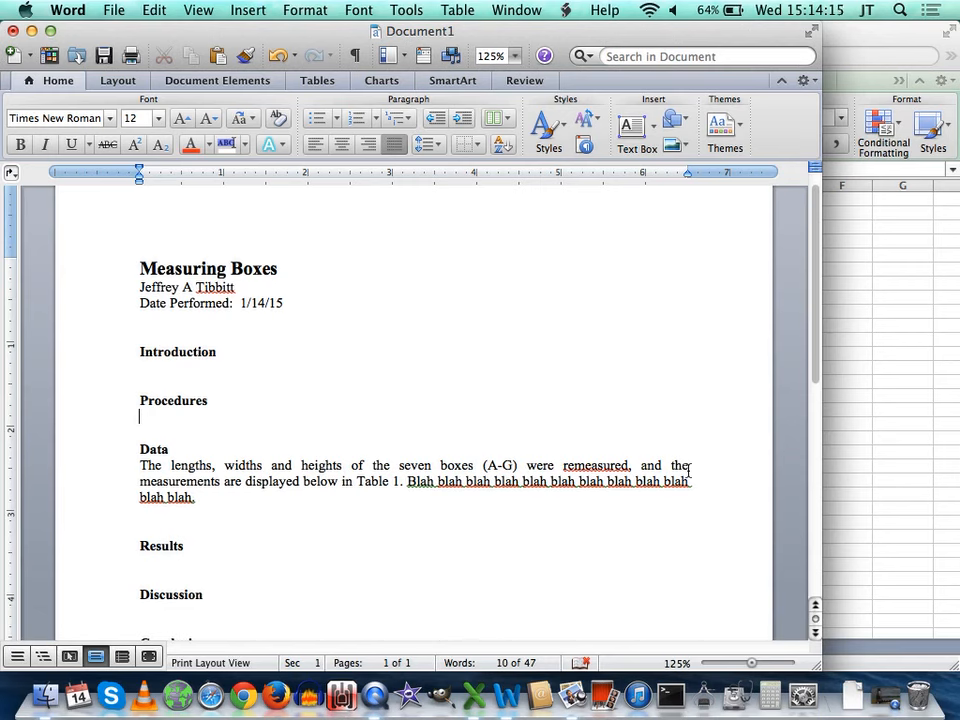
# Delete the filler "Blah blah" sentence from the end of the Data paragraph
pyautogui.click(198, 498)
pyautogui.moveTo(198, 498); pyautogui.dragTo(404, 481)
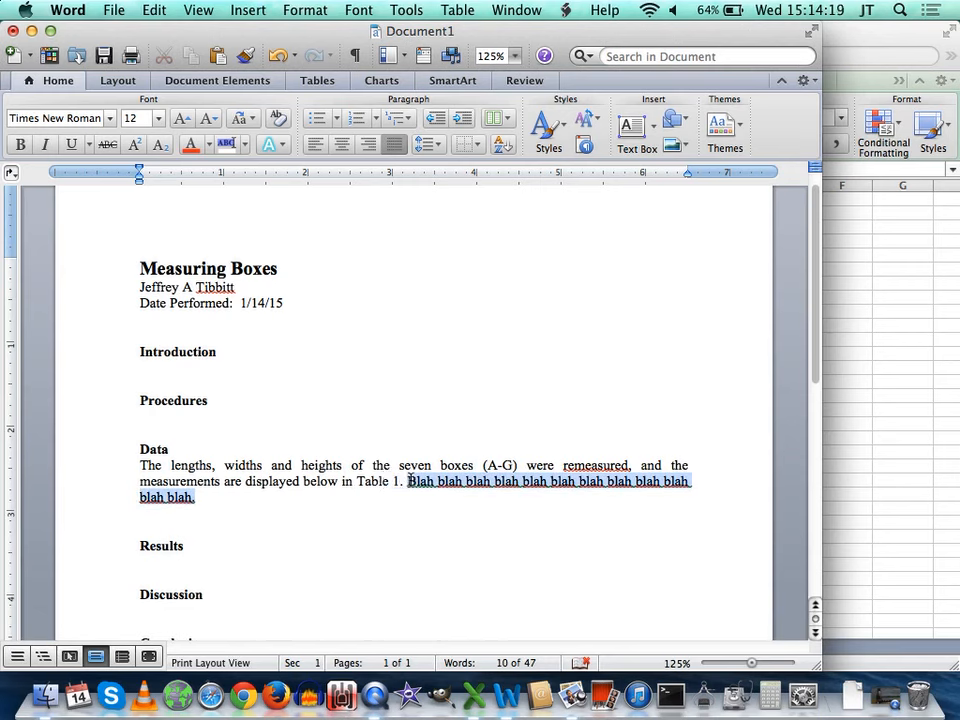
pyautogui.press('BackSpace')
pyautogui.write('.')
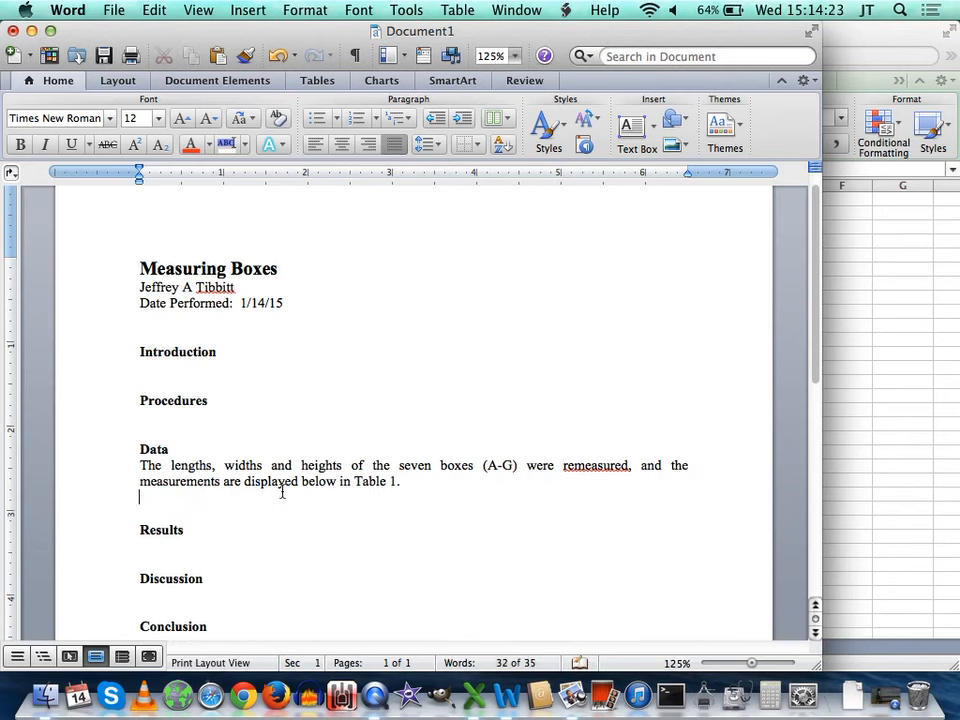
# Add the caption "Table 1. Box Dimensions." below the Data paragraph, separated by a blank line, with extra blank lines after it
pyautogui.press('Return')
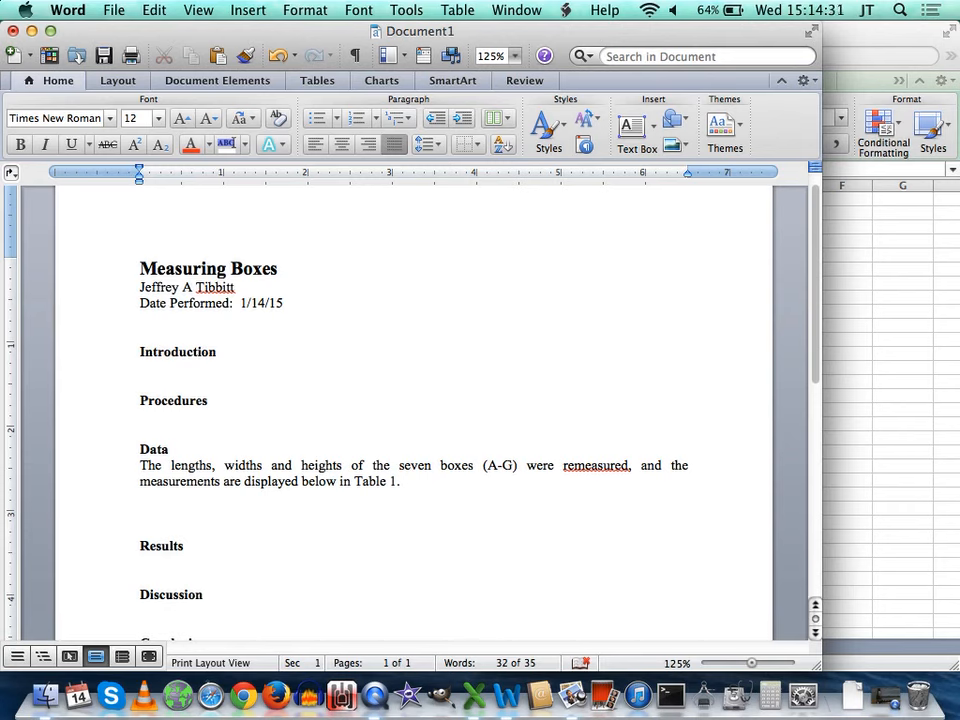
pyautogui.write('Table 1.  Box')
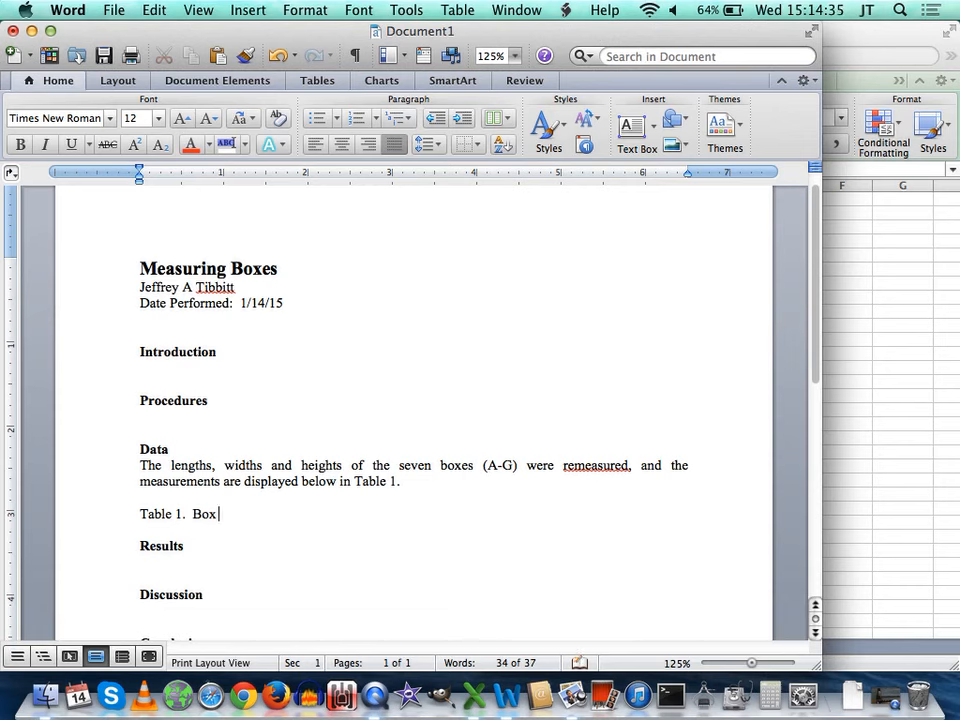
pyautogui.write(' Dimensions.')
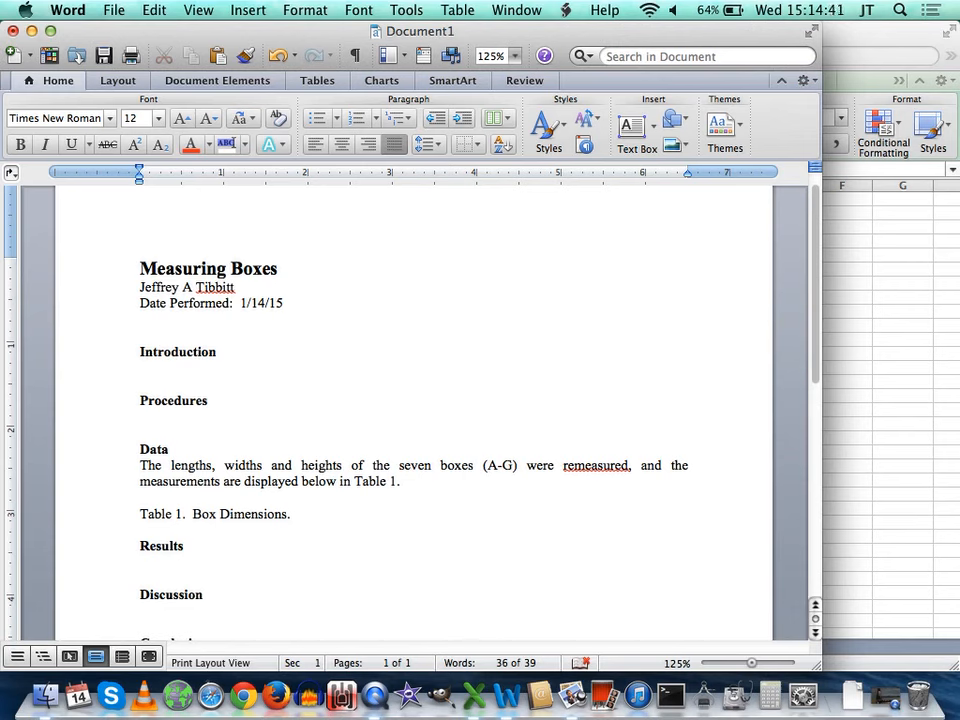
pyautogui.press('Return')
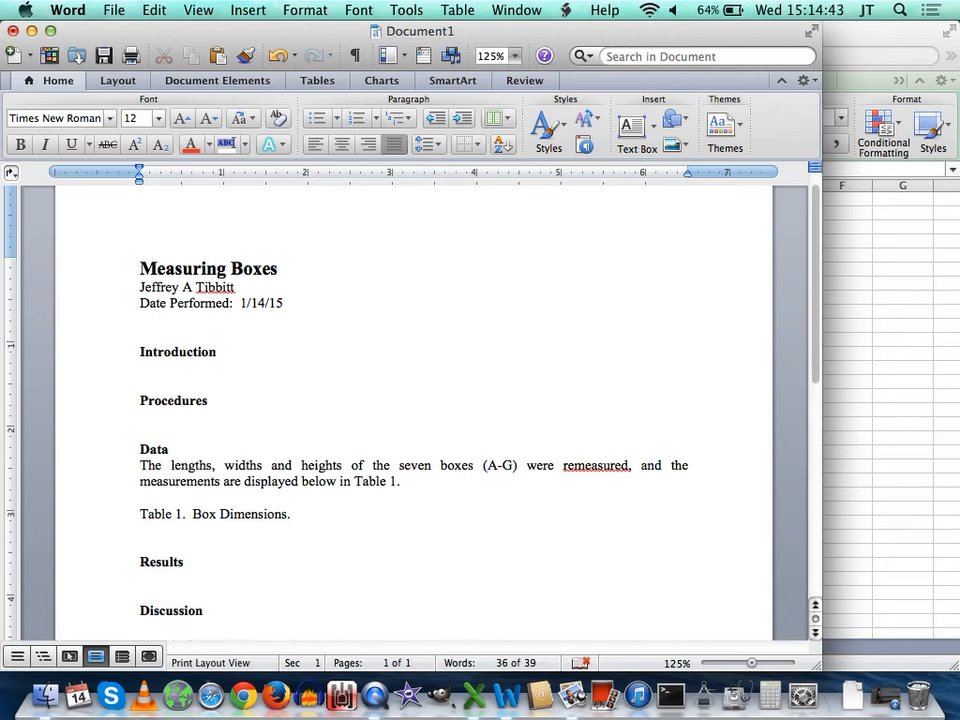
pyautogui.press('Return')
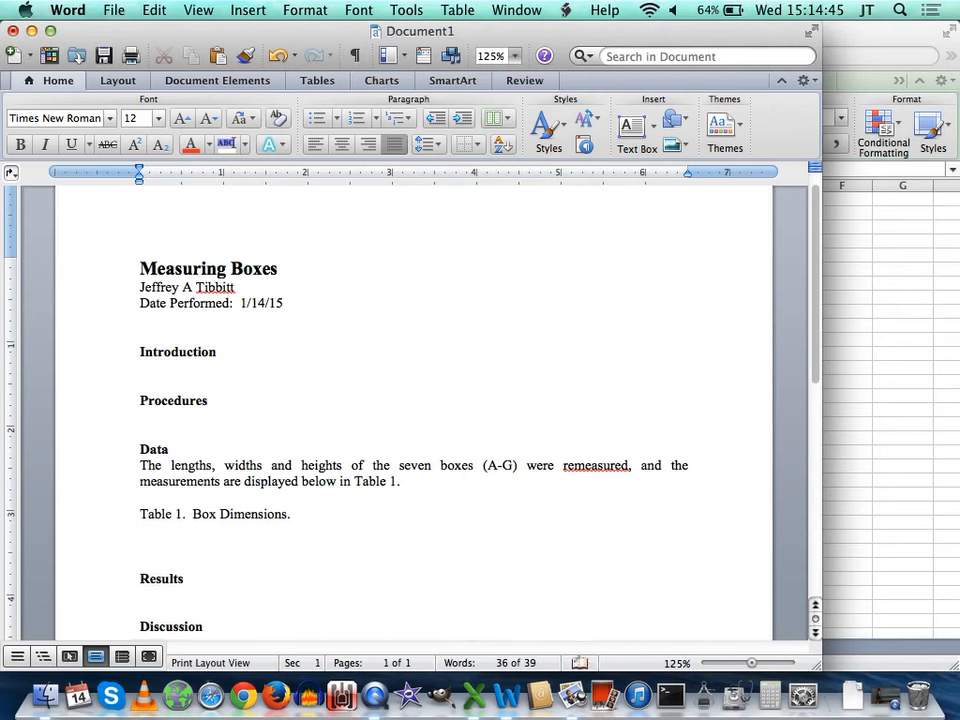
pyautogui.press('Up')
pyautogui.doubleClick(410, 486)
pyautogui.click(402, 484)
# Save the document to the Desktop as "Measuring Boxes.docx" in Word Document format
pyautogui.click(112, 8)
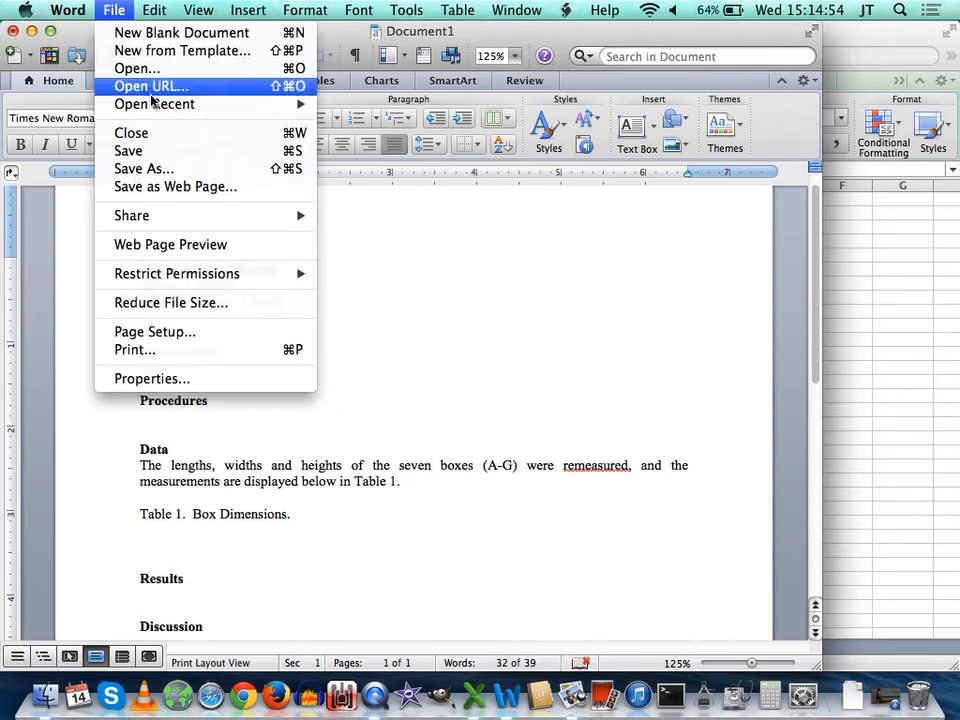
pyautogui.click(176, 164)
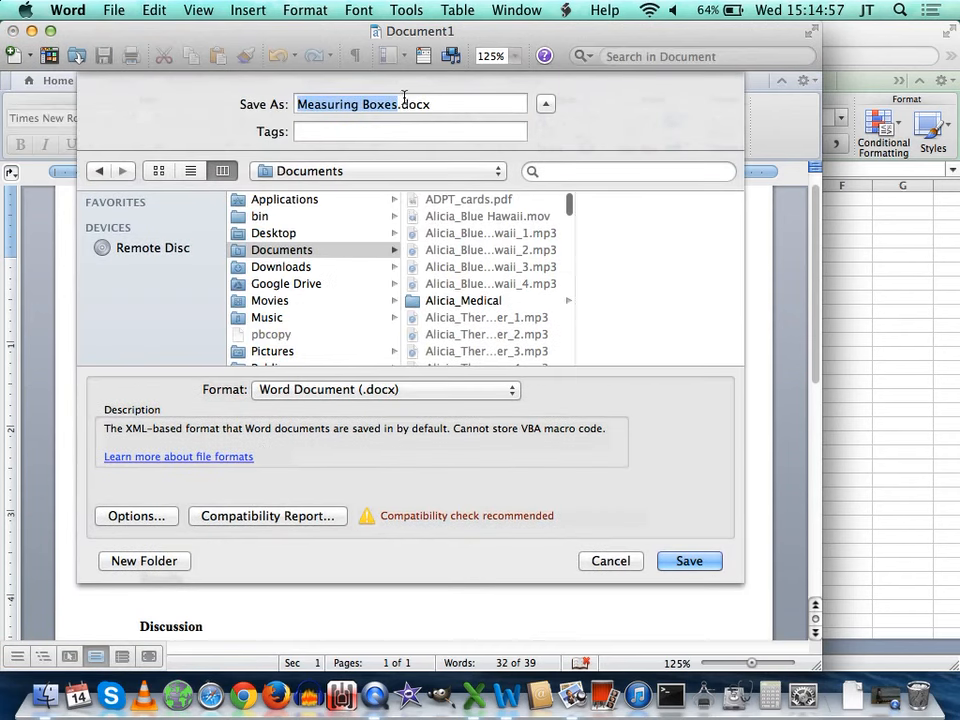
pyautogui.click(277, 233)
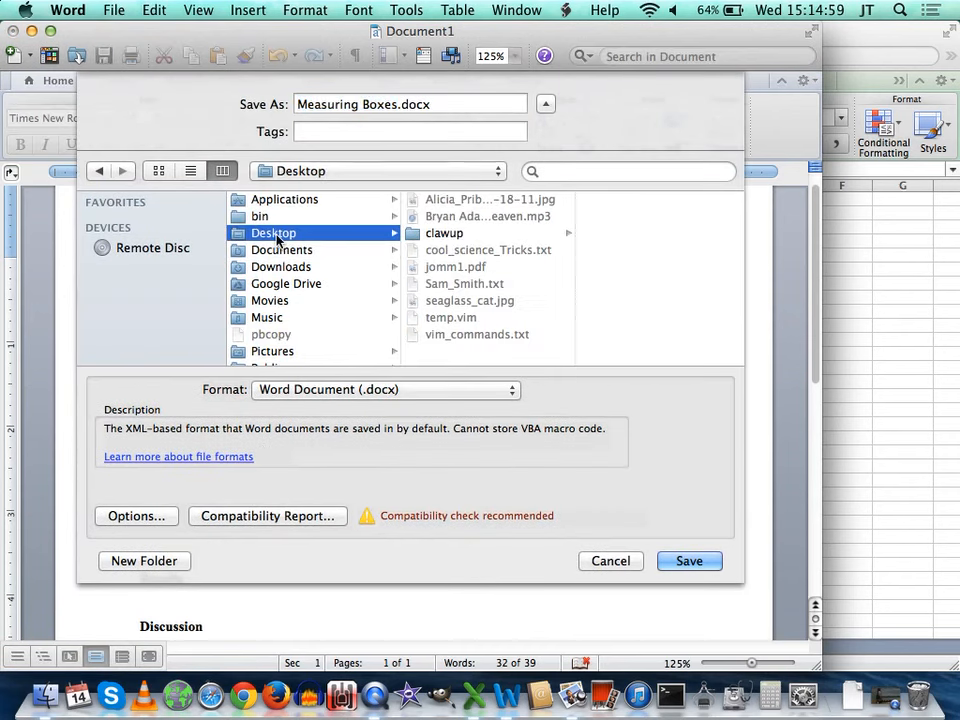
pyautogui.press('Return')
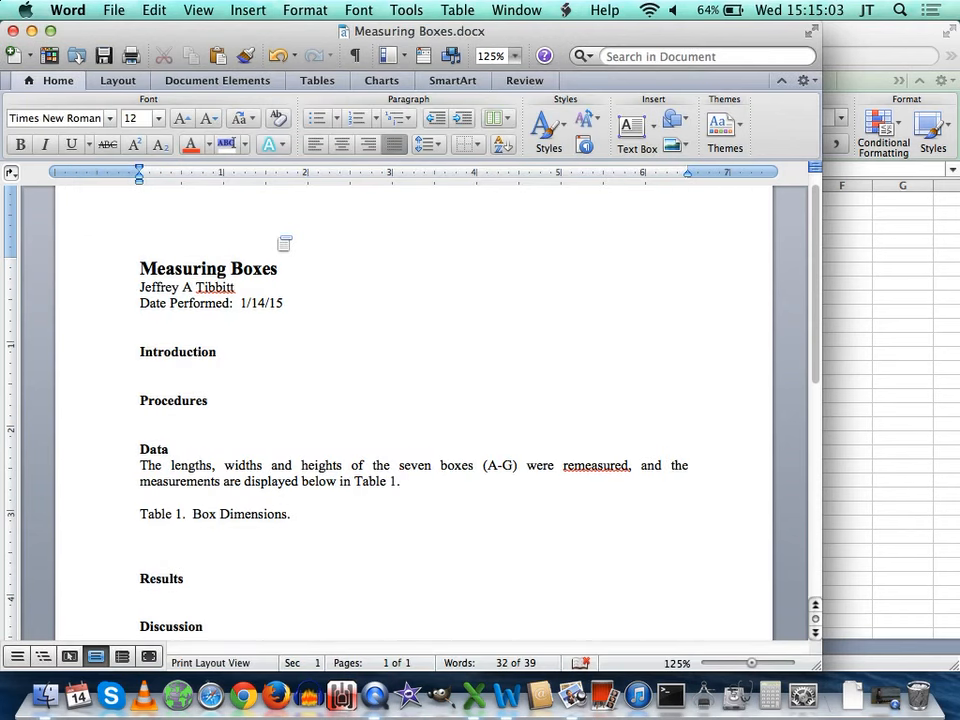
# Switch to the blank Excel workbook and enter the column header "Box" in cell B2
pyautogui.click(899, 346)
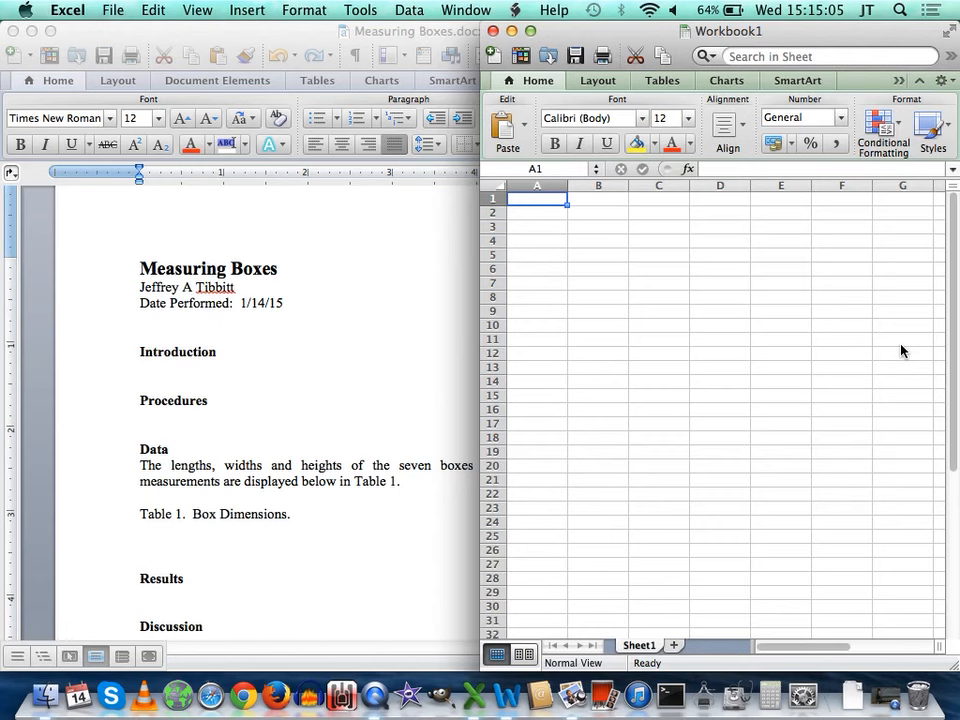
pyautogui.press('Down')
pyautogui.press('Right')
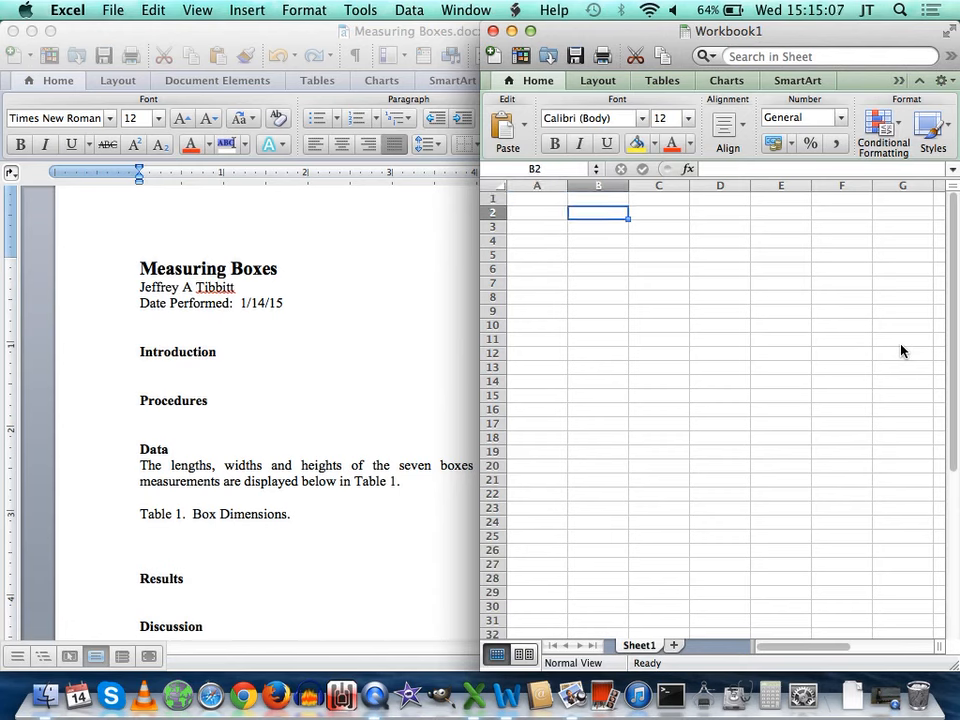
pyautogui.moveTo(587, 216); pyautogui.dragTo(723, 357)
pyautogui.click(591, 213)
pyautogui.write('Box')
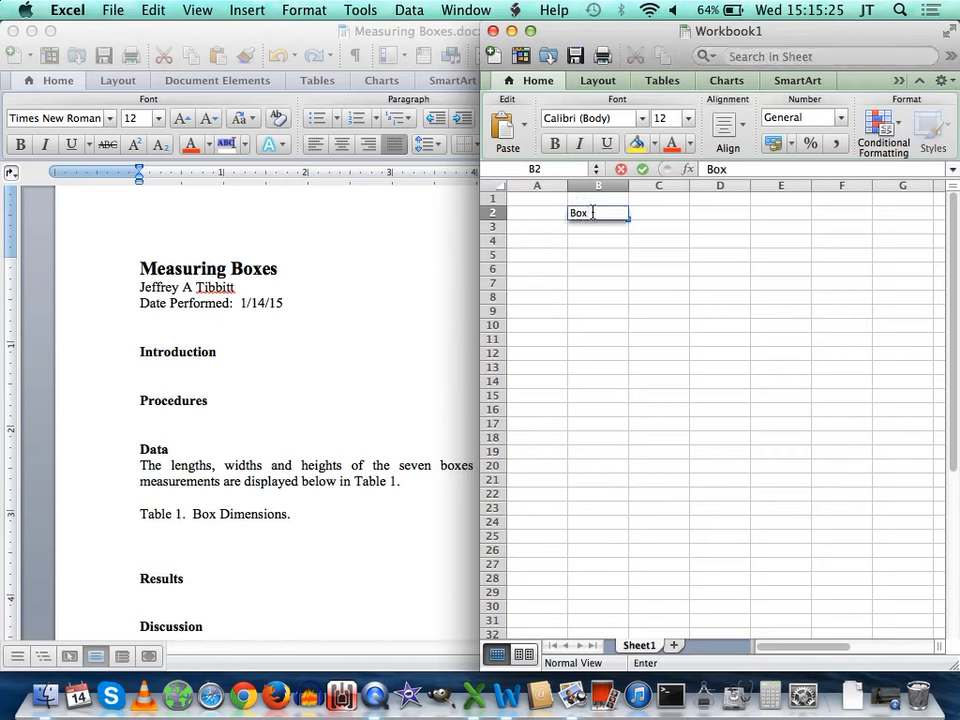
pyautogui.press('Return')
# List the box labels A through G below the Box header, one per row in B3:B9
pyautogui.write('A')
pyautogui.press('Return')
pyautogui.write('B')
pyautogui.press('Return')
pyautogui.write('C')
pyautogui.press('Return')
pyautogui.write('D')
pyautogui.press('Return')
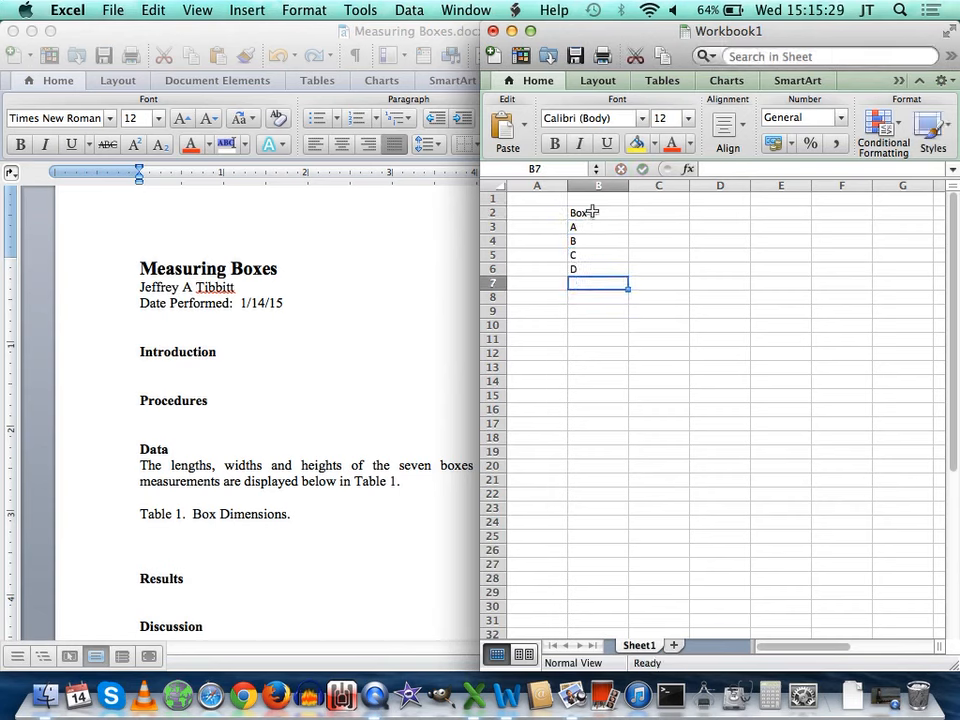
pyautogui.write('E')
pyautogui.press('Return')
pyautogui.write('F')
pyautogui.press('Return')
pyautogui.write('G')
pyautogui.press('Up')
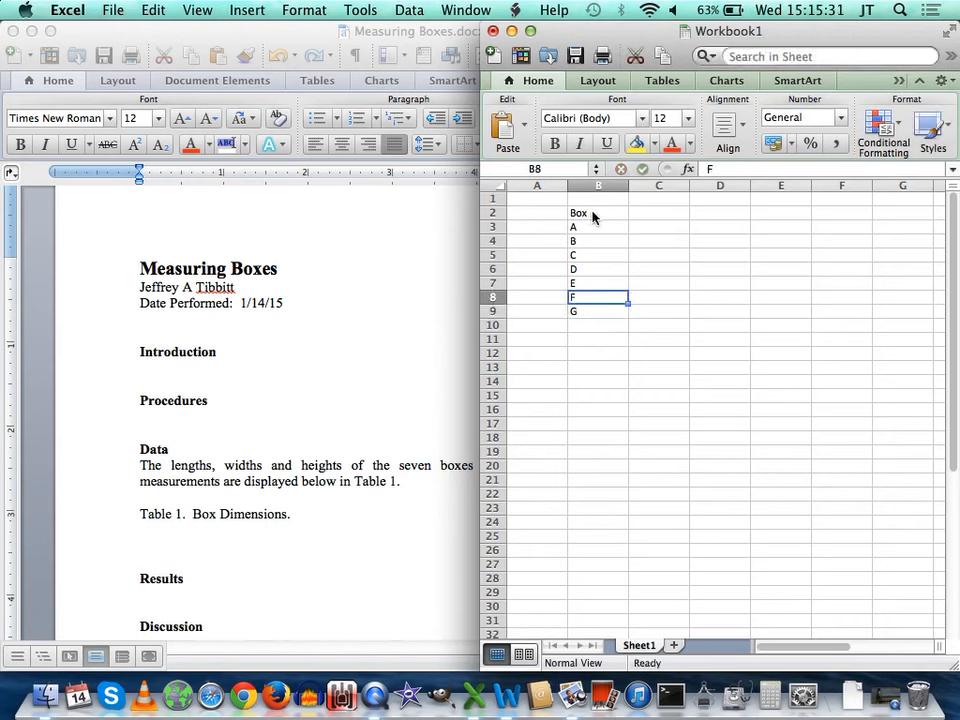
# Enter the headers "Length (cm)", "Width (cm)" and "Height (cm)" in cells C2, D2 and E2
pyautogui.press('Up')
pyautogui.press('Up')
pyautogui.press('Up')
pyautogui.click(593, 214)
pyautogui.press('Right')
pyautogui.write('Le')
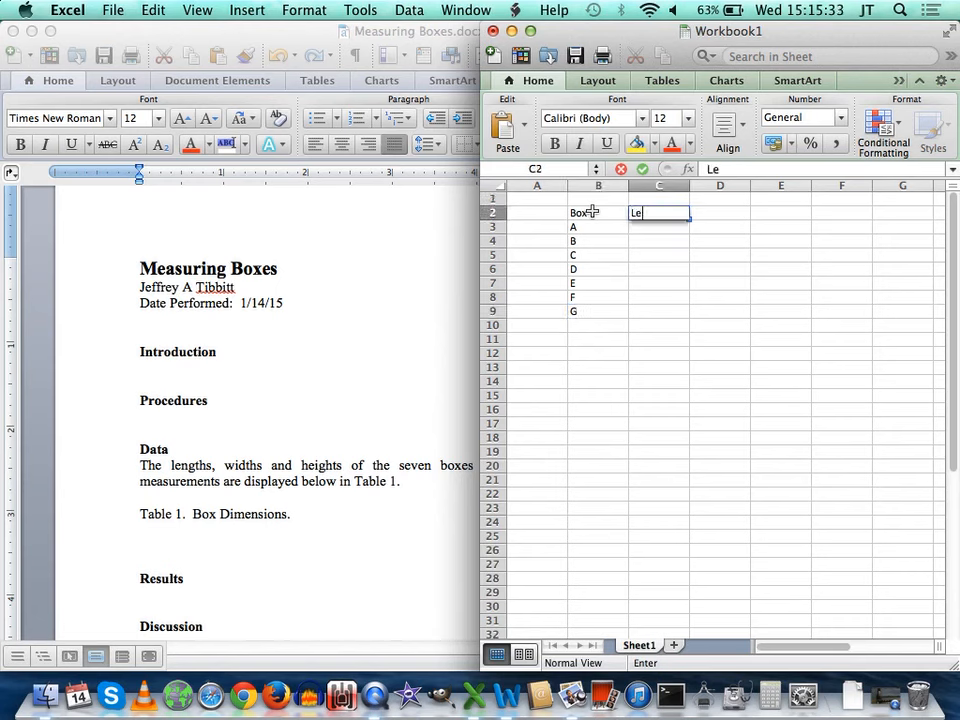
pyautogui.write('ngth (cm')
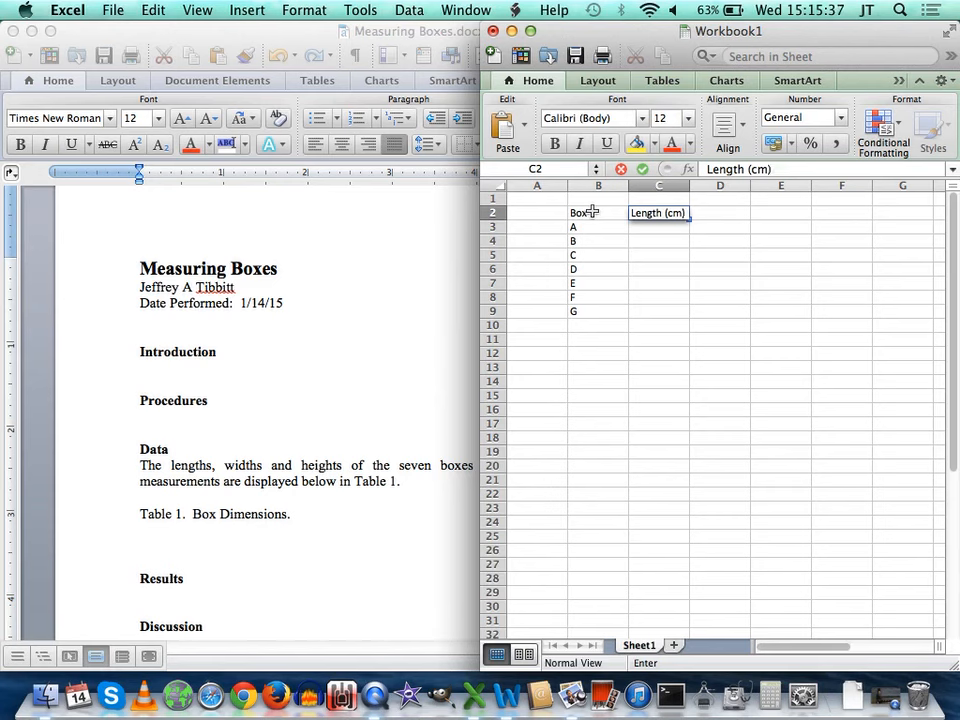
pyautogui.write(')')
pyautogui.press('Tab')
pyautogui.write('Wid')
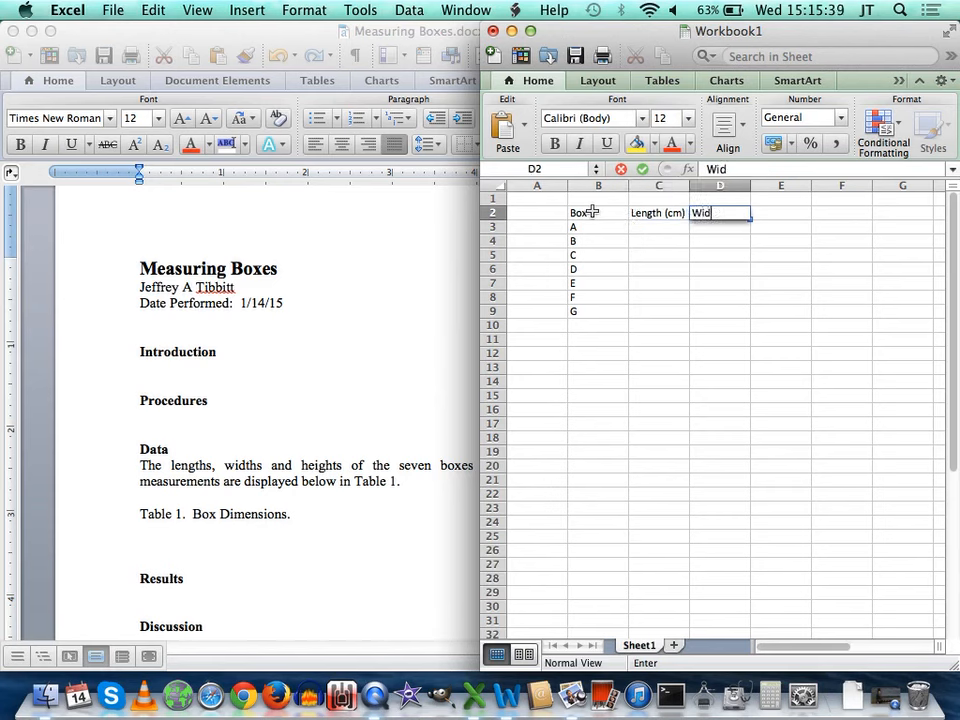
pyautogui.write('th (cm)')
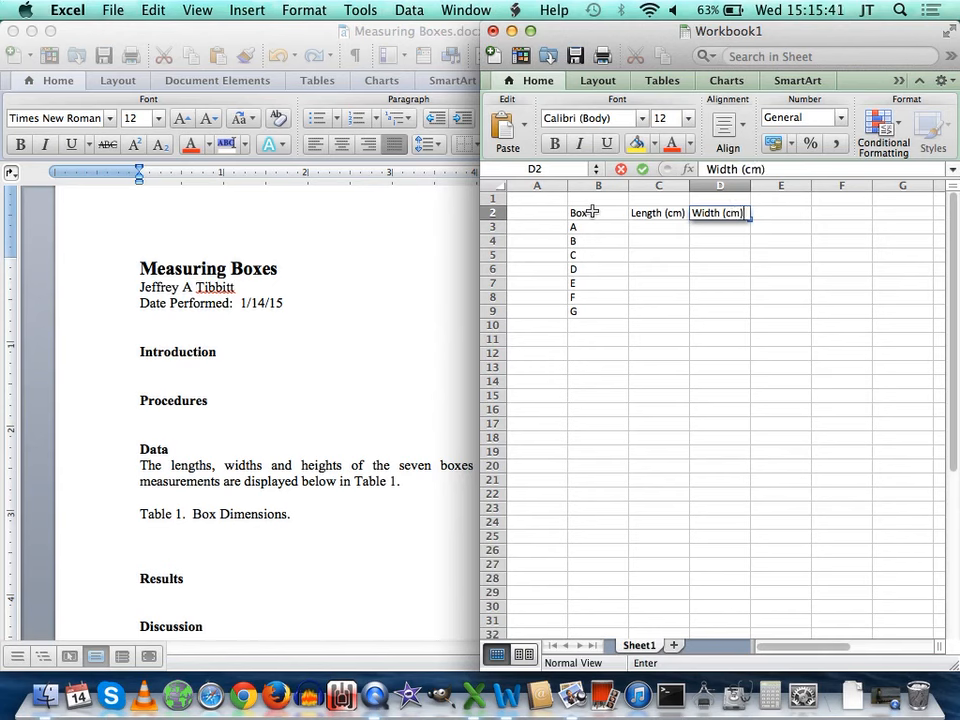
pyautogui.press('Tab')
pyautogui.write('Height (cm)')
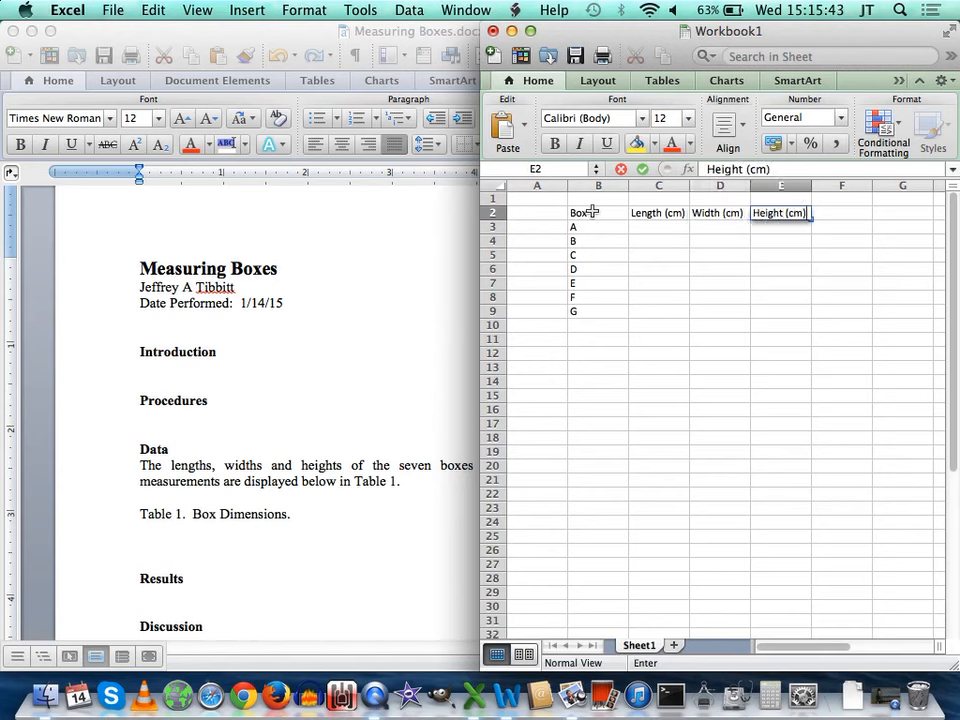
pyautogui.press('Return')
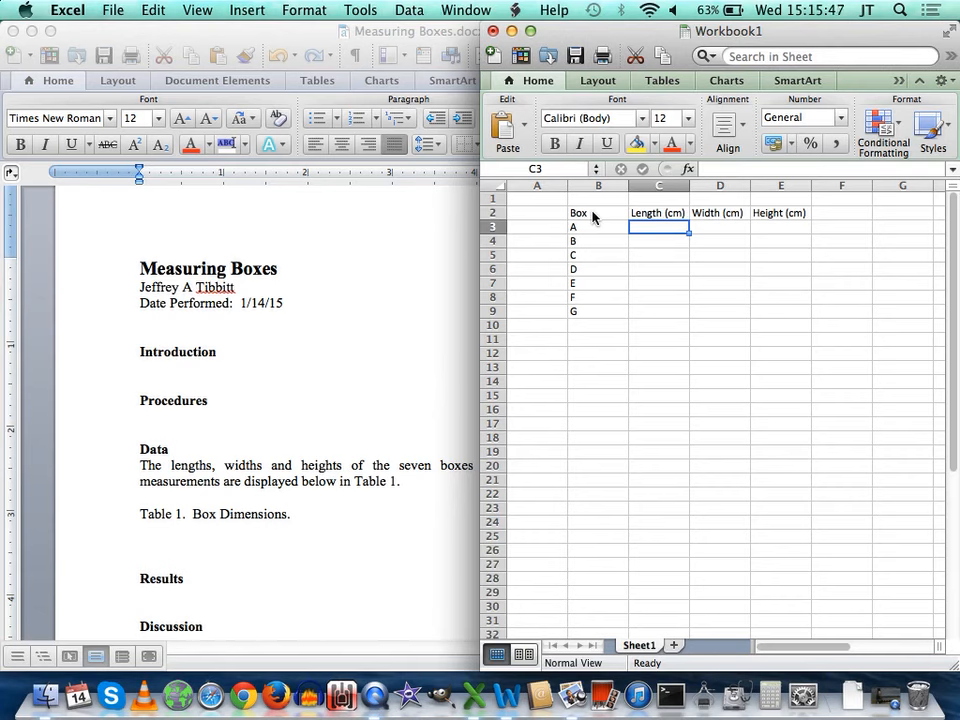
# Enter box A's dimensions in row 3: length 7.00, width 7.20 and height 9.04
pyautogui.write('7.')
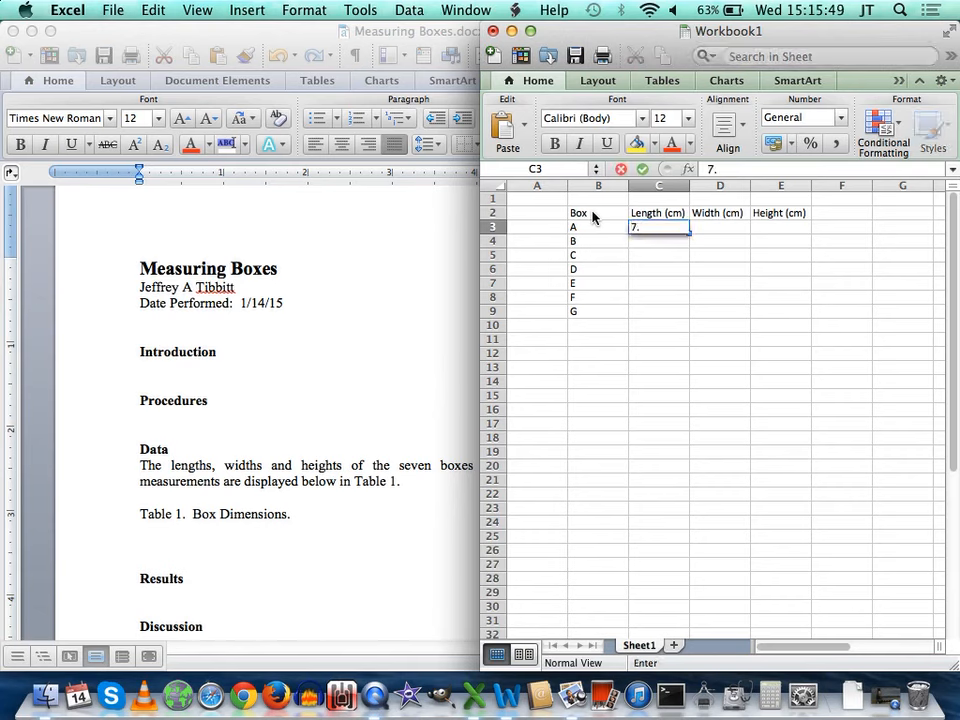
pyautogui.write('00')
pyautogui.press('Tab')
pyautogui.write('7')
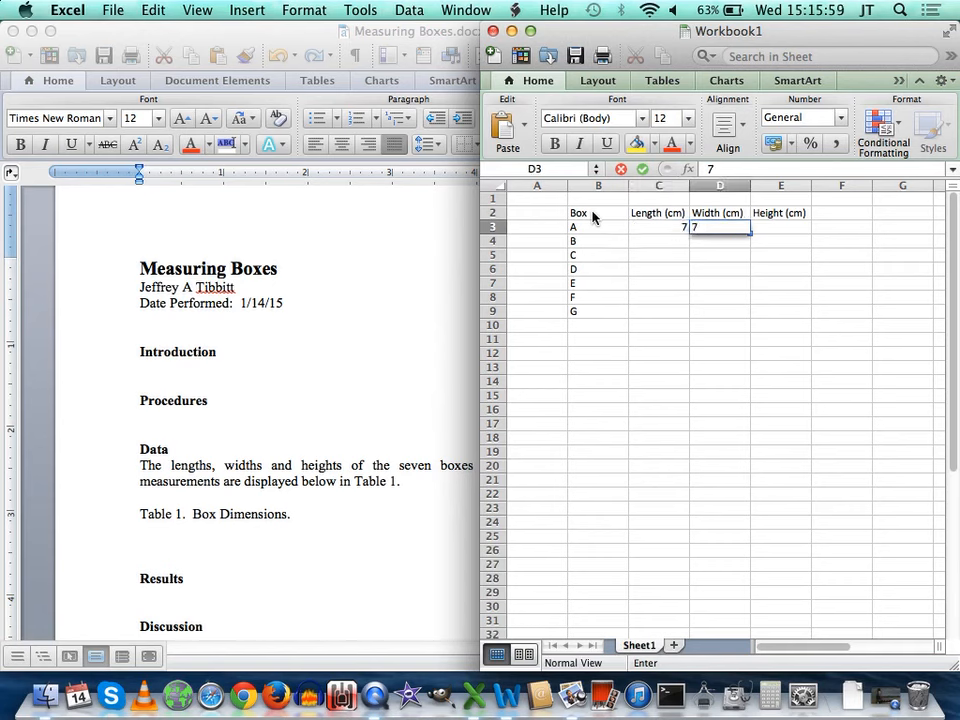
pyautogui.write('.20')
pyautogui.press('Tab')
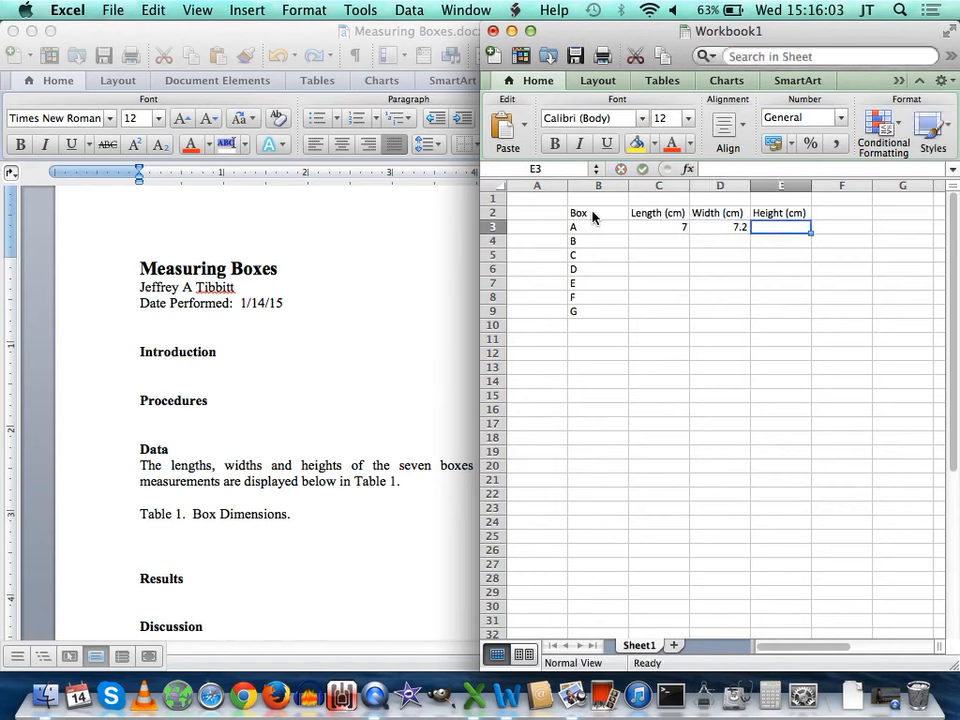
pyautogui.write('9.04')
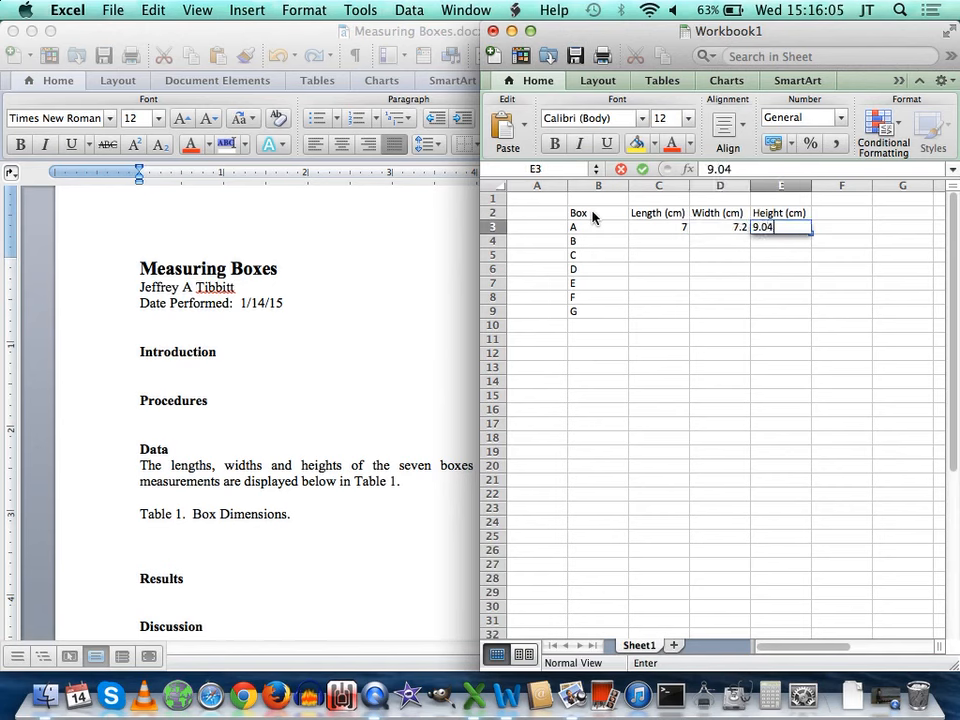
pyautogui.press('Return')
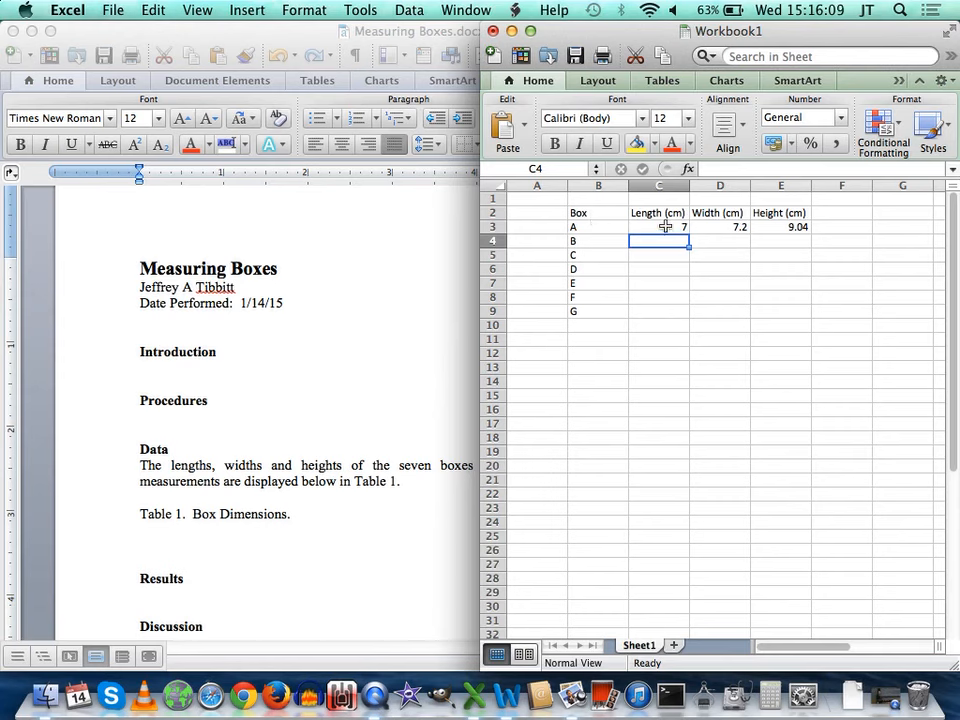
# Set the worksheet magnification to 125%, then widen and enlarge the workbook window to show more columns
pyautogui.click(665, 227)
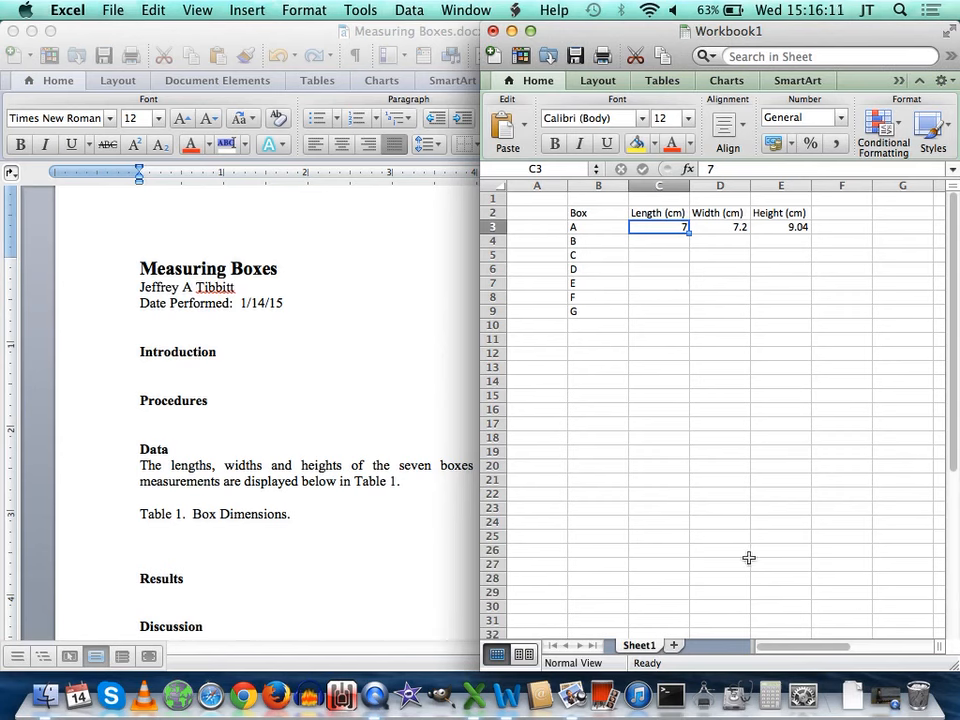
pyautogui.click(186, 9)
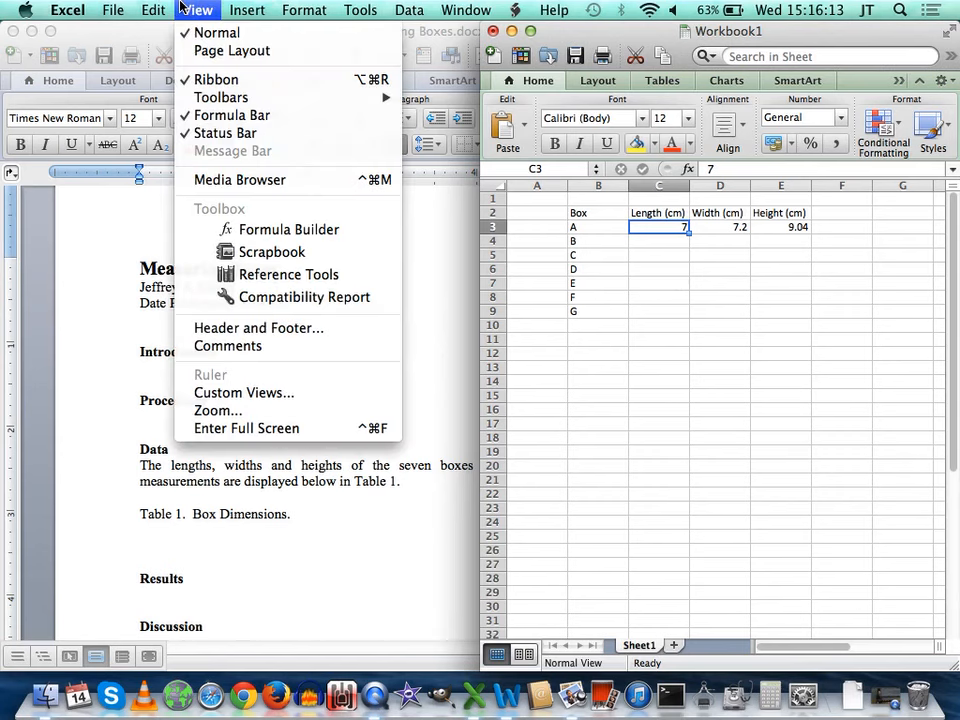
pyautogui.click(249, 410)
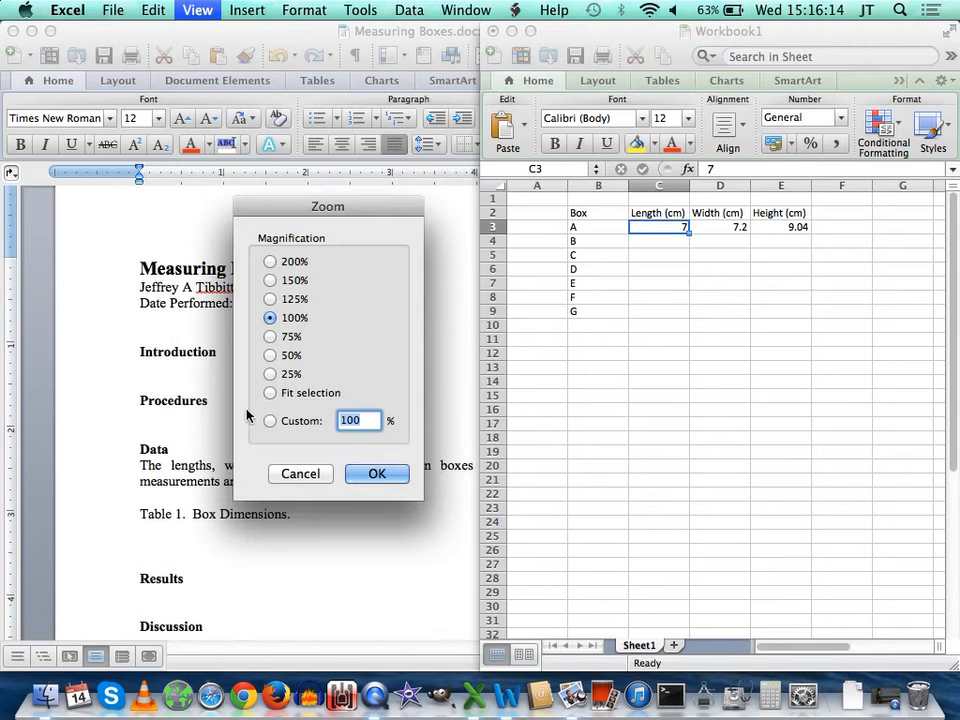
pyautogui.click(270, 299)
pyautogui.press('Return')
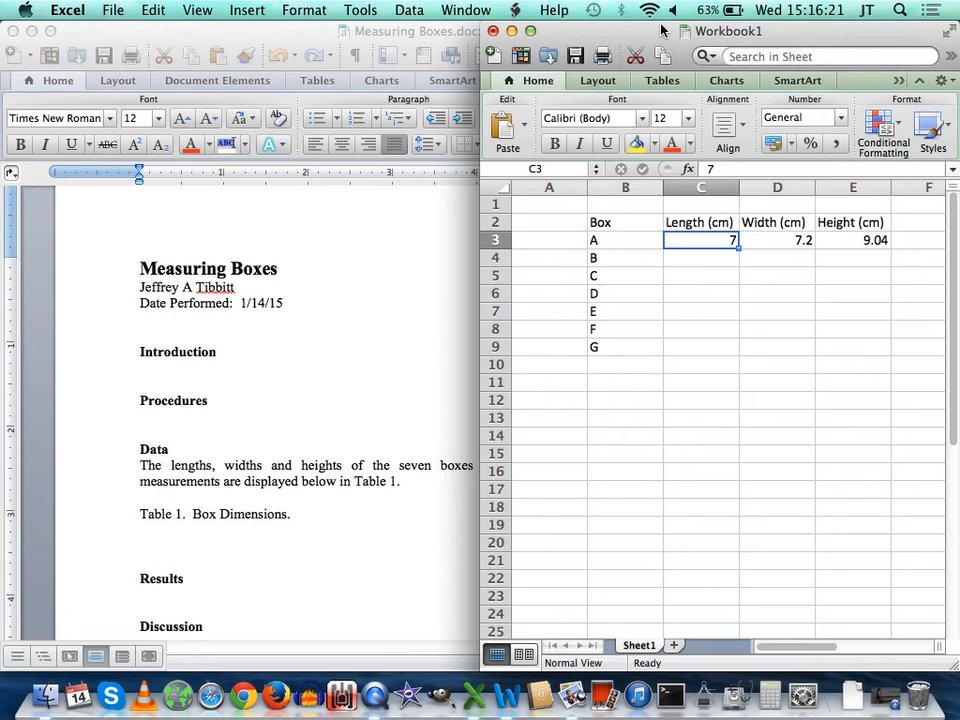
pyautogui.moveTo(641, 33); pyautogui.dragTo(443, 28)
pyautogui.moveTo(900, 683); pyautogui.dragTo(953, 681)
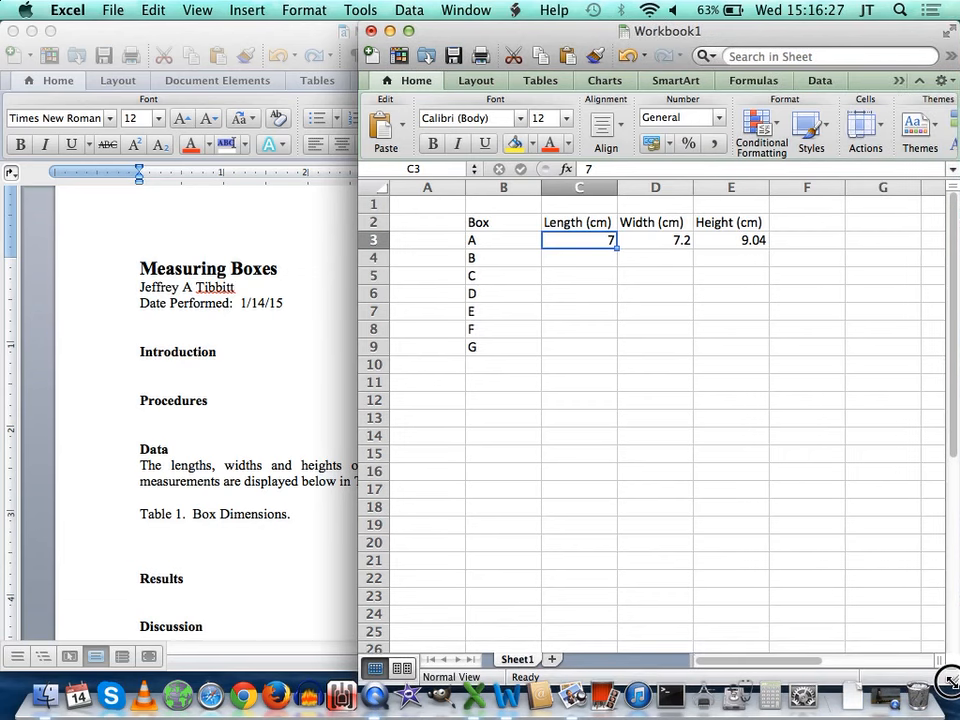
# Format the dimension cells C3:E9 with the Number category and two decimal places
pyautogui.click(572, 272)
pyautogui.click(574, 257)
pyautogui.moveTo(581, 242); pyautogui.dragTo(712, 351)
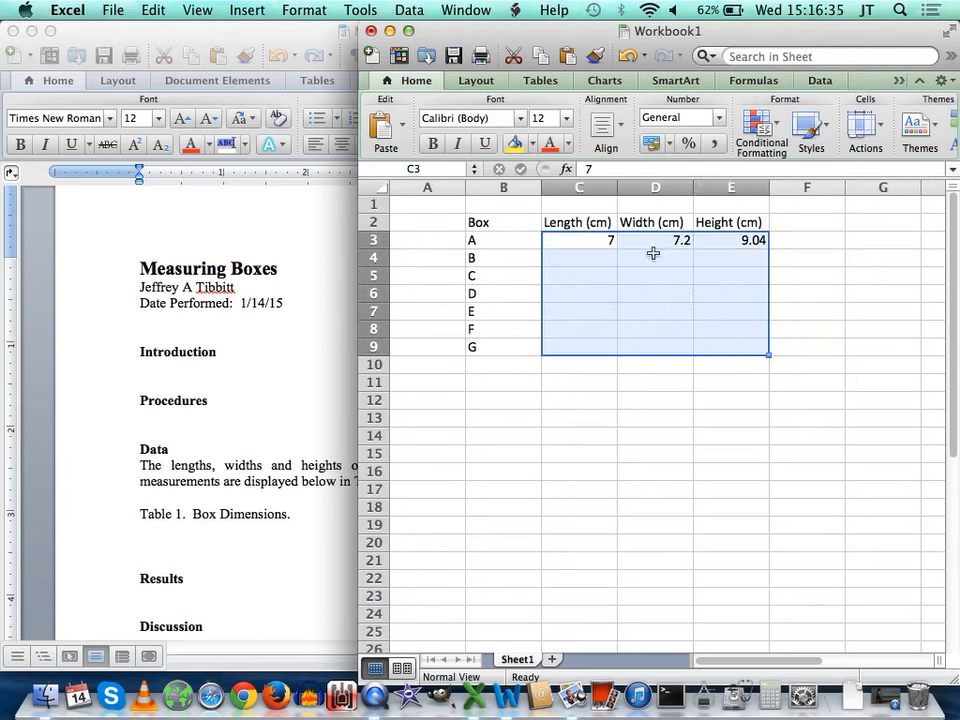
pyautogui.moveTo(576, 242); pyautogui.dragTo(724, 349)
pyautogui.click(310, 8)
pyautogui.click(316, 33)
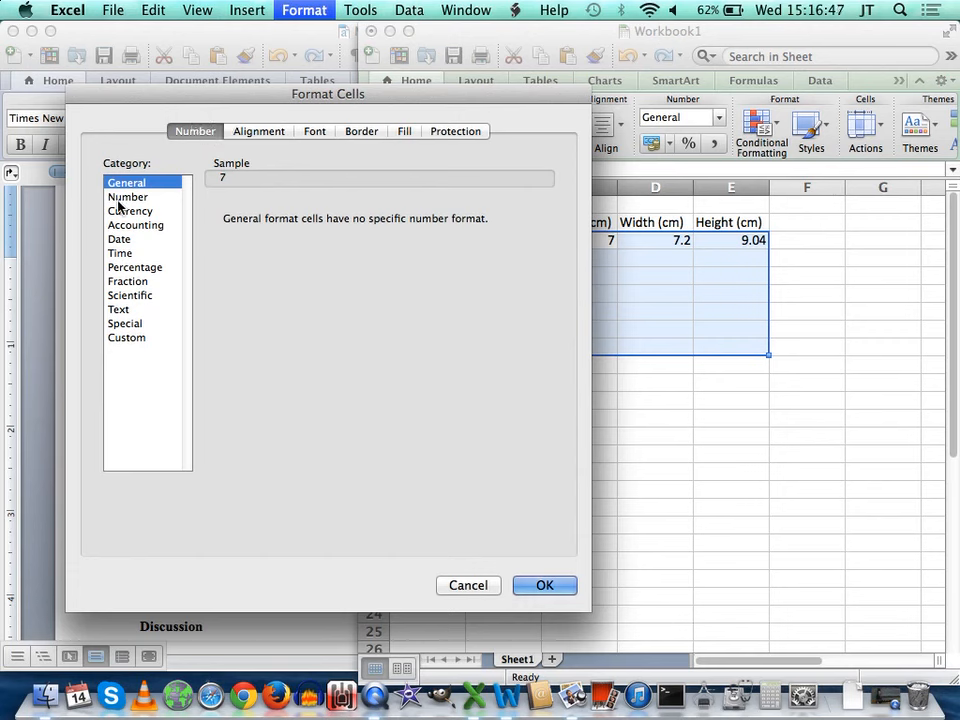
pyautogui.click(136, 211)
pyautogui.click(129, 199)
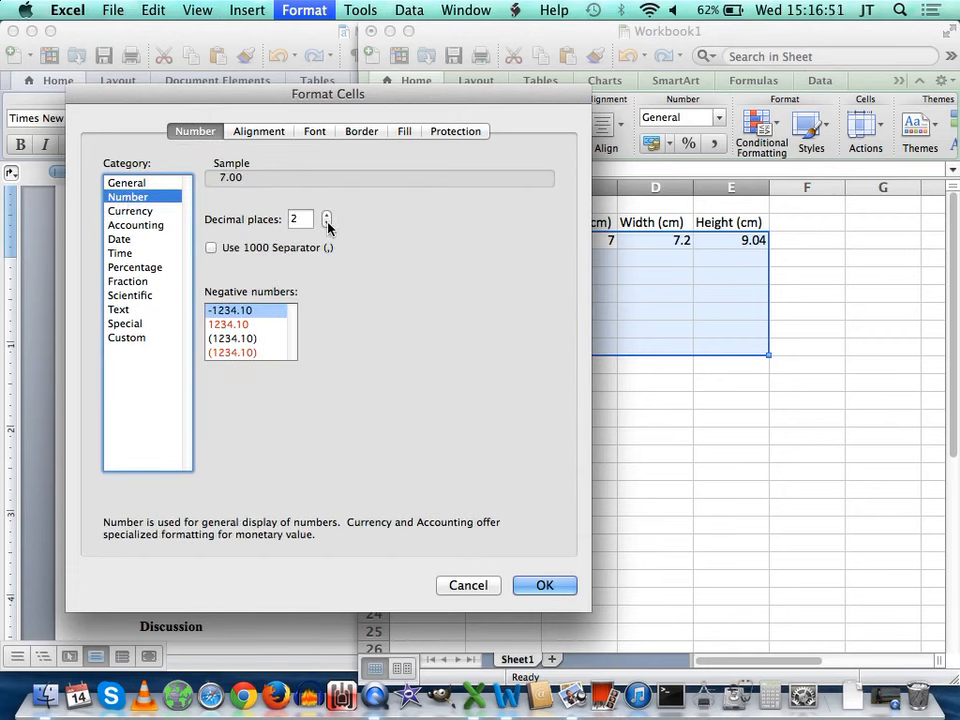
pyautogui.click(543, 586)
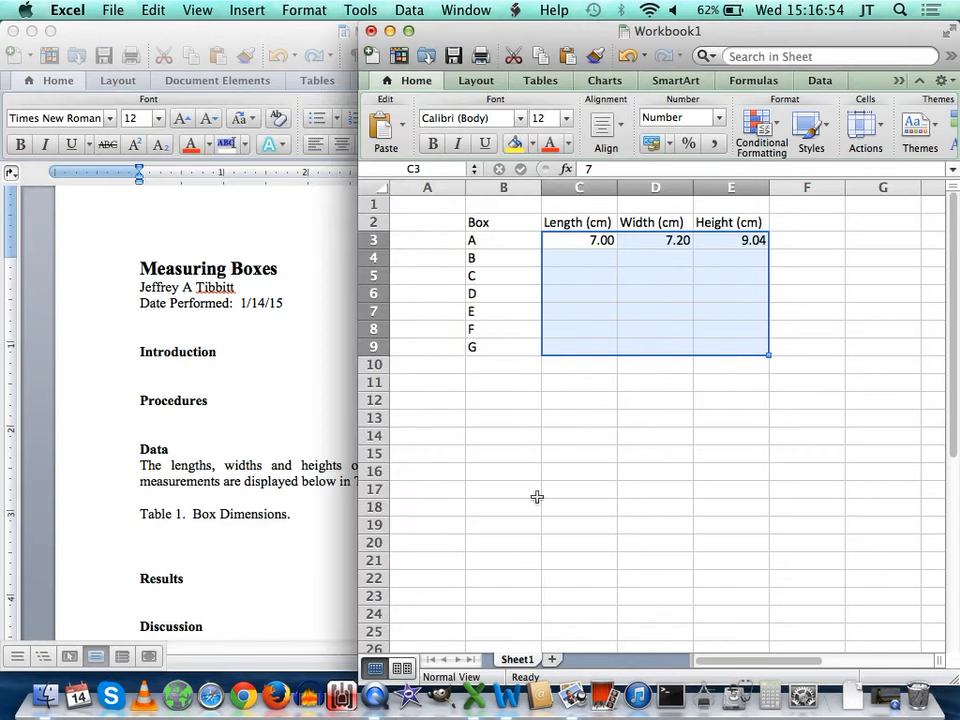
pyautogui.click(585, 403)
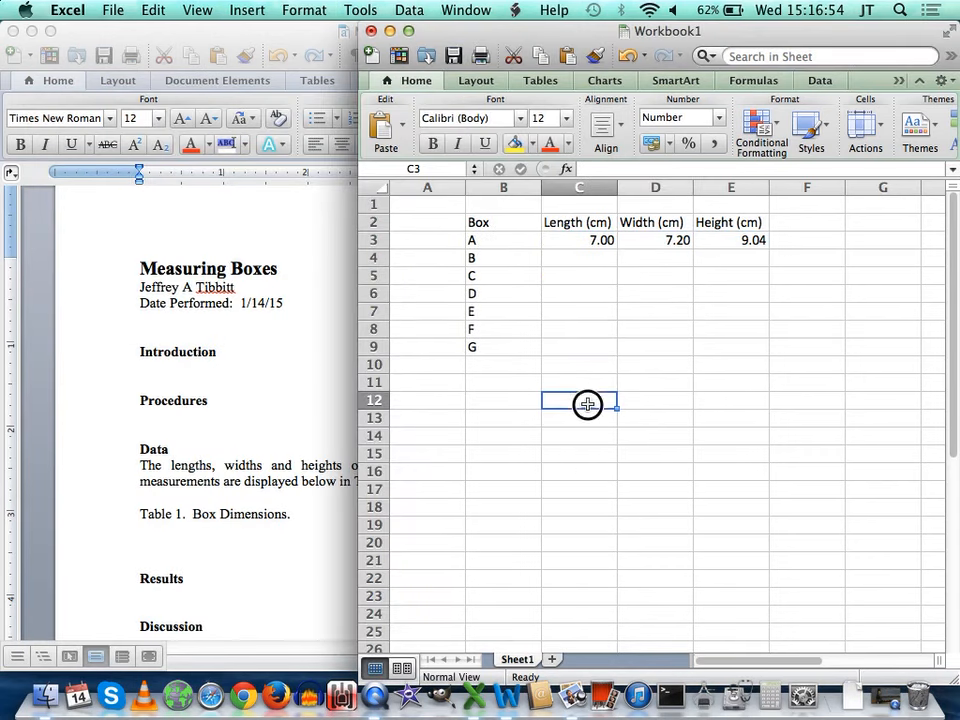
# Enter 8.00 as box B's length in C4 and fill it across to its width and height
pyautogui.click(596, 240)
pyautogui.click(596, 257)
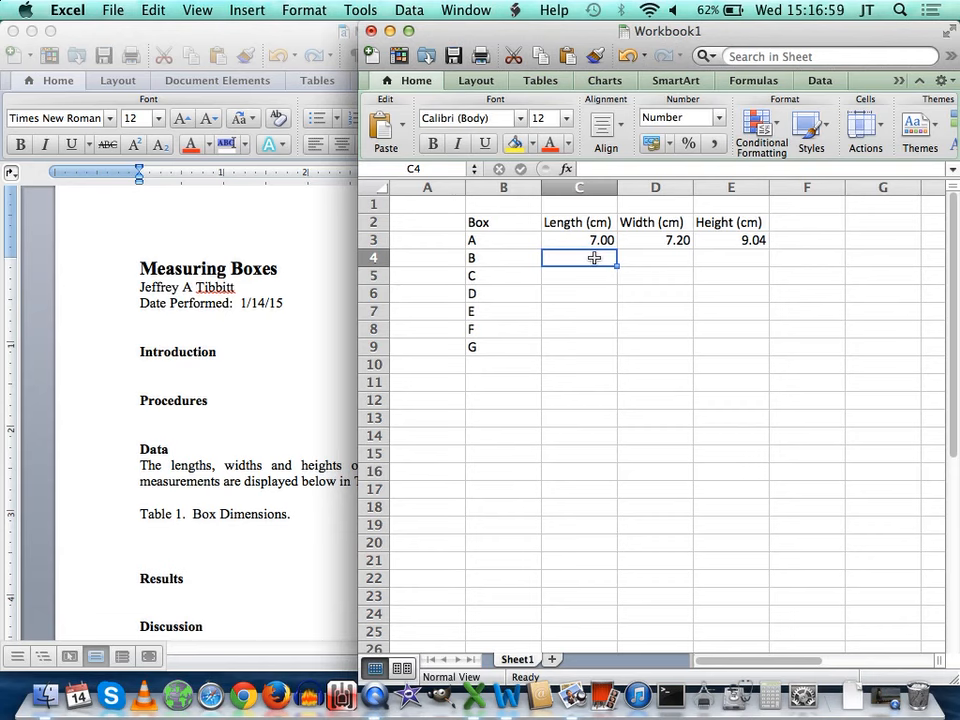
pyautogui.write('8.0')
pyautogui.press('Tab')
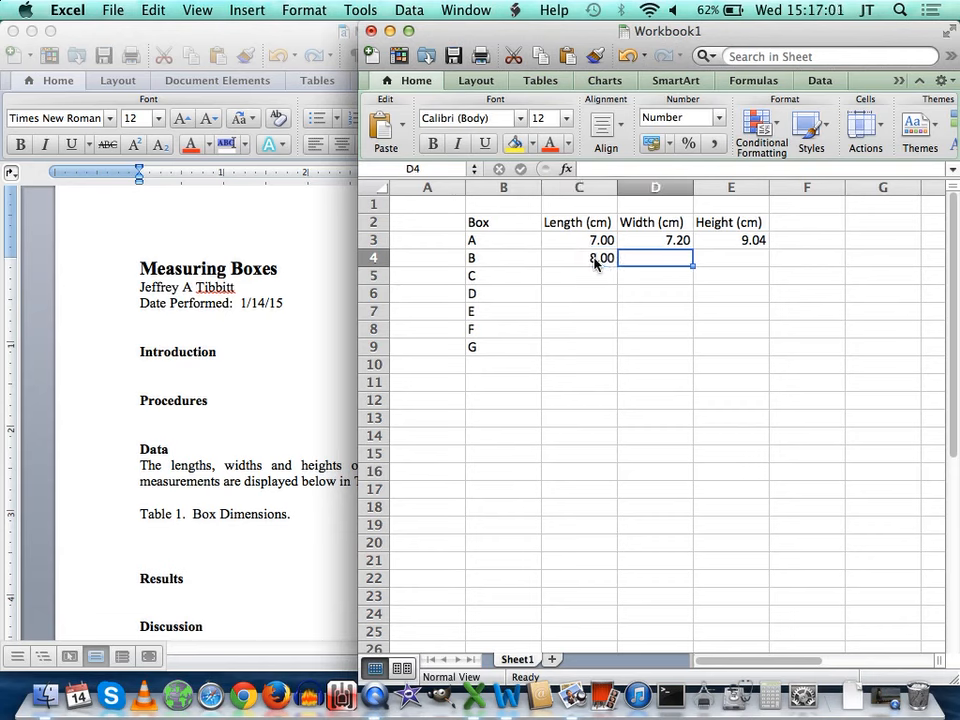
pyautogui.click(598, 262)
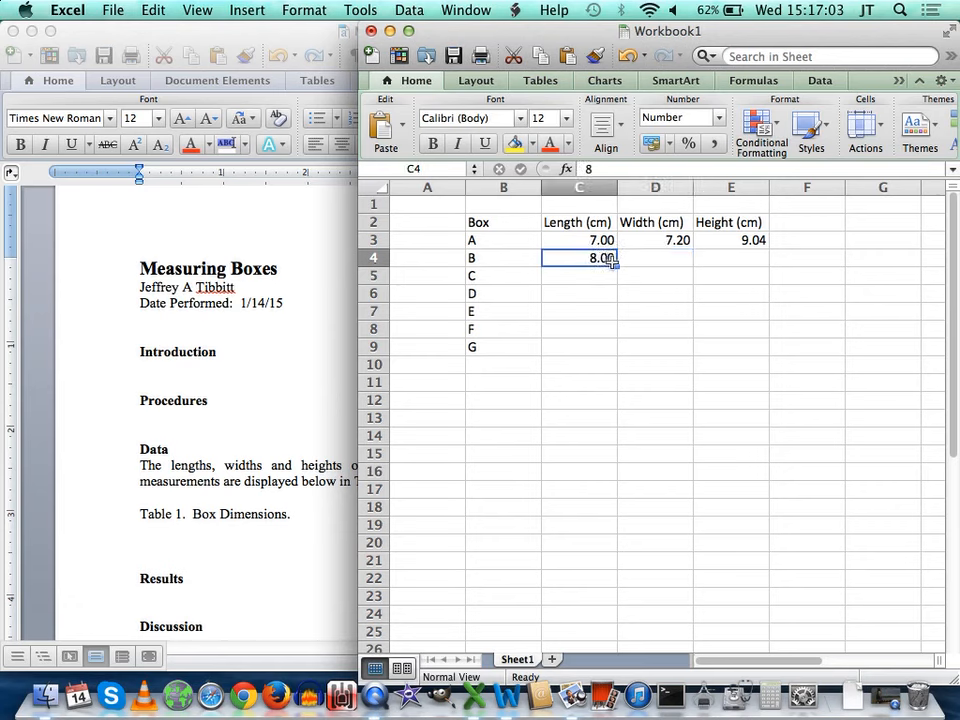
pyautogui.moveTo(617, 265); pyautogui.dragTo(729, 262)
# Enter 12.00 as box C's length in C5 and fill it across to its width and height
pyautogui.click(581, 280)
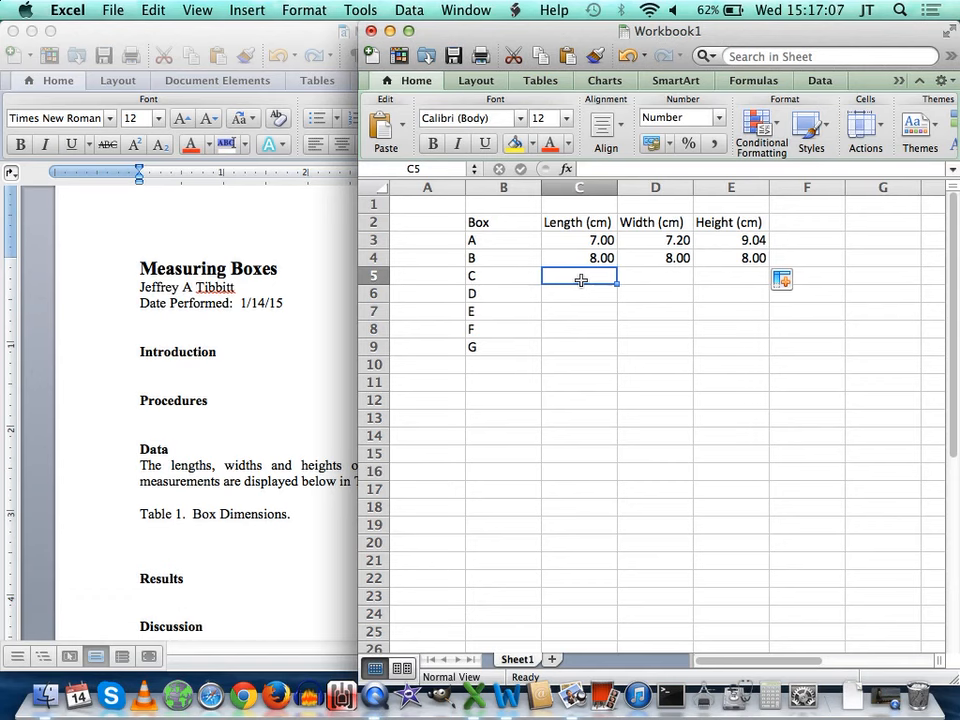
pyautogui.write('1')
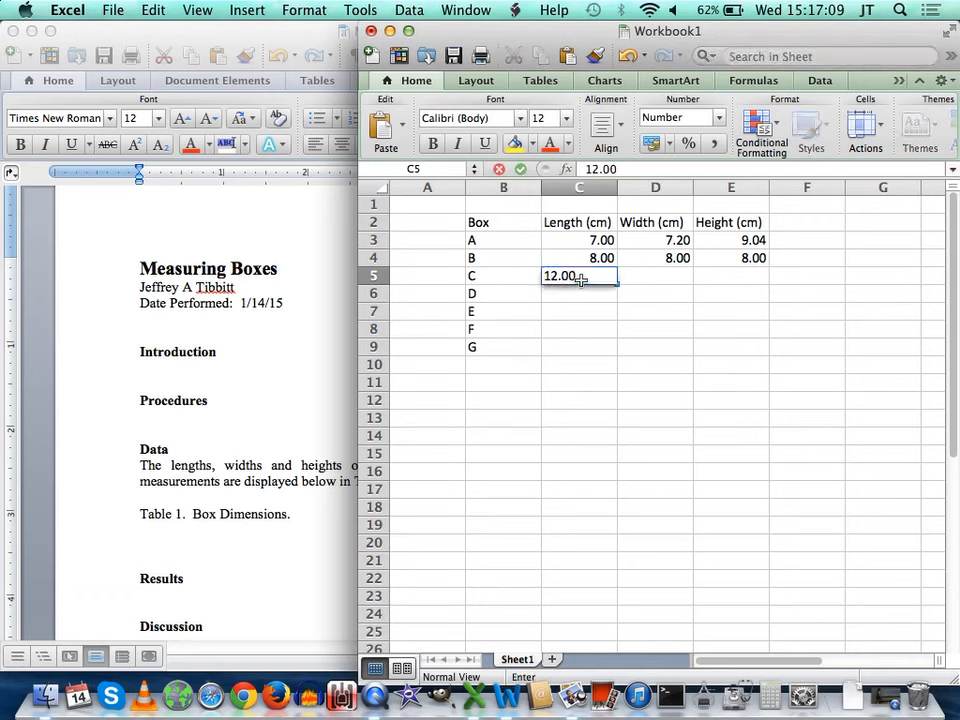
pyautogui.write('2.00')
pyautogui.press('Return')
pyautogui.click(575, 274)
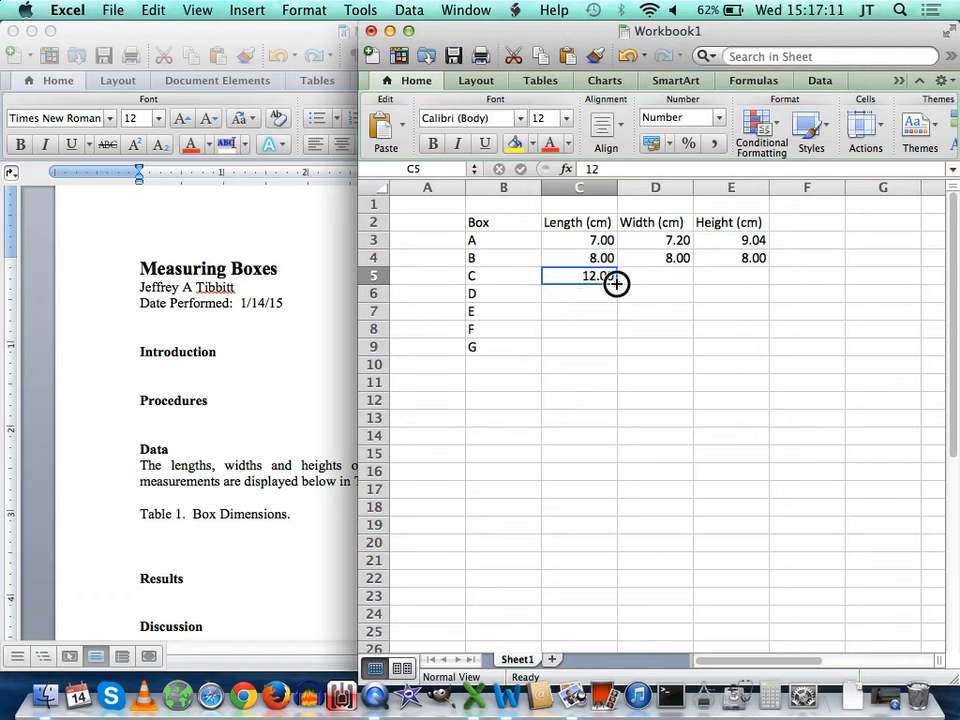
pyautogui.moveTo(616, 284); pyautogui.dragTo(746, 302)
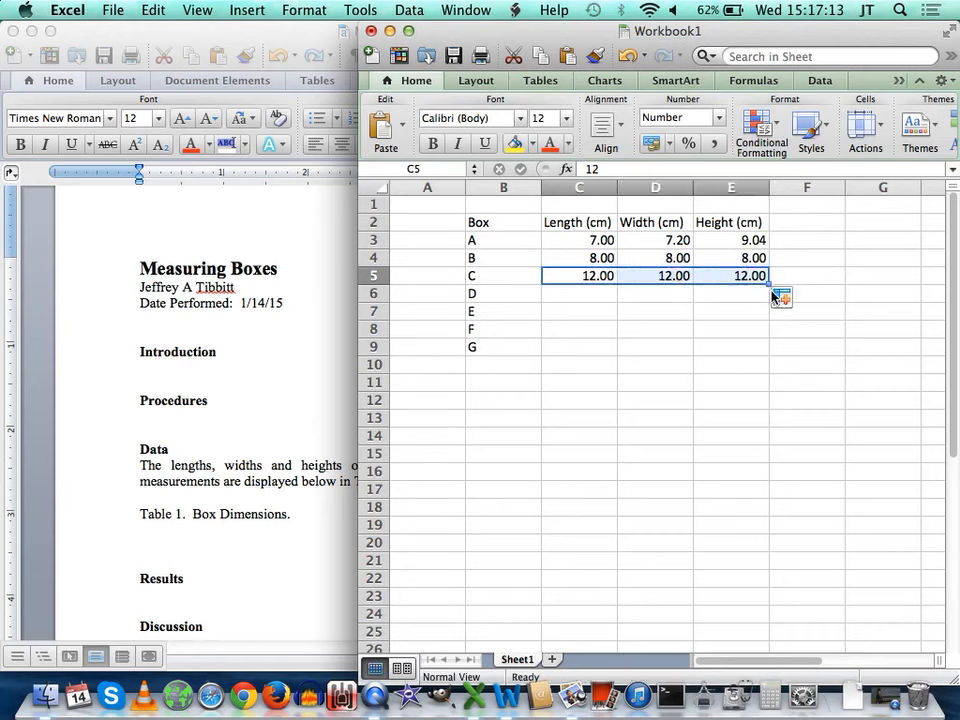
# Enter 15.00 as box D's length in C6 and fill it across to its width and height
pyautogui.click(583, 294)
pyautogui.write('15.090')
pyautogui.press('Tab')
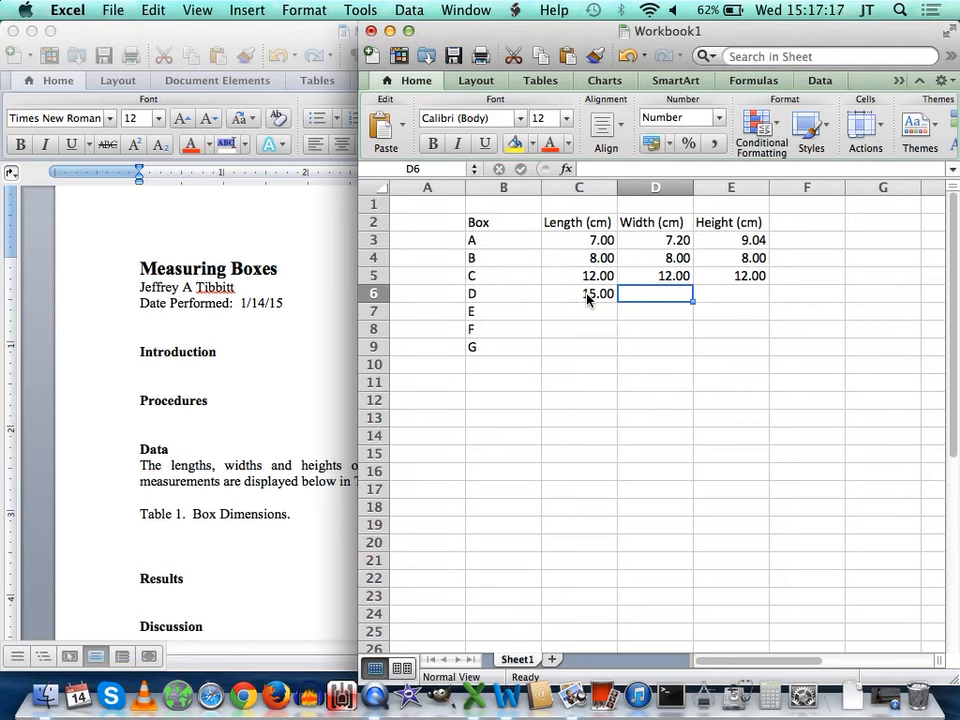
pyautogui.click(608, 300)
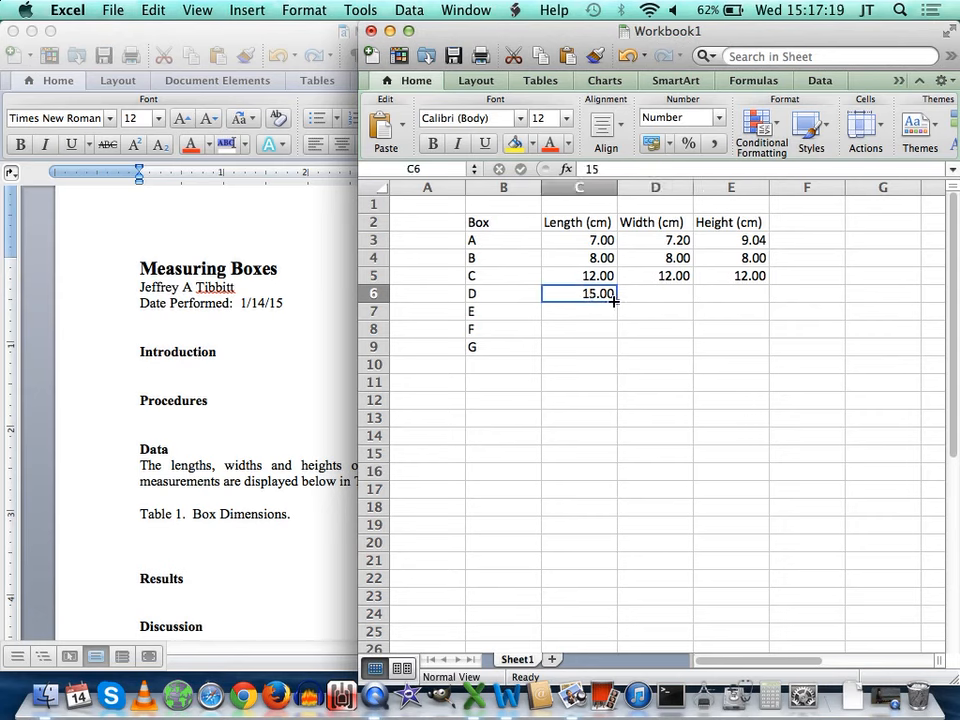
pyautogui.moveTo(614, 300); pyautogui.dragTo(737, 308)
# Enter the lengths of boxes E, F and G in C7:C9 as 18.00, 20.00 and 35.00
pyautogui.click(579, 312)
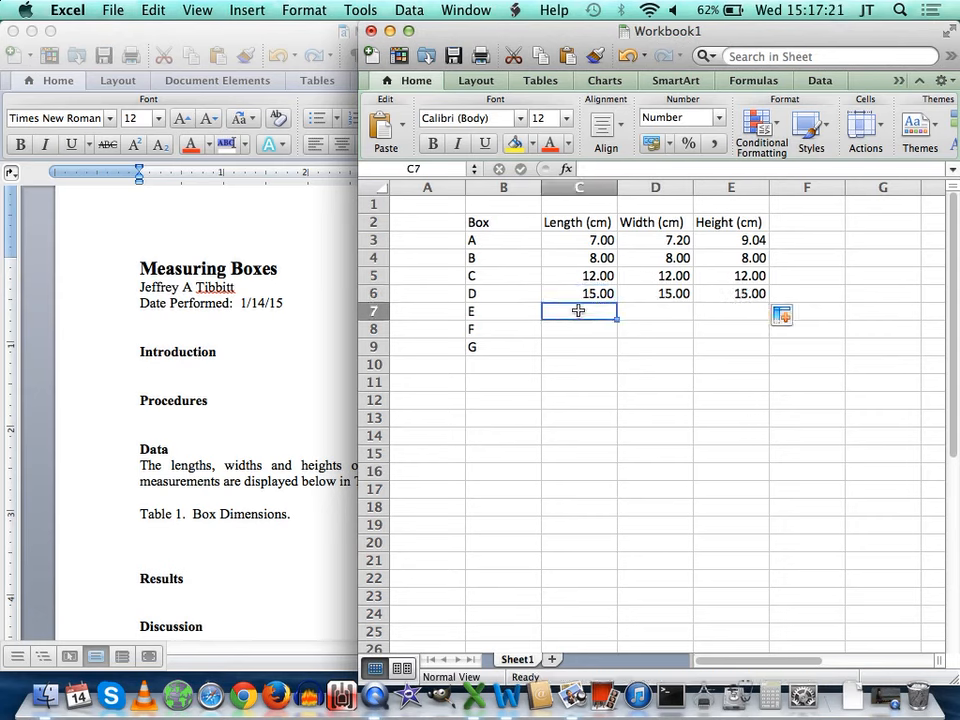
pyautogui.write('18.0')
pyautogui.press('Return')
pyautogui.write('20')
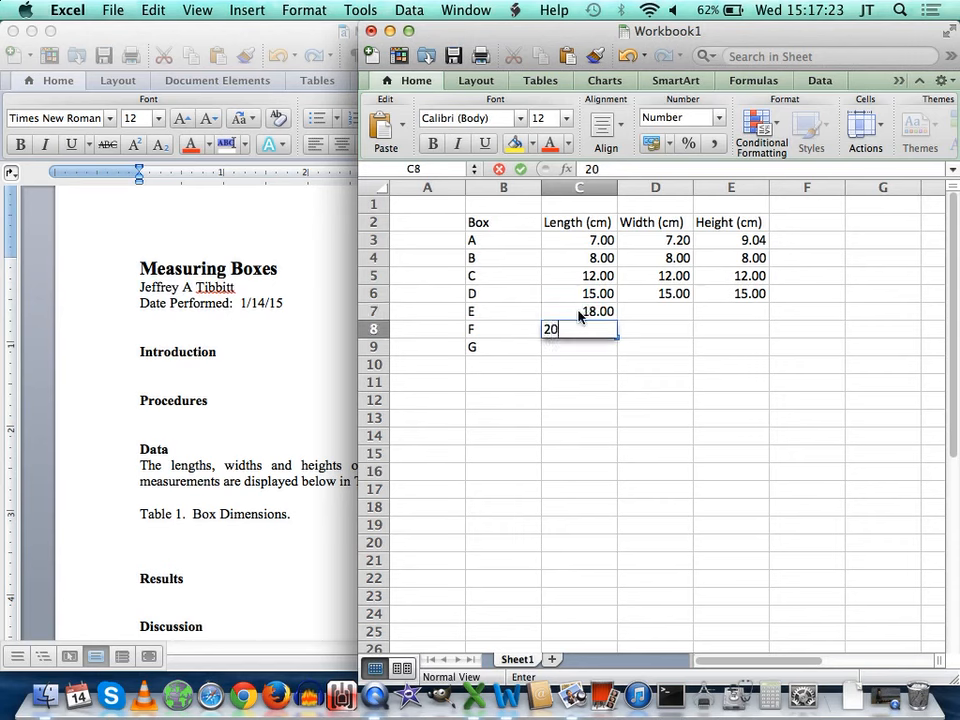
pyautogui.press('Return')
pyautogui.write('35.00')
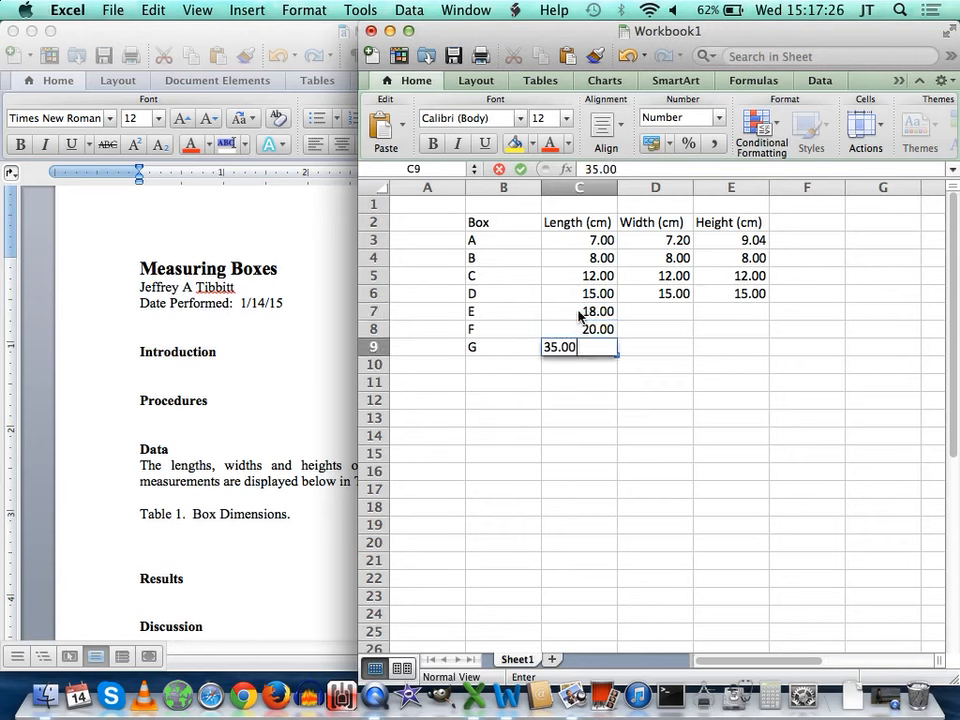
pyautogui.press('Return')
# Fill the lengths of boxes E, F and G across to their Width and Height columns
pyautogui.click(583, 313)
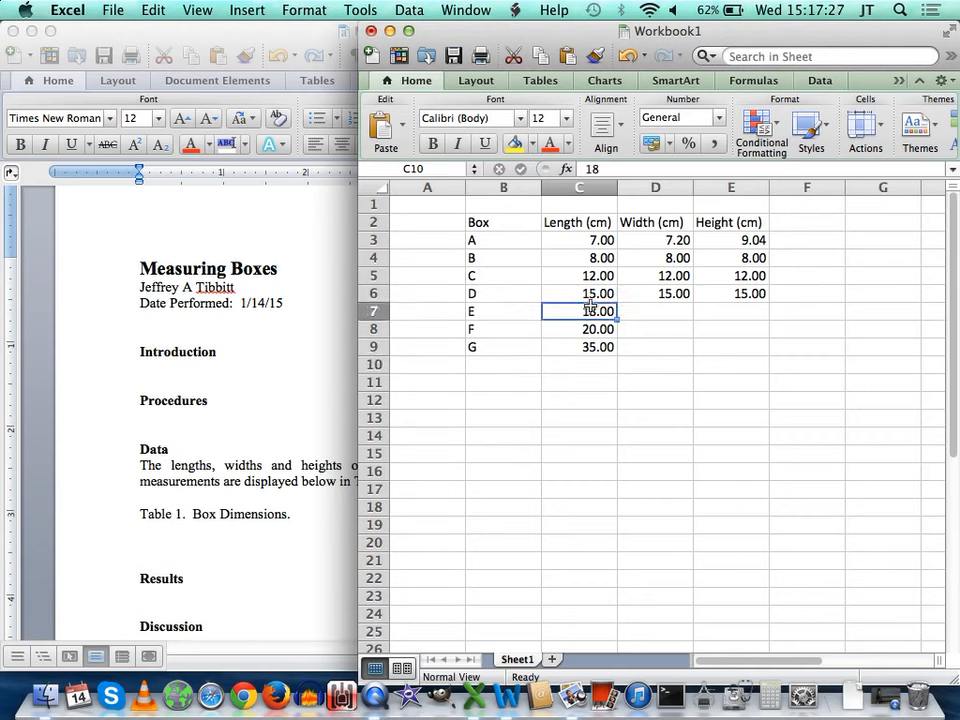
pyautogui.moveTo(605, 311); pyautogui.dragTo(769, 357)
pyautogui.click(617, 358)
pyautogui.click(686, 401)
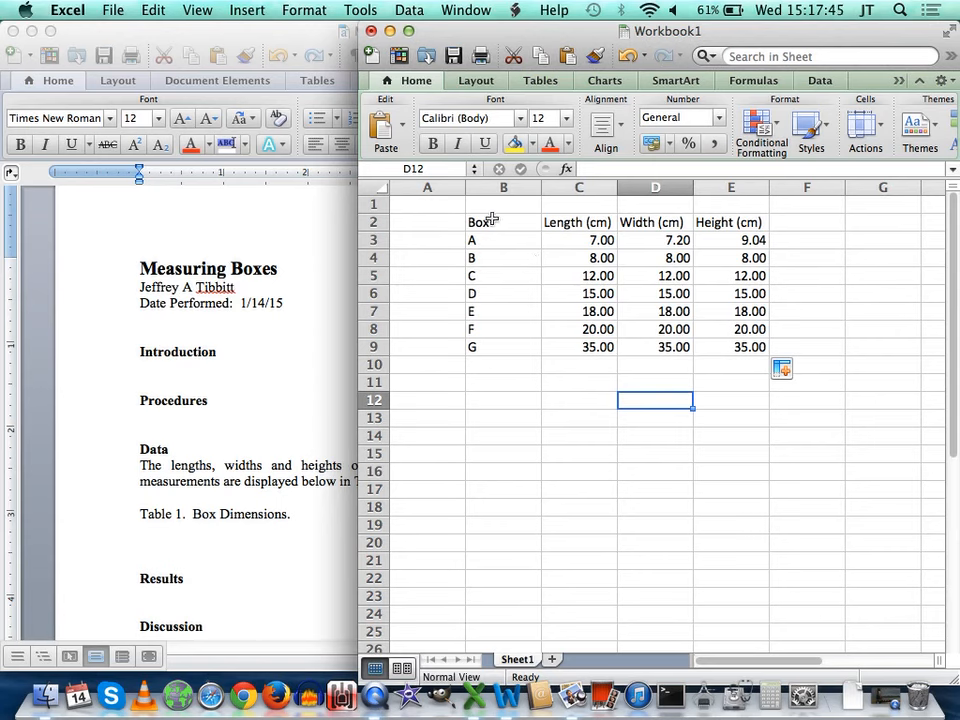
# Change the font of the whole box table B2:E9 to Arial
pyautogui.moveTo(492, 221); pyautogui.dragTo(722, 347)
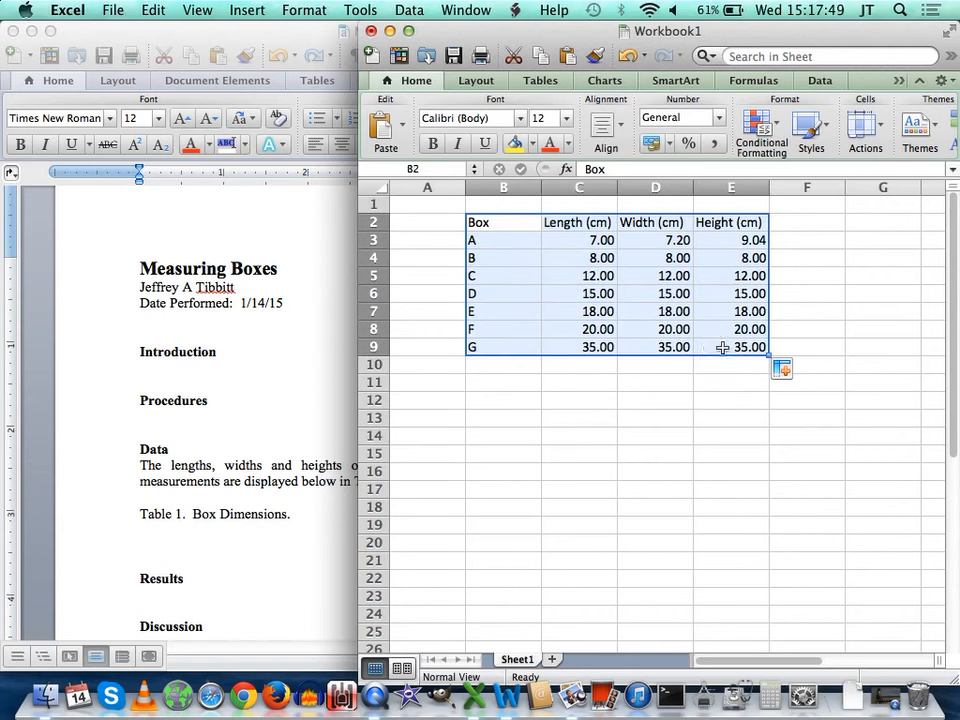
pyautogui.click(446, 118)
pyautogui.write('Arial')
pyautogui.press('Return')
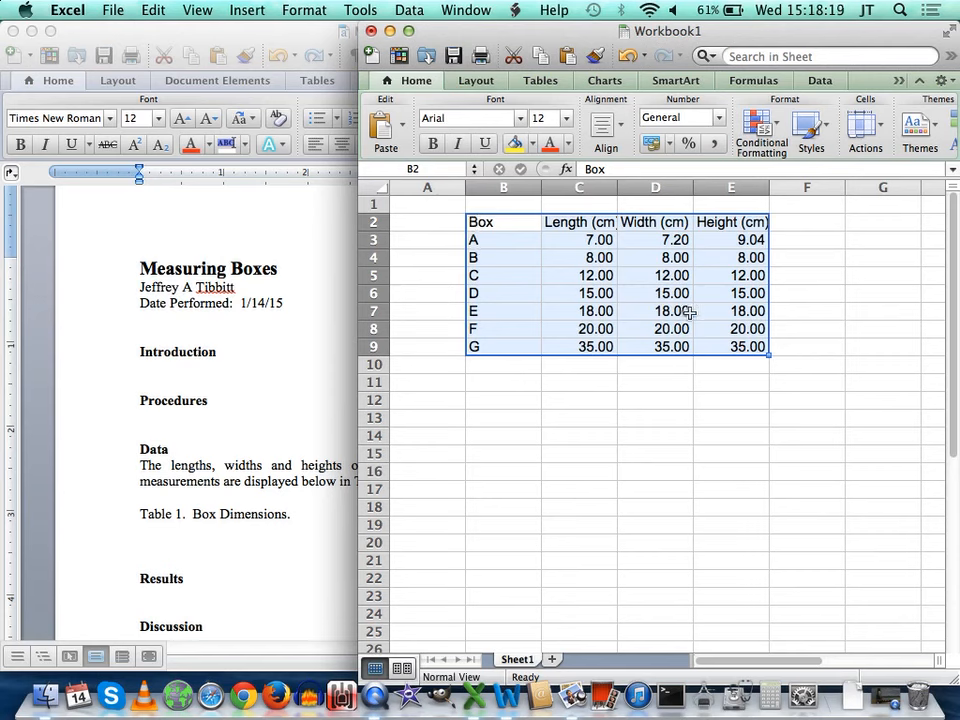
# Center the contents of the table B2:E9 both horizontally and vertically
pyautogui.moveTo(740, 346); pyautogui.dragTo(488, 221)
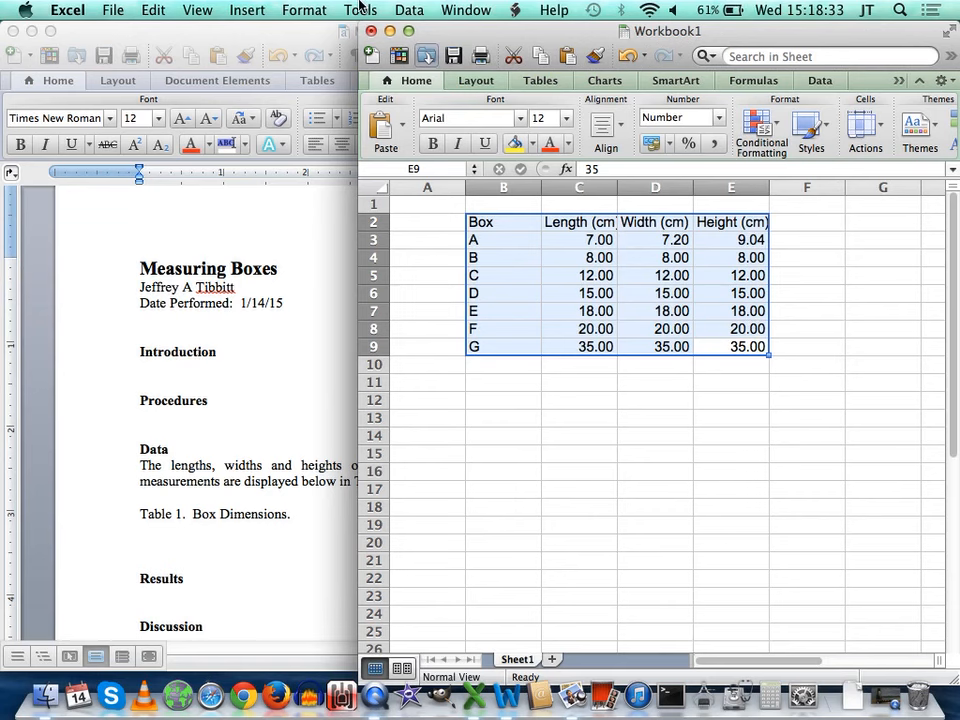
pyautogui.click(306, 9)
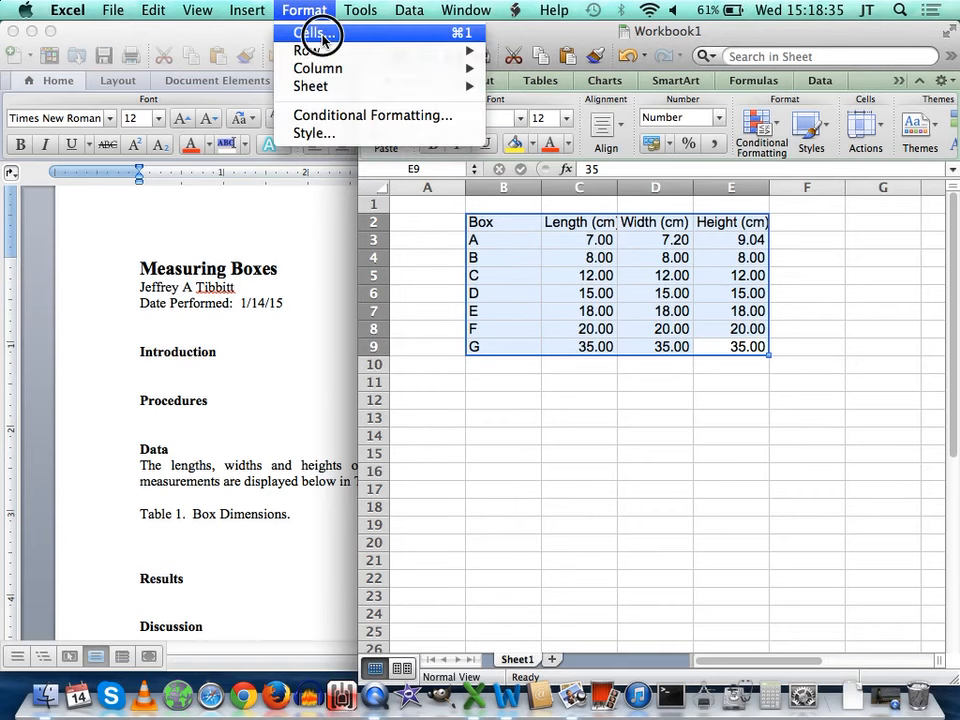
pyautogui.click(322, 36)
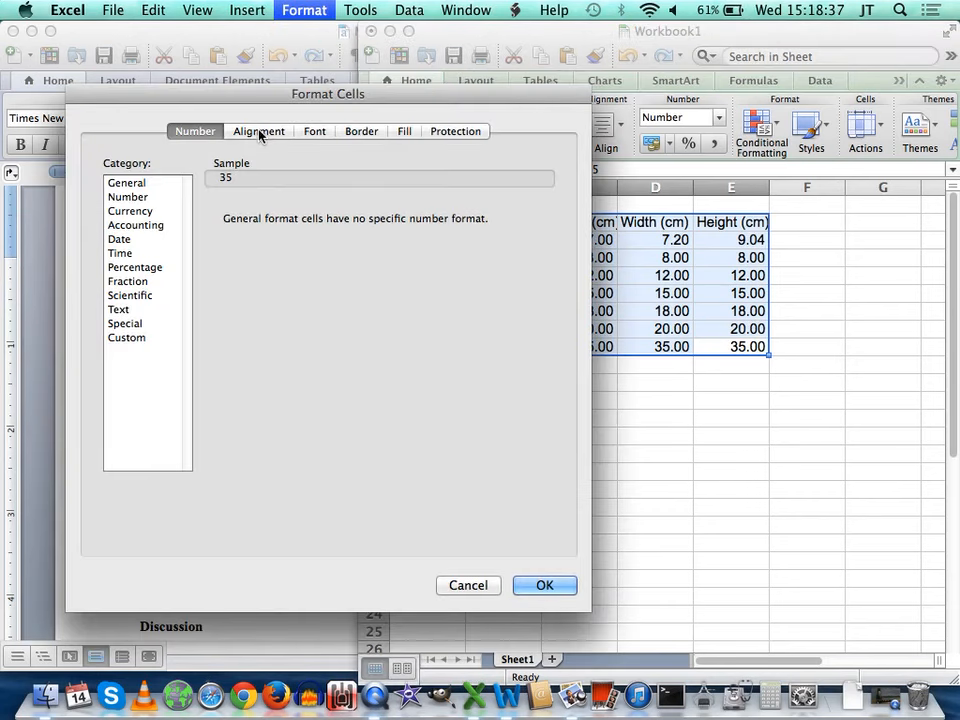
pyautogui.click(268, 136)
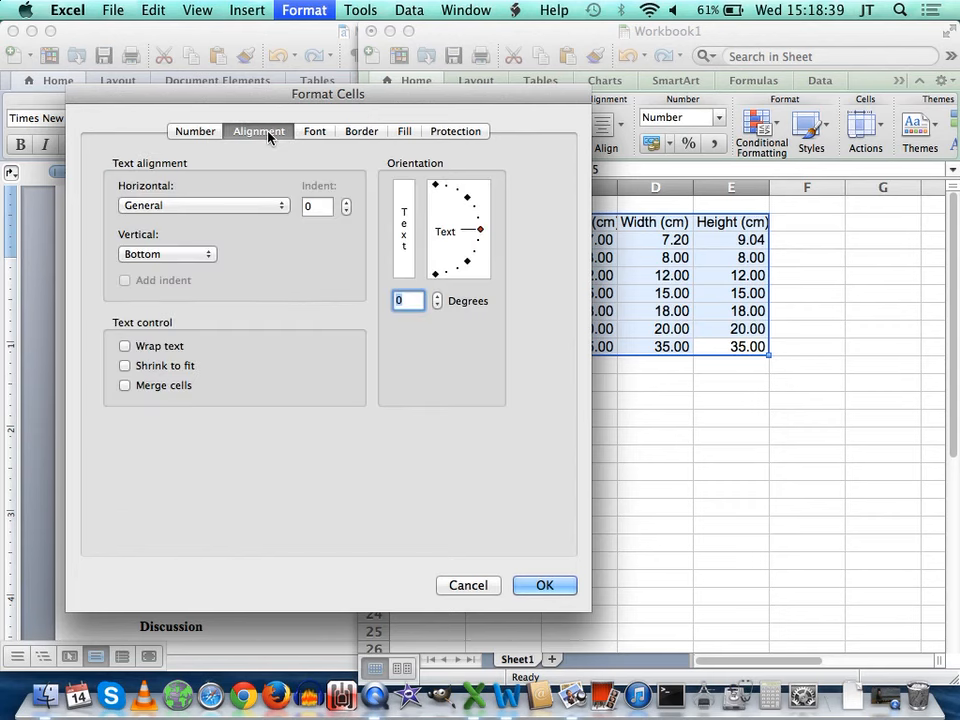
pyautogui.click(193, 206)
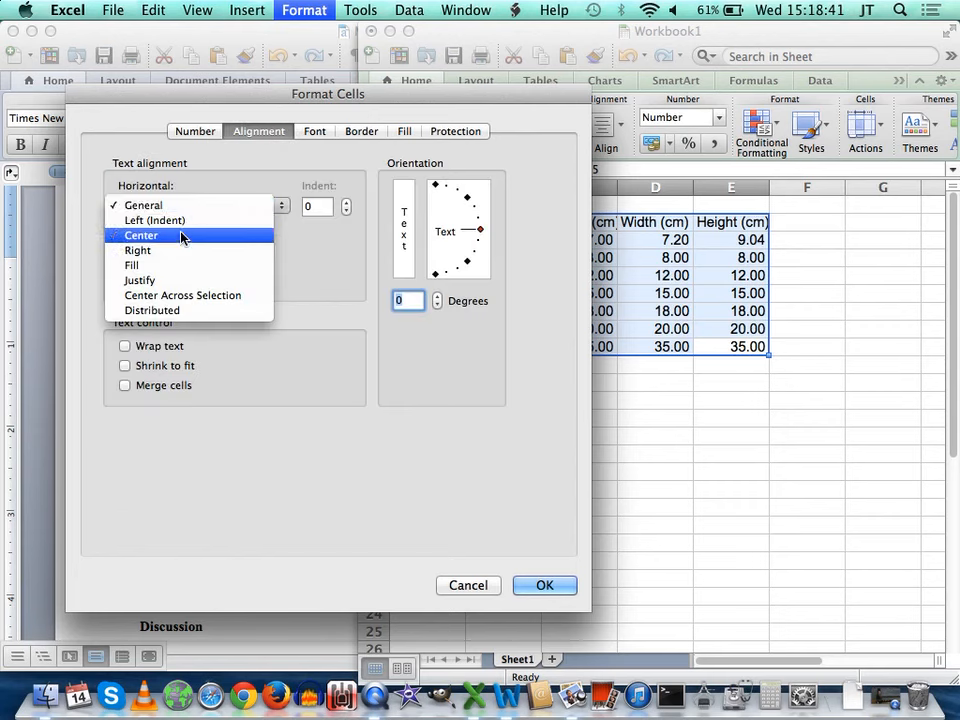
pyautogui.click(182, 237)
pyautogui.click(184, 253)
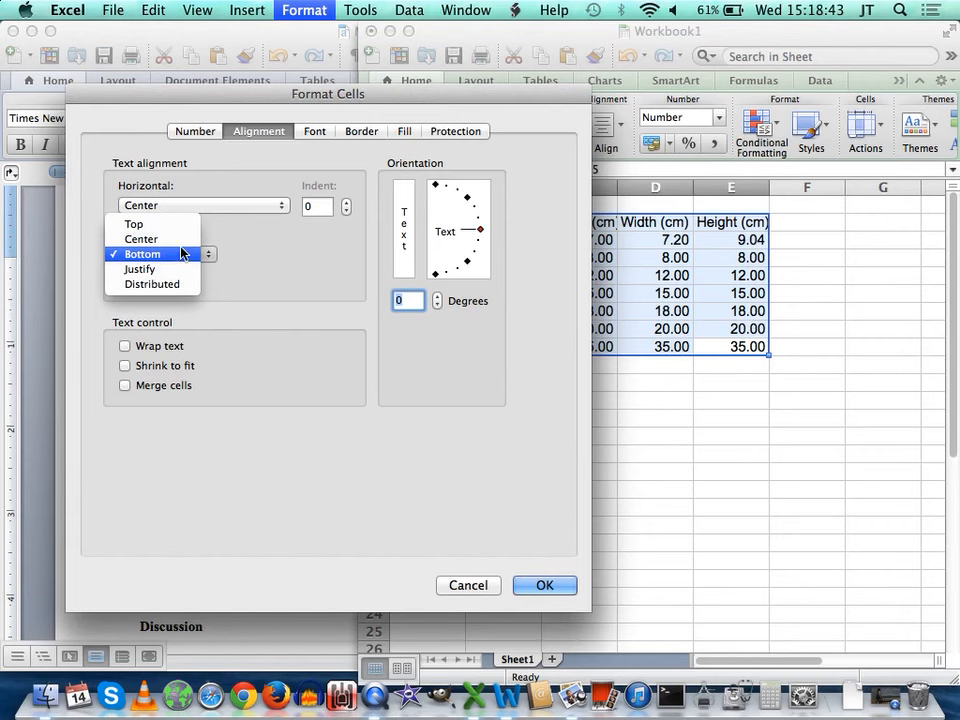
pyautogui.click(187, 239)
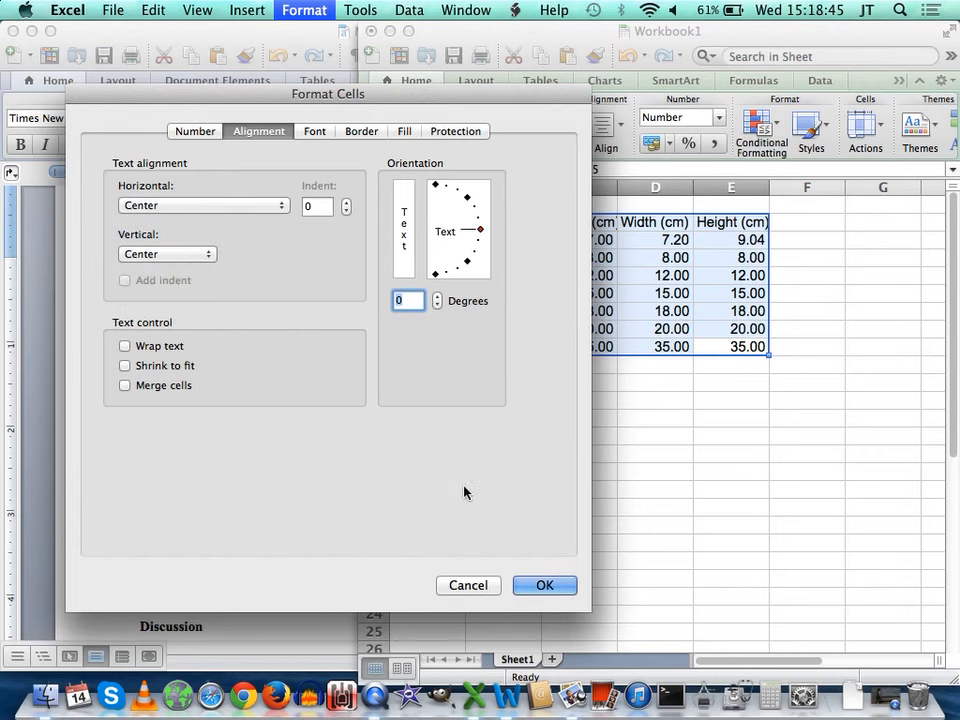
pyautogui.click(540, 586)
pyautogui.click(553, 451)
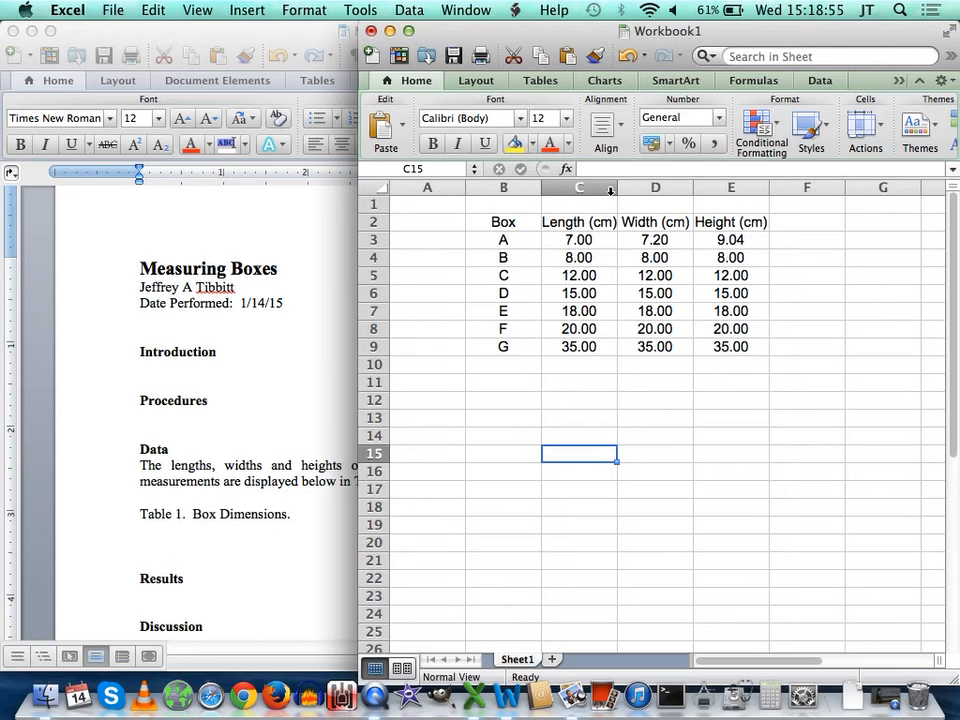
# Widen columns C, D and E equally to give their headings more room, and narrow the Box column B
pyautogui.moveTo(594, 187); pyautogui.dragTo(721, 182)
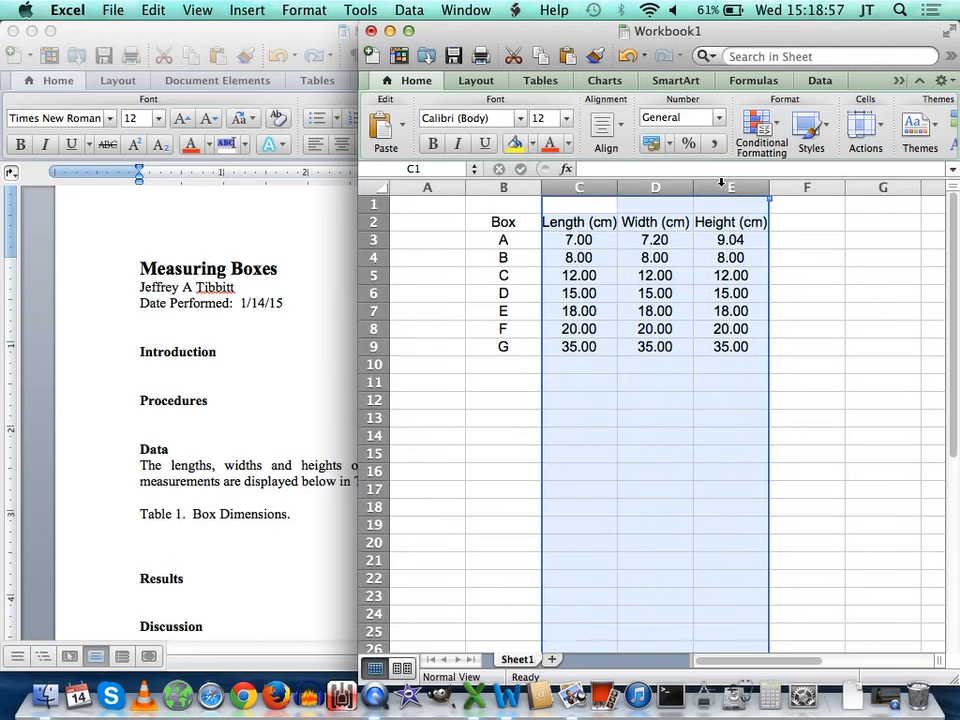
pyautogui.moveTo(618, 187); pyautogui.dragTo(634, 186)
pyautogui.click(504, 188)
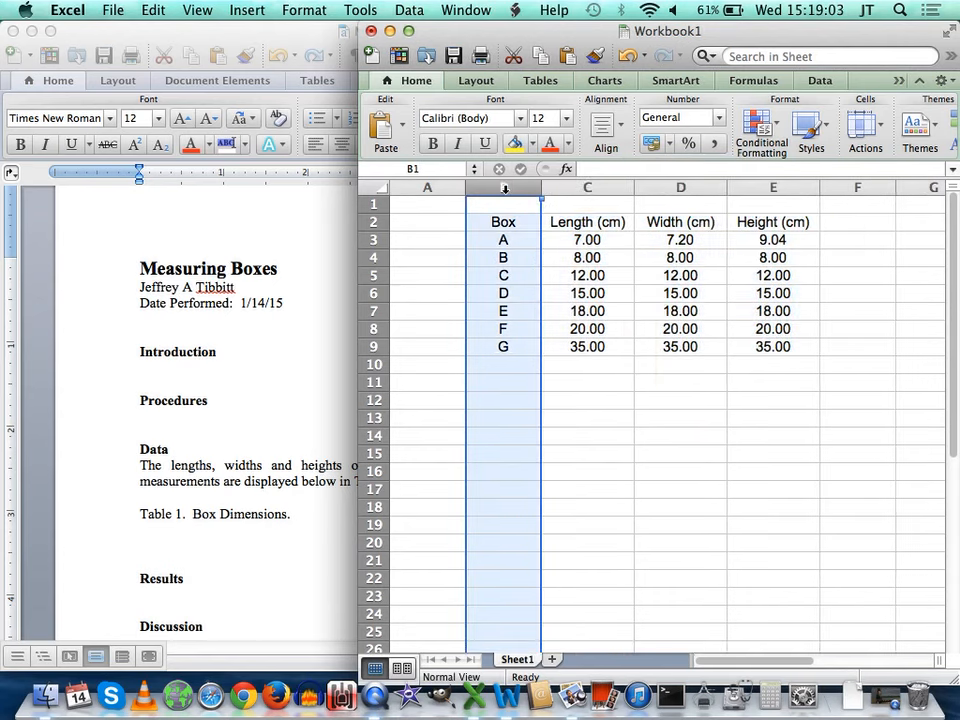
pyautogui.moveTo(543, 187); pyautogui.dragTo(748, 348)
pyautogui.click(593, 360)
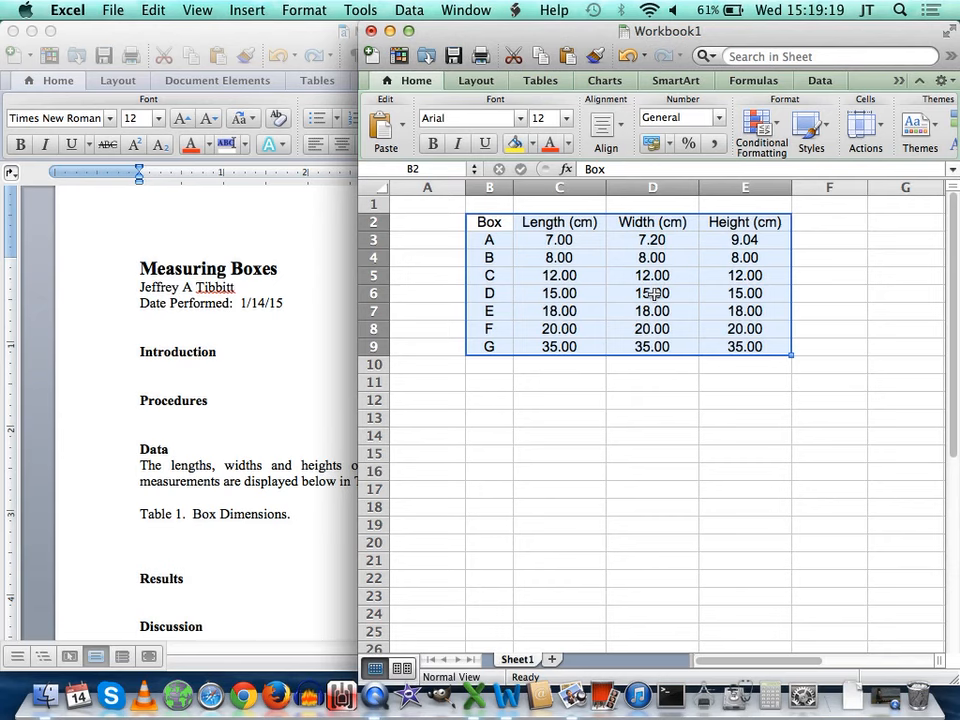
# Hide the gridlines inside the table B2:E9 by giving its cells a solid white pattern fill
pyautogui.click(302, 11)
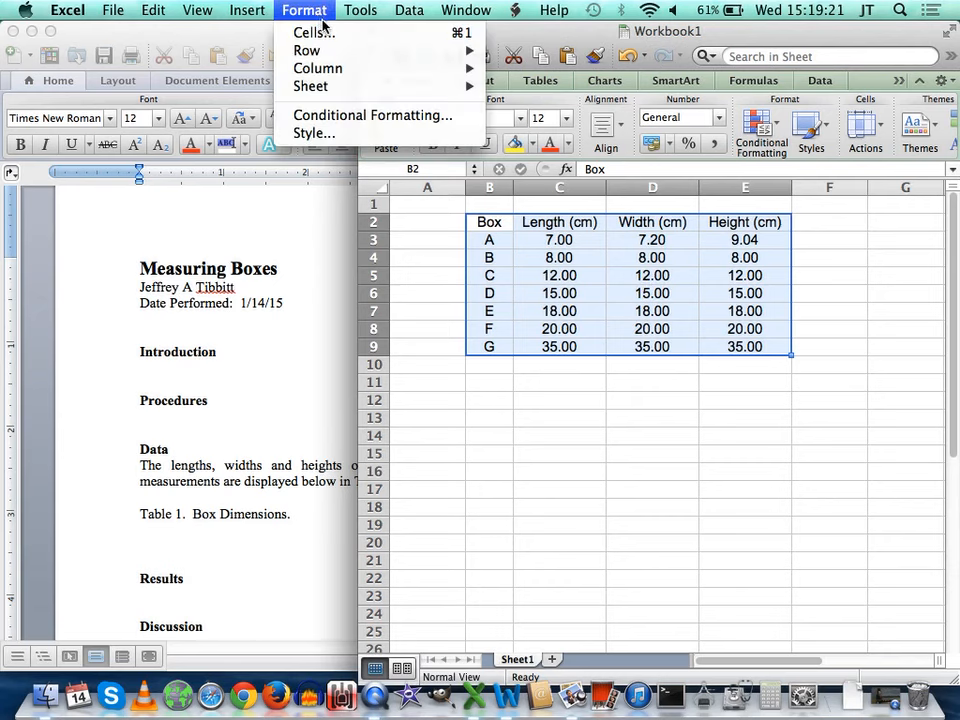
pyautogui.click(331, 34)
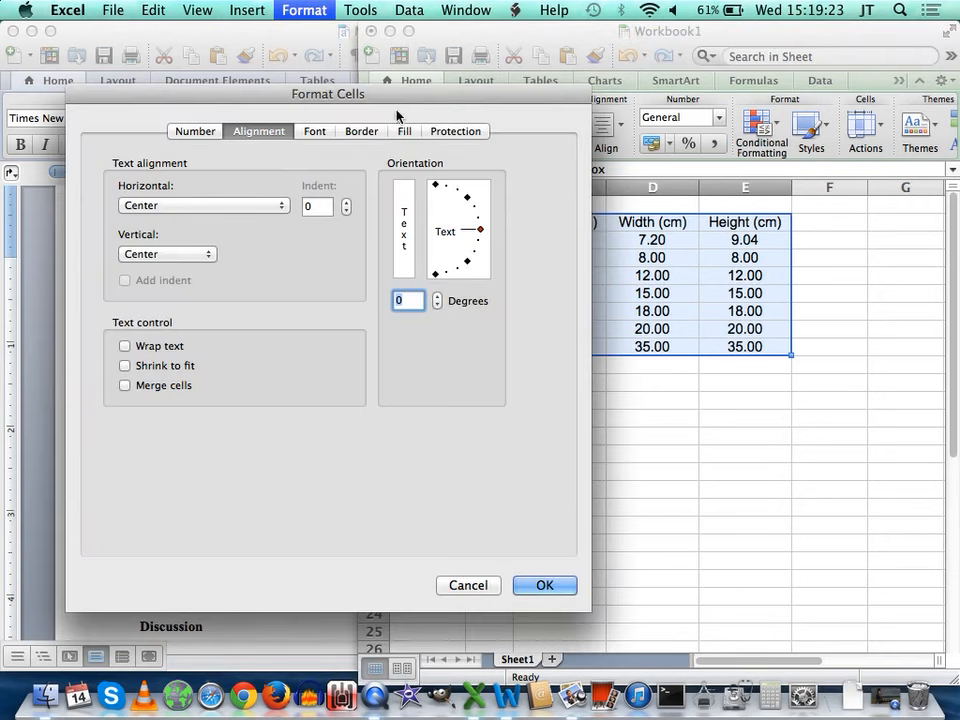
pyautogui.click(410, 132)
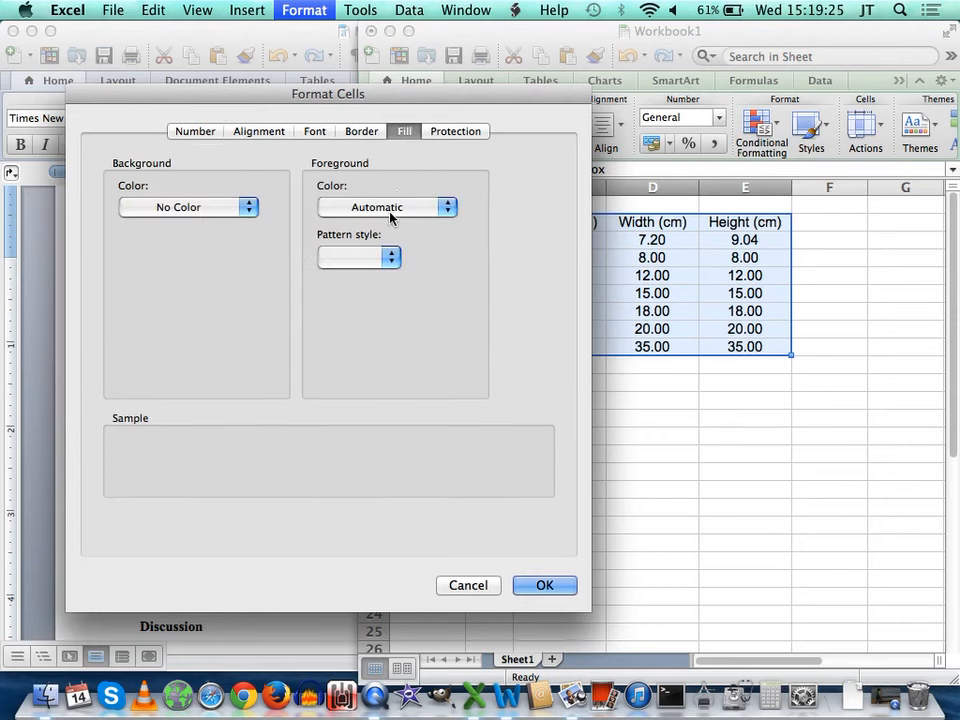
pyautogui.click(330, 258)
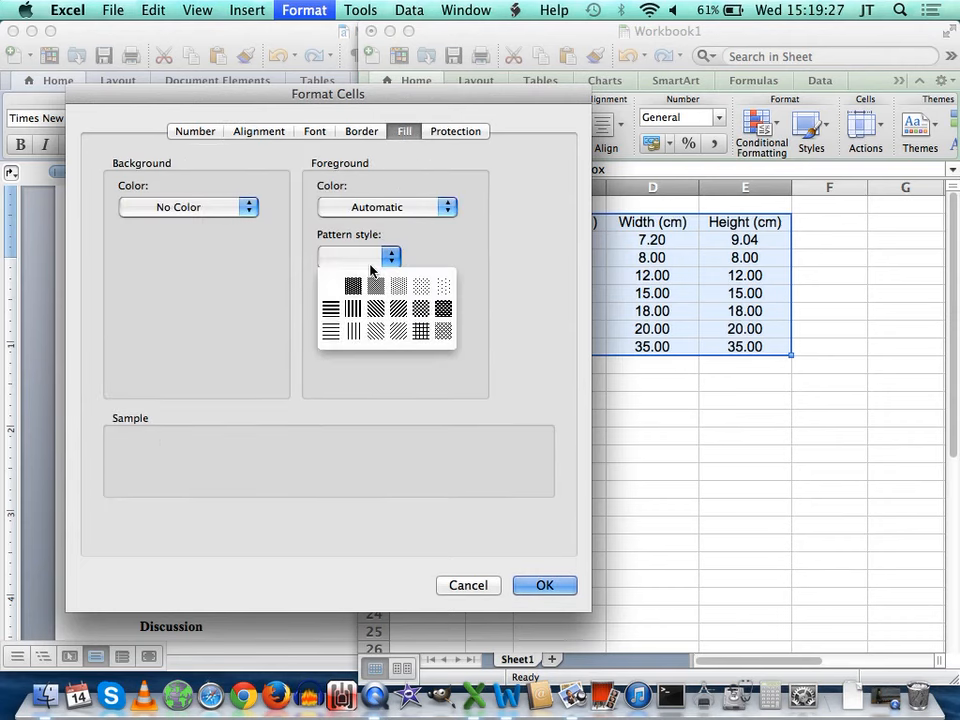
pyautogui.click(345, 286)
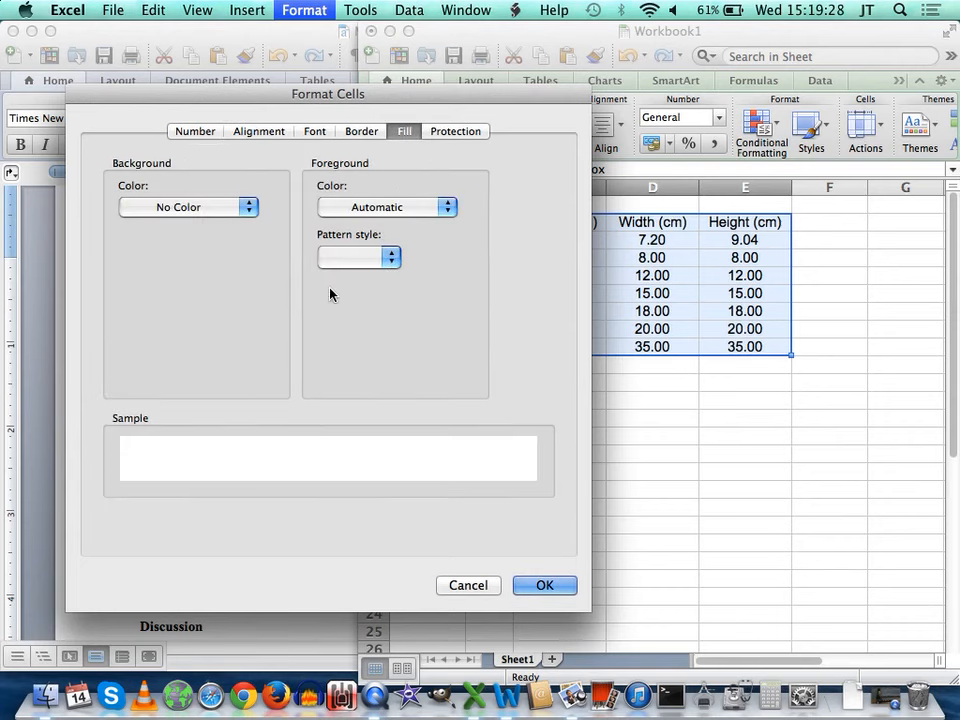
pyautogui.click(549, 583)
pyautogui.click(560, 489)
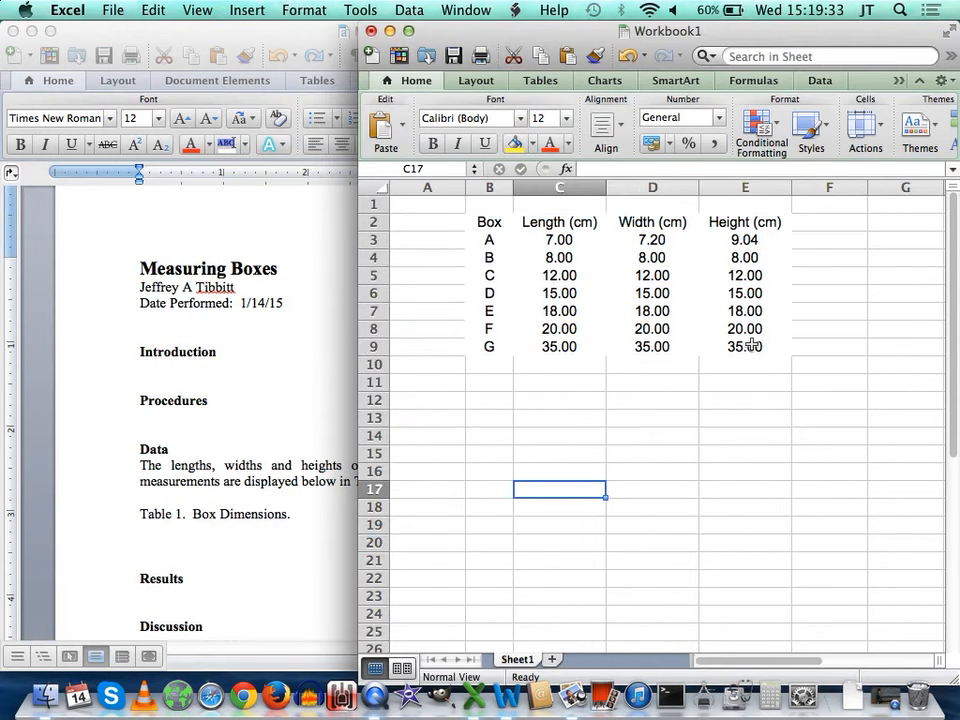
# Add a thin solid border along the top and bottom edges of the table B2:E9, without inside borders
pyautogui.moveTo(489, 220); pyautogui.dragTo(730, 347)
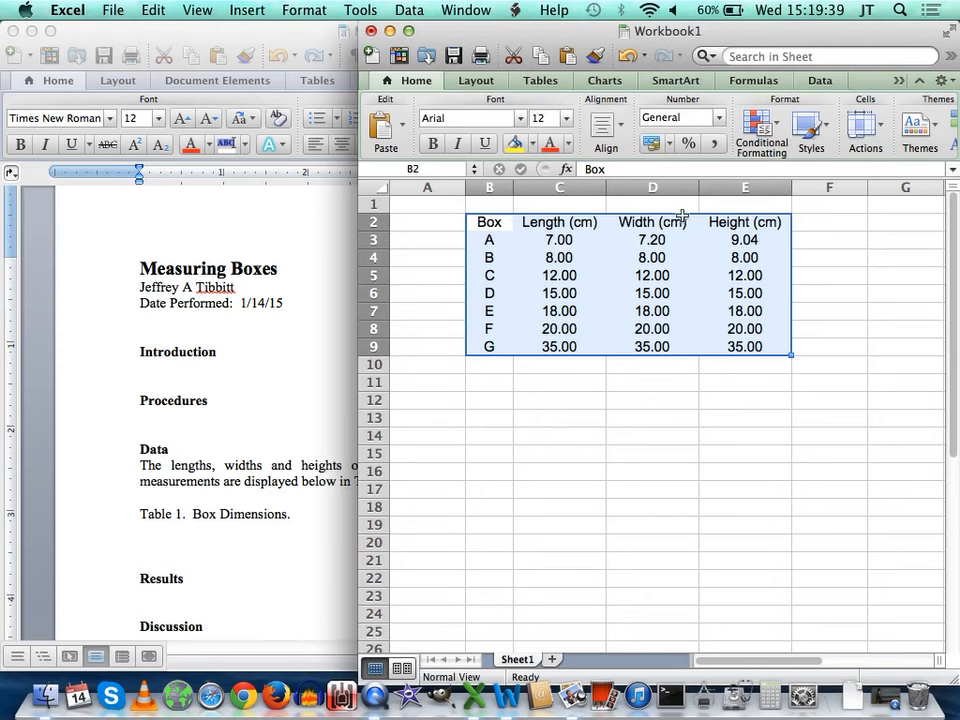
pyautogui.click(305, 9)
pyautogui.click(308, 32)
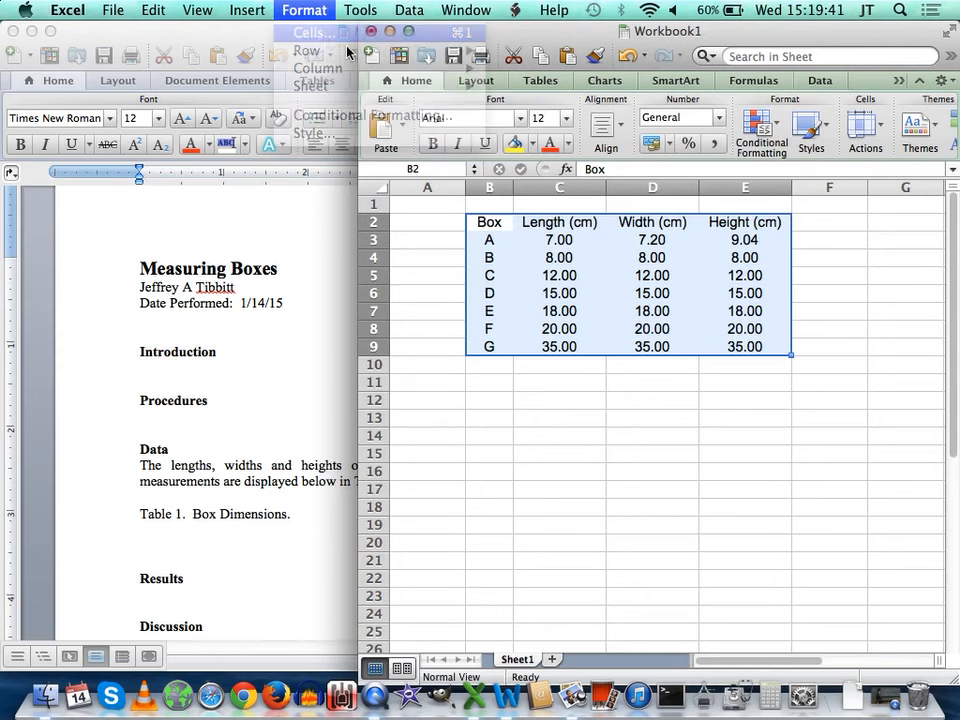
pyautogui.click(354, 133)
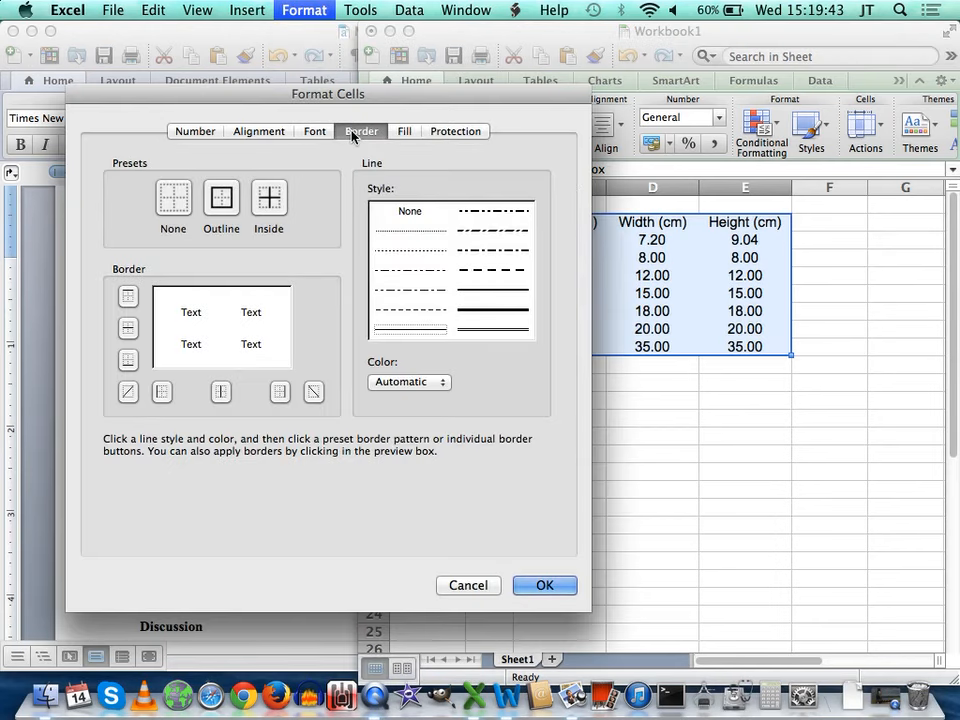
pyautogui.click(500, 290)
pyautogui.click(505, 310)
pyautogui.click(425, 332)
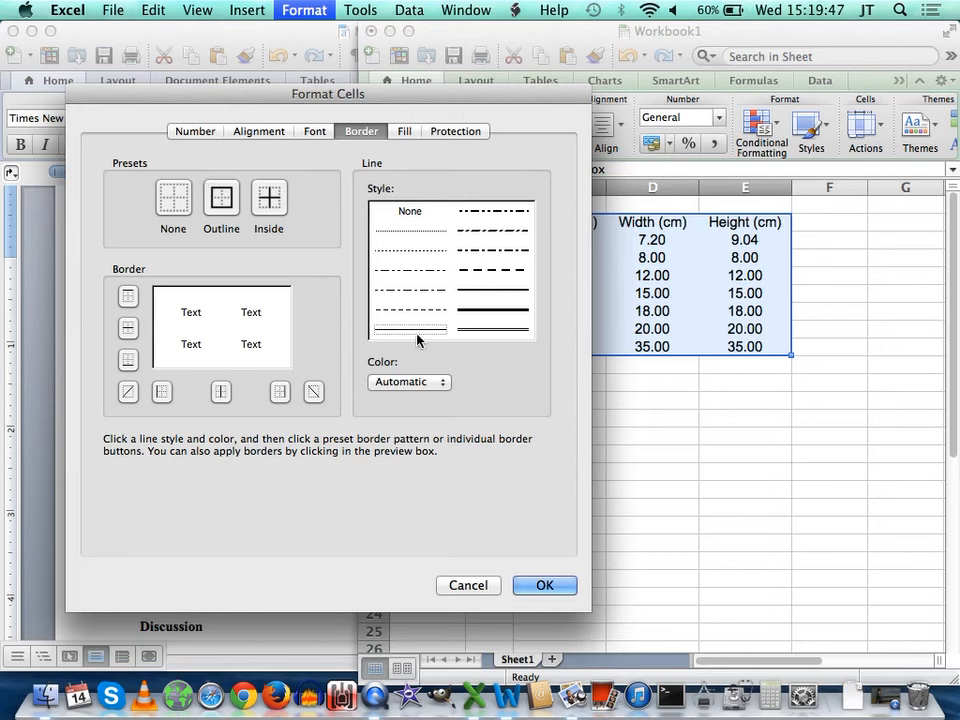
pyautogui.click(126, 298)
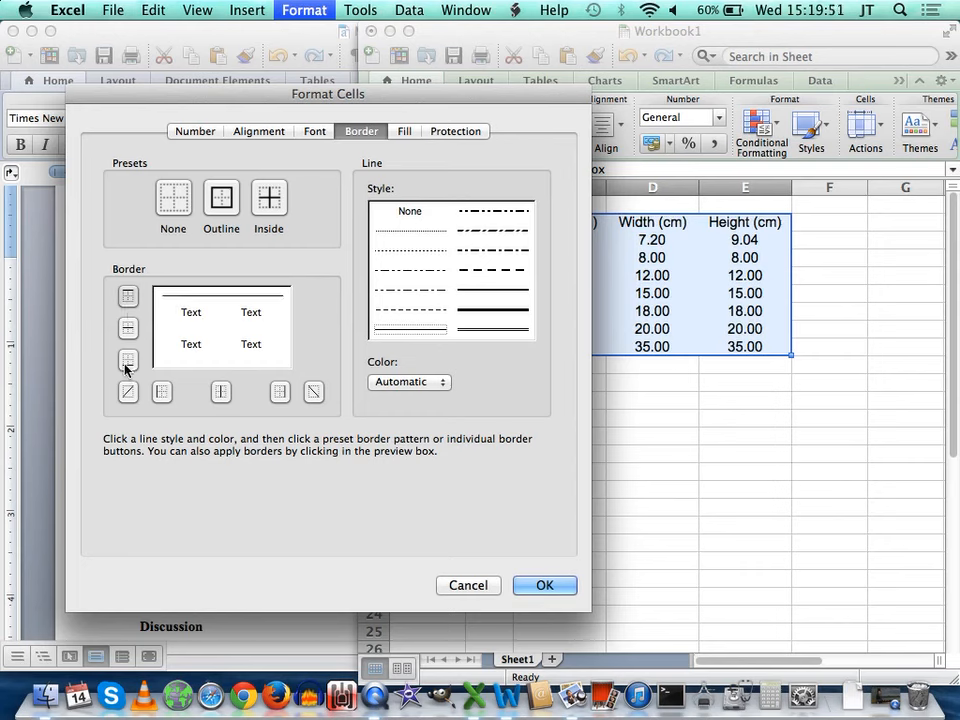
pyautogui.click(127, 360)
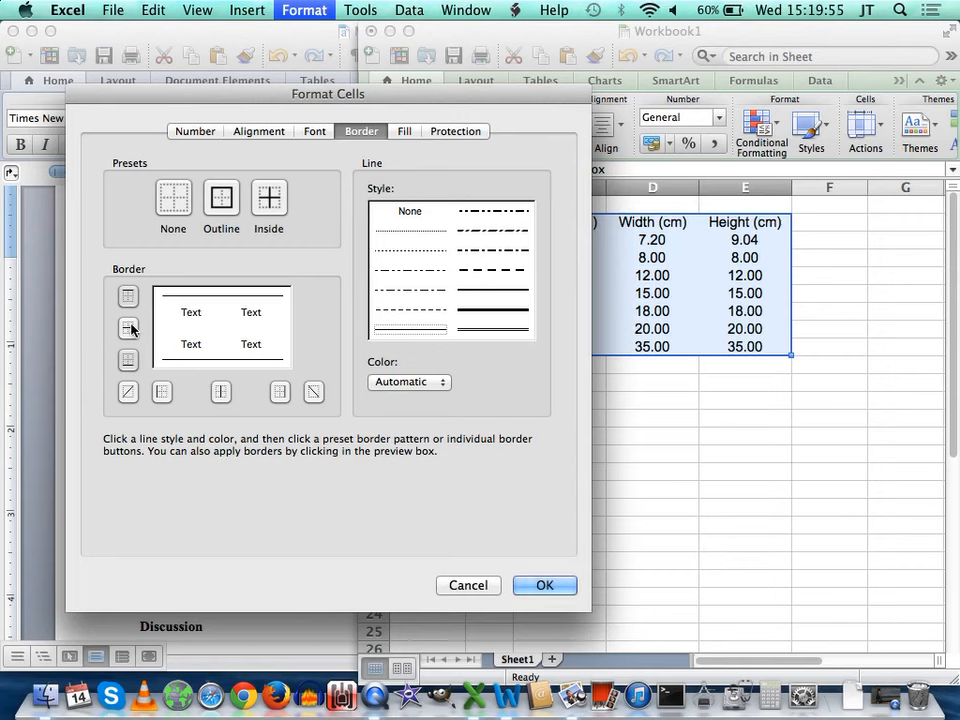
pyautogui.click(221, 392)
pyautogui.click(129, 330)
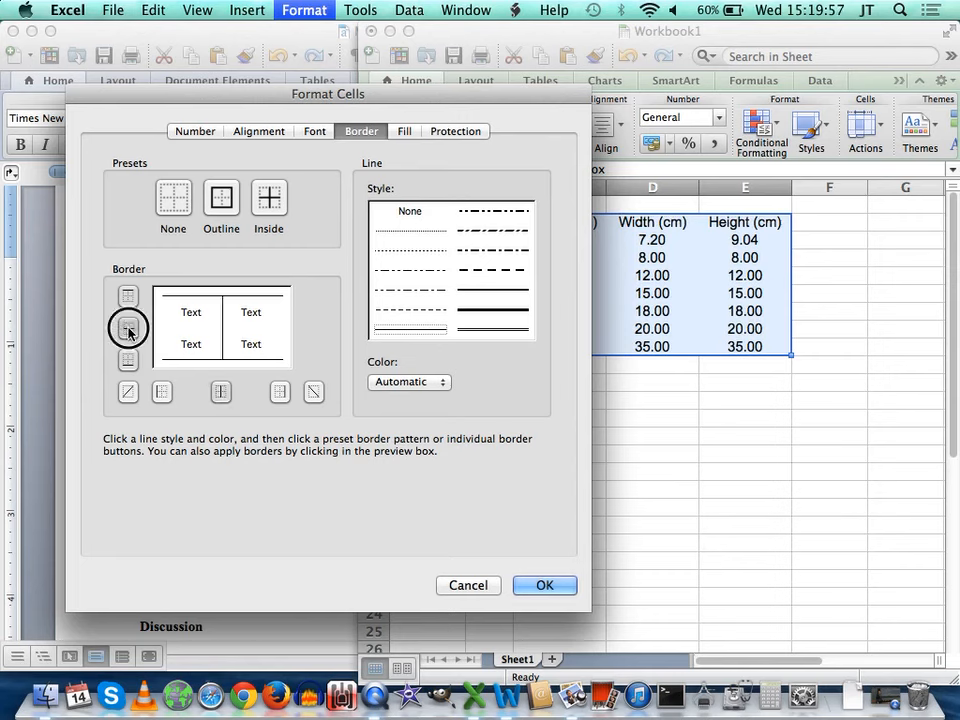
pyautogui.click(218, 393)
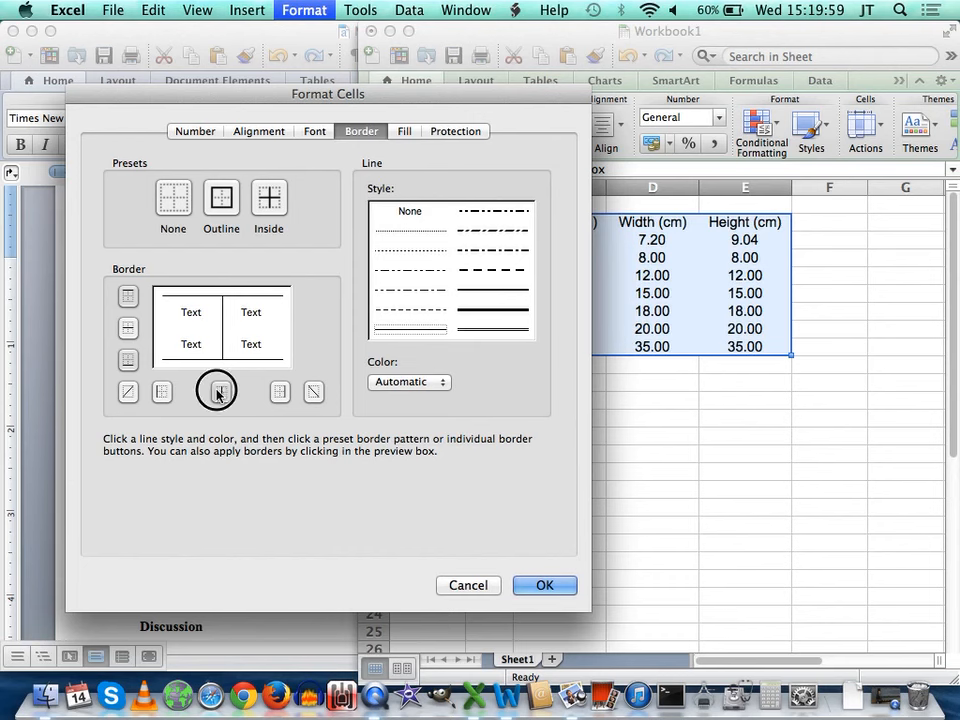
pyautogui.click(530, 585)
pyautogui.click(617, 470)
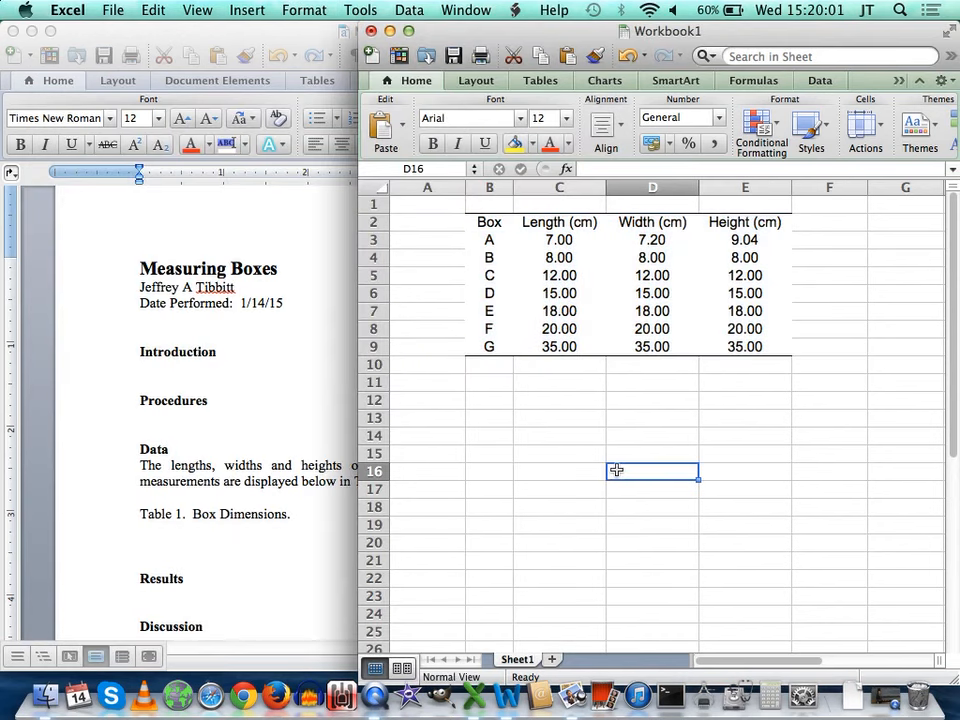
# Add a double-line bottom border under the header row B2:E2
pyautogui.moveTo(484, 221); pyautogui.dragTo(744, 222)
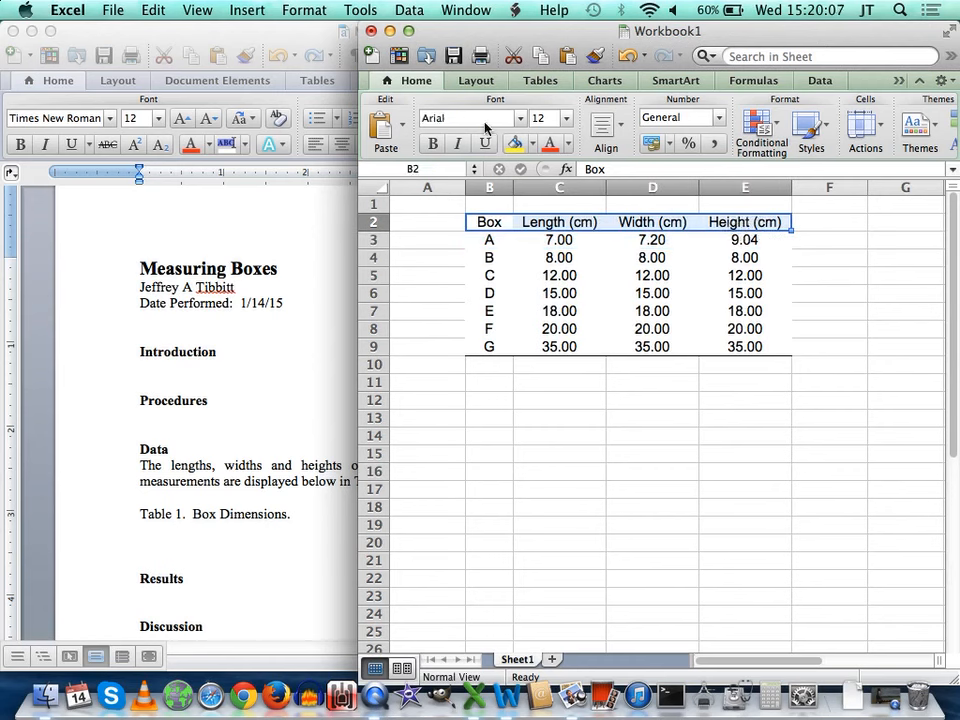
pyautogui.rightClick(582, 222)
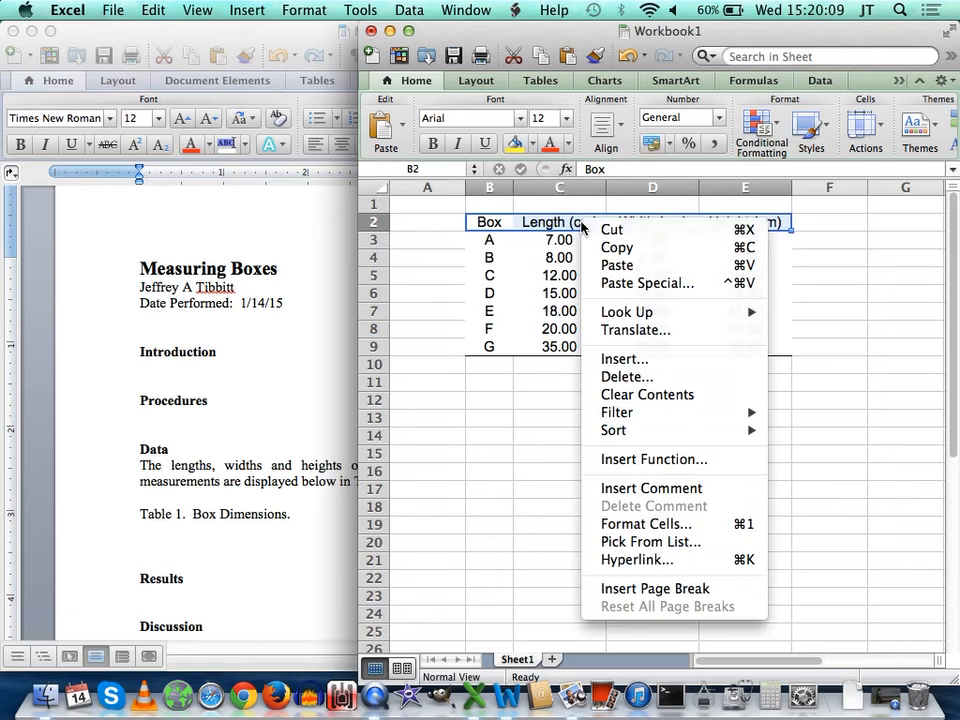
pyautogui.click(740, 527)
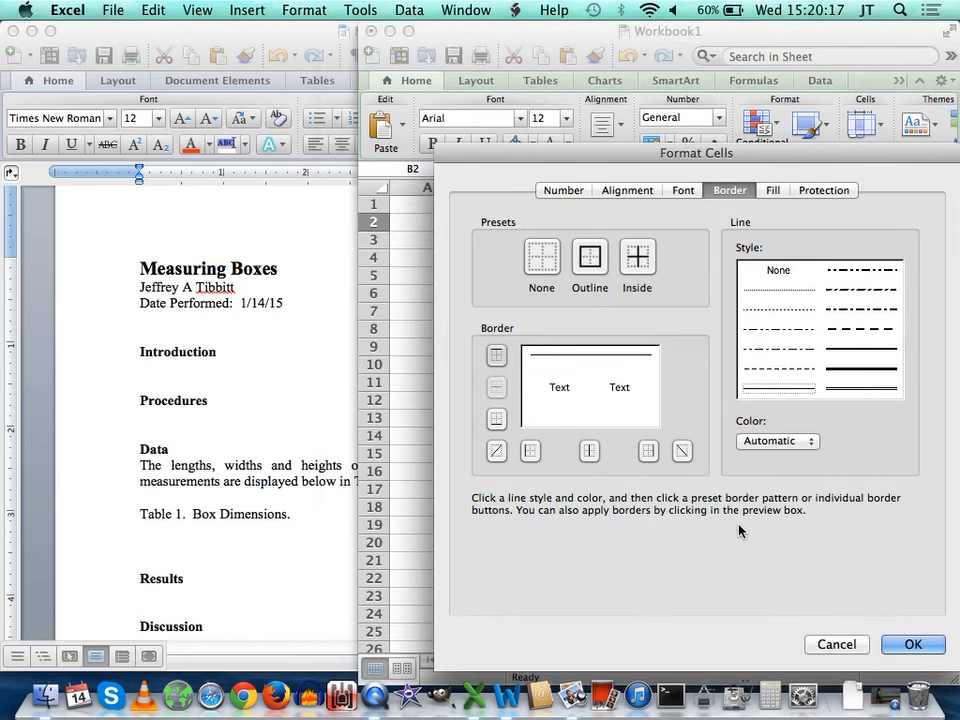
pyautogui.click(496, 420)
pyautogui.click(496, 420)
pyautogui.click(496, 420)
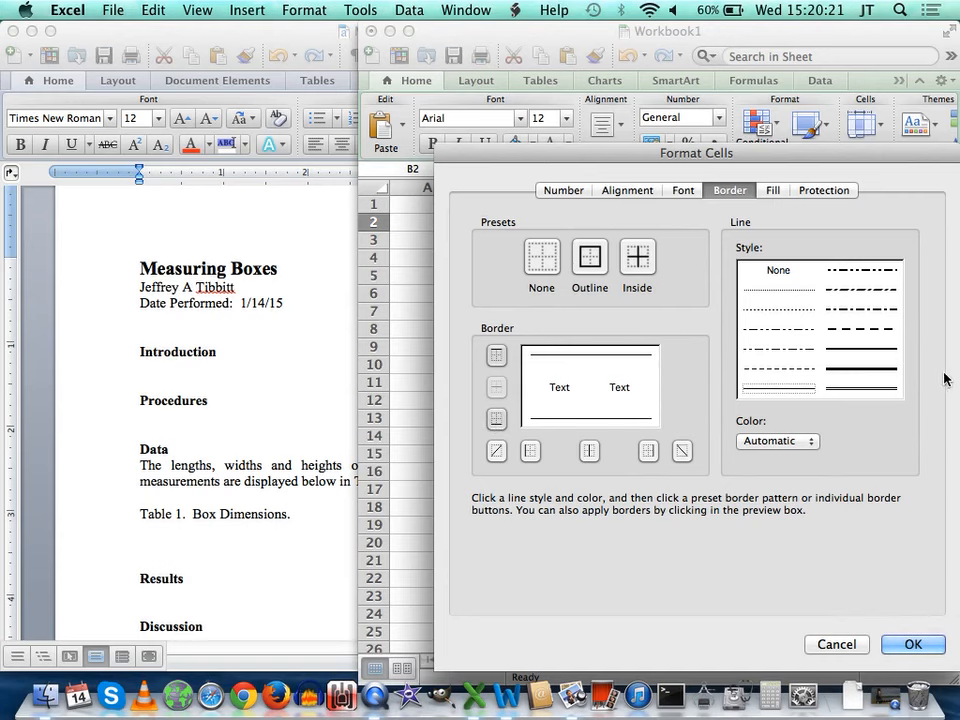
pyautogui.click(862, 388)
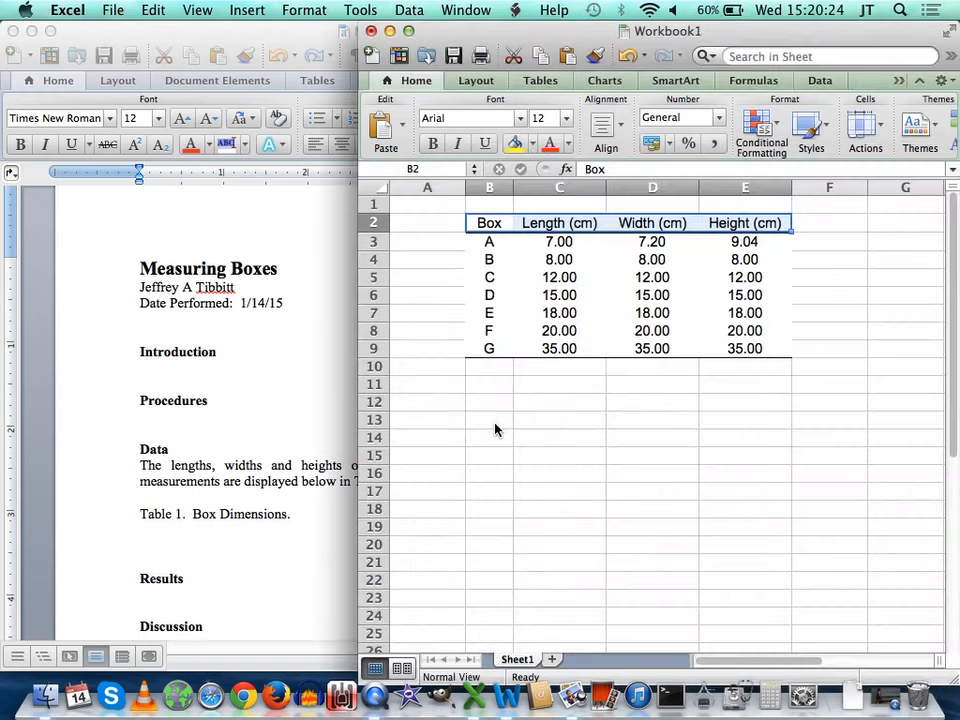
pyautogui.press('Return')
pyautogui.click(544, 402)
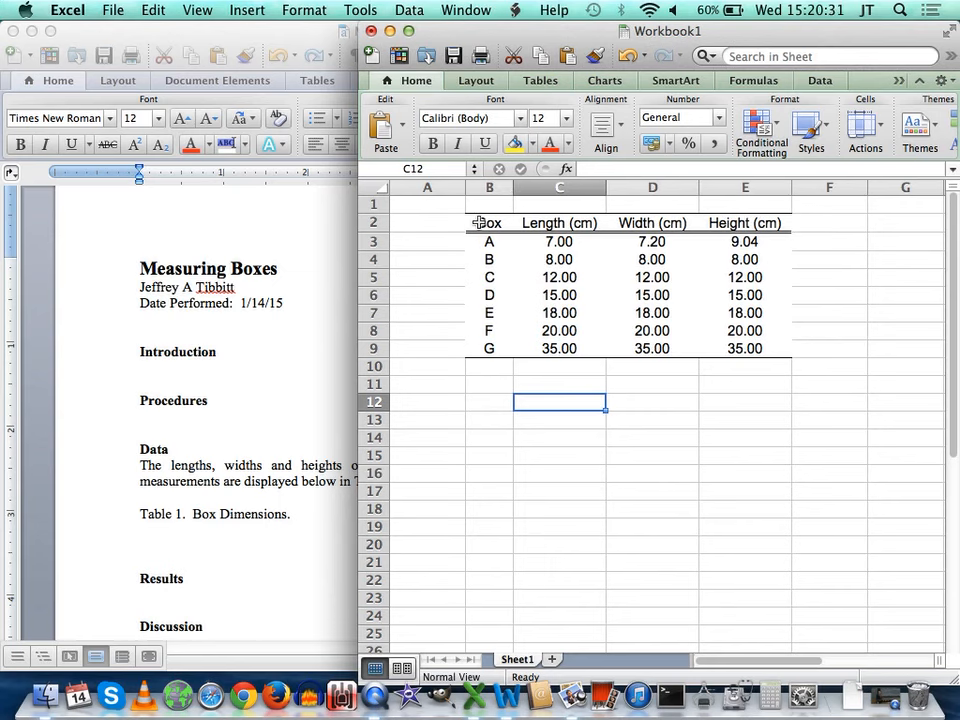
# Try a wider Box column B, and bring it back to its narrow width
pyautogui.moveTo(512, 188); pyautogui.dragTo(566, 179)
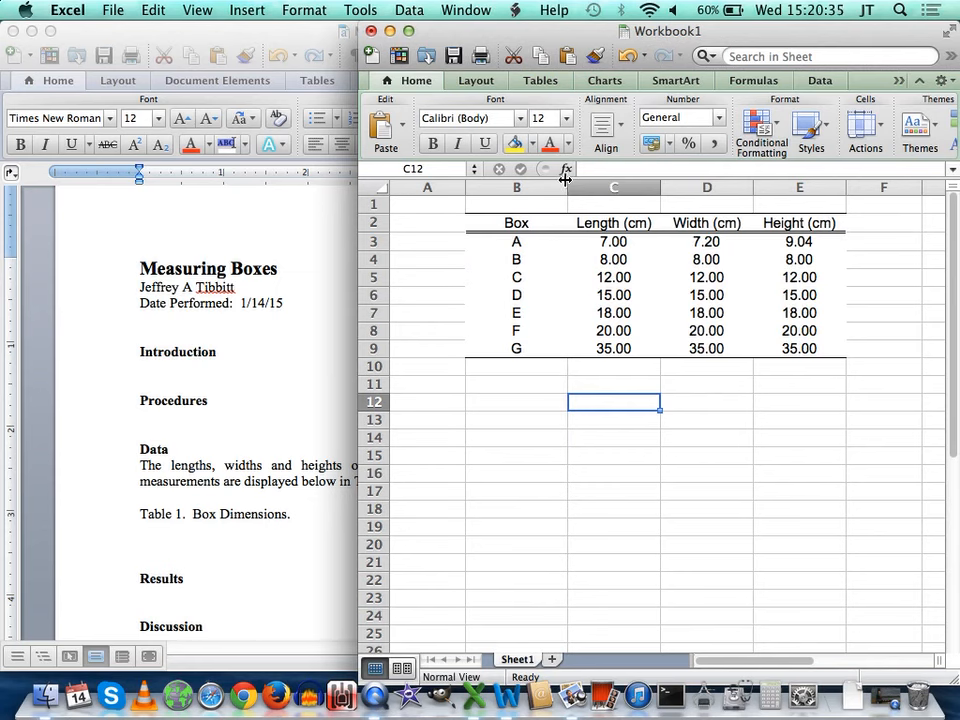
pyautogui.click(574, 451)
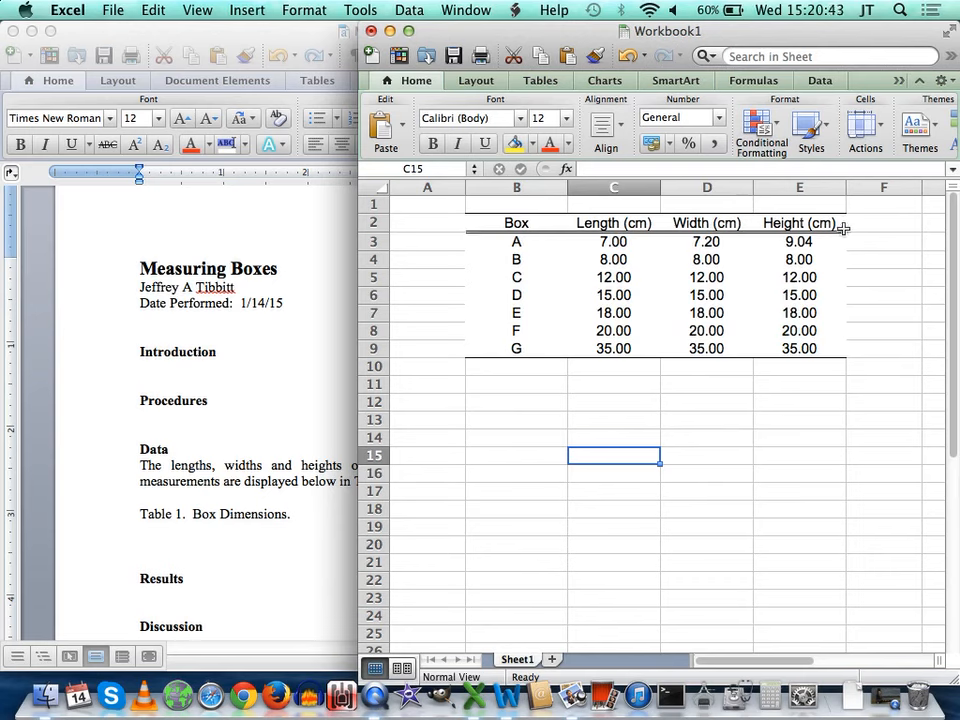
pyautogui.moveTo(565, 188); pyautogui.dragTo(511, 184)
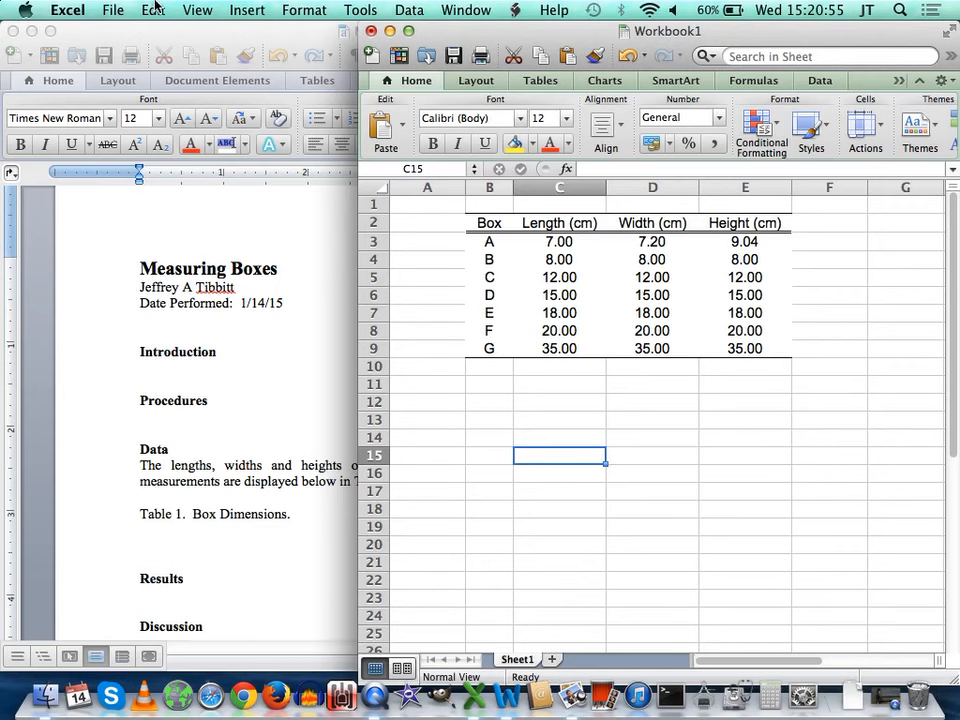
# Save the workbook to the Desktop as Measuring_Boxes.xlsx
pyautogui.click(113, 10)
pyautogui.click(143, 169)
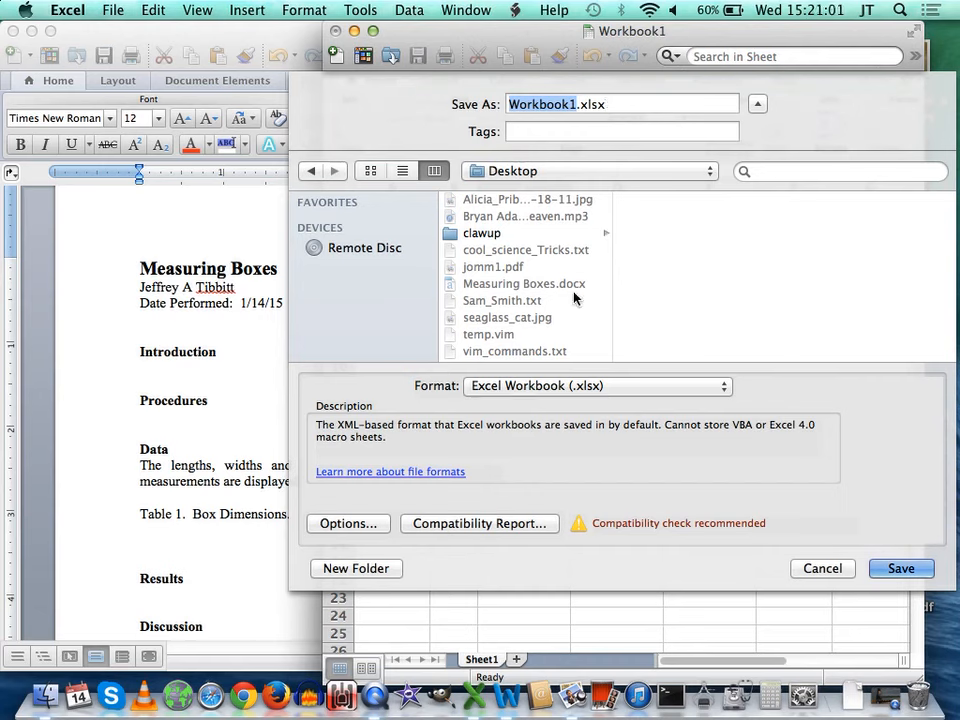
pyautogui.write('Measure')
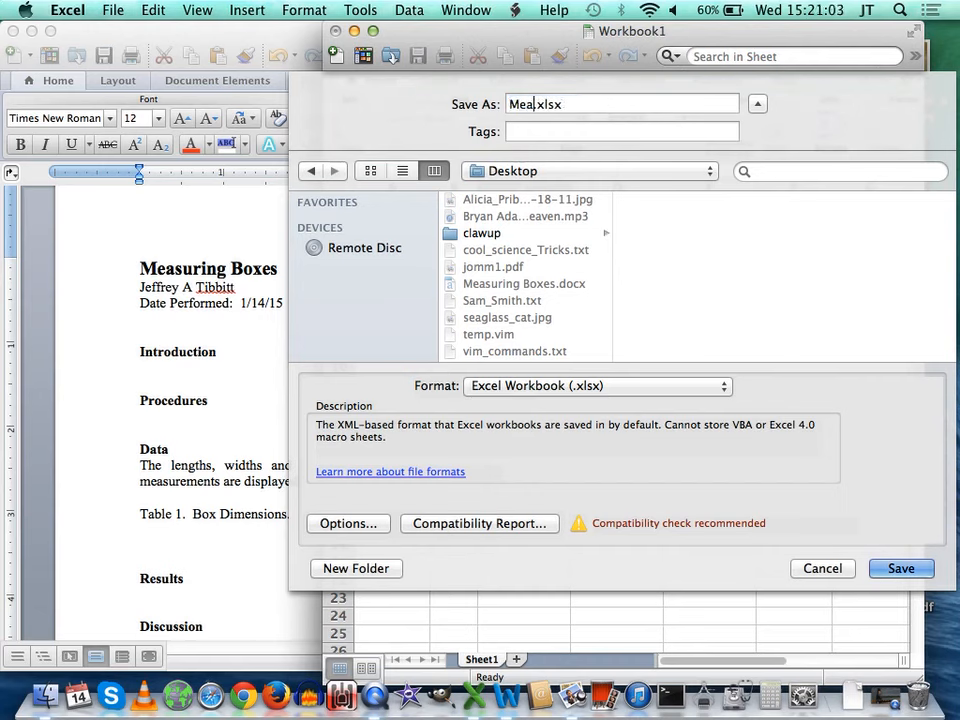
pyautogui.press('BackSpace')
pyautogui.write('ing_BO')
pyautogui.press('BackSpace')
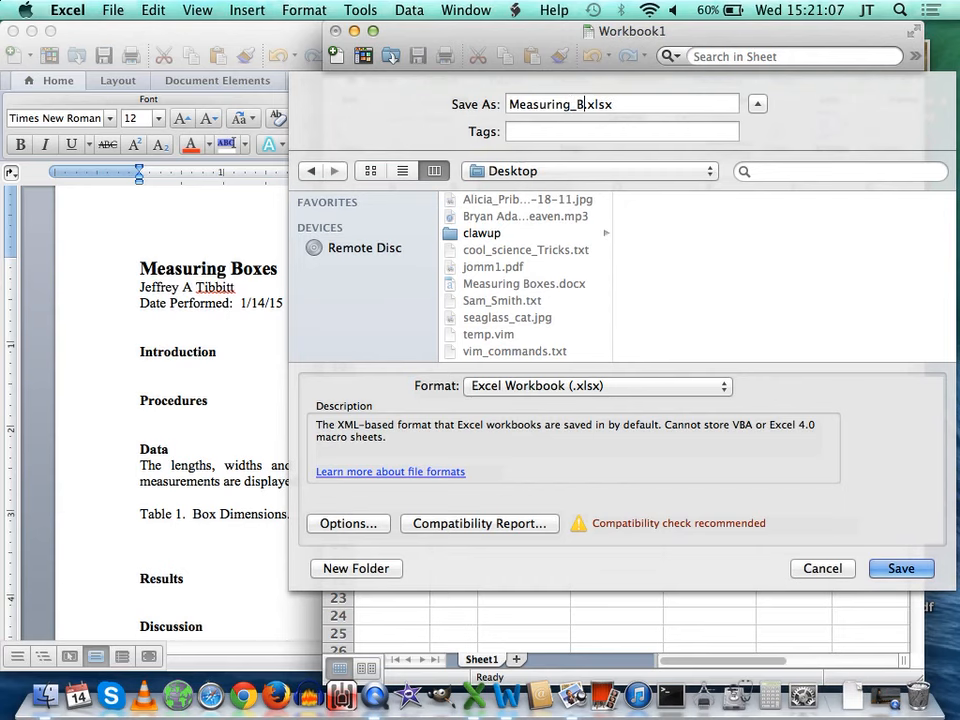
pyautogui.write('oxes')
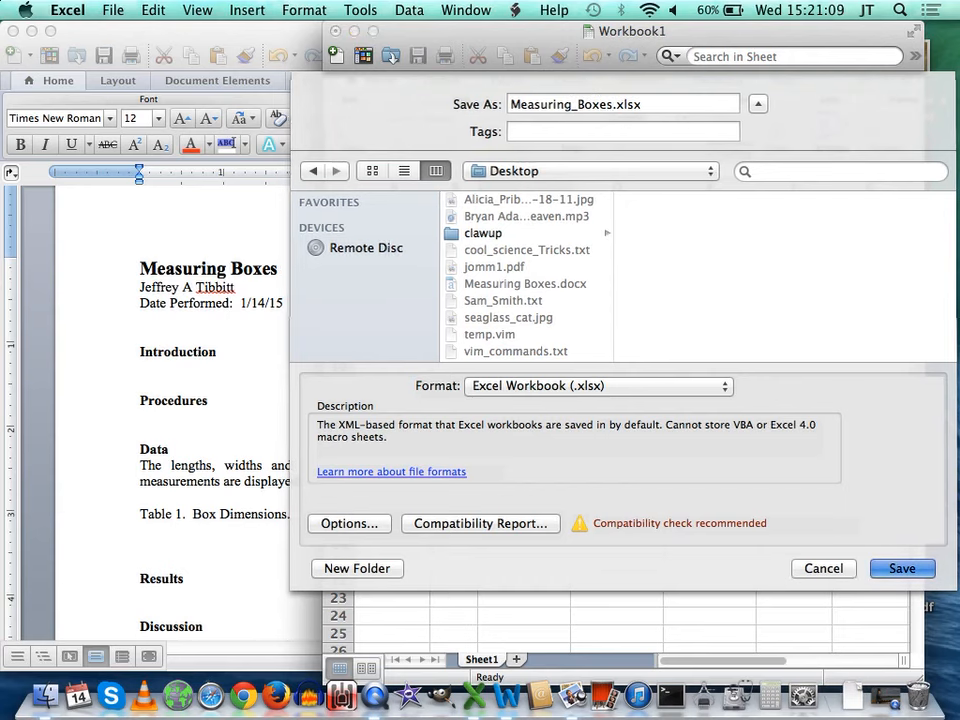
pyautogui.press('Return')
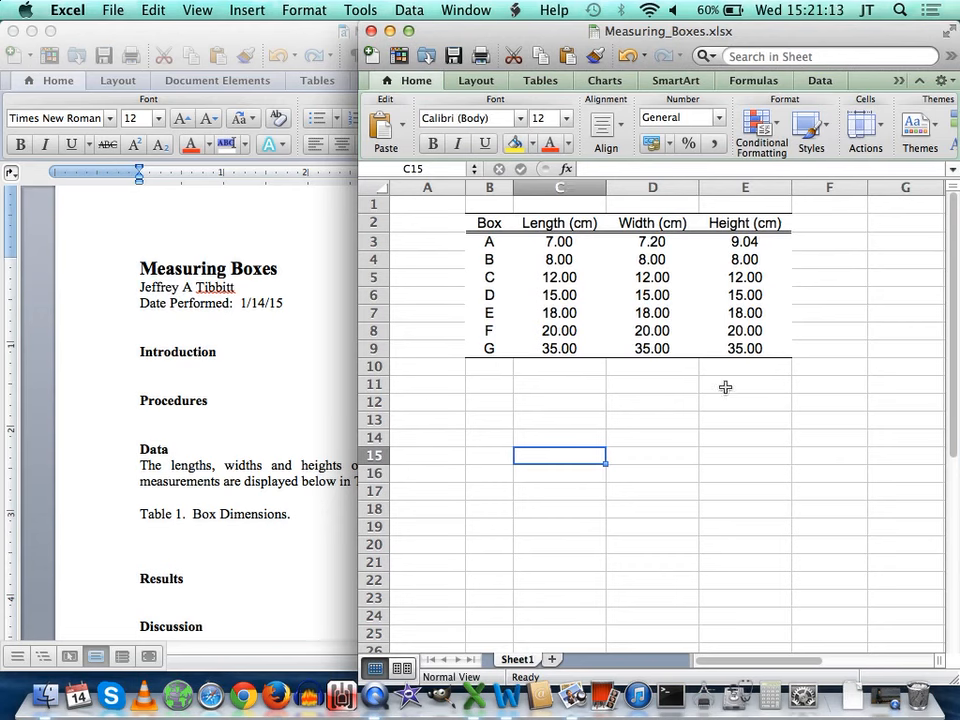
# Copy the table B2:E9 and switch to the Word report, placing the cursor below the "Table 1. Box Dimensions." caption
pyautogui.moveTo(765, 347); pyautogui.dragTo(495, 220)
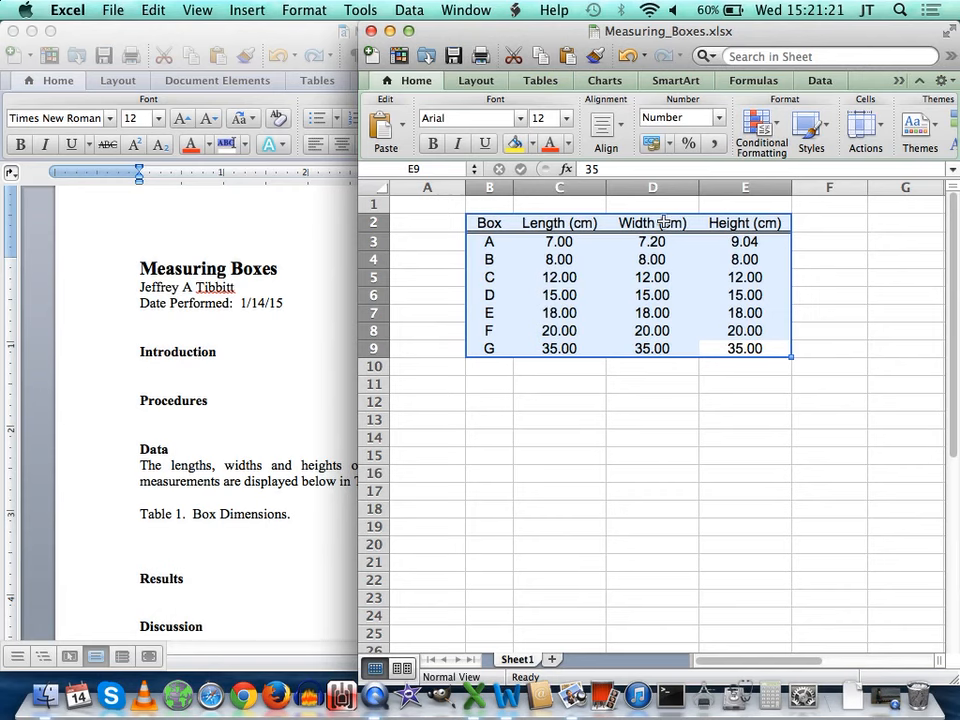
pyautogui.press('super+c')
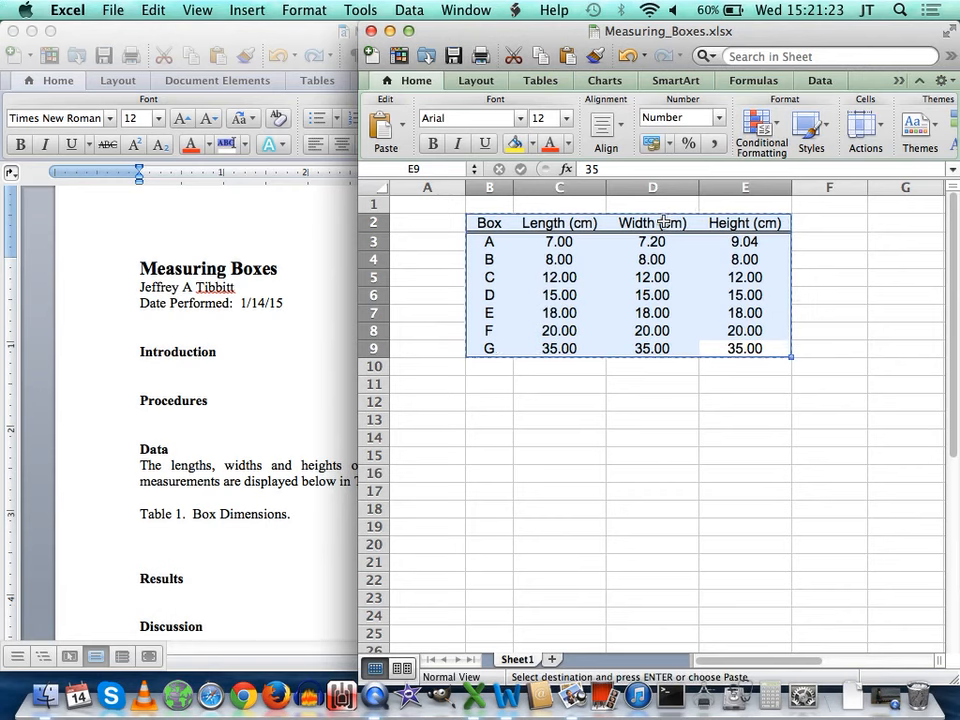
pyautogui.click(319, 326)
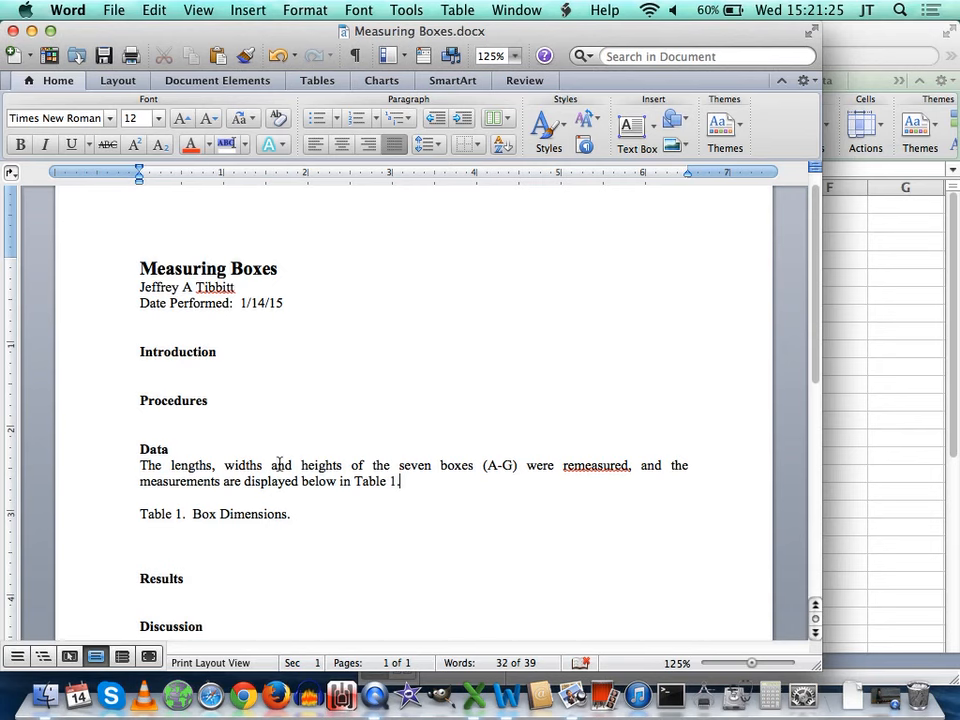
pyautogui.click(215, 527)
pyautogui.scroll(-2, 215, 527)
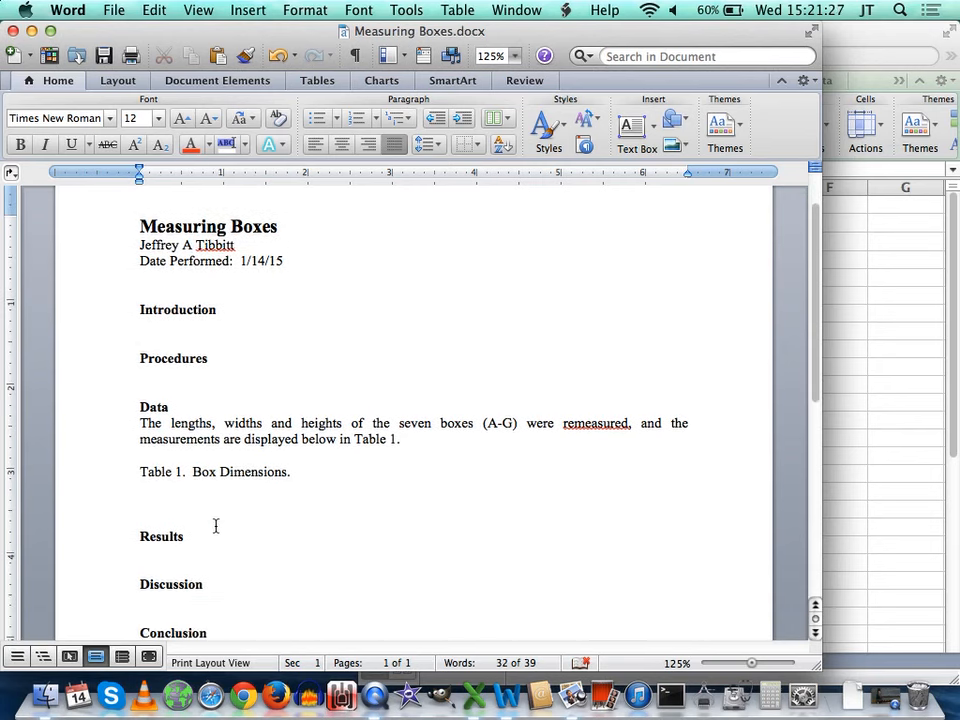
# Paste the copied table below the caption as a regular table, try narrowing its Box column, and undo the narrowing
pyautogui.click(155, 10)
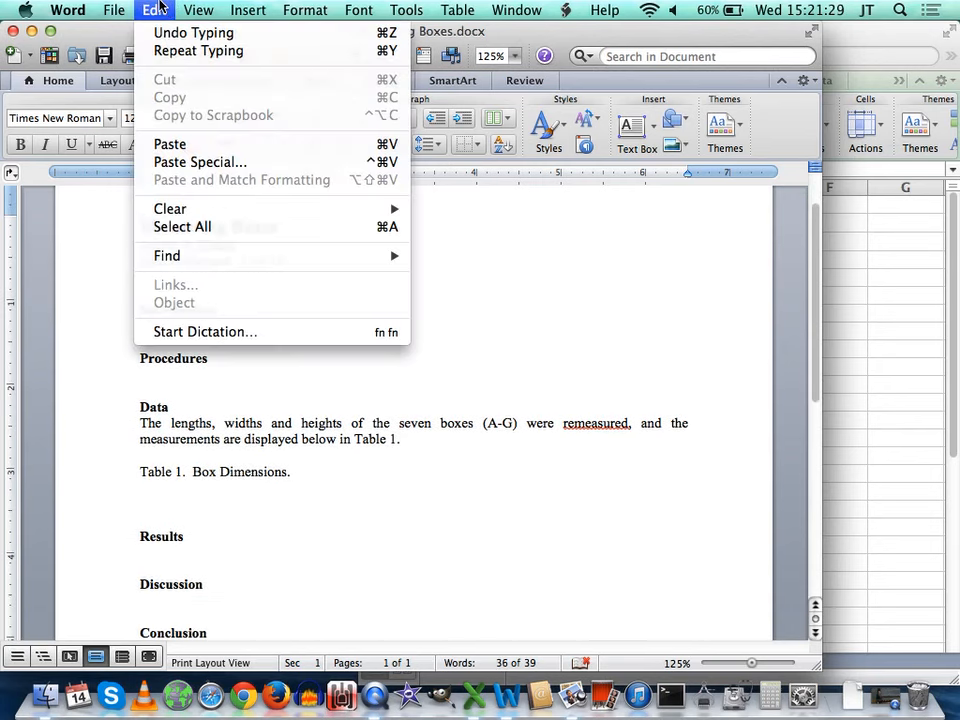
pyautogui.click(170, 145)
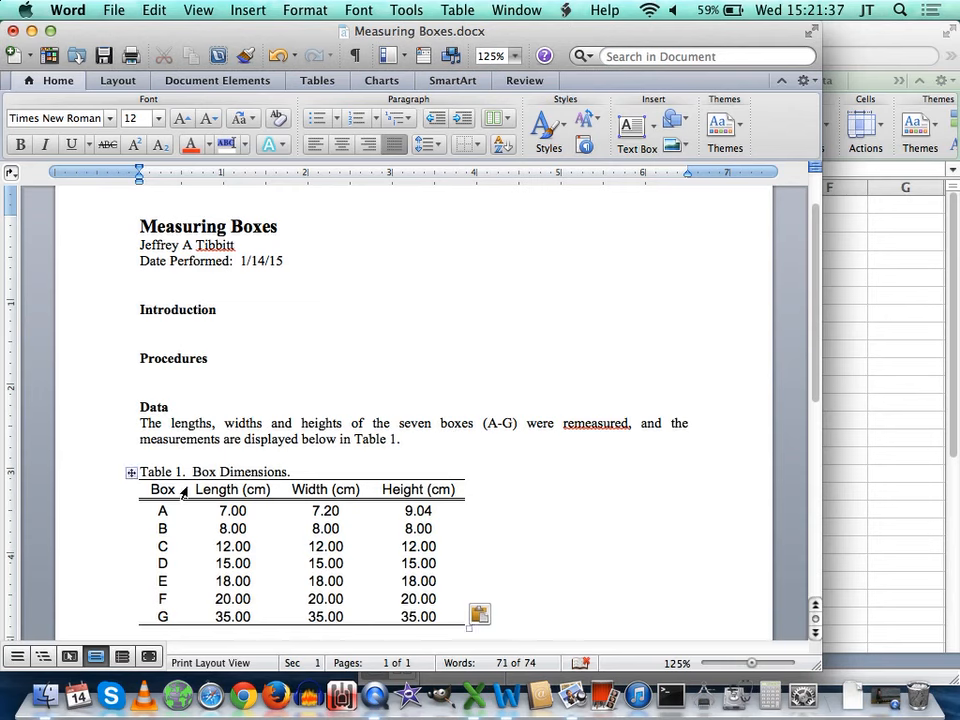
pyautogui.moveTo(185, 489)
pyautogui.mouseDown()
pyautogui.moveTo(234, 496)
pyautogui.moveTo(166, 487)
pyautogui.mouseUp()
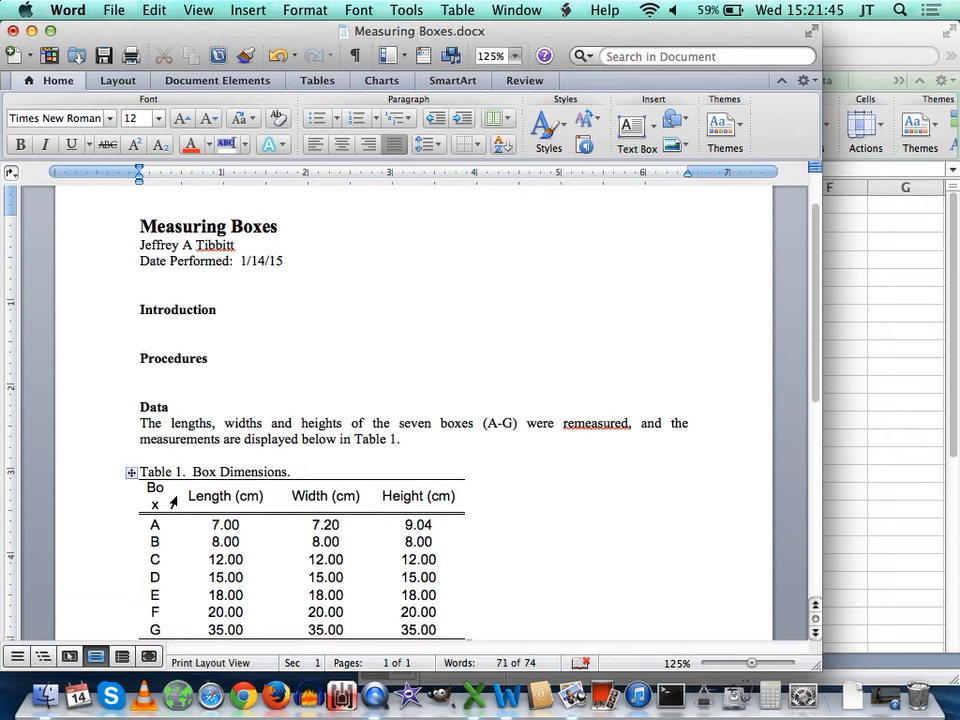
pyautogui.press('super+z')
# Undo the pasting of the regular table below the Table 1 caption
pyautogui.scroll(-3, 536, 475)
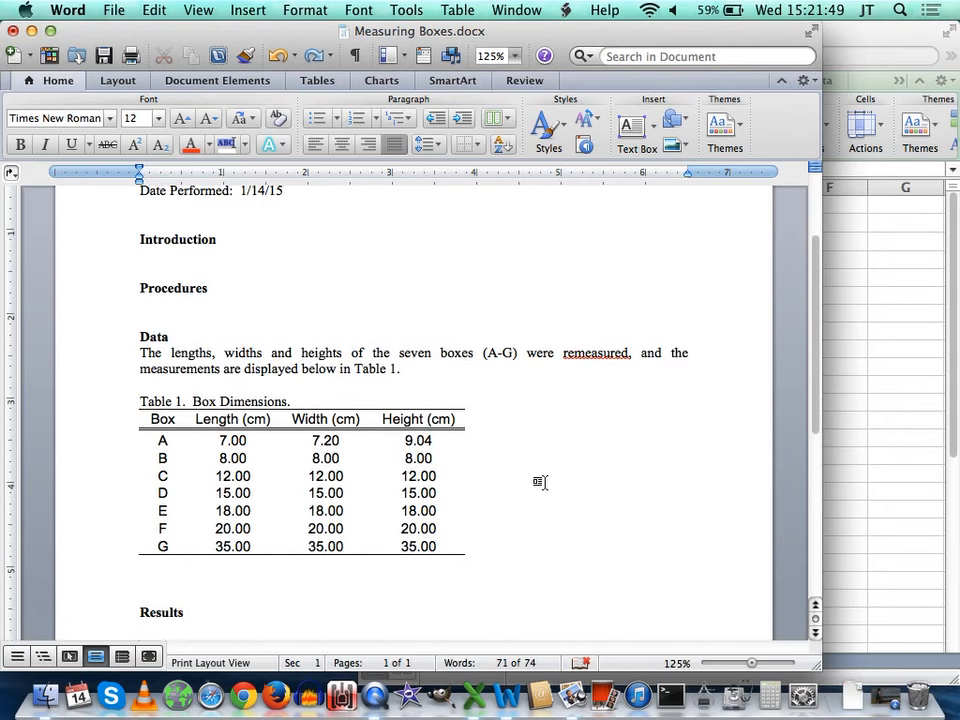
pyautogui.click(450, 456)
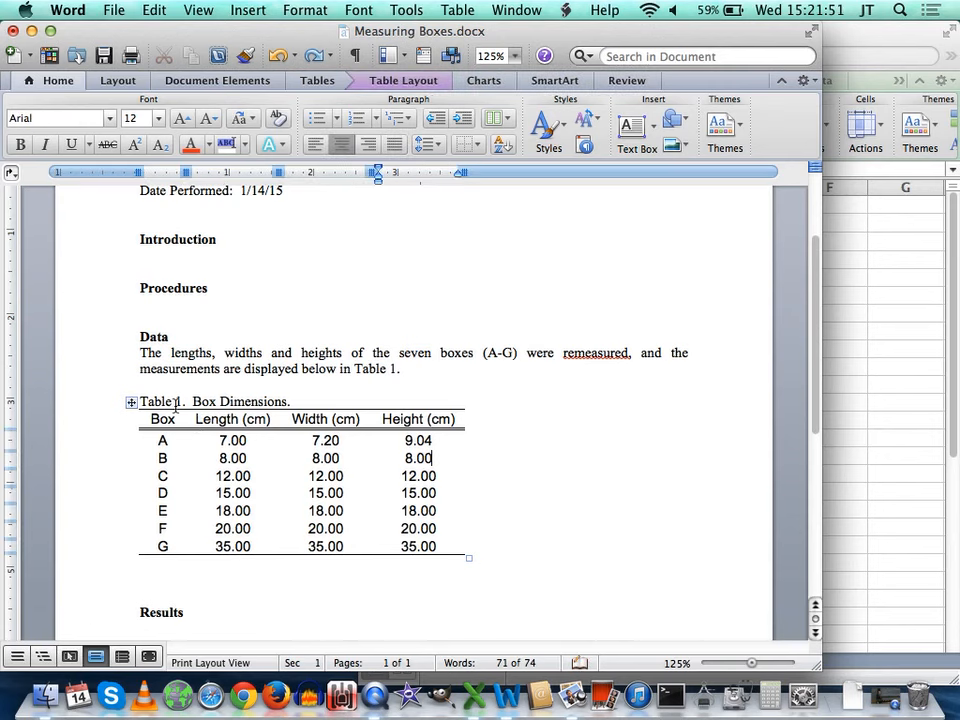
pyautogui.press('super+z')
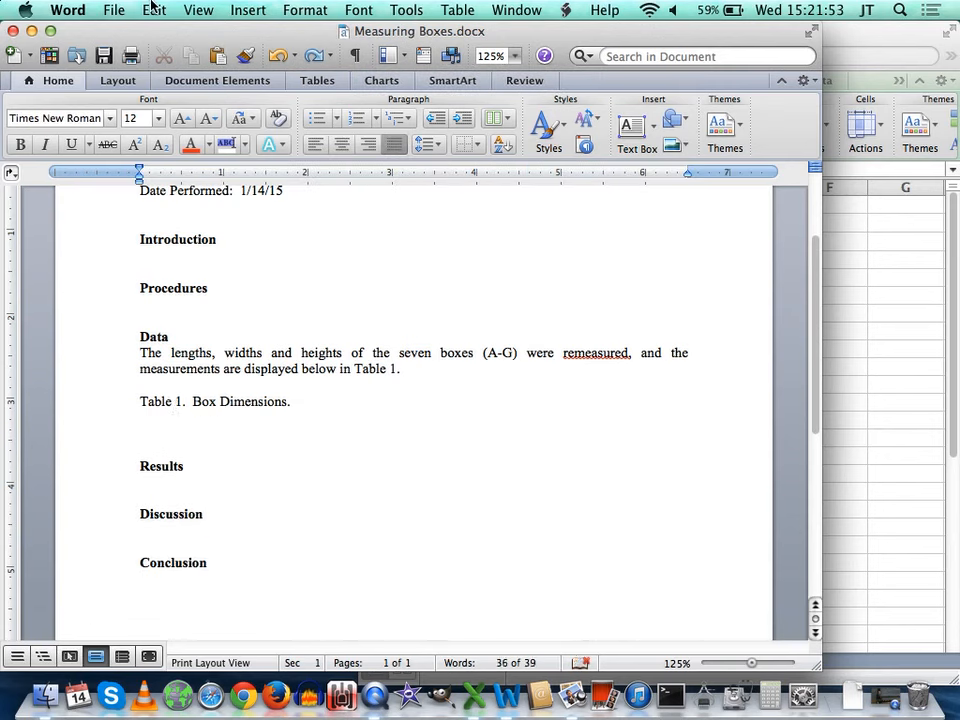
# Use Paste Special to insert the copied table below the Table 1 caption as PDF
pyautogui.click(152, 9)
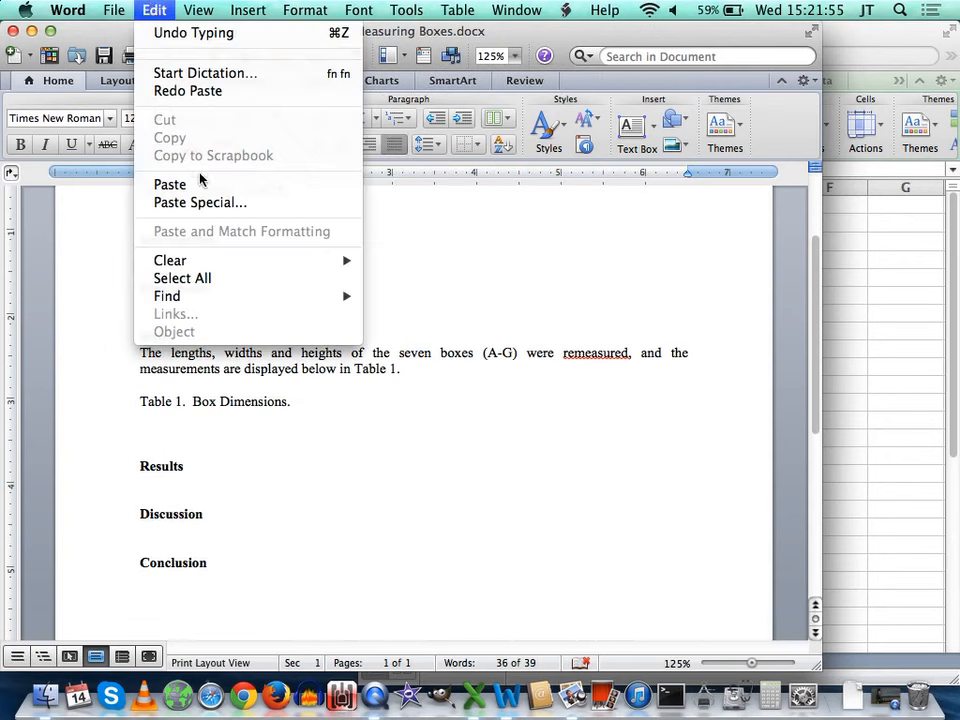
pyautogui.click(215, 204)
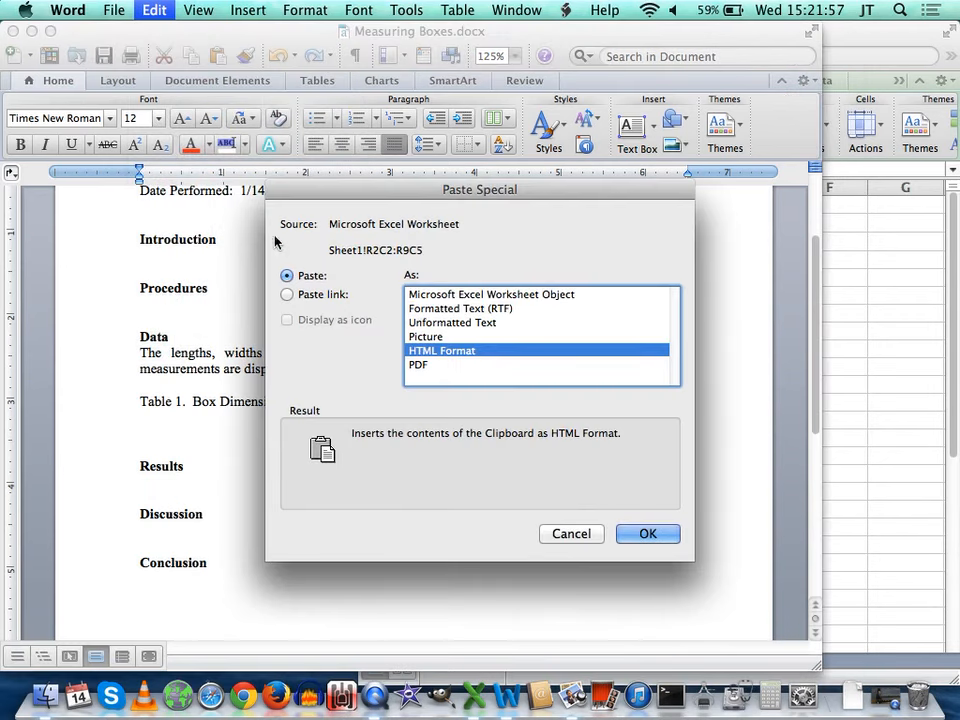
pyautogui.click(446, 338)
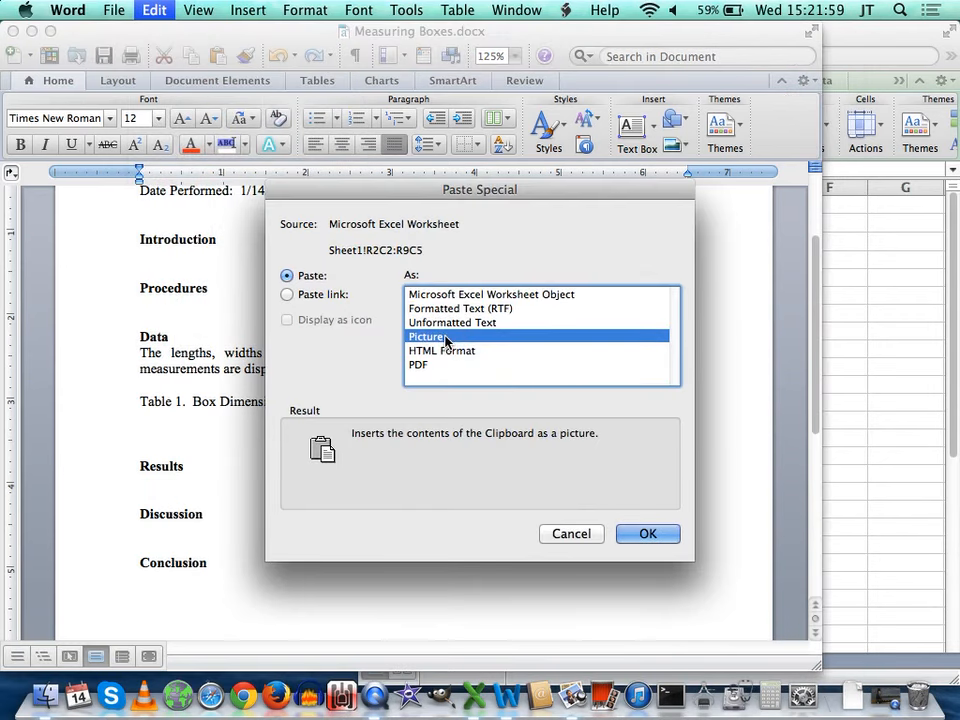
pyautogui.click(431, 365)
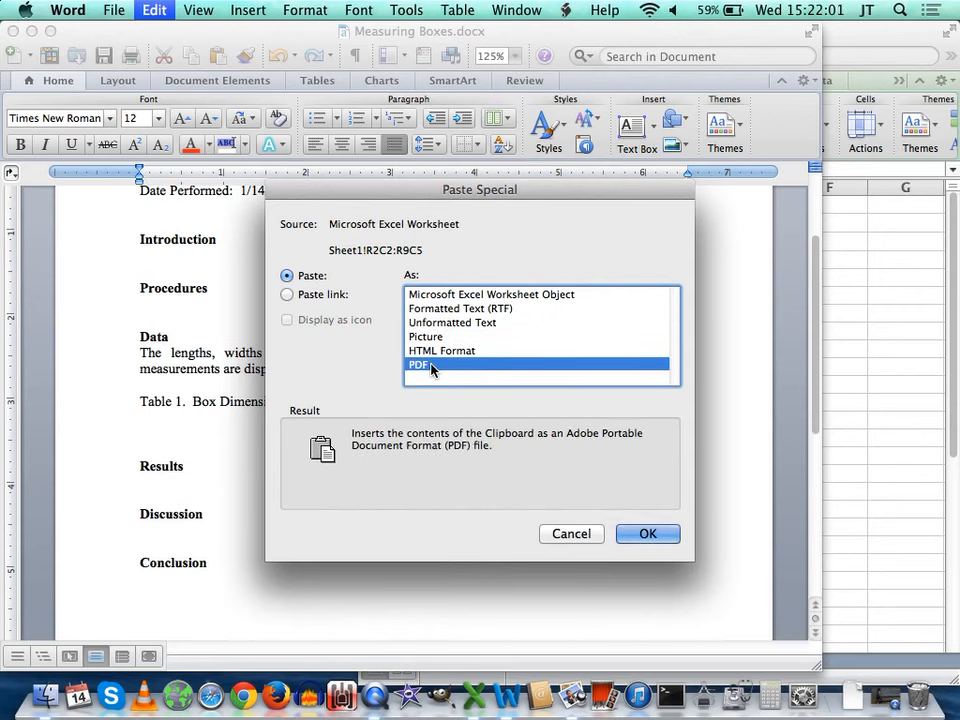
pyautogui.click(442, 340)
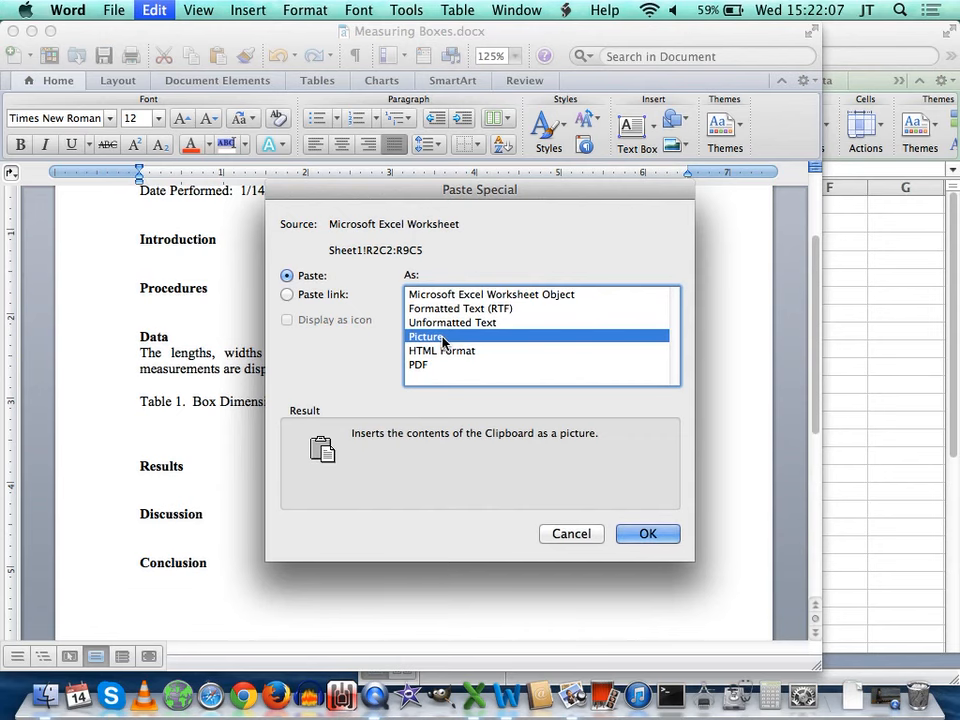
pyautogui.click(433, 365)
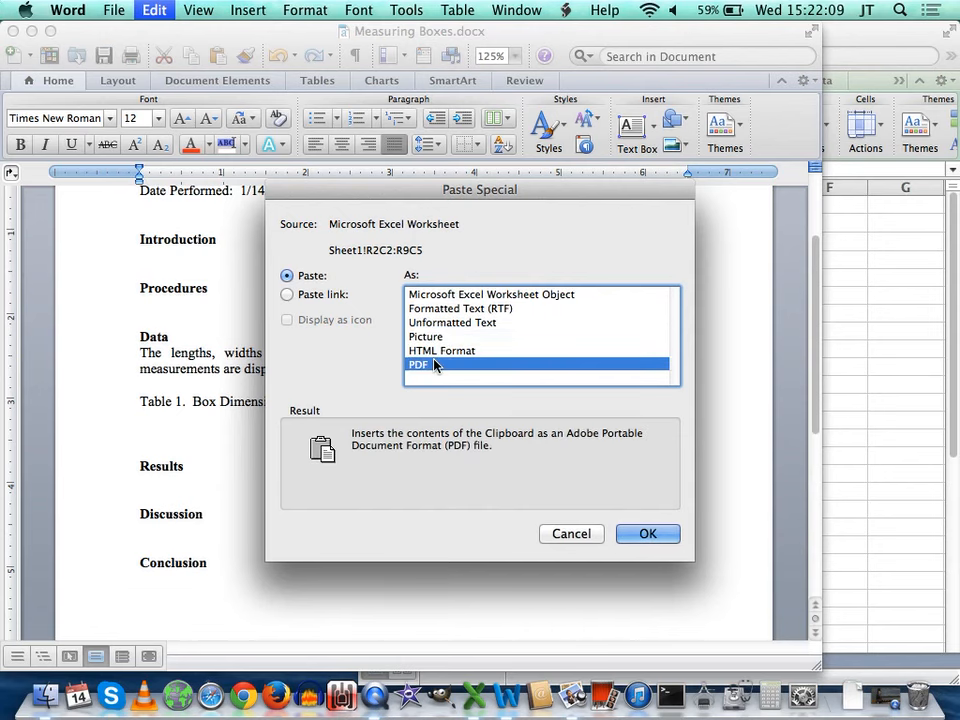
pyautogui.press('Return')
# Try scaling the PDF table down proportionally from its corner, and undo the resizing
pyautogui.click(281, 466)
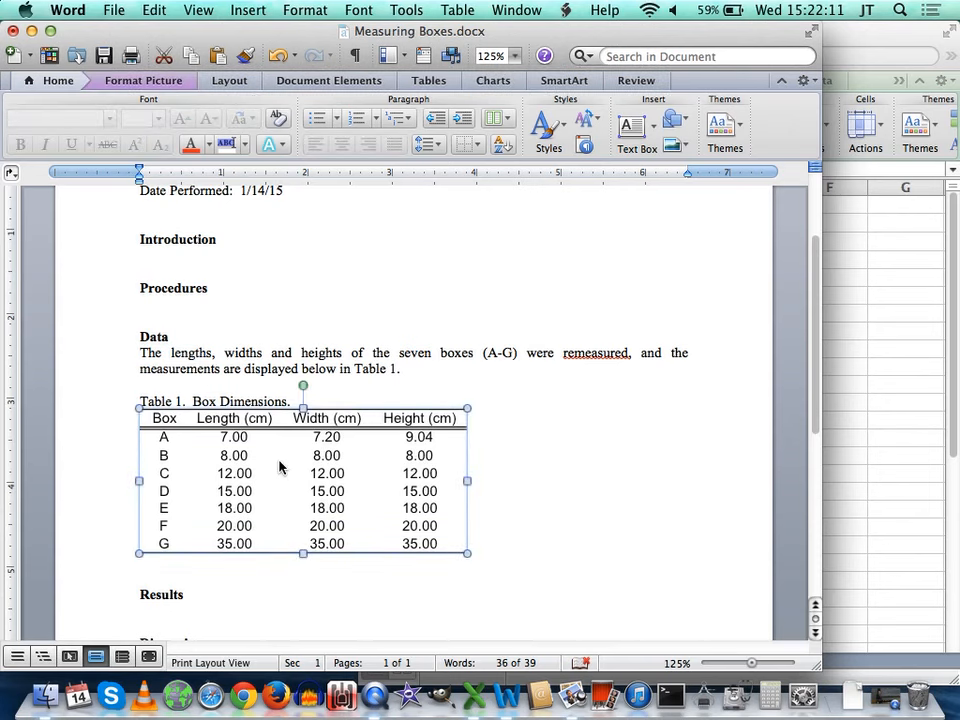
pyautogui.moveTo(467, 553); pyautogui.dragTo(306, 490)
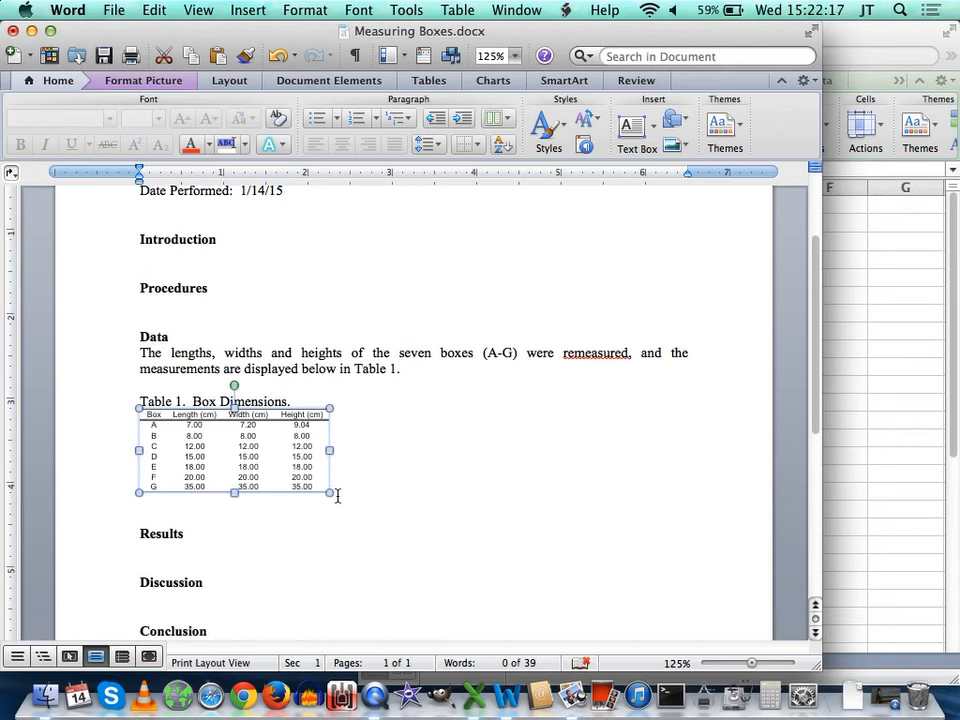
pyautogui.press('super+z')
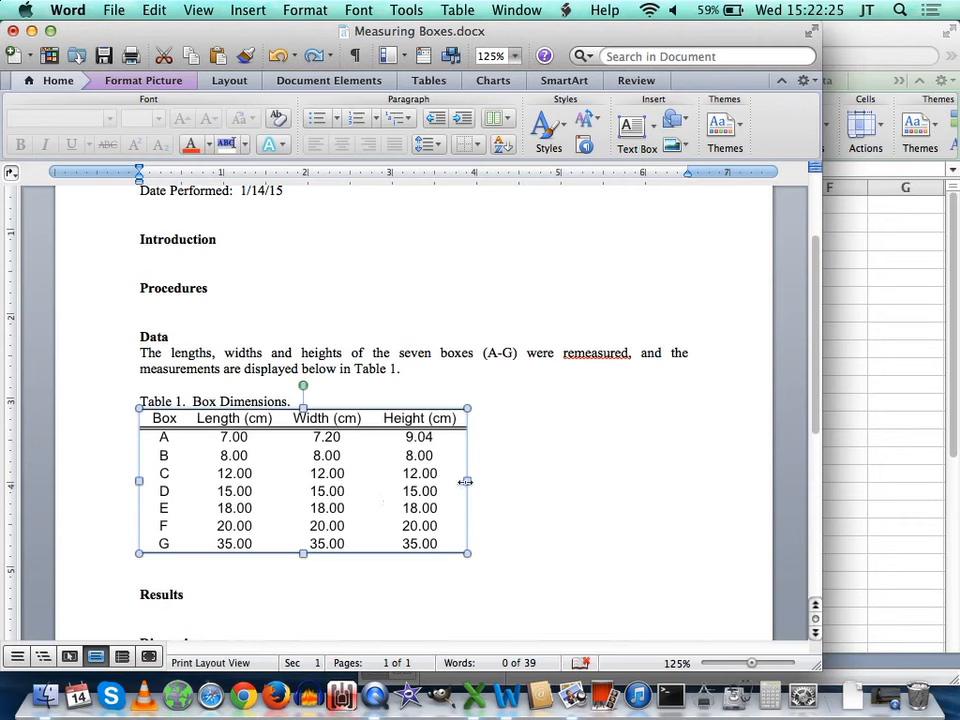
# Replace the PDF table with a regular pasted table, try shrinking it from its corner, and remove it again
pyautogui.press('Delete')
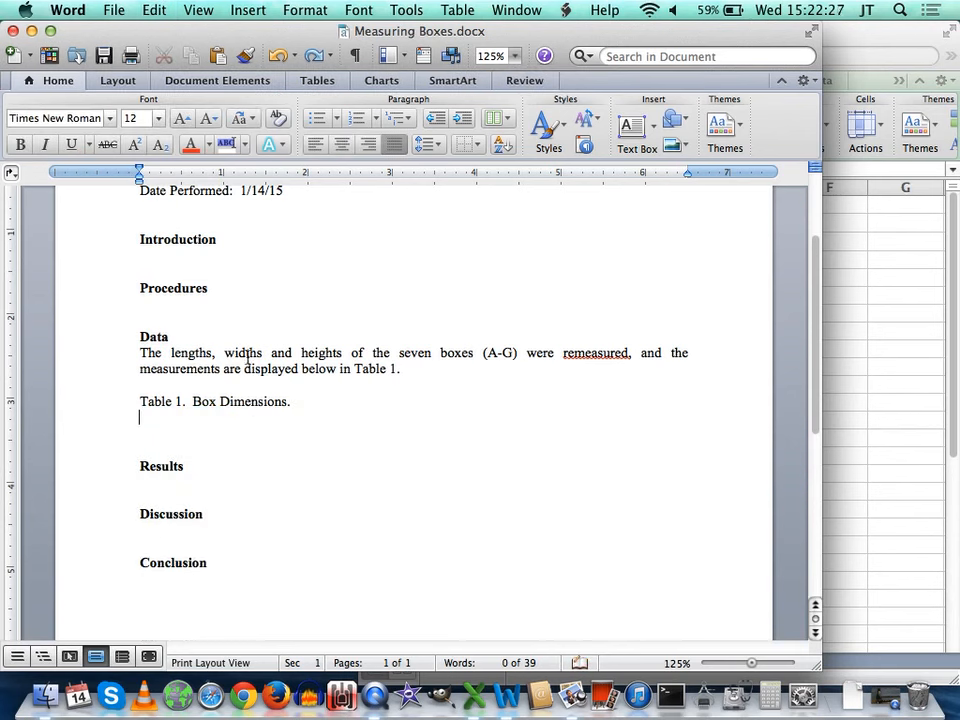
pyautogui.write('Box\tLength (cm)\tWidth (cm)\tHeight (cm) A\t7.00\t7.20\t9.04 B\t8.00\t8.00\t8.00 C\t12.00\t12.00\t12.00 D\t15.00\t15.00\t15.00 E\t18.00\t18.00\t18.00 F\t20.00\t20.00\t20.00 G\t35.00\t35.00\t35.00')
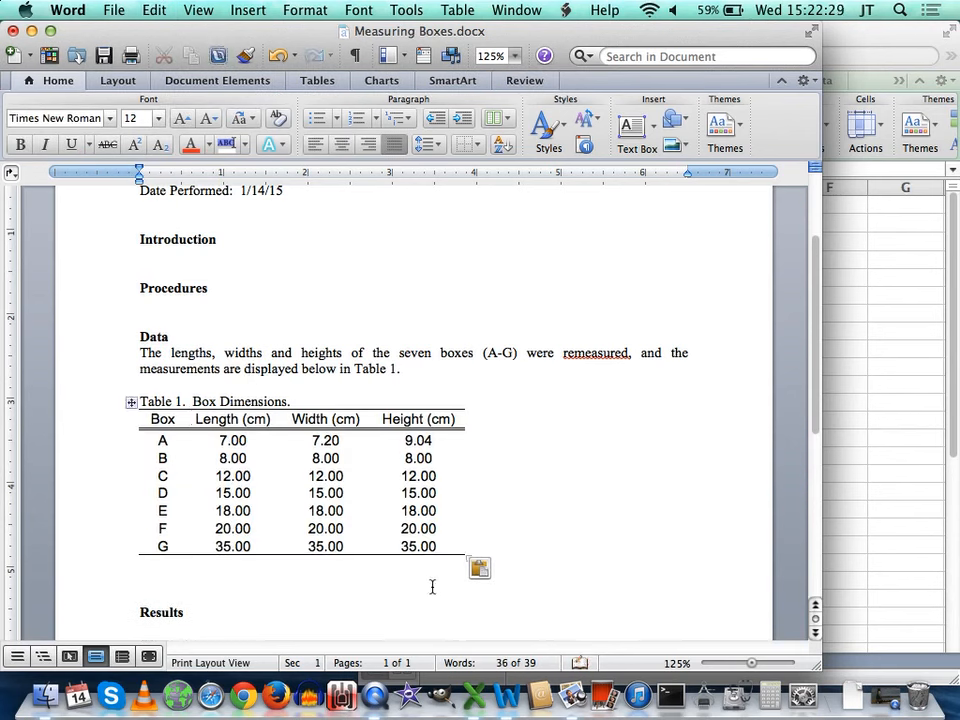
pyautogui.moveTo(471, 553); pyautogui.dragTo(336, 501)
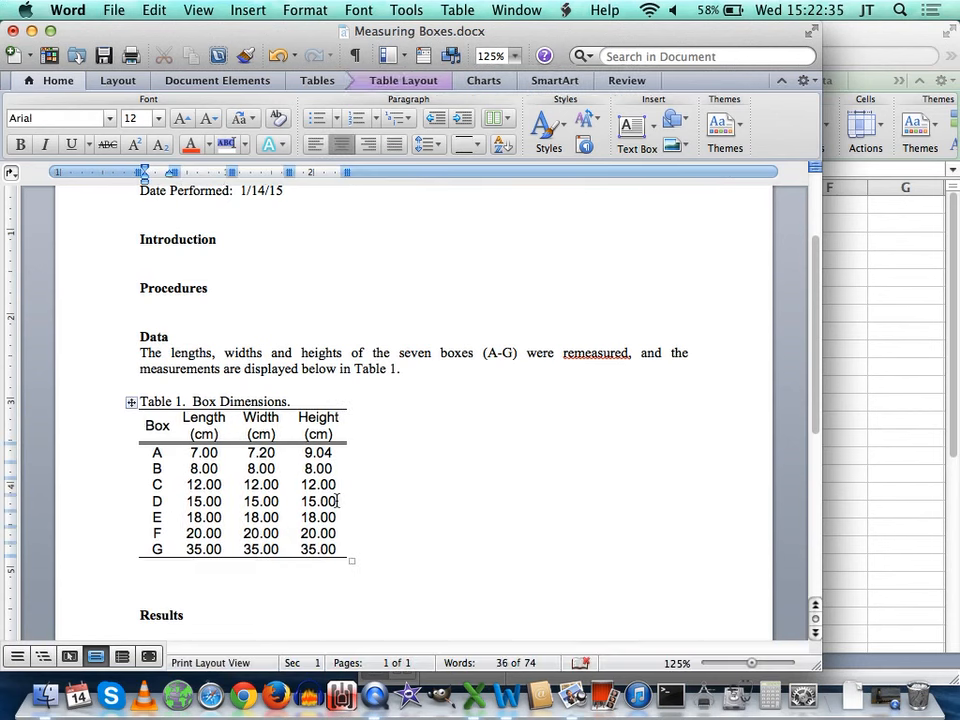
pyautogui.press('super+z')
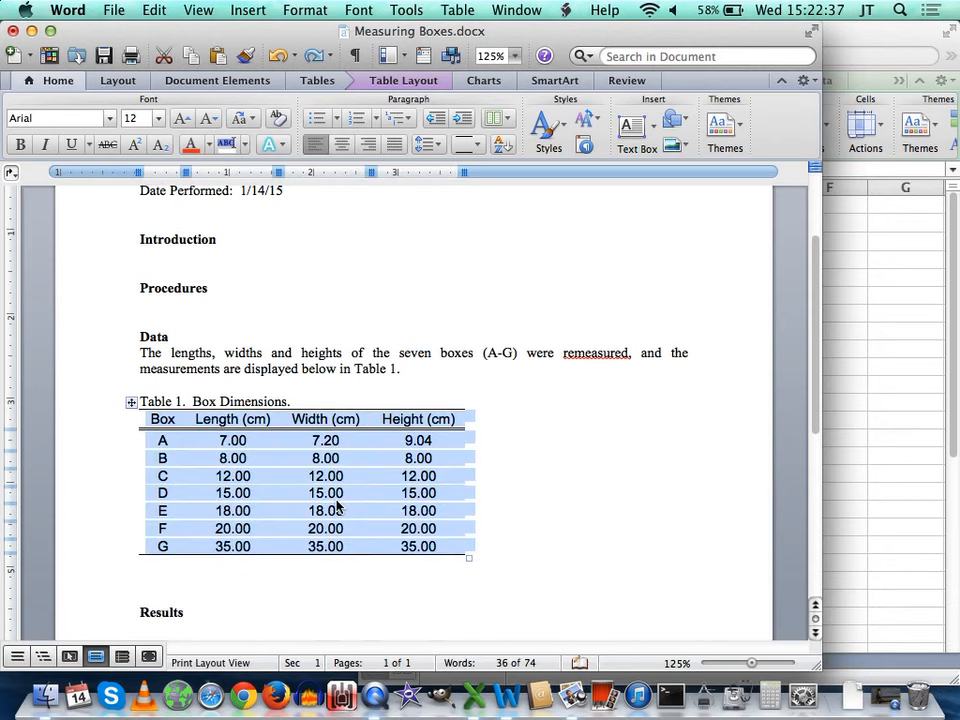
pyautogui.press('super+x')
# Insert the copied Excel table below the Table 1 caption as PDF with Paste Special
pyautogui.click(184, 8)
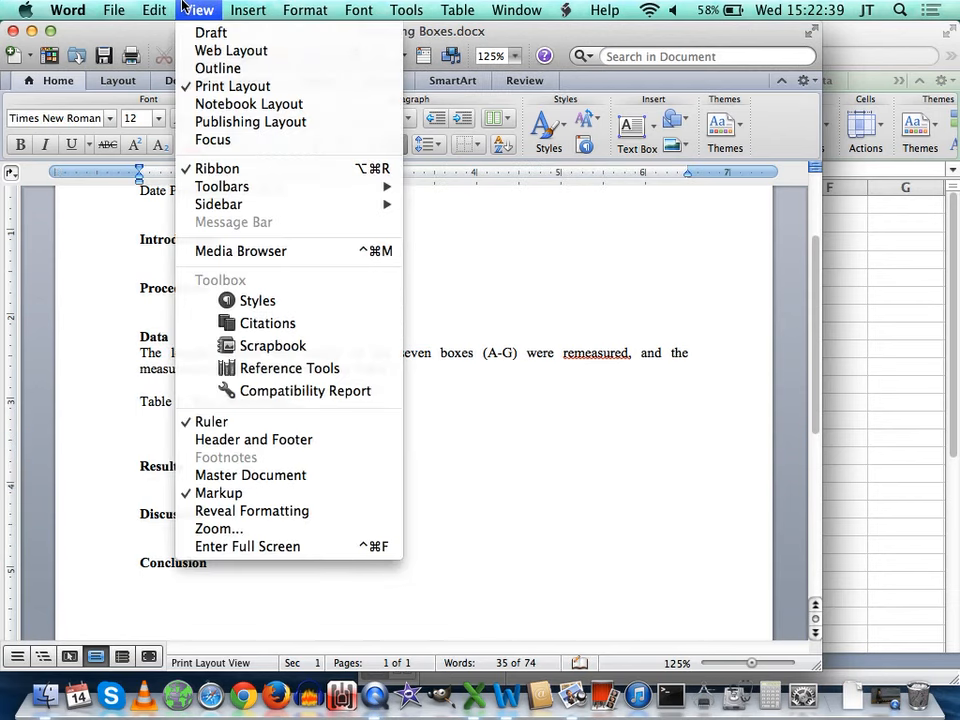
pyautogui.moveTo(154, 9)
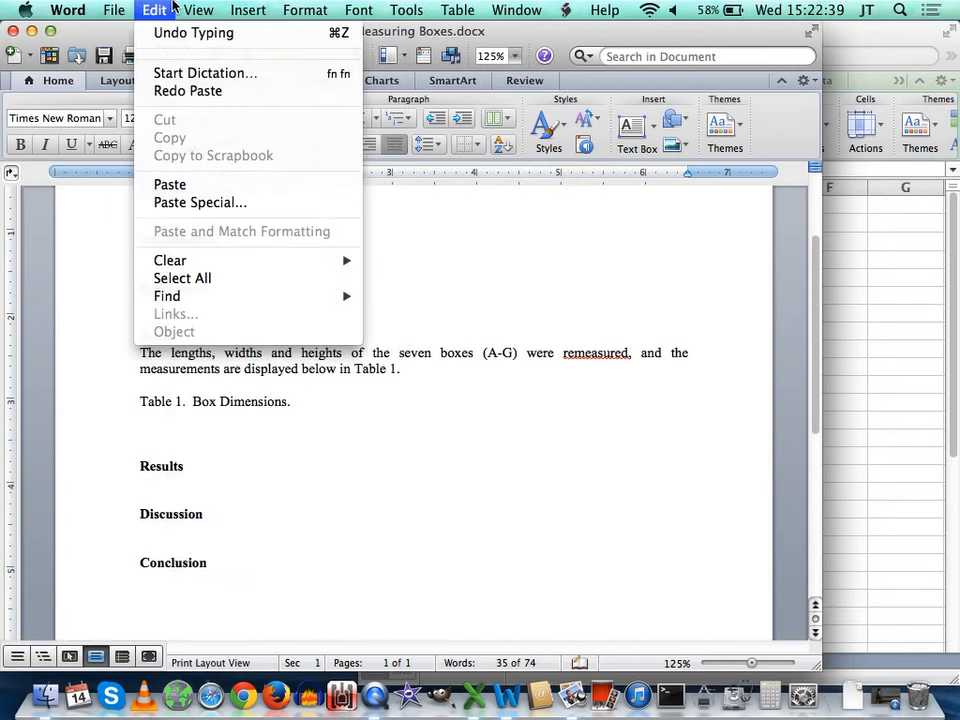
pyautogui.click(205, 205)
pyautogui.click(450, 365)
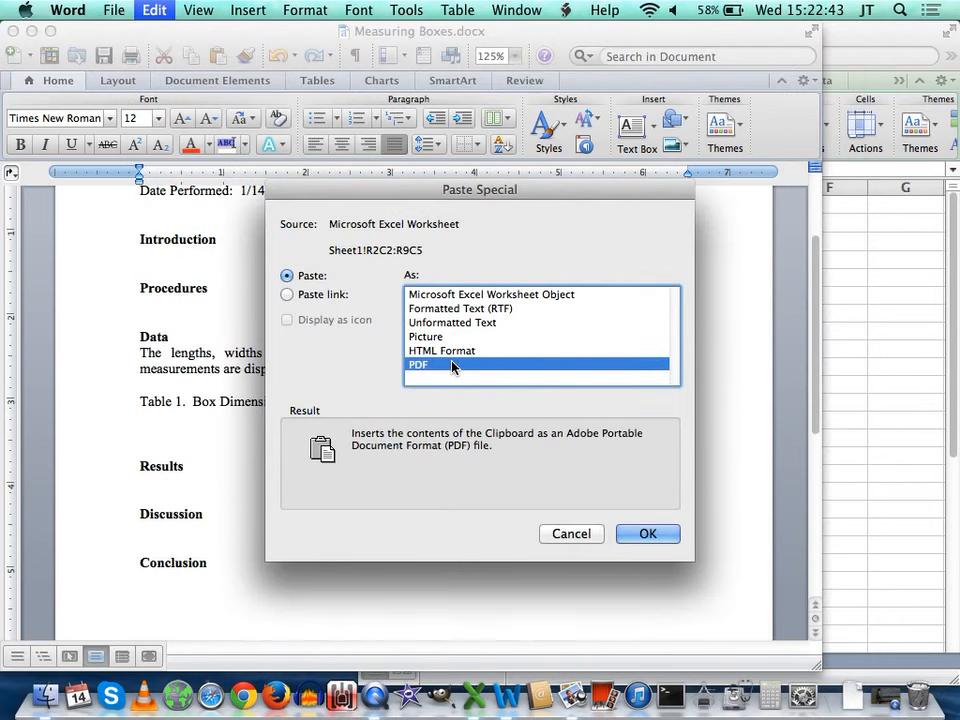
pyautogui.press('Return')
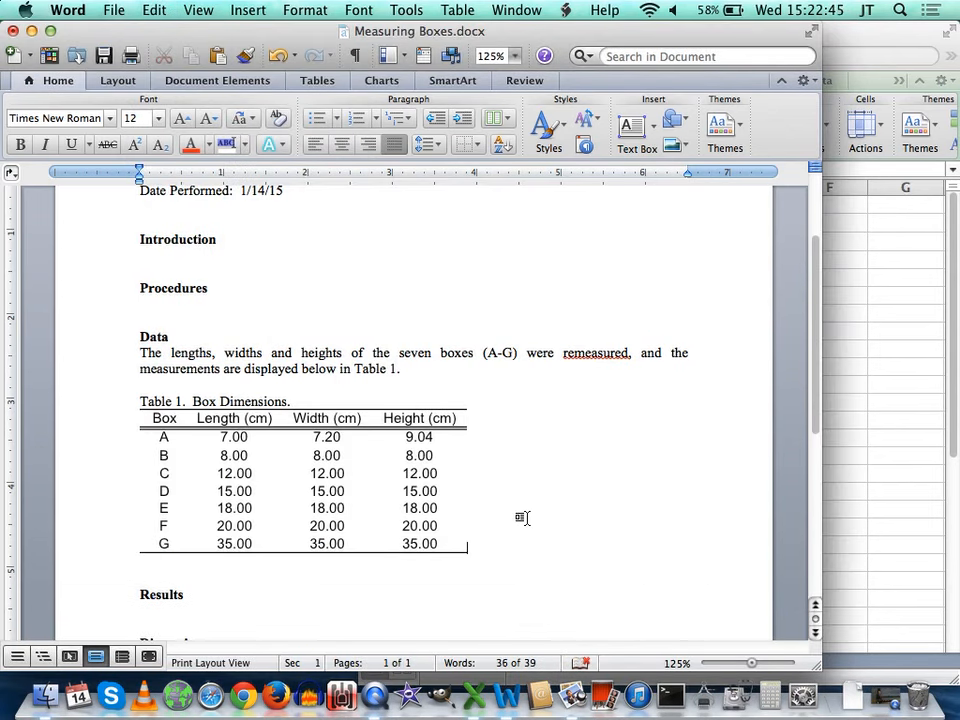
# Write "The calculated volumes need to be compared with the given volumes." under the Results heading, keeping blank lines before Discussion
pyautogui.scroll(-2, 193, 584)
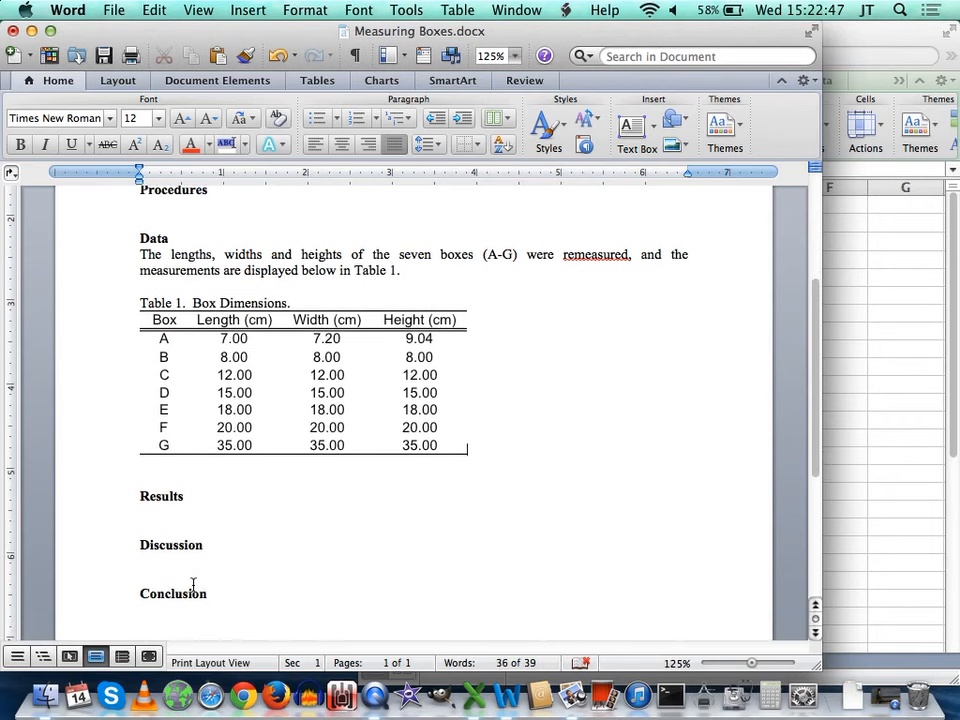
pyautogui.click(181, 519)
pyautogui.press('Return')
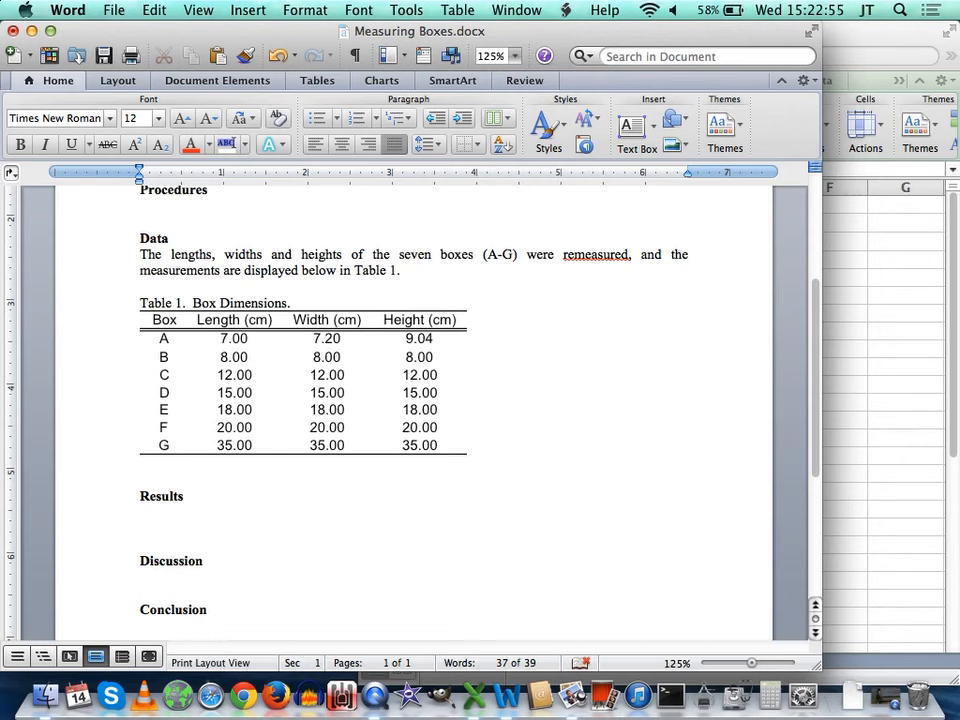
pyautogui.write('The box v')
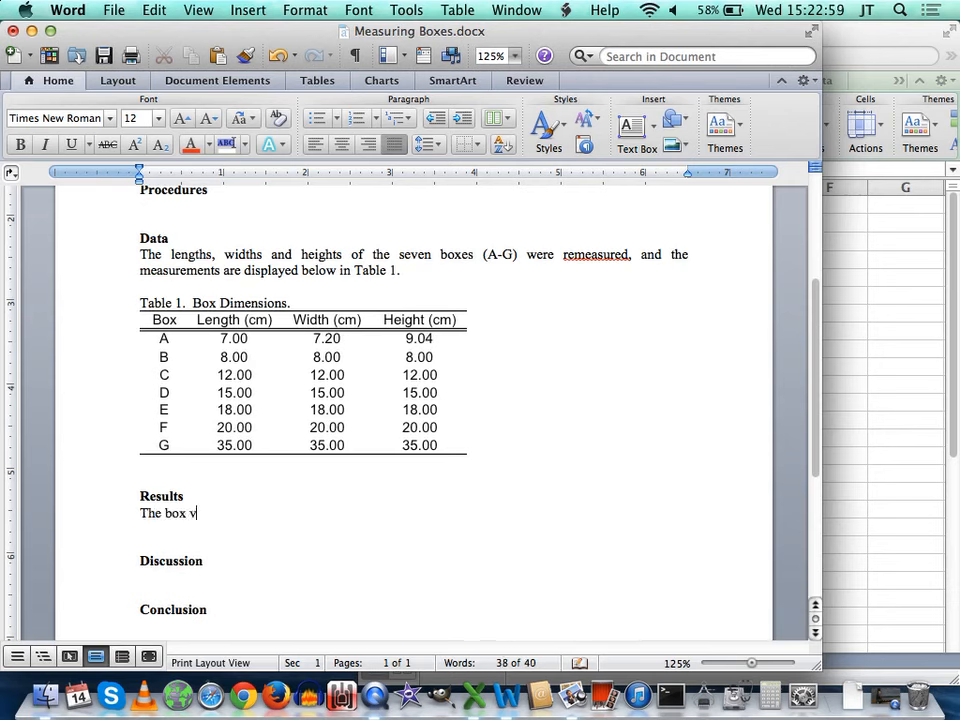
pyautogui.press('BackSpace')
pyautogui.press('BackSpace')
pyautogui.press('BackSpace')
pyautogui.press('BackSpace')
pyautogui.press('BackSpace')
pyautogui.write('calculated vo')
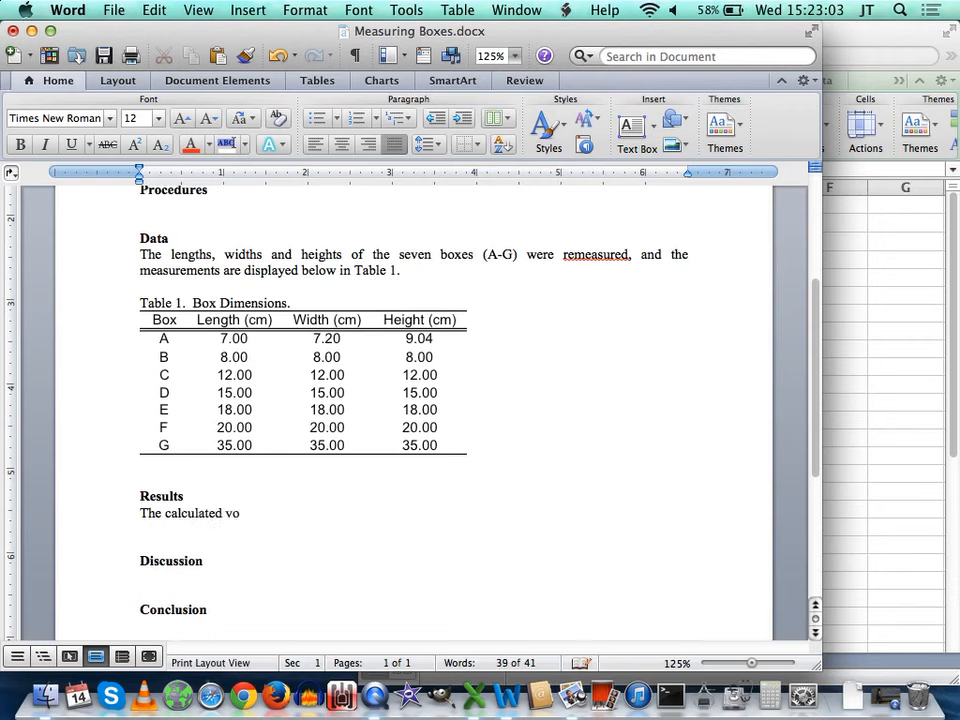
pyautogui.write('lumes need to')
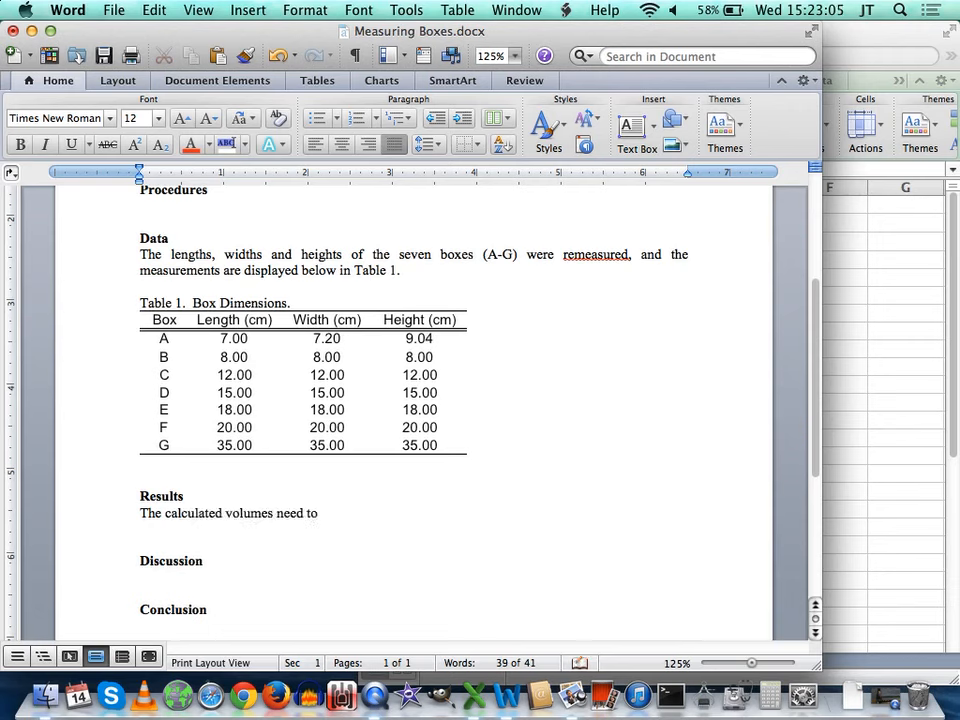
pyautogui.write(' be compared with the gi')
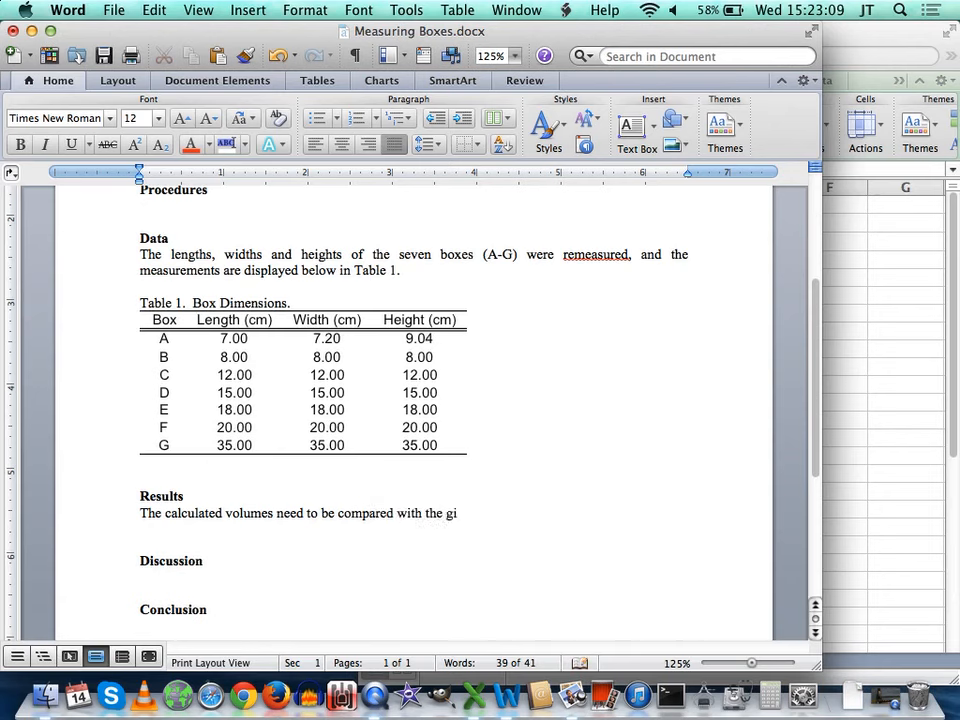
pyautogui.write('ven volumes')
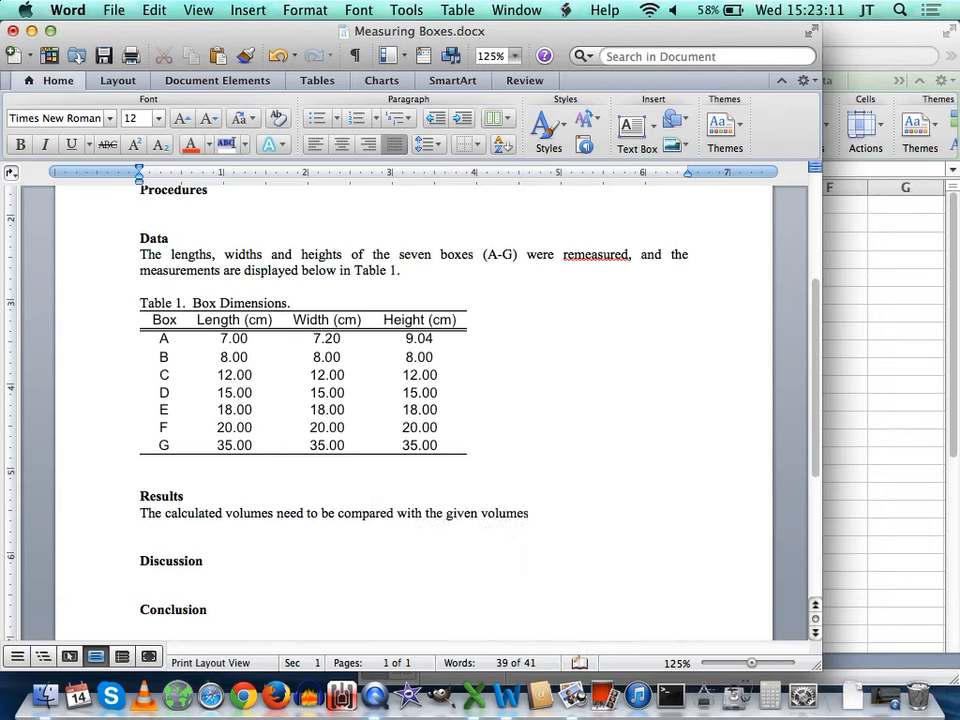
# Insert three blank lines between the Results heading and the sentence about the calculated volumes
pyautogui.click(135, 512)
pyautogui.press('Return')
pyautogui.press('Return')
pyautogui.press('Return')
pyautogui.press('Up')
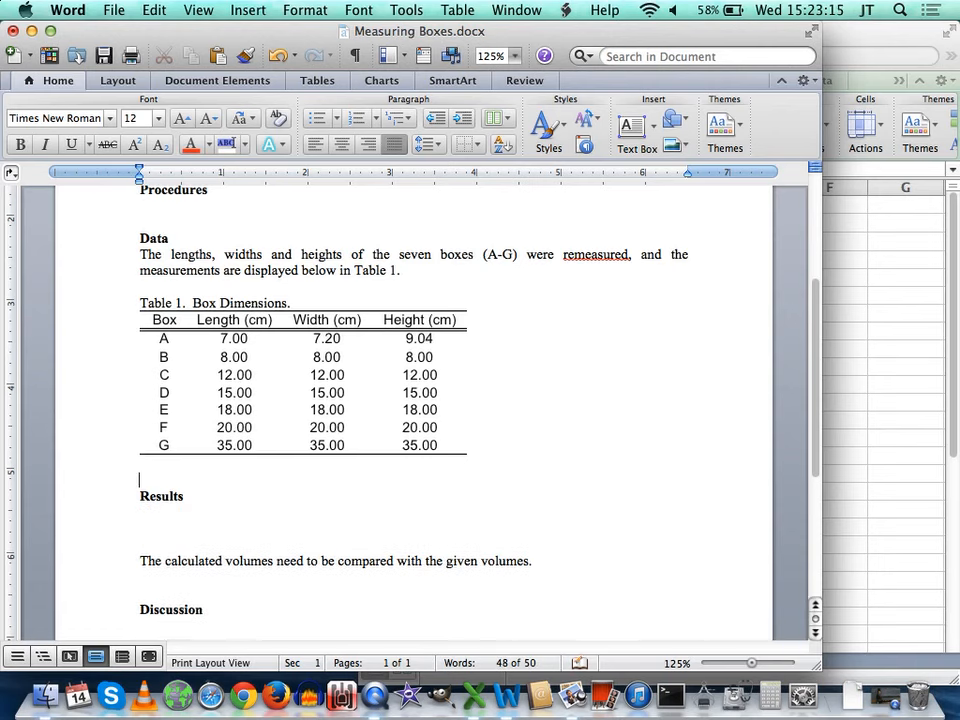
# Under Results, write "The volumes of all seven boxes are calculated using the measurements in Table 1, and are reported next to the given volumes in Table 2"
pyautogui.press('Up')
pyautogui.press('Up')
pyautogui.write('The volumes of a')
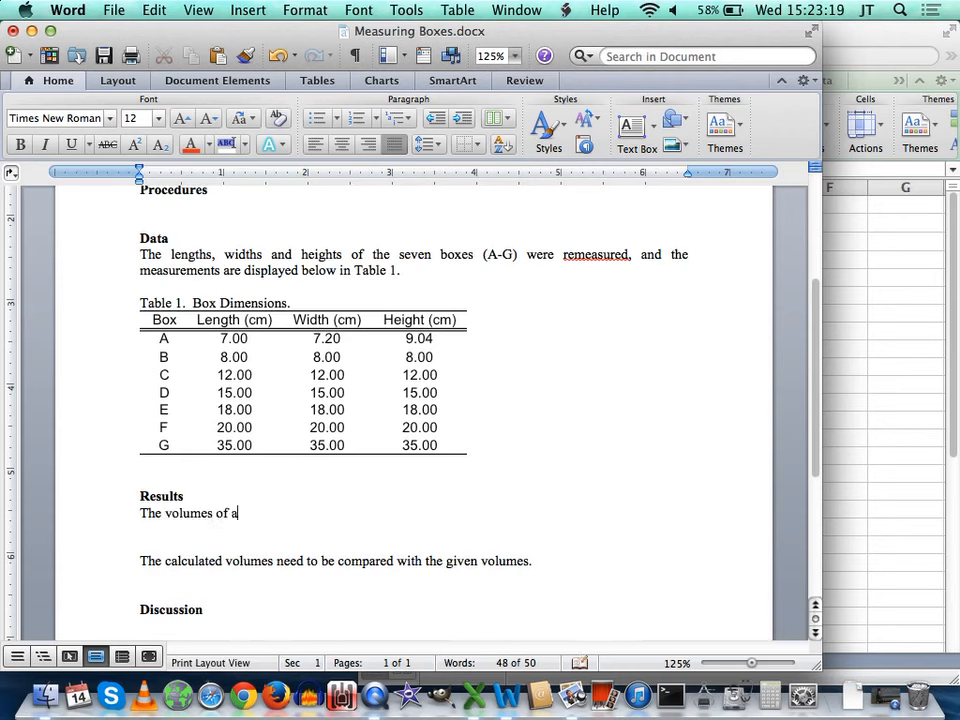
pyautogui.write('ll seven boxes are cal')
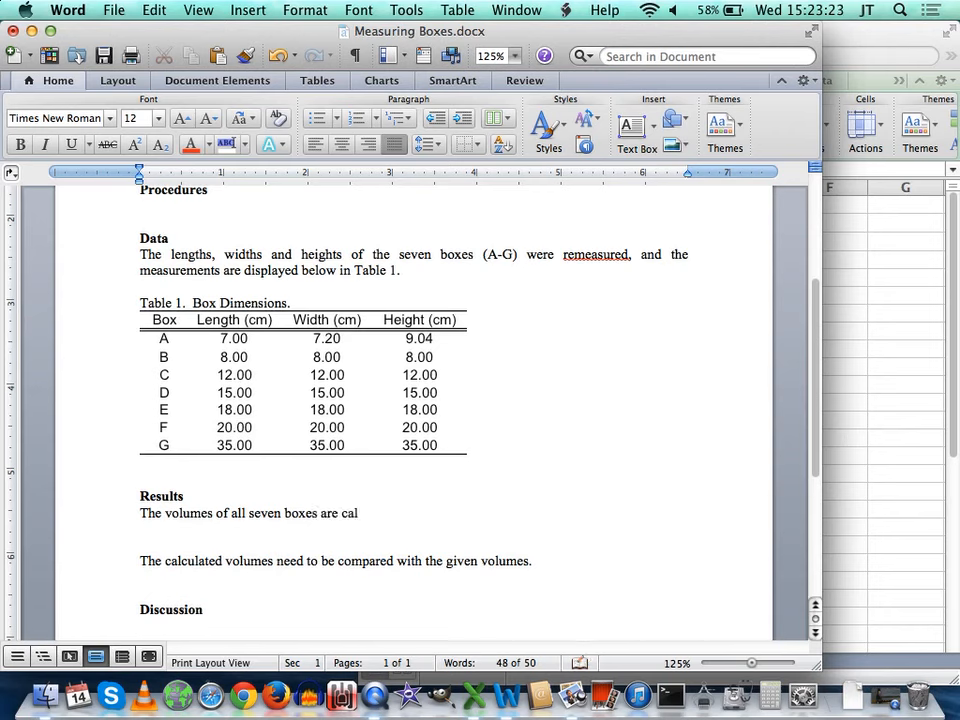
pyautogui.write('culated using the measurements i')
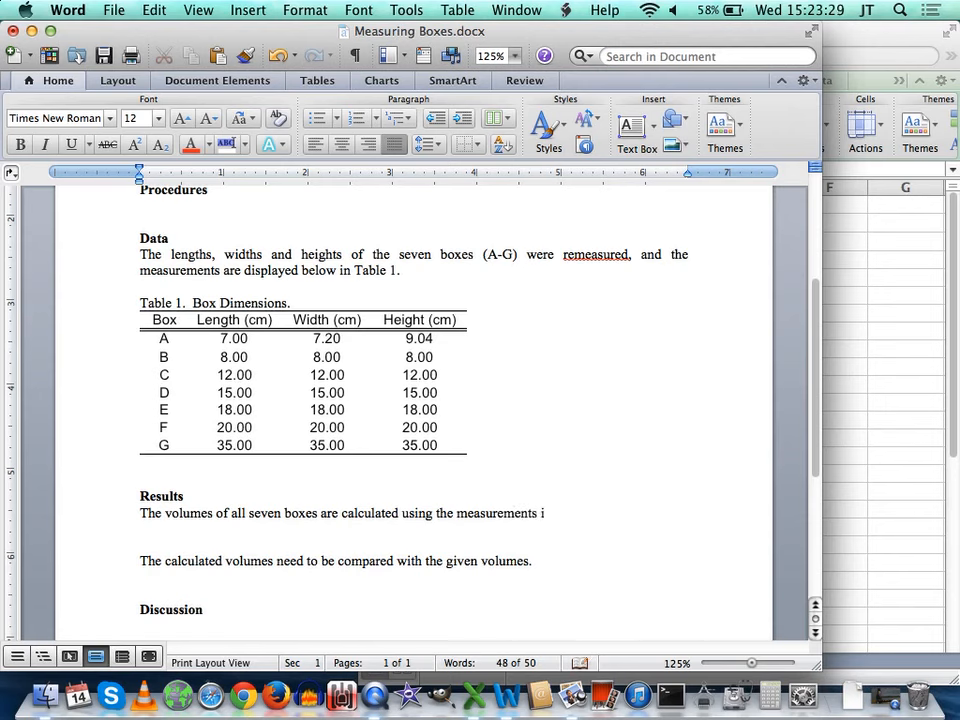
pyautogui.write('1')
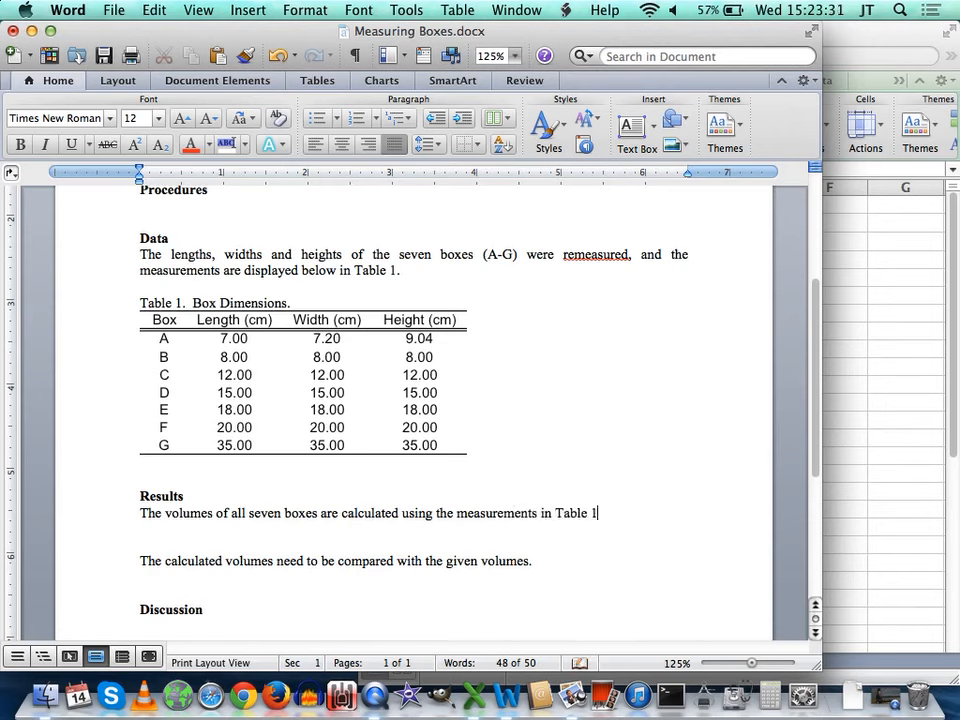
pyautogui.write(', and th')
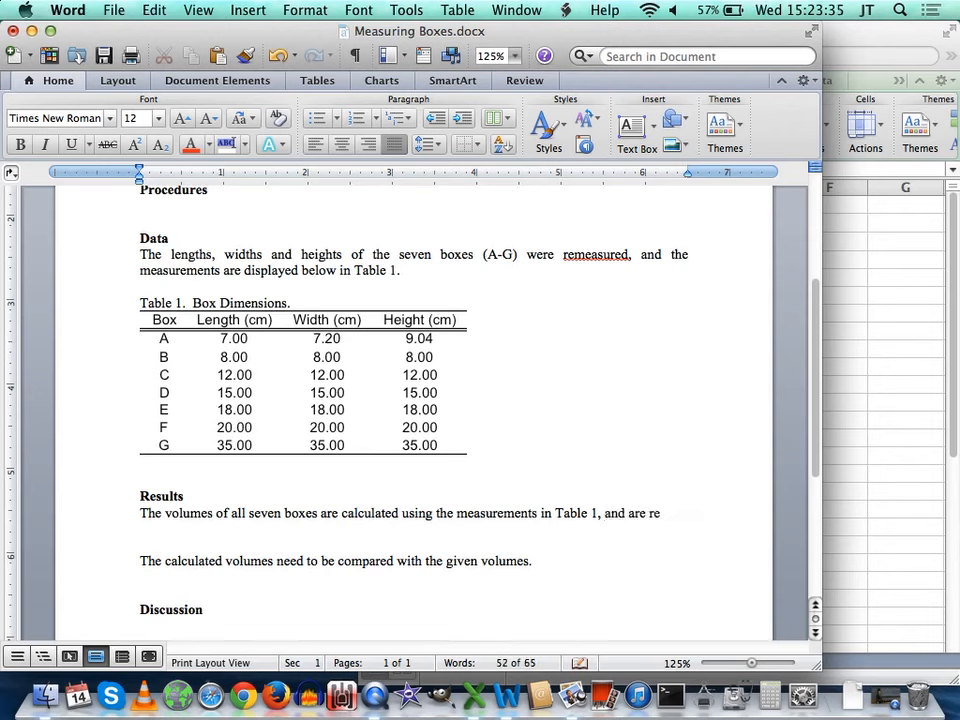
pyautogui.write('d next to the')
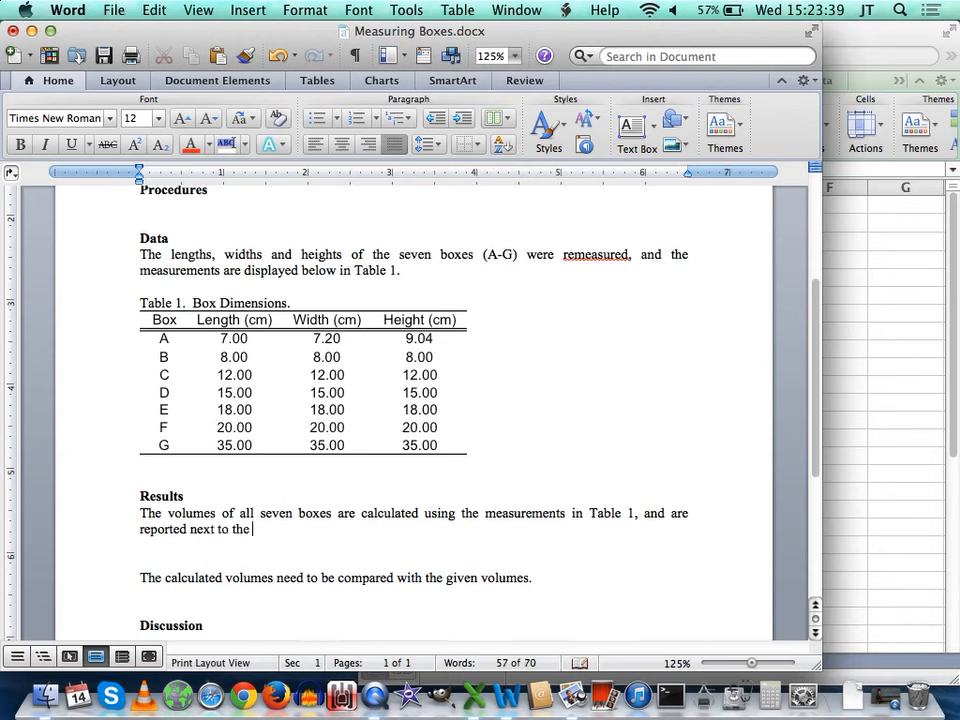
pyautogui.write('given volumes')
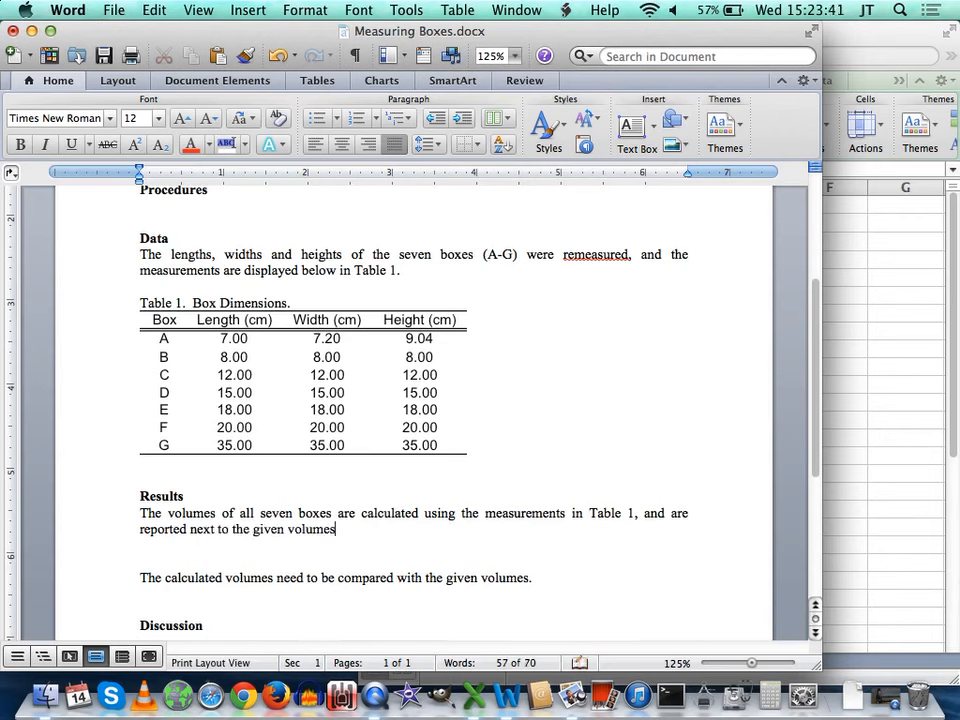
pyautogui.write(' in Table 1')
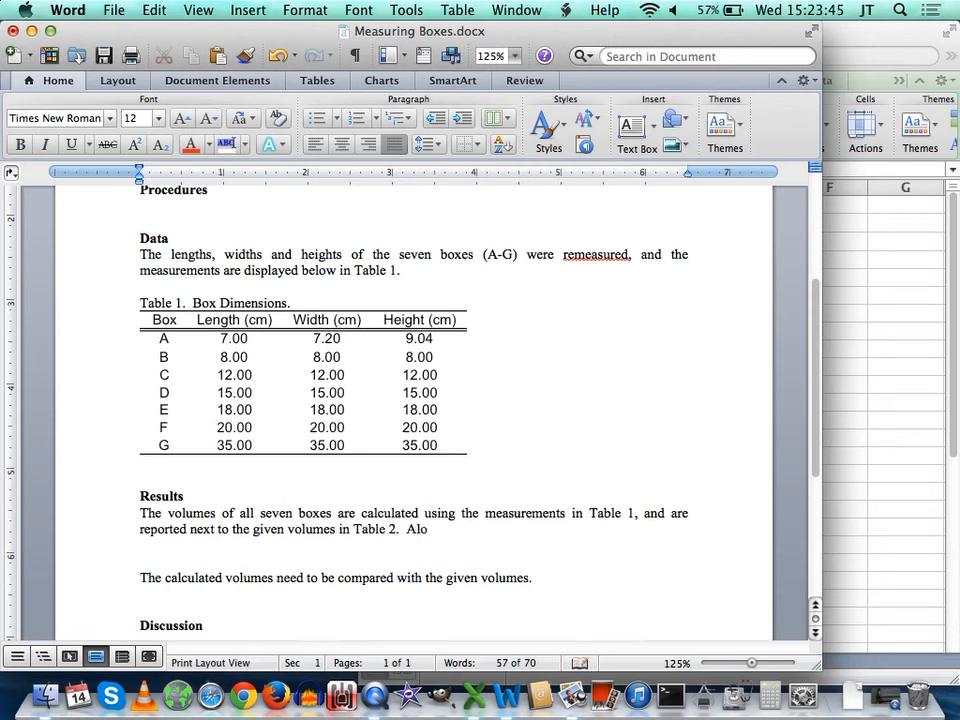
# Continue the Results paragraph with the sentence "Also, the percent differences are calculated and reported."
pyautogui.write('.  Also, the percent dief')
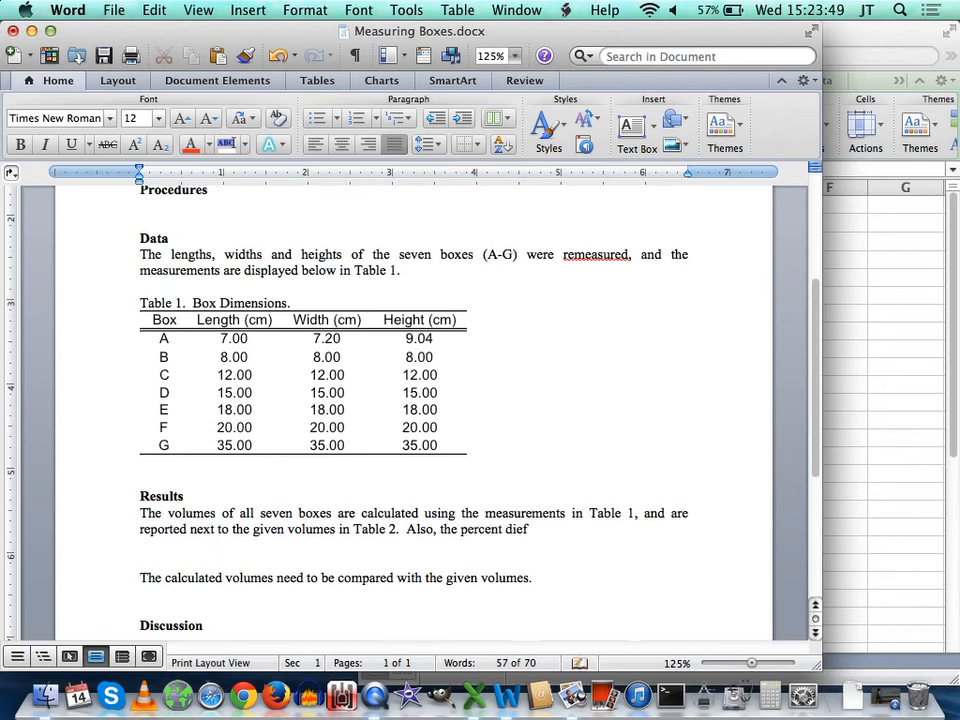
pyautogui.press('BackSpace')
pyautogui.press('BackSpace')
pyautogui.write('fferences are calcul')
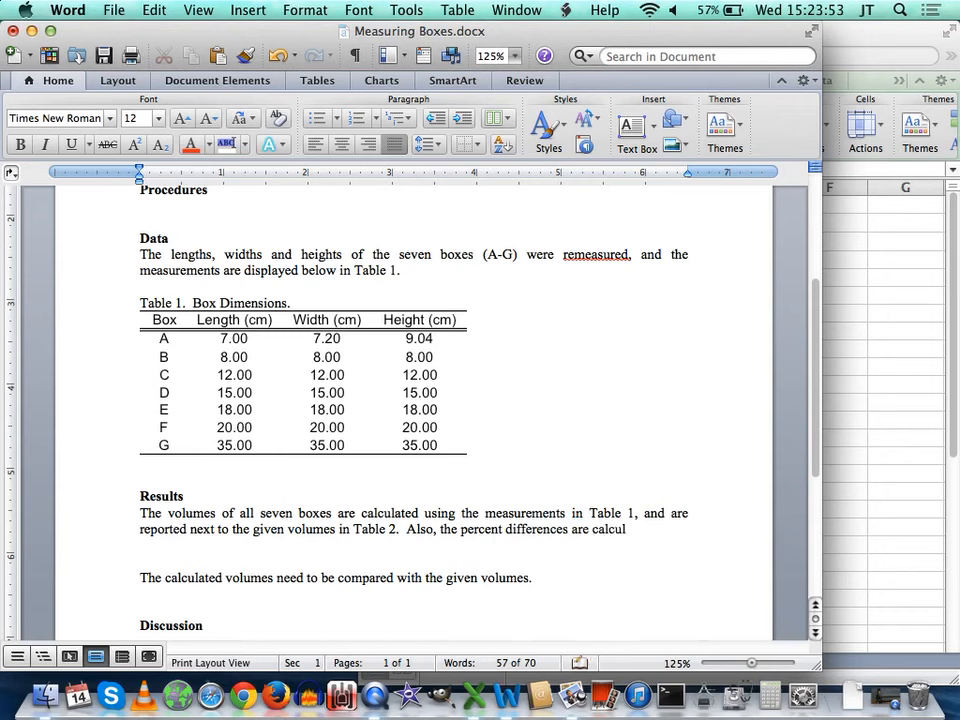
pyautogui.write('ated and rep')
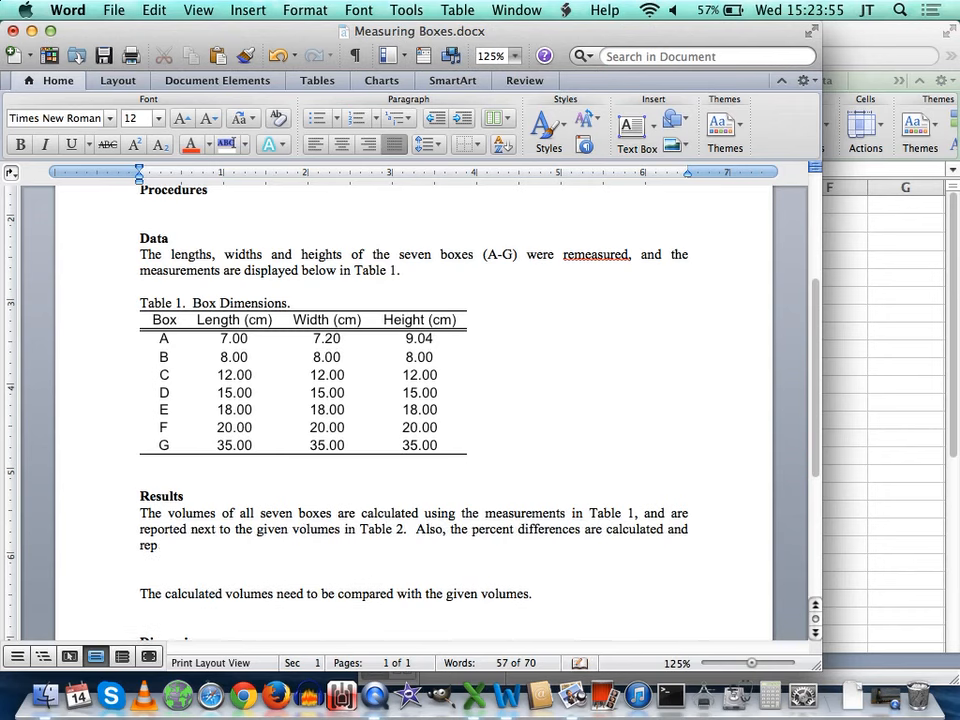
pyautogui.write('orted in')
# Insert six blank lines between the Results paragraph and the sentence about comparing the calculated volumes, and return to the second line below the paragraph
pyautogui.press('Return')
pyautogui.press('Return')
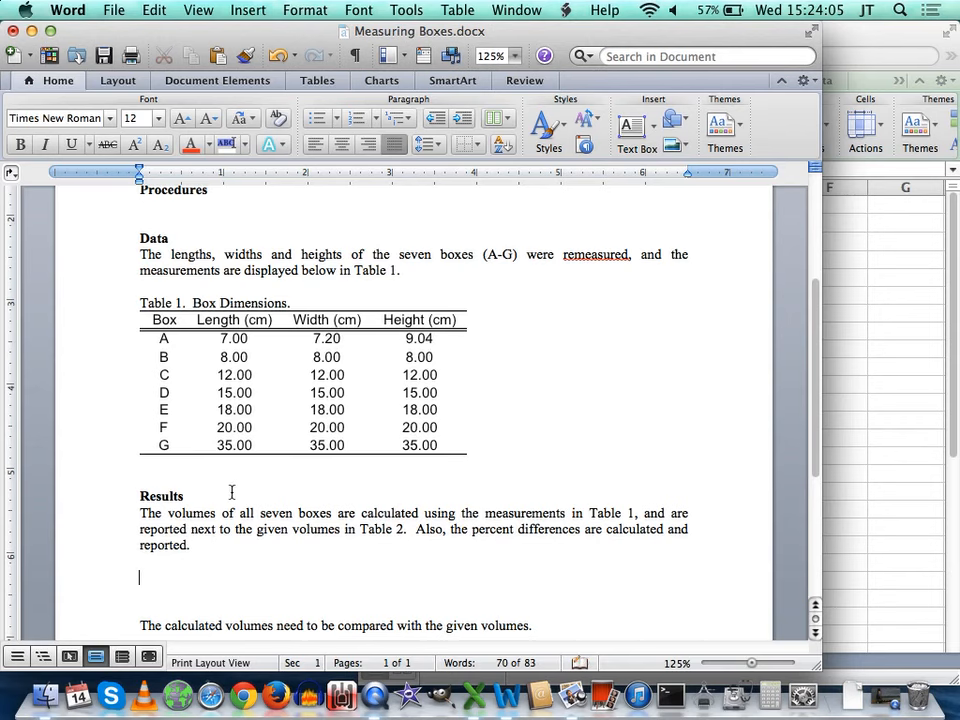
pyautogui.scroll(-3, 236, 493)
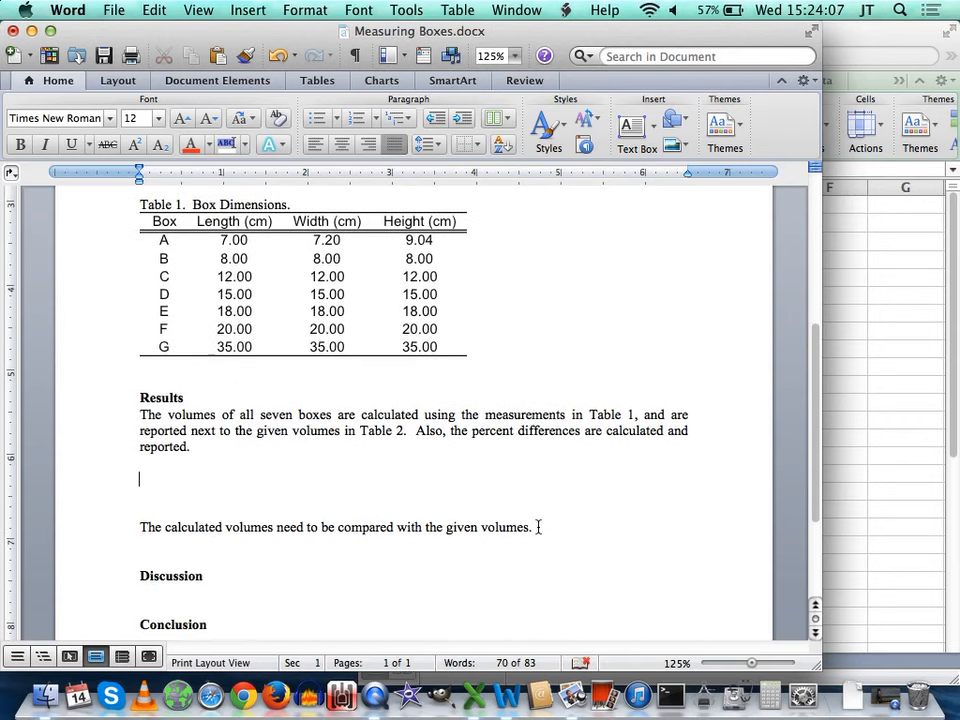
pyautogui.press('Return')
pyautogui.press('Return')
pyautogui.press('Return')
pyautogui.press('Return')
pyautogui.press('Up')
pyautogui.press('Up')
pyautogui.press('Up')
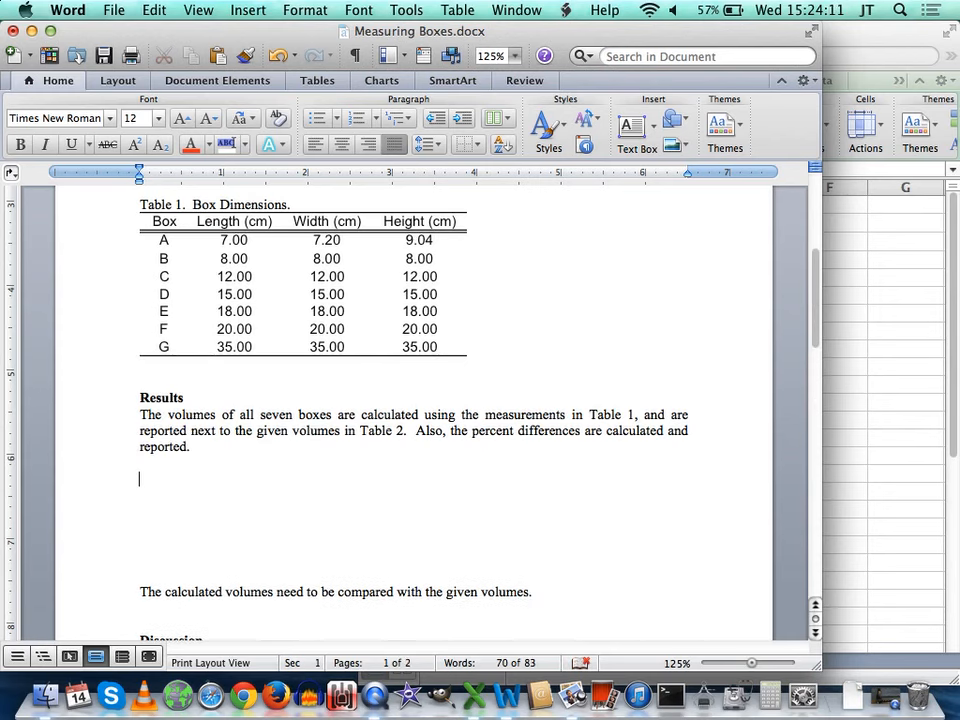
# Add the caption "Table 2. Box Calculations." below the Results paragraph, separated from it by a blank line
pyautogui.scroll(3, 422, 392)
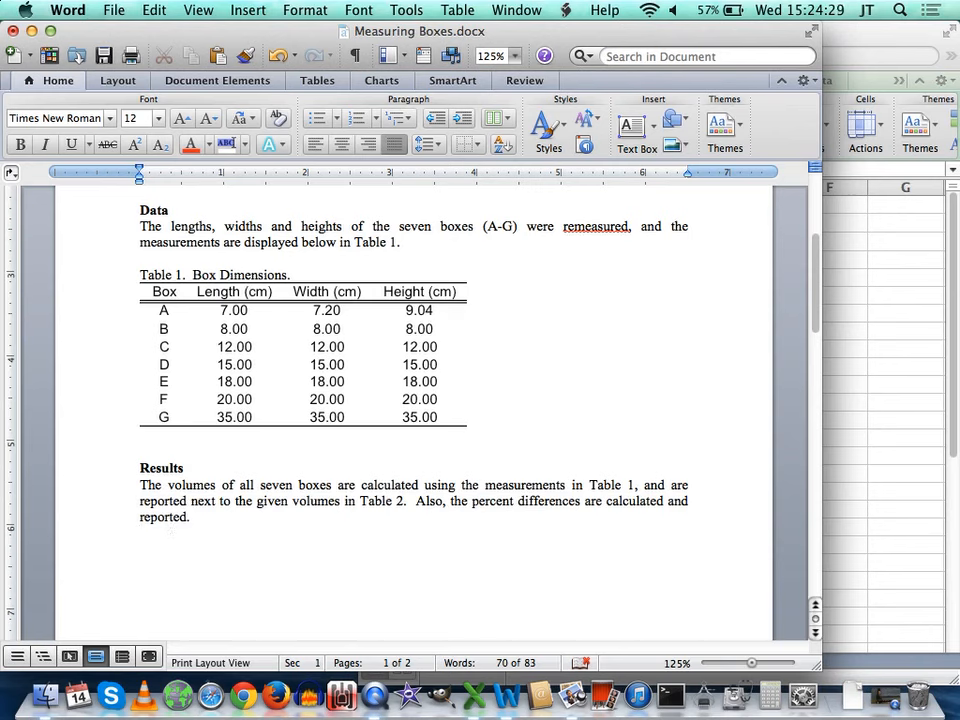
pyautogui.write('Table 2.')
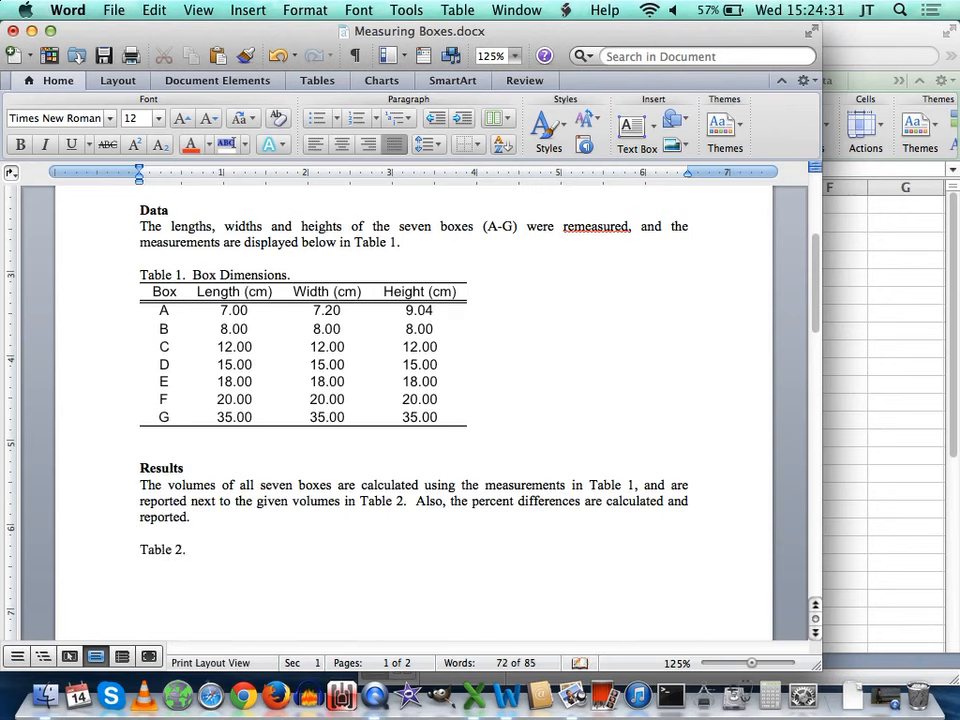
pyautogui.write('  Volume')
pyautogui.press('BackSpace')
pyautogui.press('BackSpace')
pyautogui.press('BackSpace')
pyautogui.press('BackSpace')
pyautogui.write('Box Calculations.')
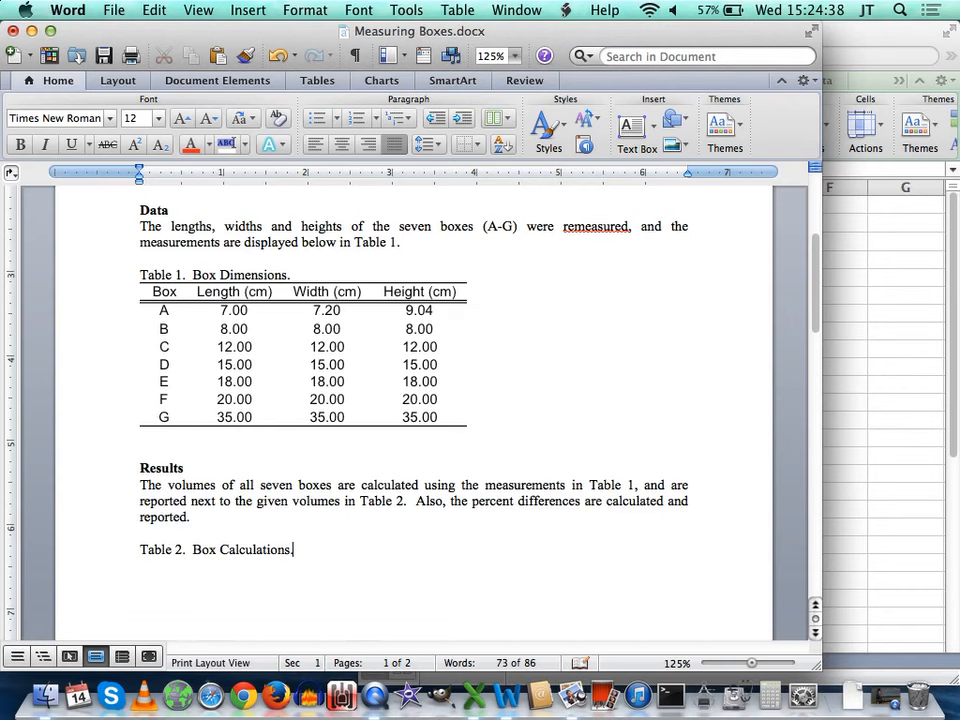
# Switch to the Measuring_Boxes.xlsx workbook in Excel and deselect the box dimensions table
pyautogui.click(175, 538)
pyautogui.click(904, 379)
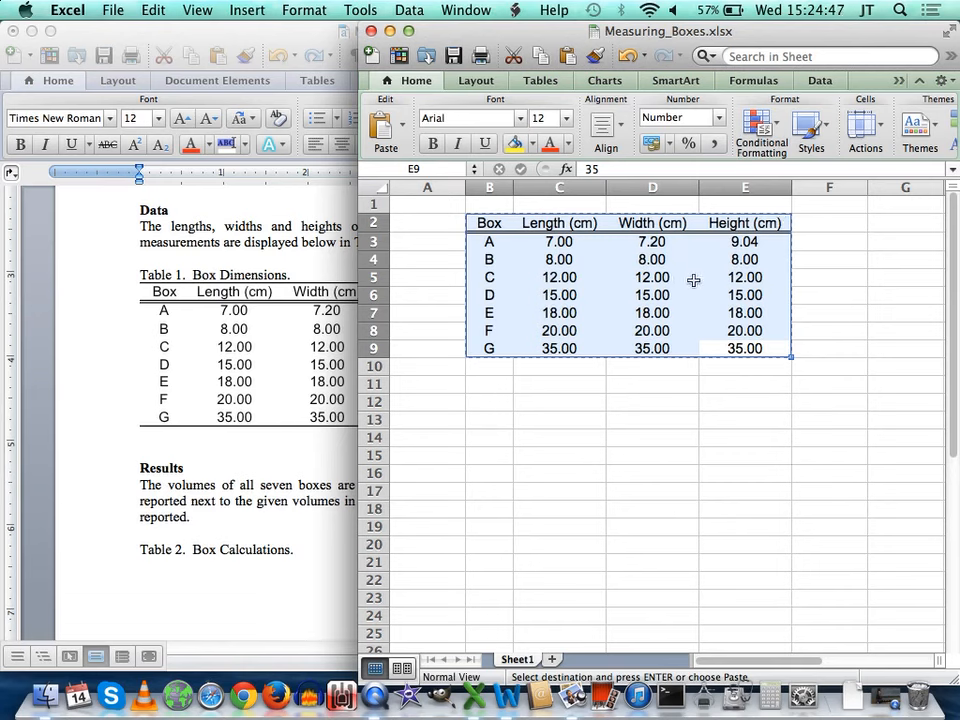
pyautogui.click(834, 433)
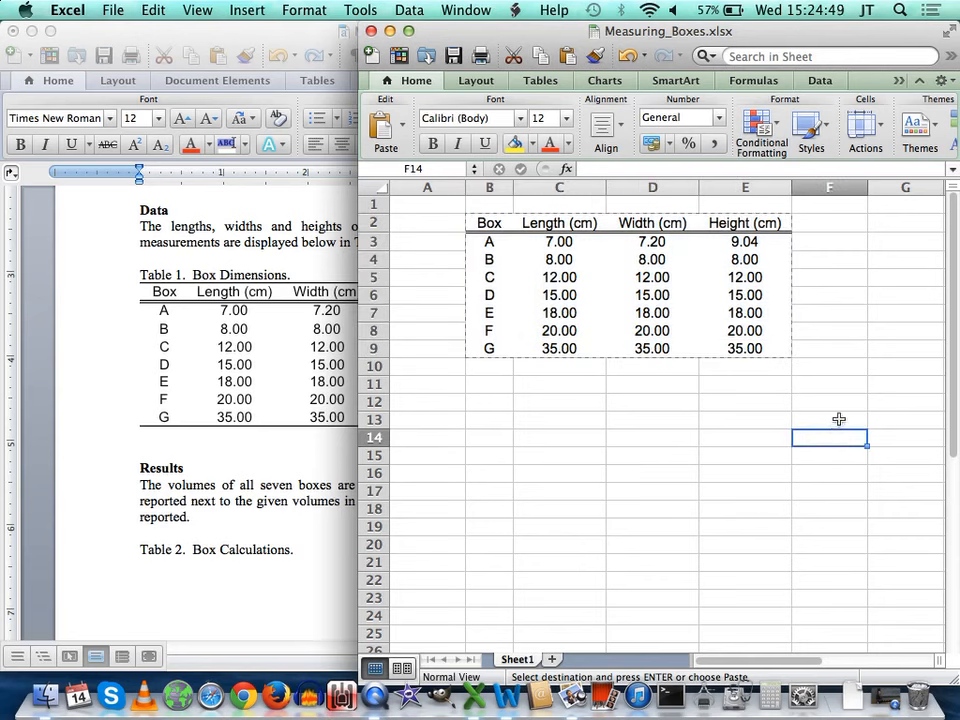
# Try widening column B with an empty cell below the dimensions table selected, and undo the width change
pyautogui.click(838, 419)
pyautogui.click(492, 400)
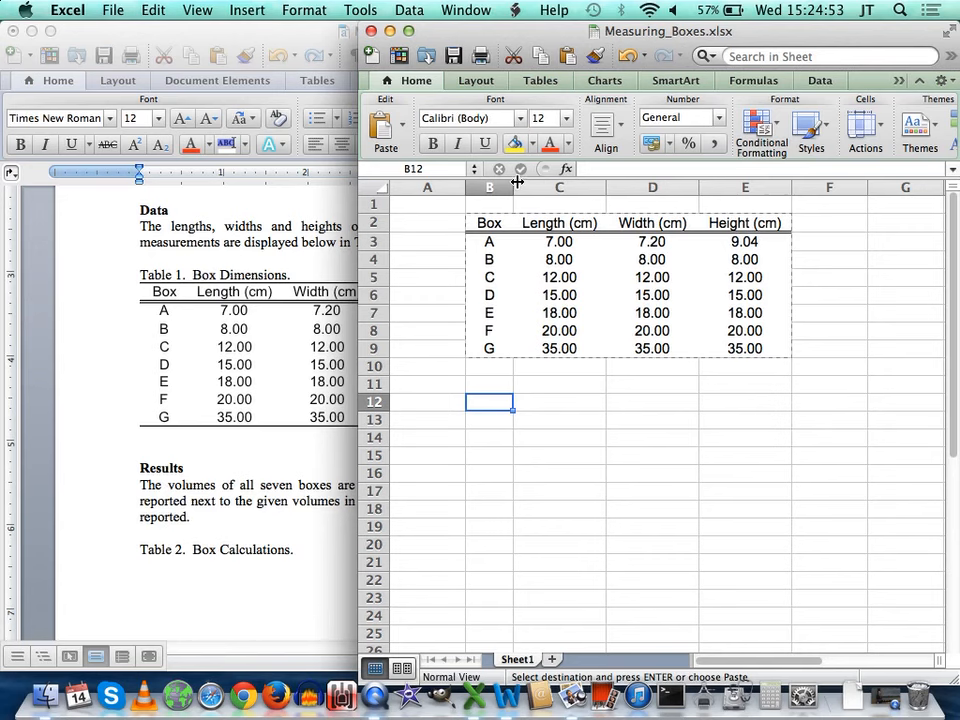
pyautogui.moveTo(513, 186); pyautogui.dragTo(598, 193)
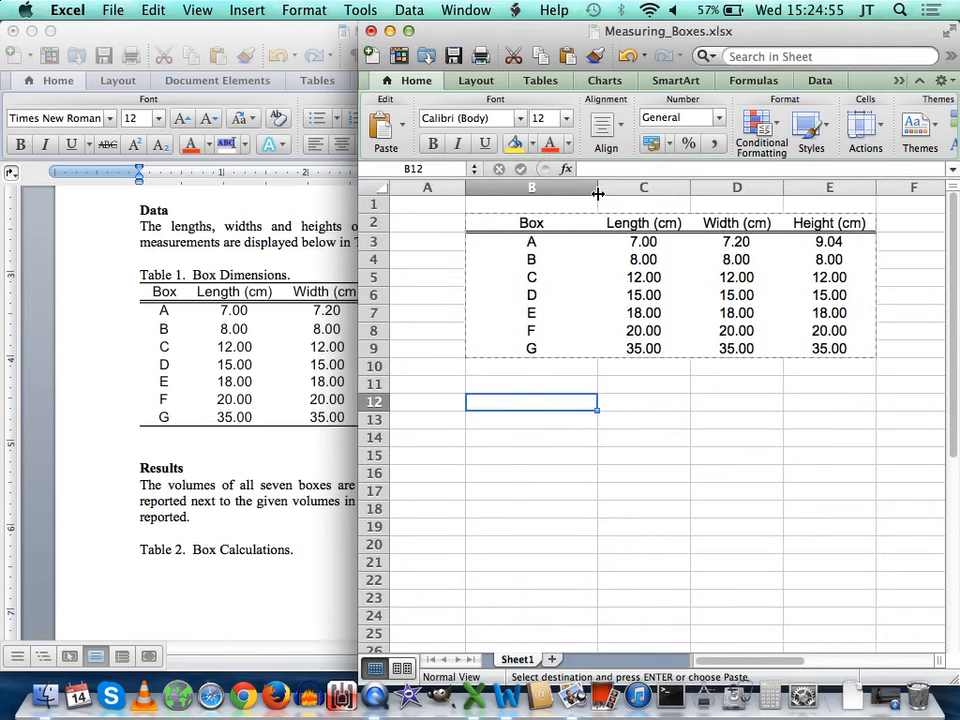
pyautogui.press('super+z')
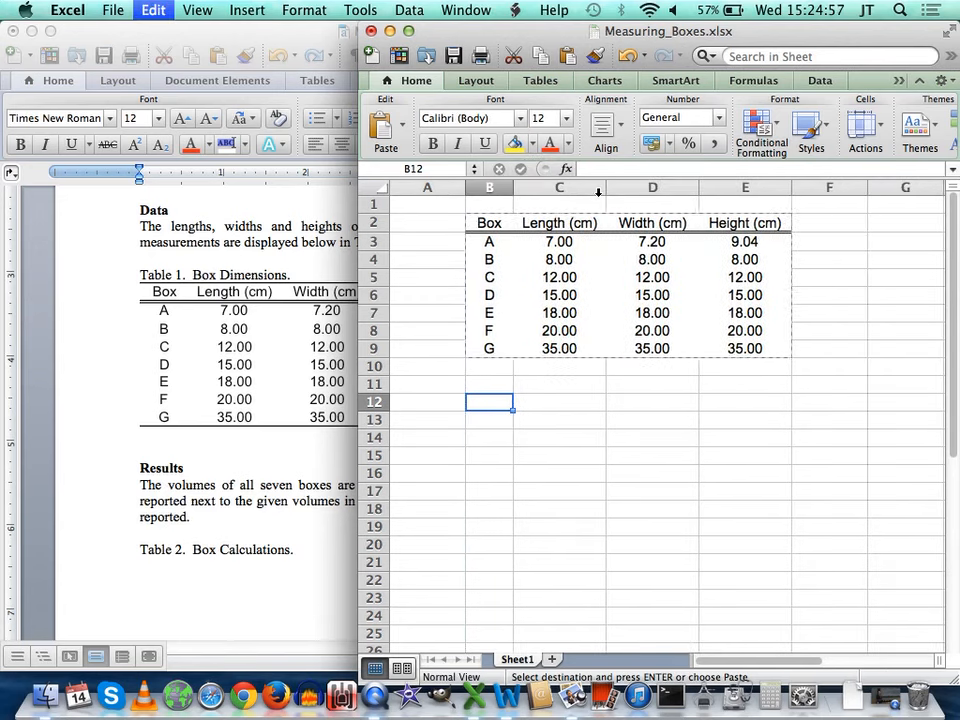
# Start a second table diagonally clear of the dimensions table by entering the heading "Box" in cell G12
pyautogui.click(900, 238)
pyautogui.click(900, 226)
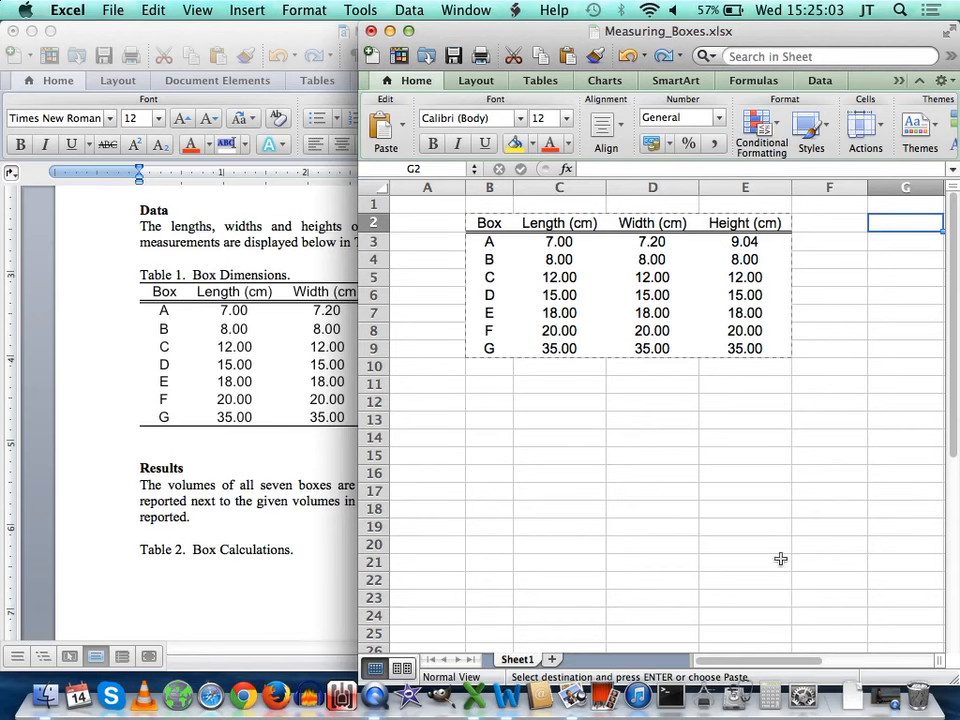
pyautogui.press('Down')
pyautogui.press('Down')
pyautogui.press('Down')
pyautogui.press('Down')
pyautogui.press('Down')
pyautogui.press('Down')
pyautogui.press('Down')
pyautogui.press('Down')
pyautogui.press('Down')
pyautogui.press('Down')
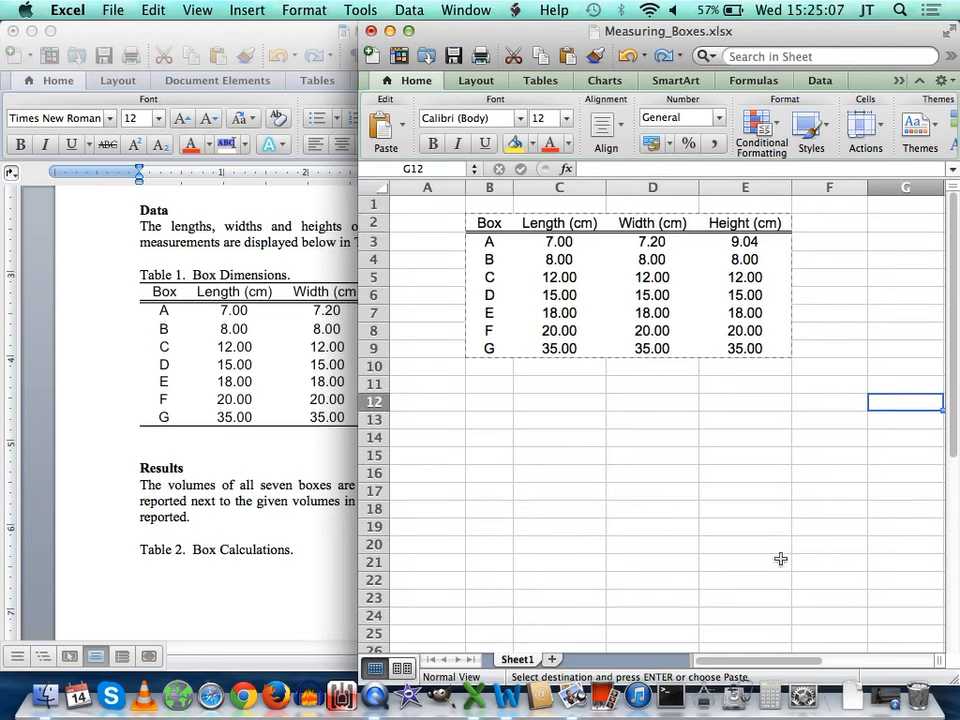
pyautogui.click(853, 404)
pyautogui.hscroll(5, 853, 404)
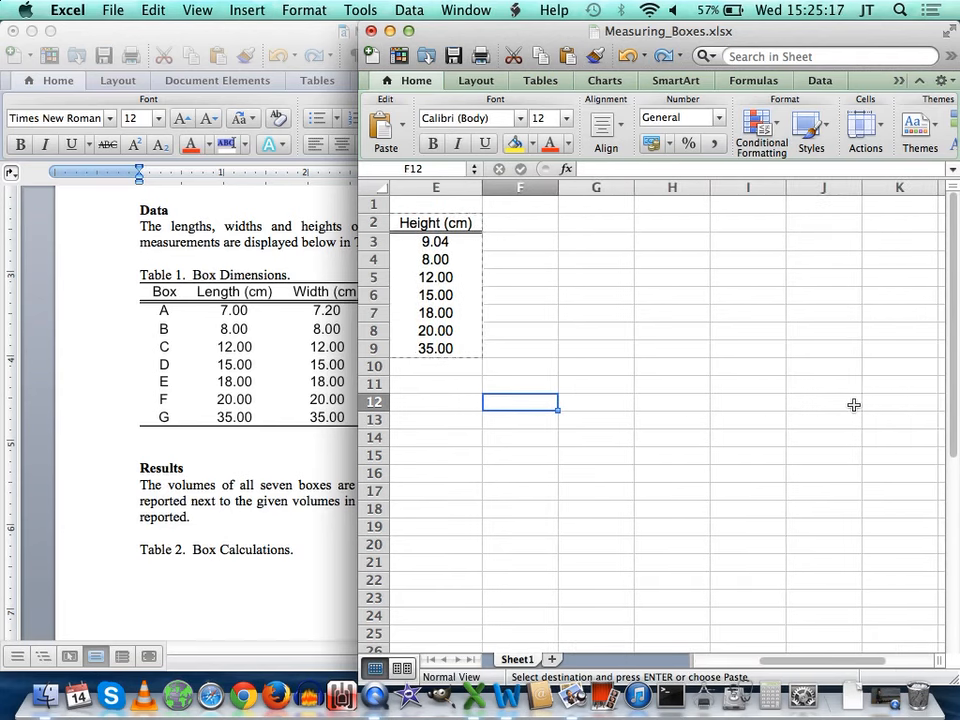
pyautogui.click(597, 405)
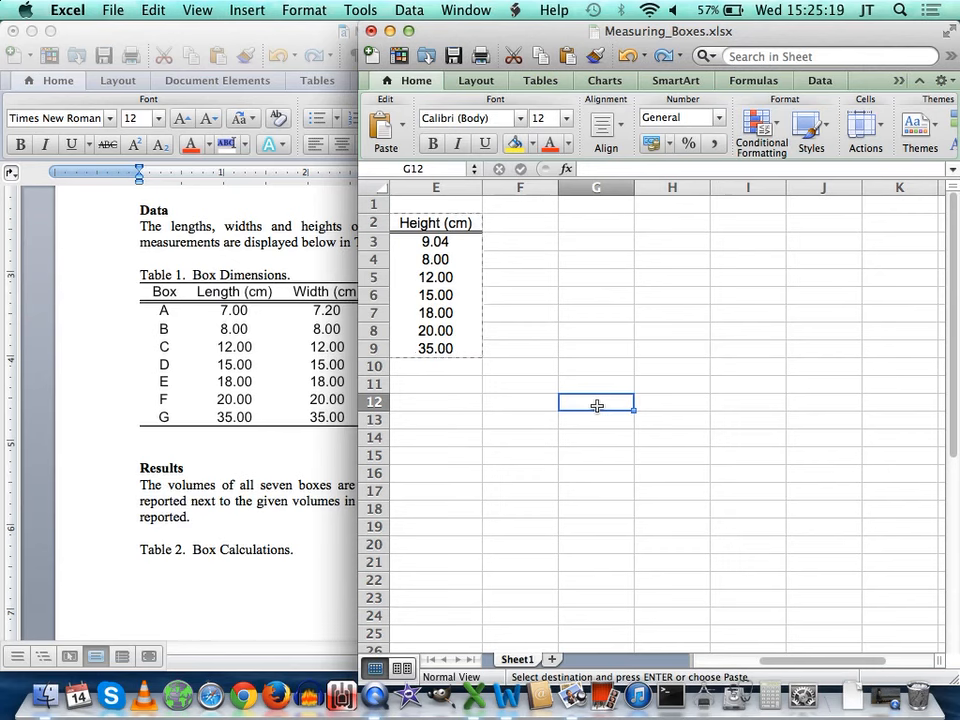
pyautogui.write('Box')
pyautogui.press('Tab')
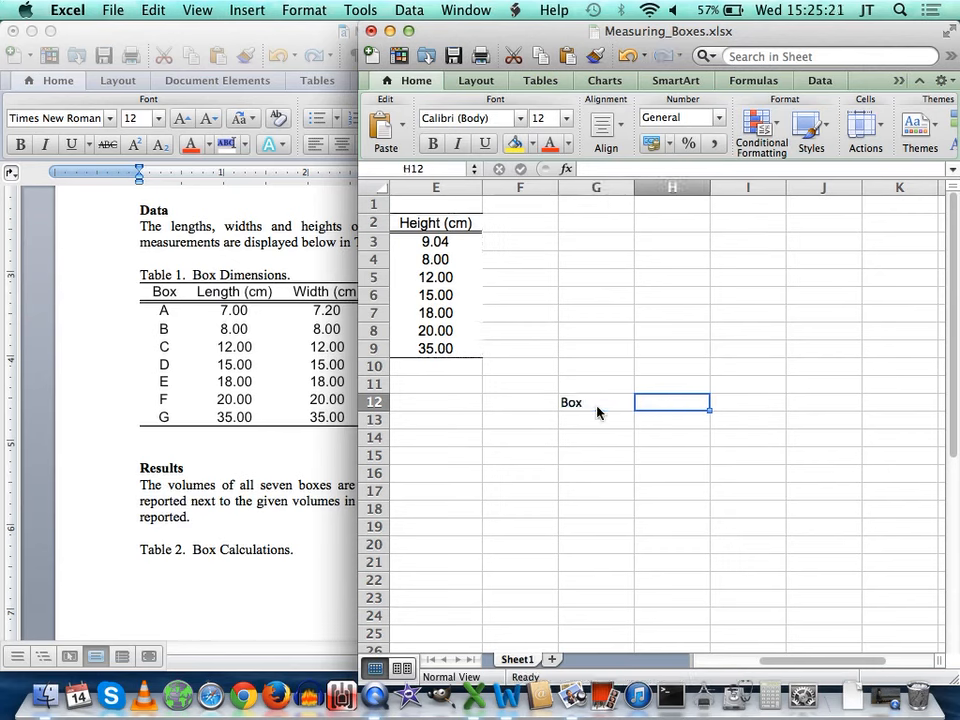
# Enter the headings "Given Volume (cm3)" in cell H12 and "Calculated Volume (cm3)" in cell I12
pyautogui.write('Given')
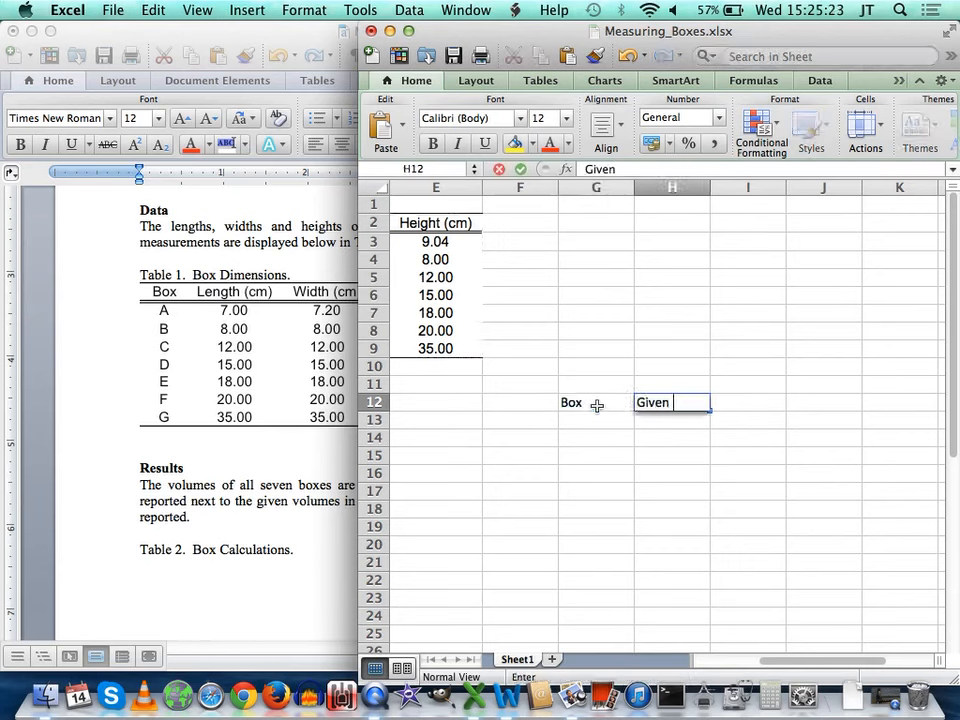
pyautogui.write(' Volume')
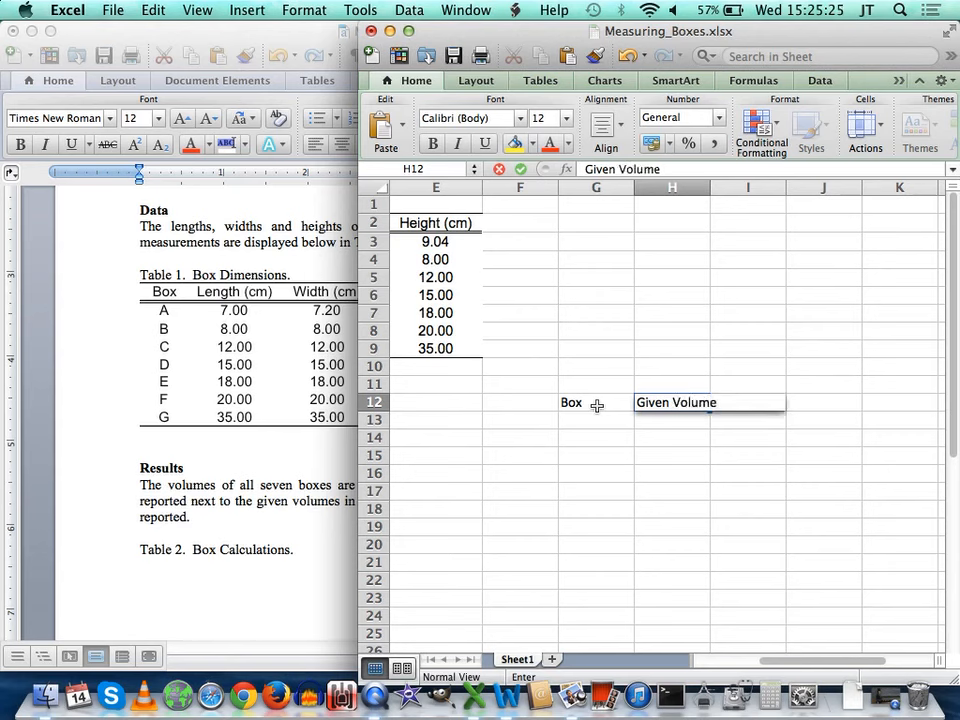
pyautogui.write(' (cm3')
pyautogui.press('Tab')
pyautogui.write('C')
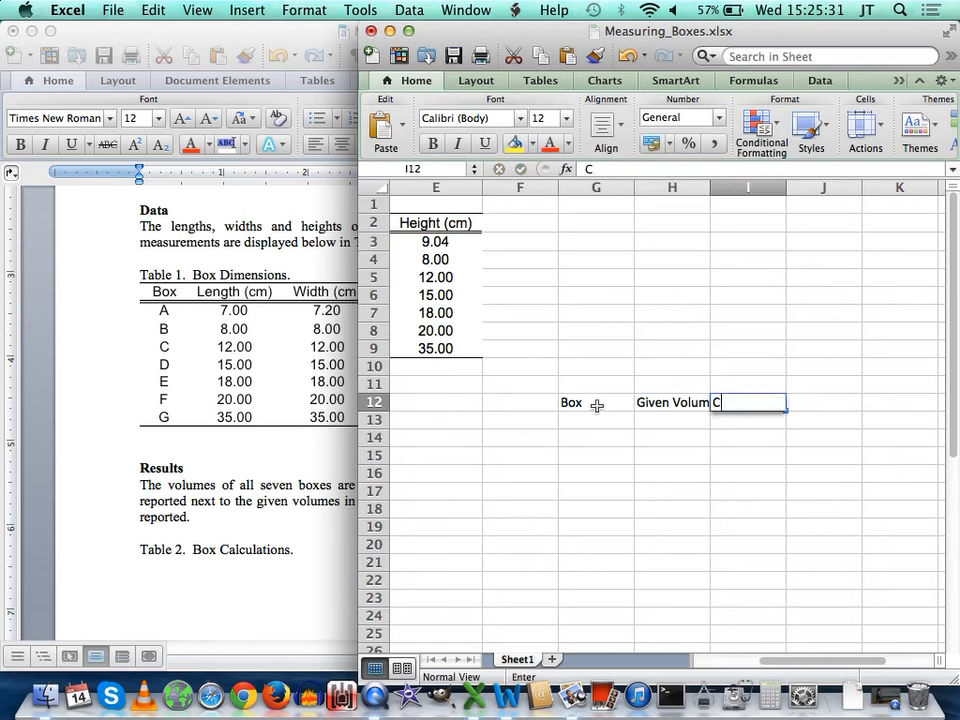
pyautogui.write('alculated V')
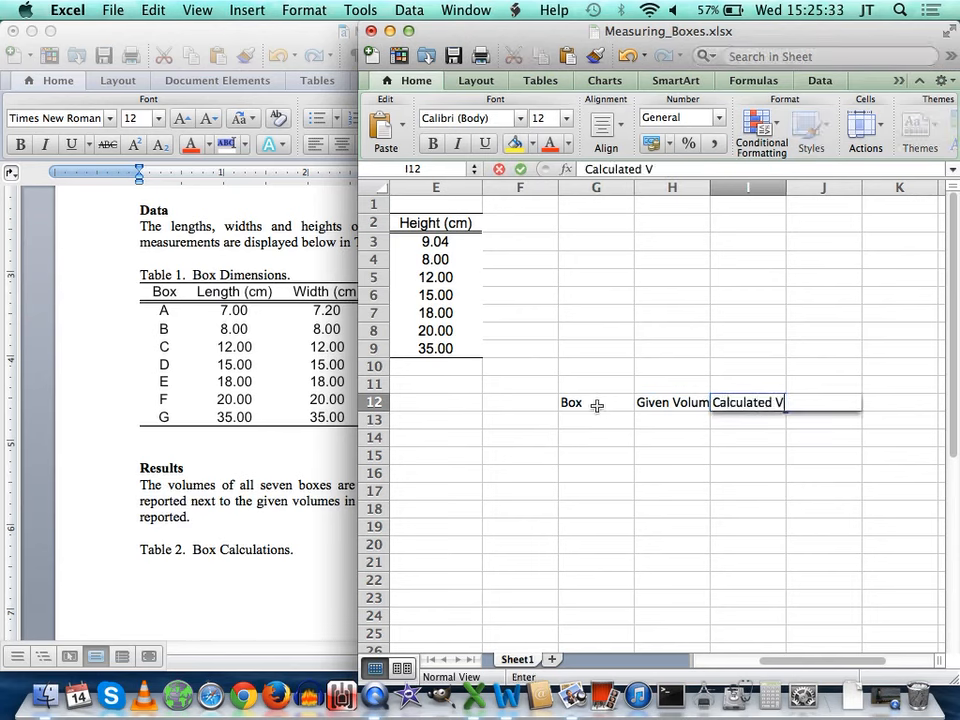
pyautogui.write('olume (cm3')
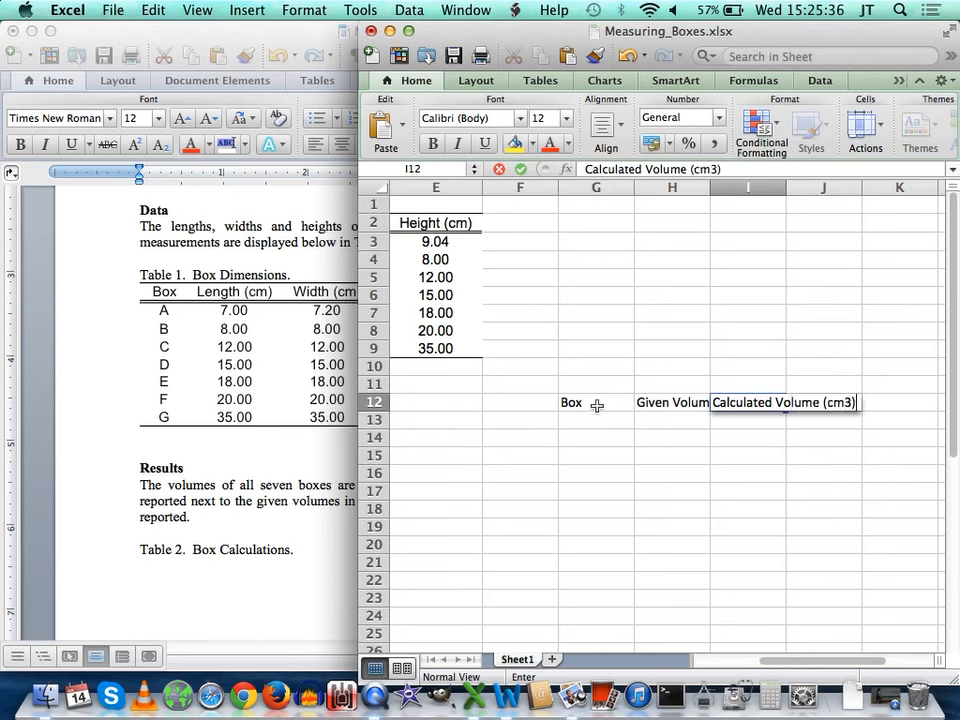
pyautogui.press('Return')
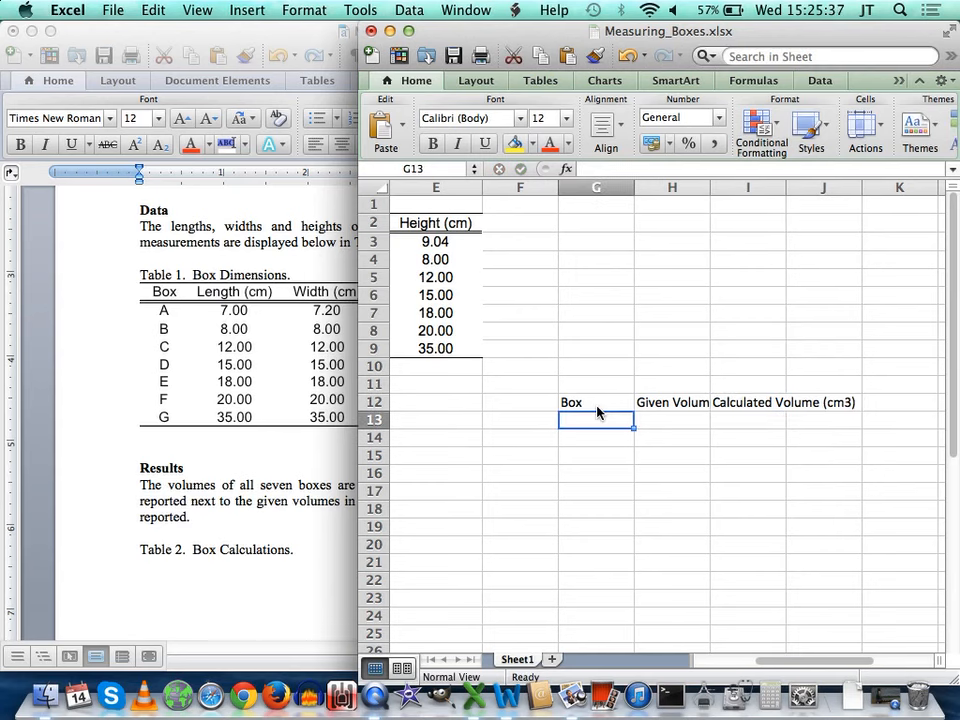
# Enter the heading "Percent Difference" in cell J12 of the second table
pyautogui.press('Up')
pyautogui.press('Right')
pyautogui.press('Right')
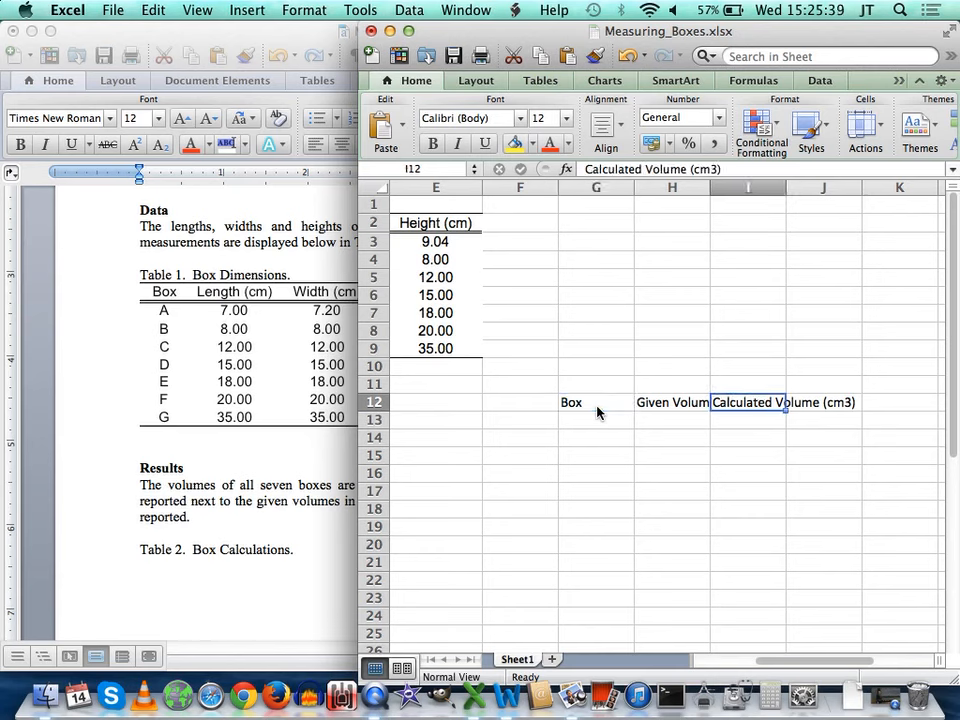
pyautogui.press('Right')
pyautogui.write('Pe')
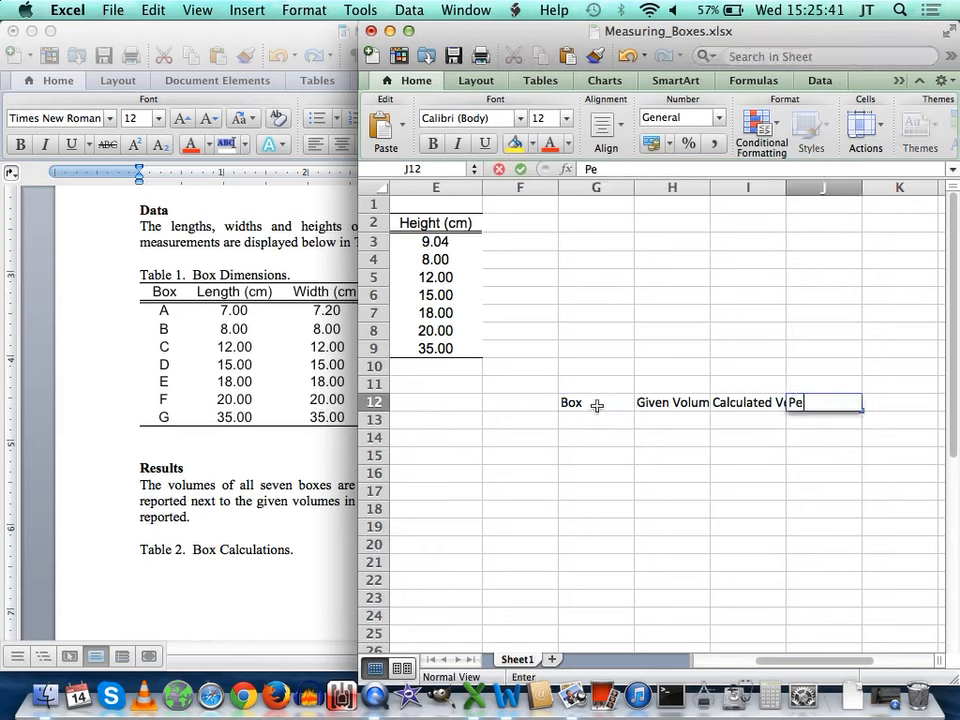
pyautogui.write('rcent Diffenc')
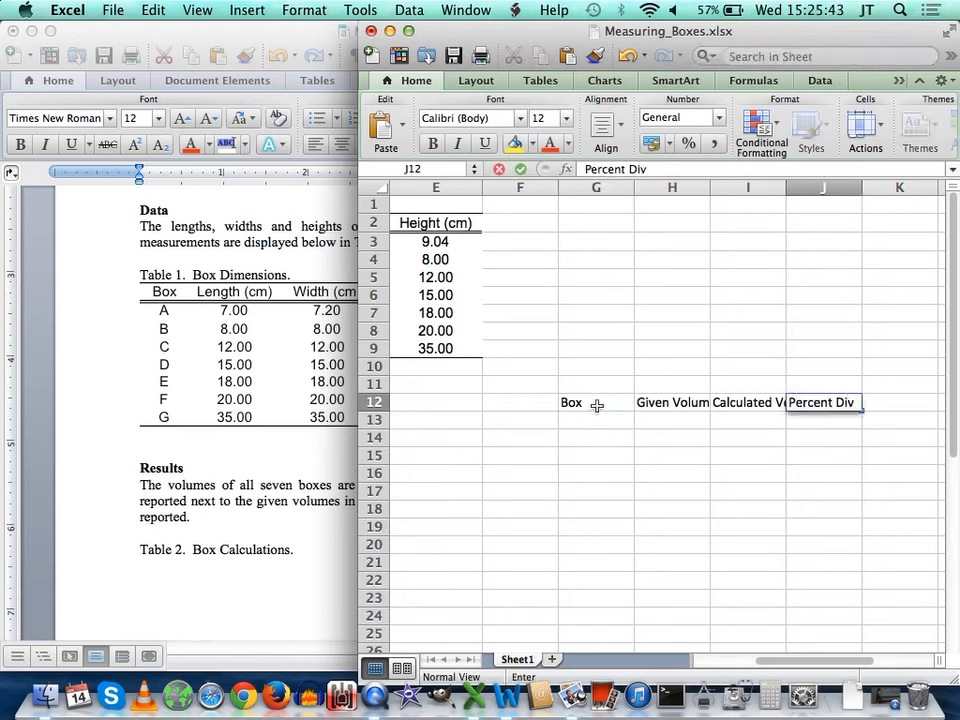
pyautogui.press('BackSpace')
pyautogui.press('BackSpace')
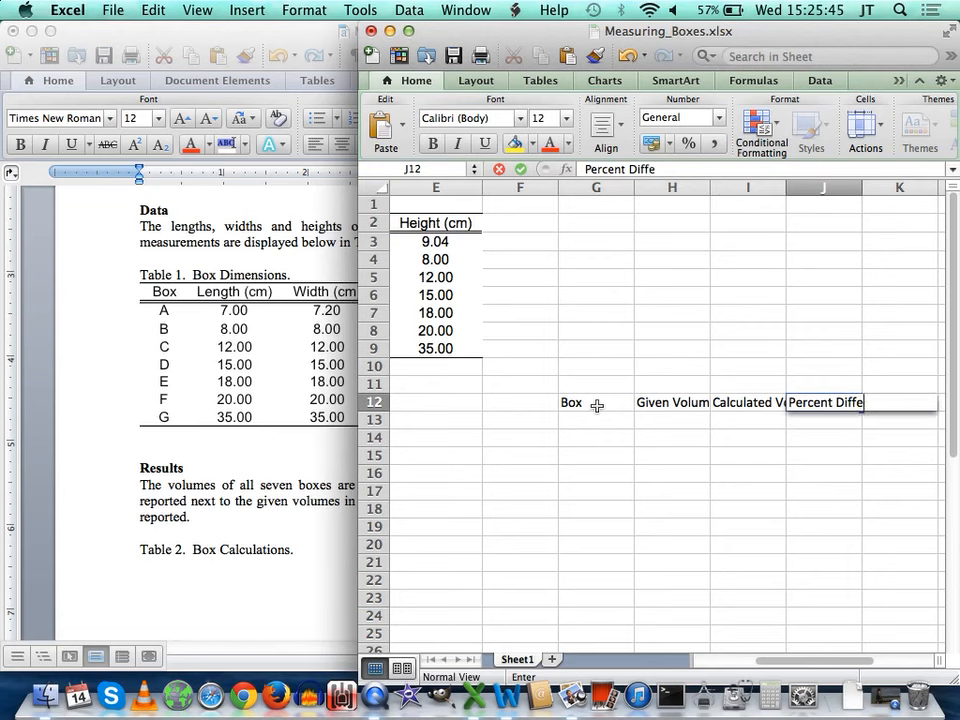
pyautogui.write('rence')
pyautogui.press('Return')
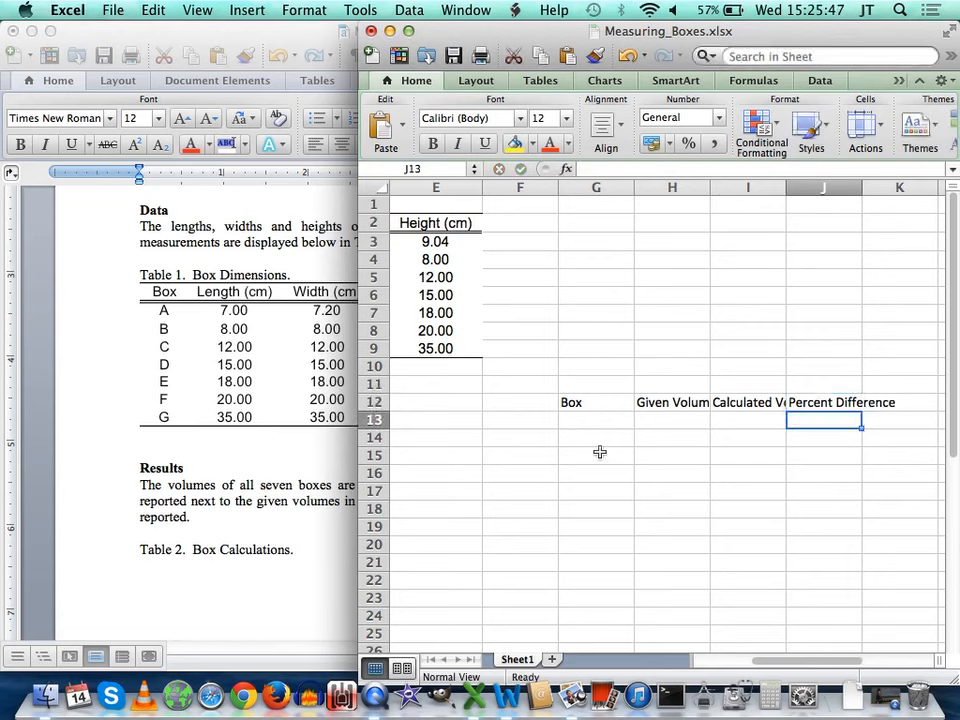
# Swap the two volume headings so "Calculated Volume (cm3)" is in H12 and "Given Volume (cm3)" is in I12
pyautogui.click(659, 400)
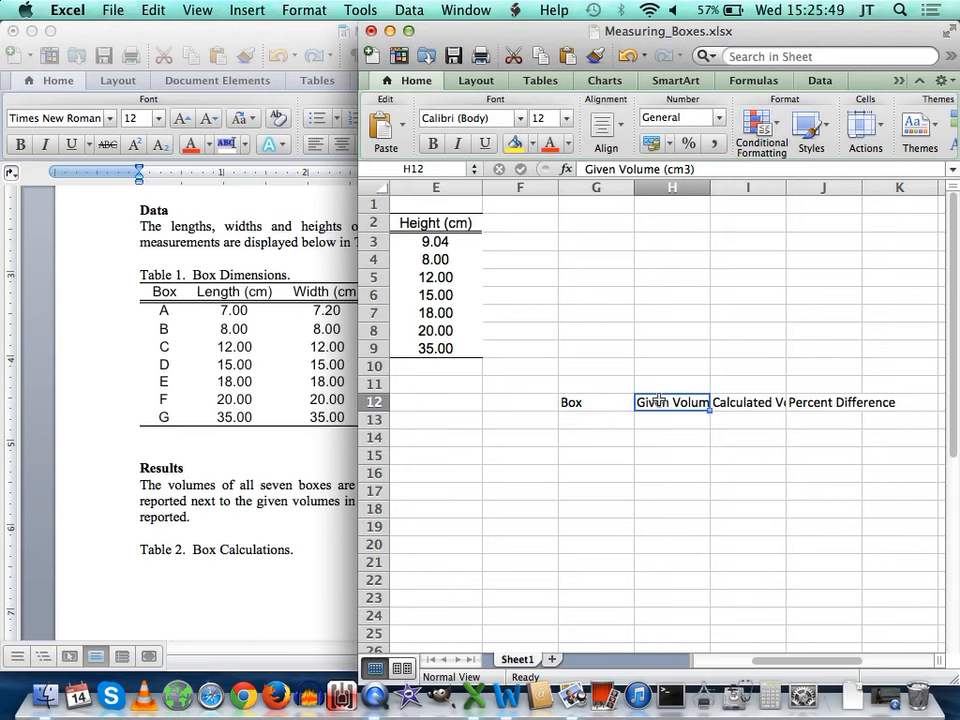
pyautogui.moveTo(659, 400); pyautogui.dragTo(744, 422)
pyautogui.click(746, 400)
pyautogui.press('super+x')
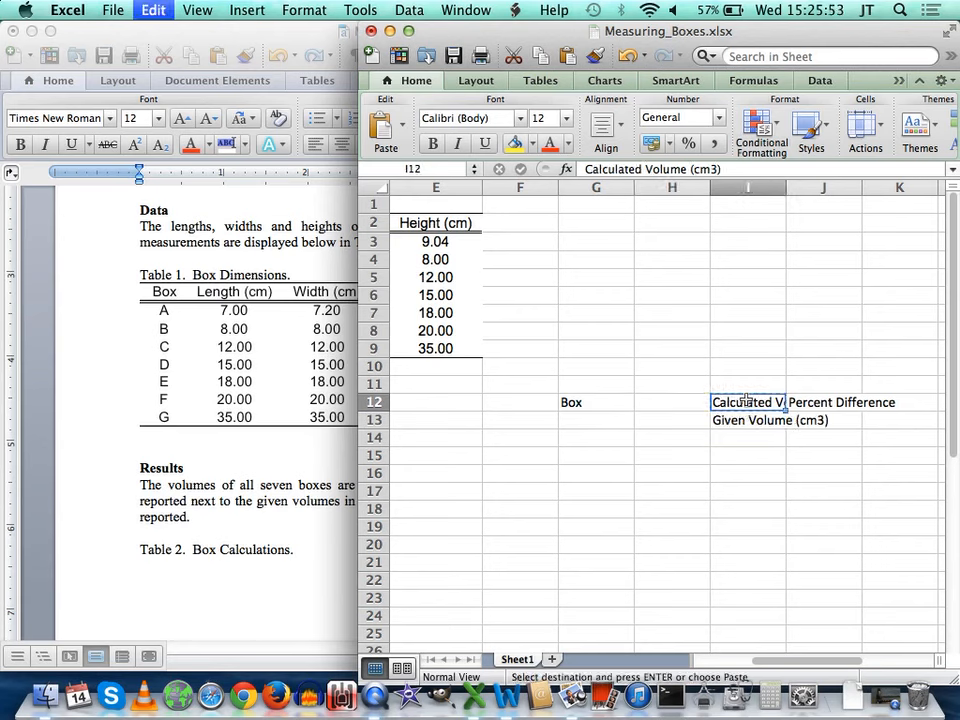
pyautogui.click(677, 403)
pyautogui.press('super+v')
pyautogui.click(750, 420)
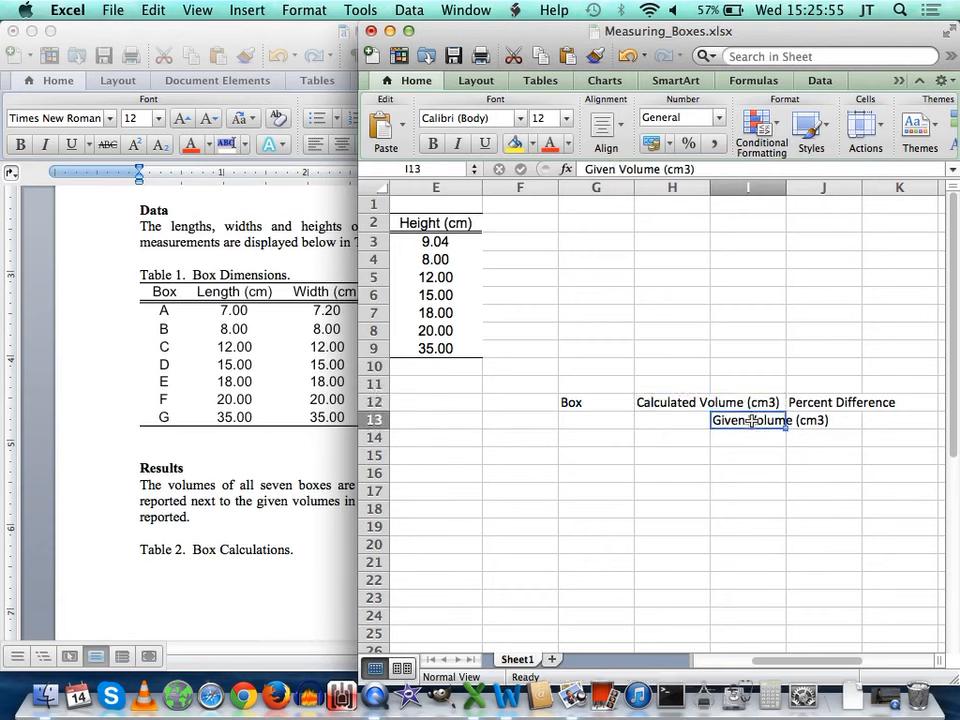
pyautogui.press('super+x')
pyautogui.click(752, 402)
pyautogui.press('super+v')
pyautogui.click(750, 422)
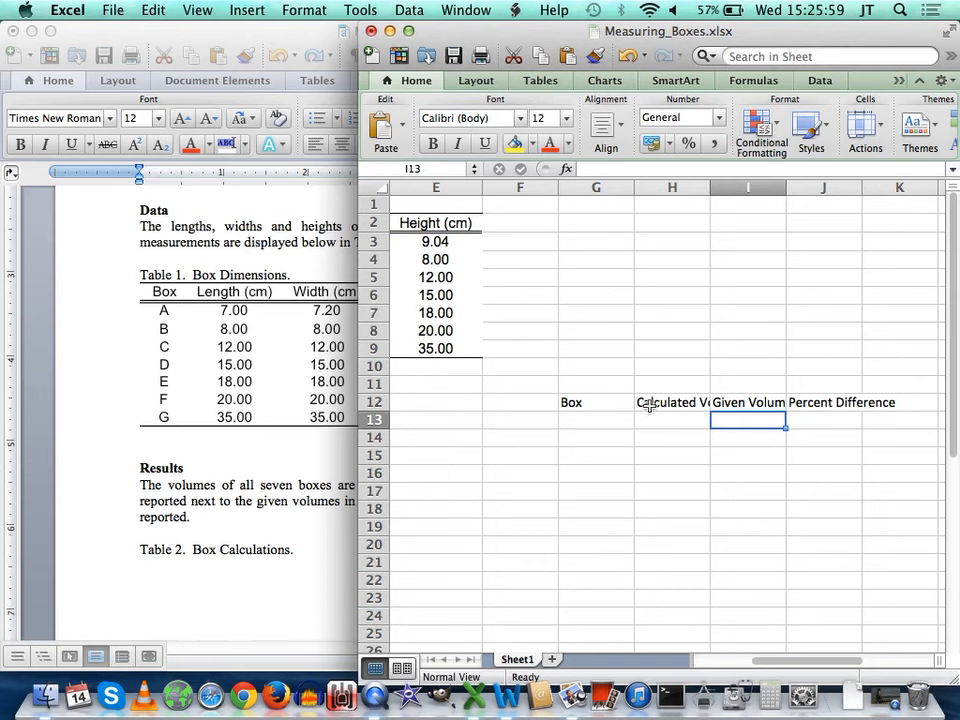
# Copy the box letters A to G from the dimensions table into cells G13 to G19 under the "Box" heading
pyautogui.click(605, 419)
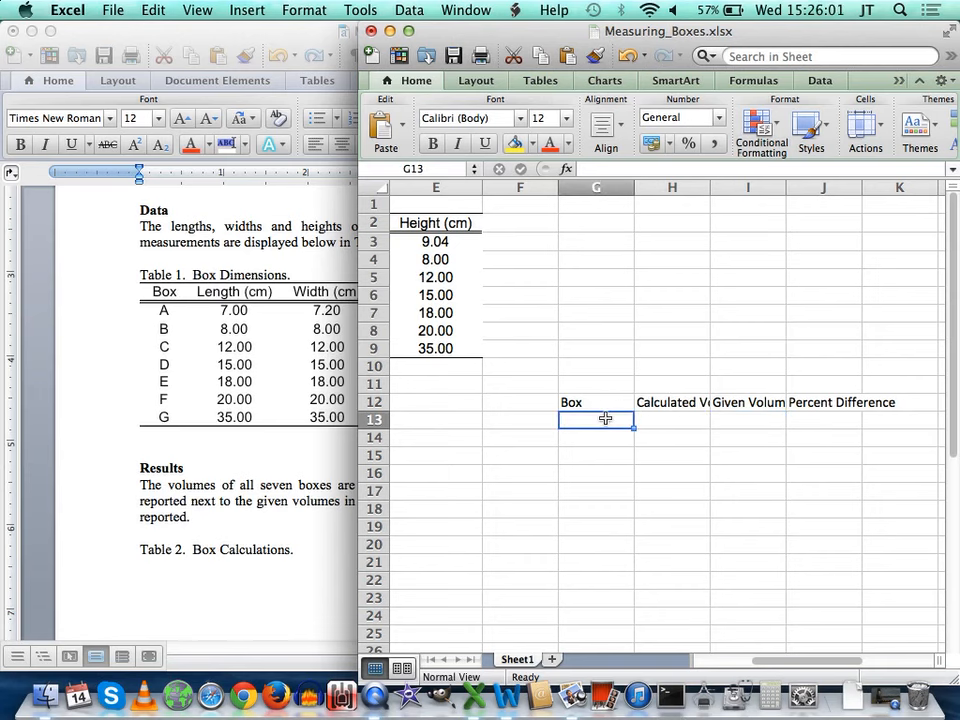
pyautogui.hscroll(-5, 605, 419)
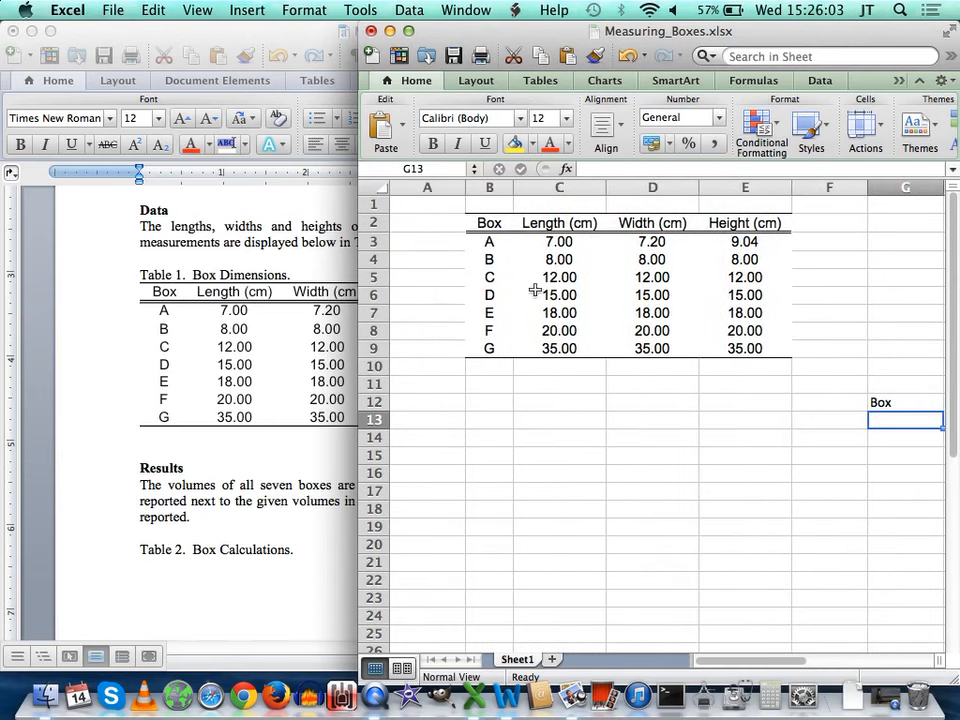
pyautogui.moveTo(489, 242); pyautogui.dragTo(489, 350)
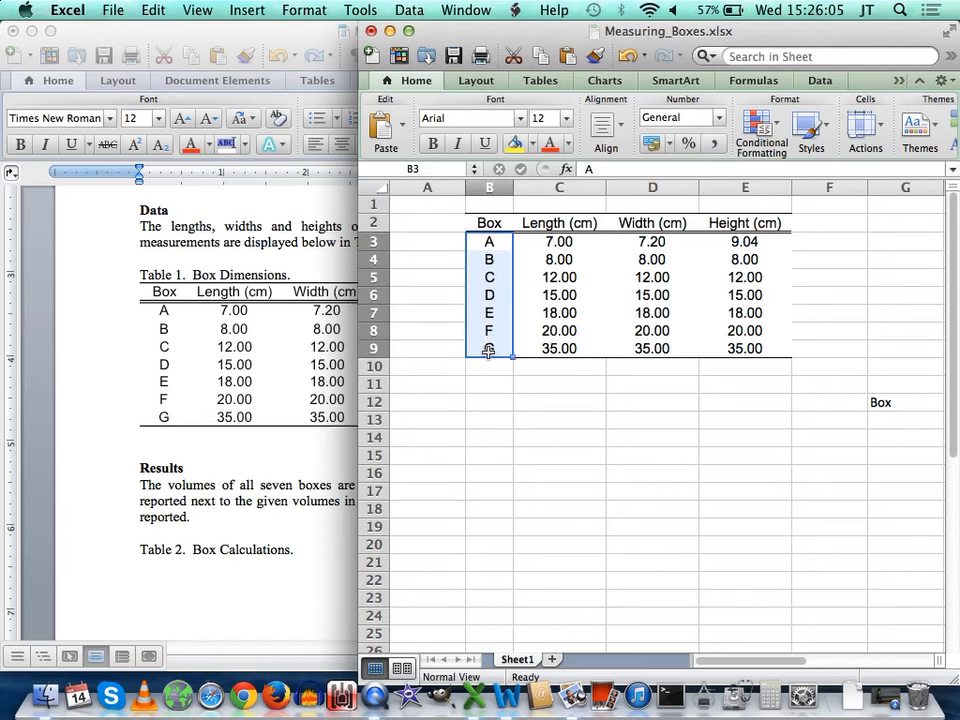
pyautogui.press('super+c')
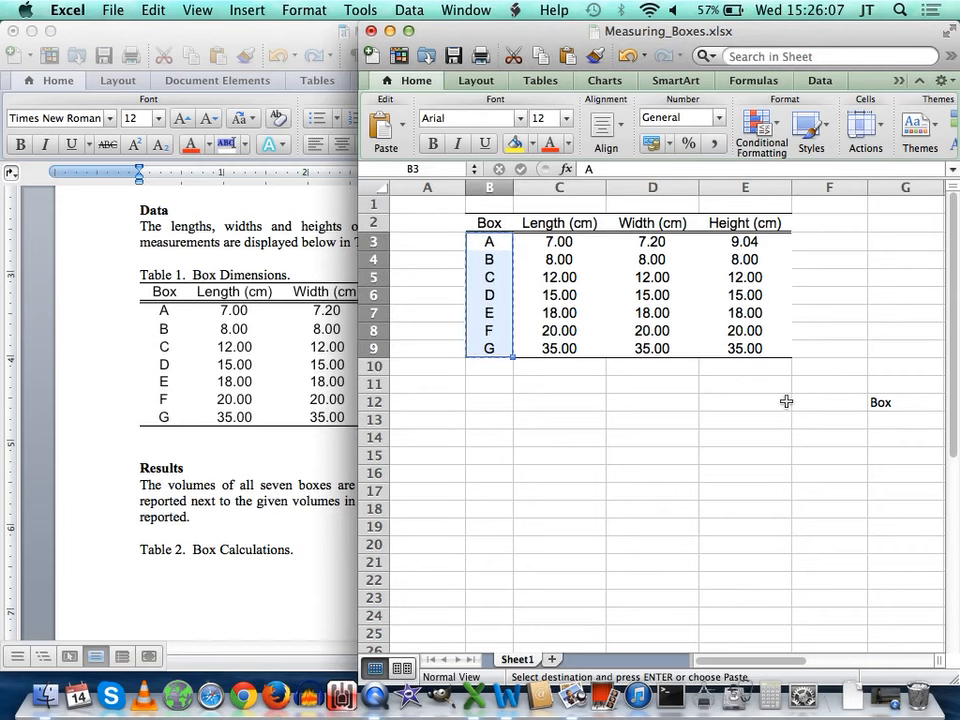
pyautogui.hscroll(5, 786, 400)
pyautogui.click(493, 419)
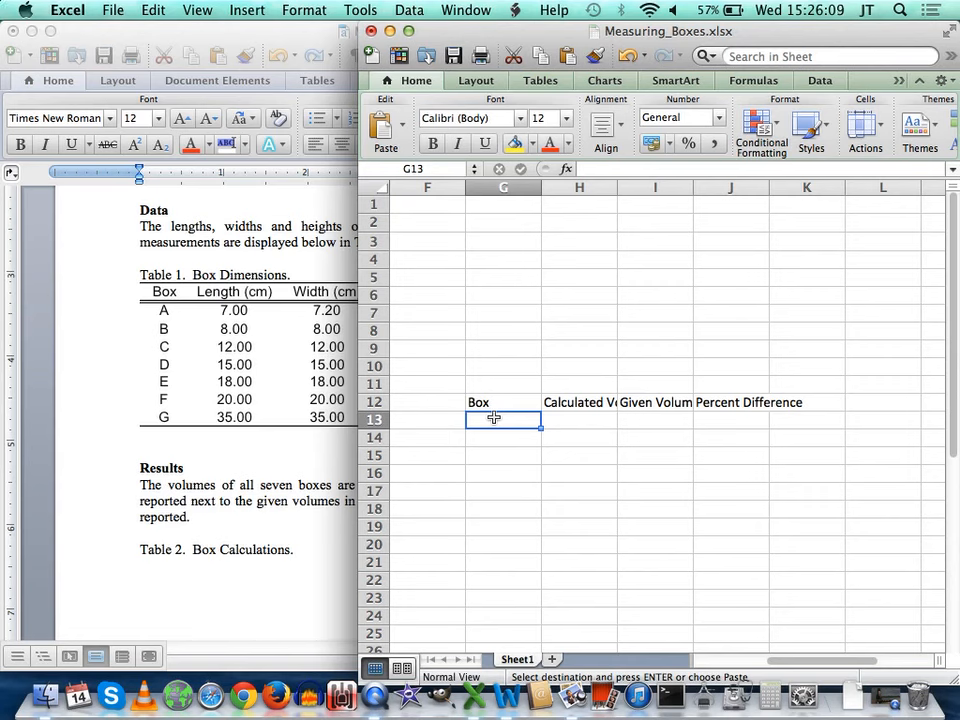
pyautogui.press('super+v')
pyautogui.click(525, 555)
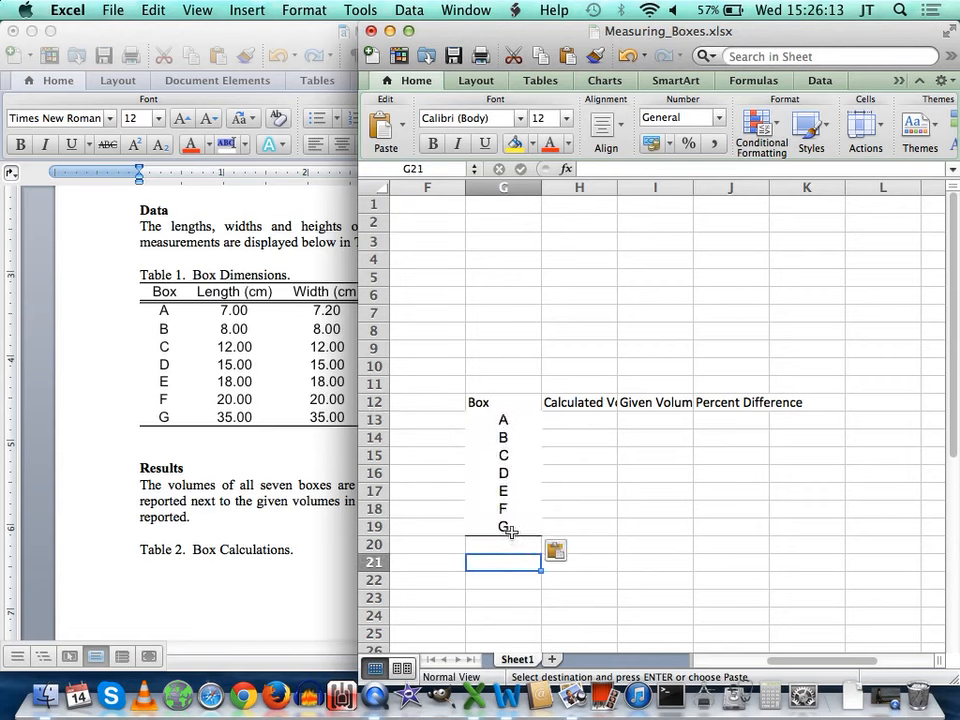
# Calculate box A's volume in cell H13 with the formula =C3*D3*E3, multiplying its length, width and height
pyautogui.click(566, 419)
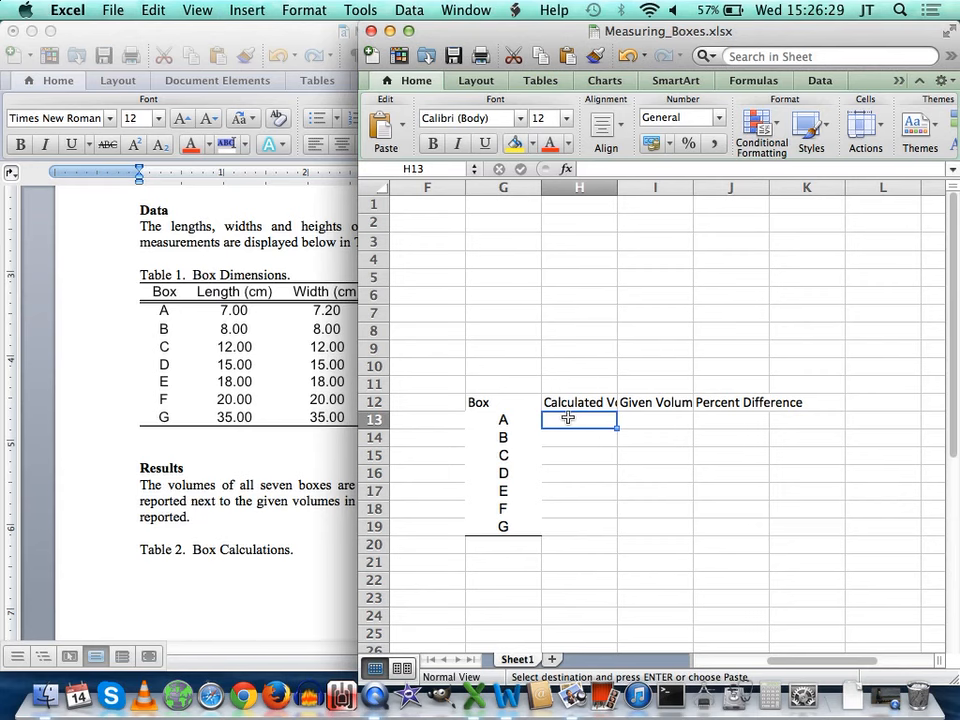
pyautogui.hscroll(-3, 567, 418)
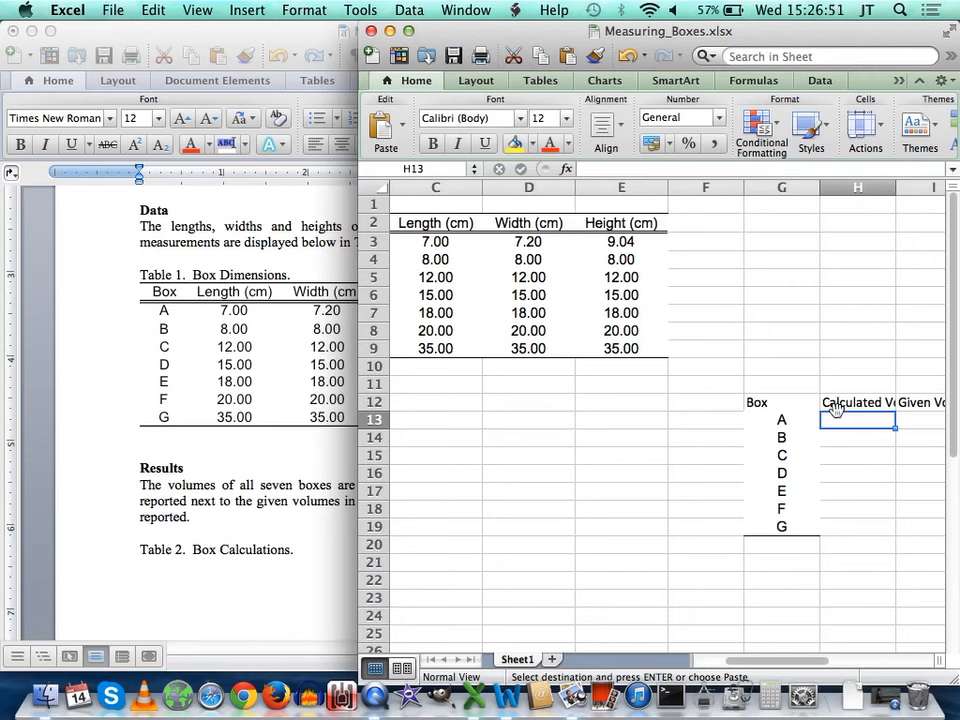
pyautogui.write('=')
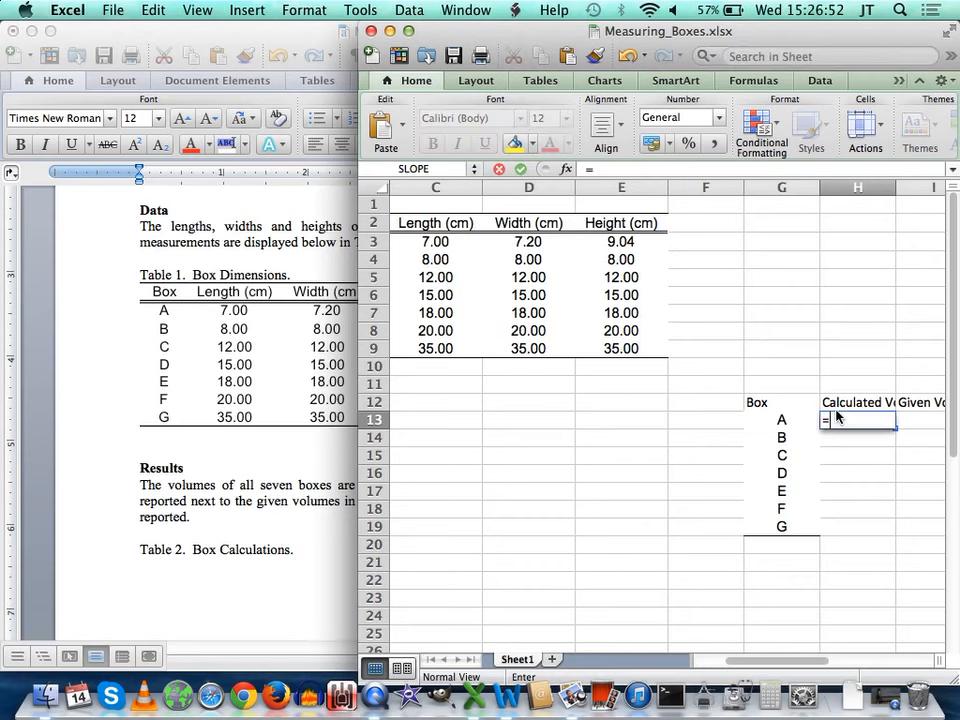
pyautogui.click(438, 241)
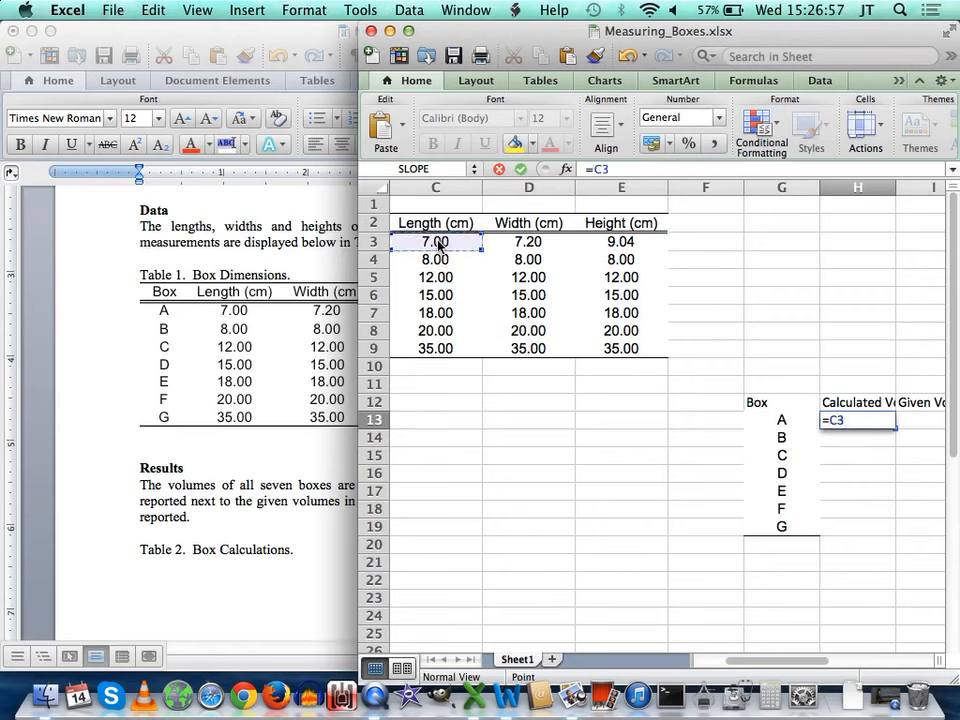
pyautogui.write('*')
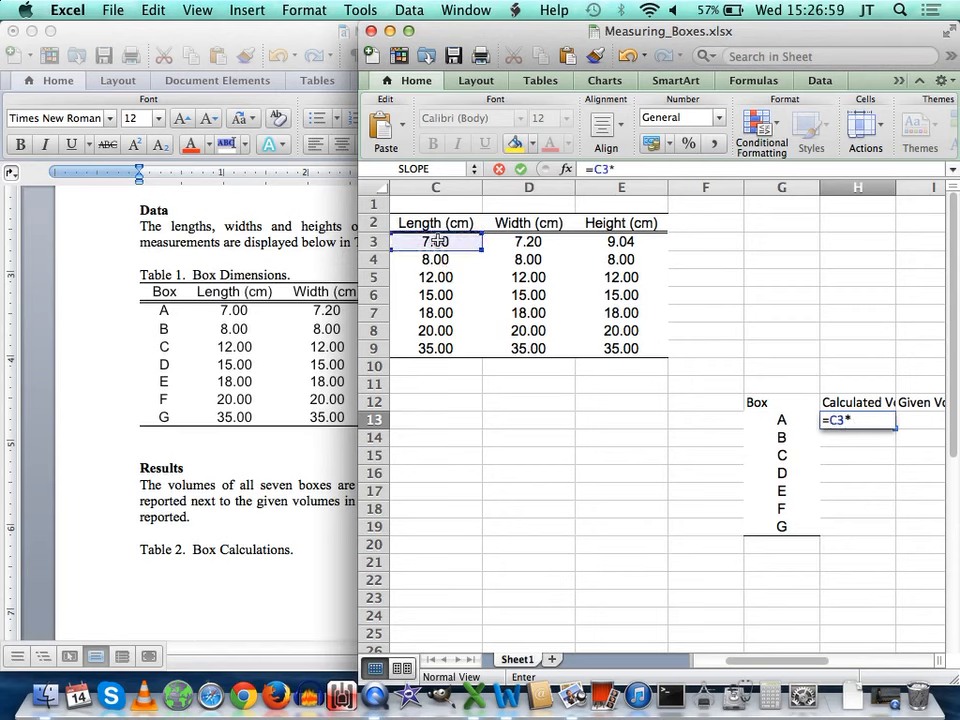
pyautogui.click(500, 242)
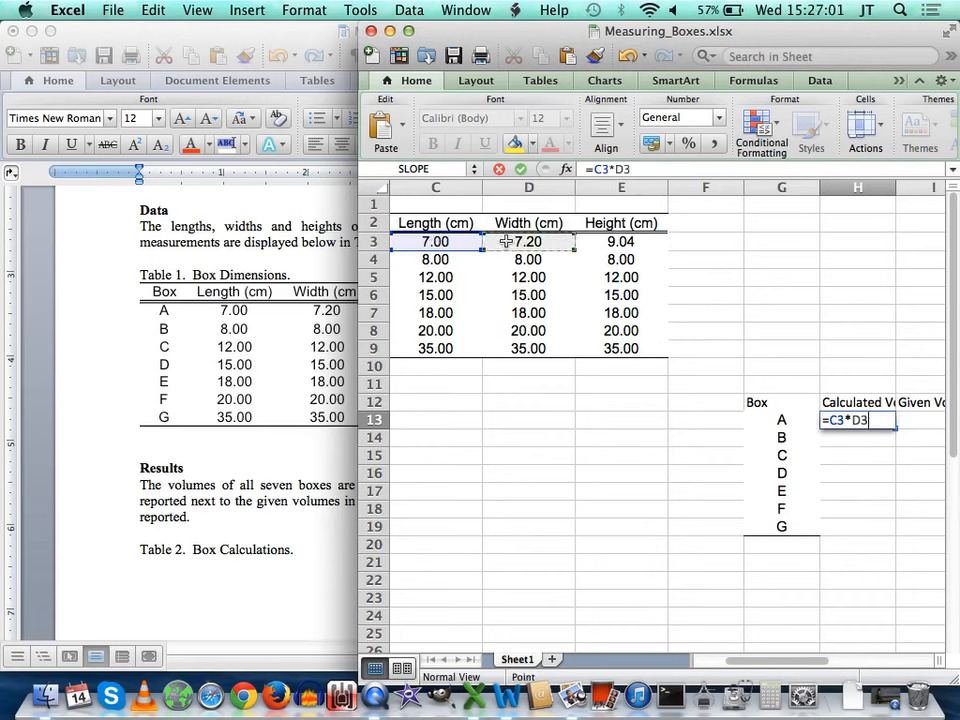
pyautogui.write('*')
pyautogui.click(601, 242)
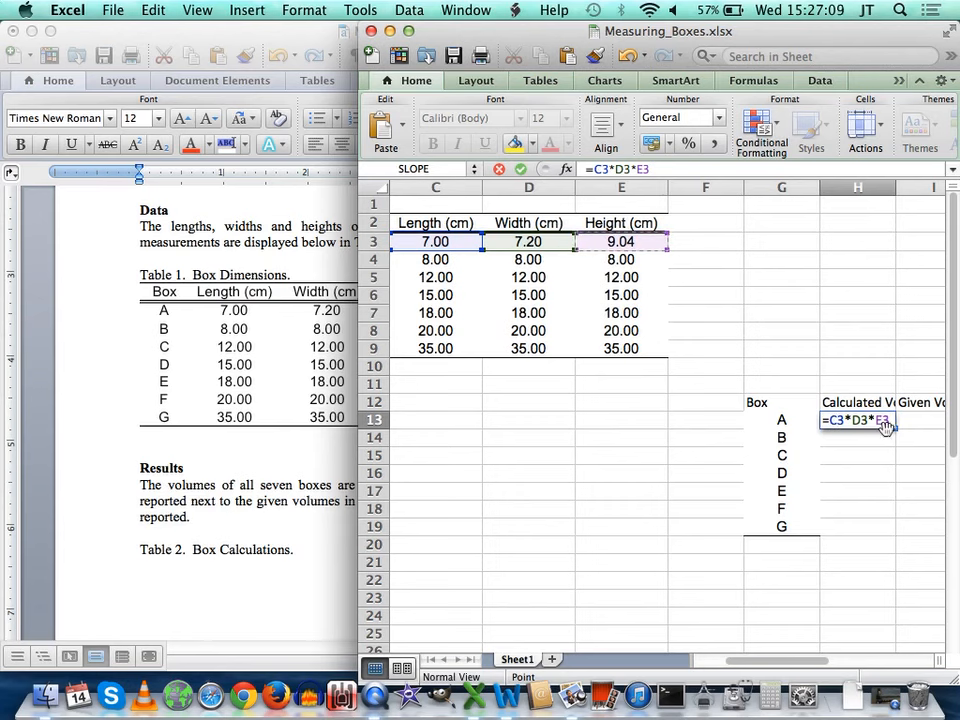
pyautogui.press('Return')
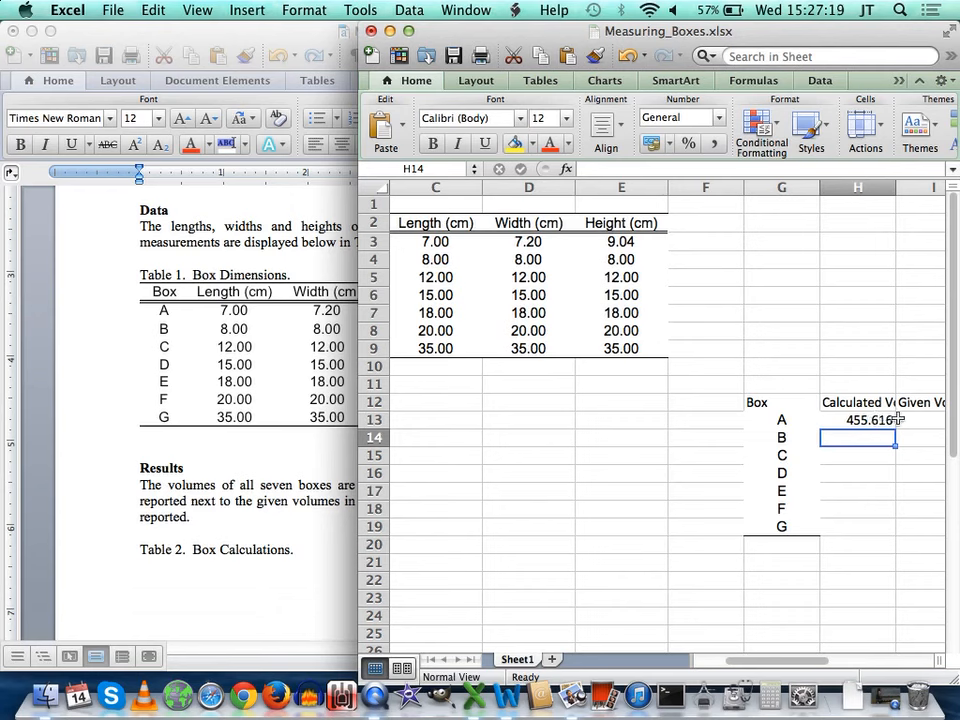
# Calculate box B's volume in cell H14 with the manually entered formula =c4*d4*e4
pyautogui.click(864, 441)
pyautogui.write('=')
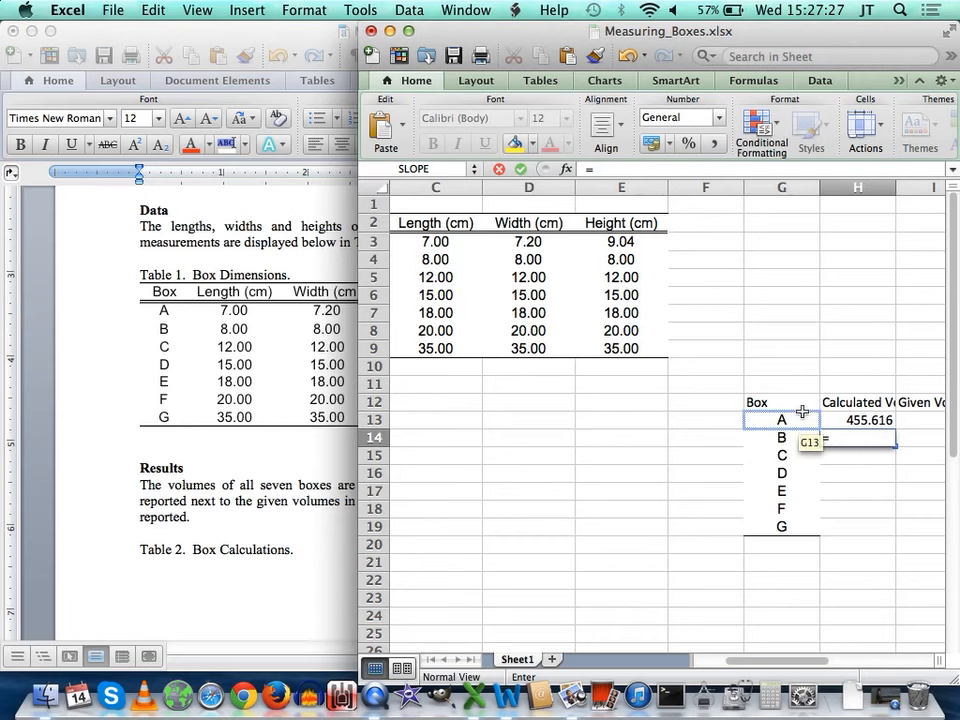
pyautogui.write('c4')
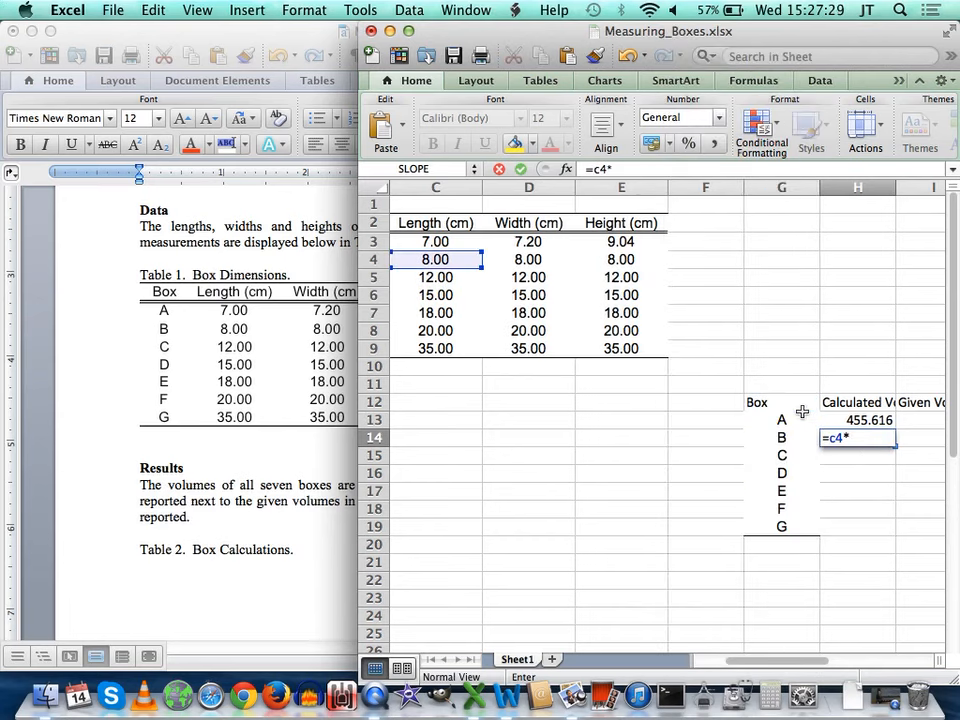
pyautogui.write('*d4*e4')
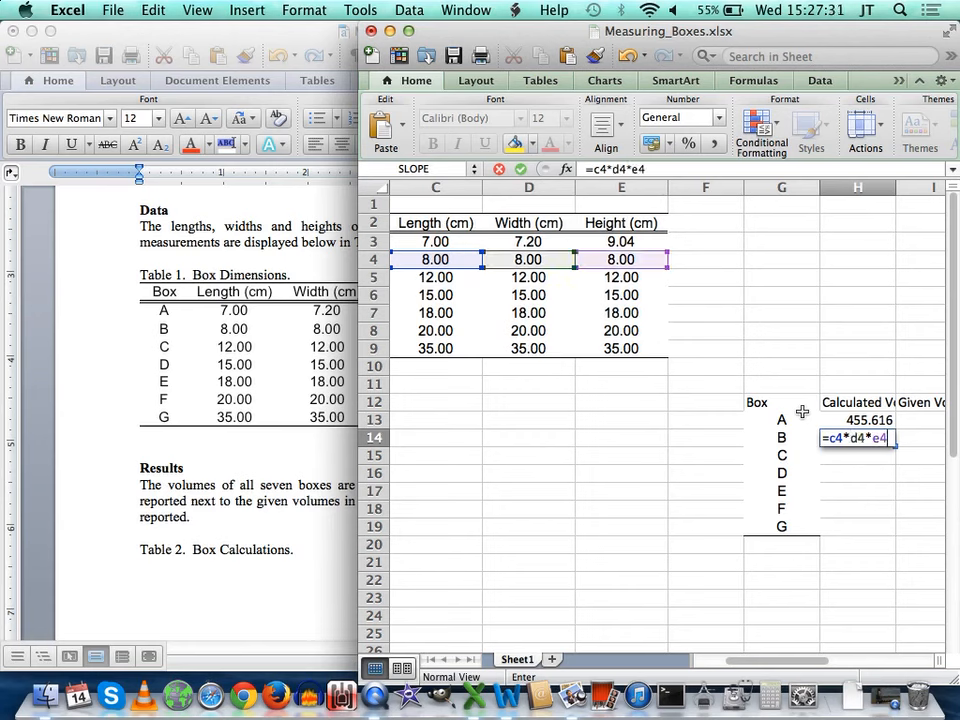
pyautogui.press('Return')
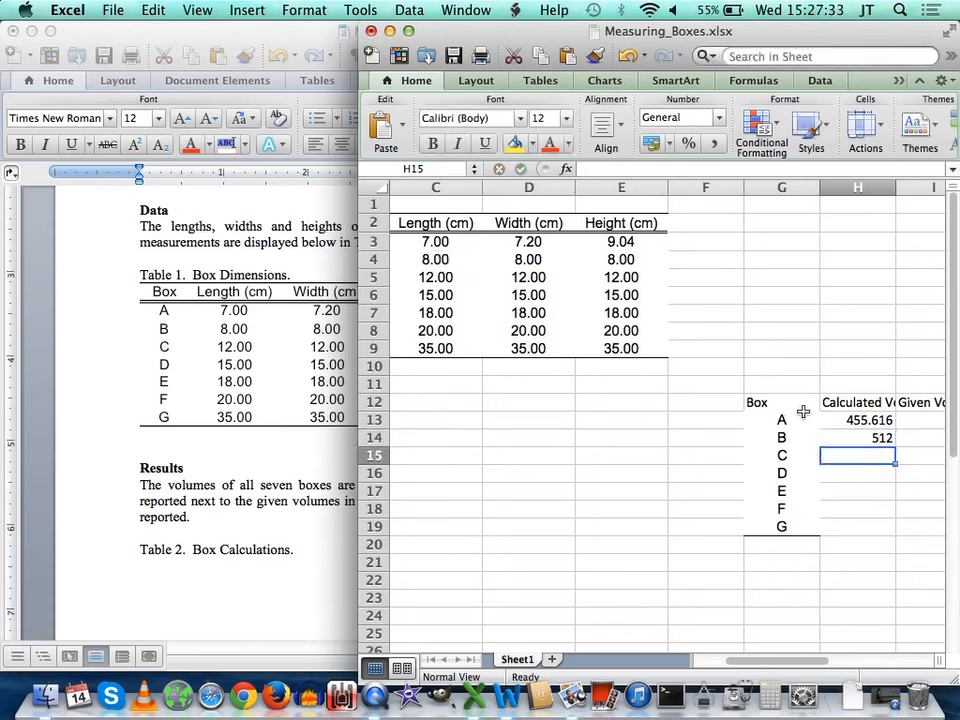
# Fill box A's volume formula from H13 down through H19 to calculate the volumes of boxes B to G
pyautogui.click(876, 439)
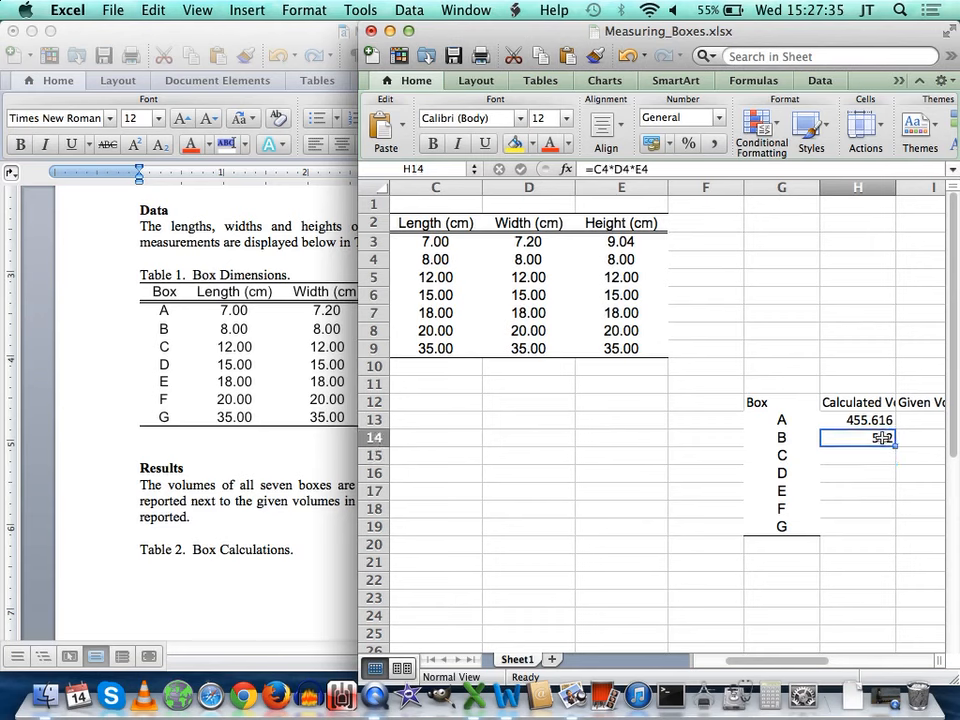
pyautogui.click(862, 420)
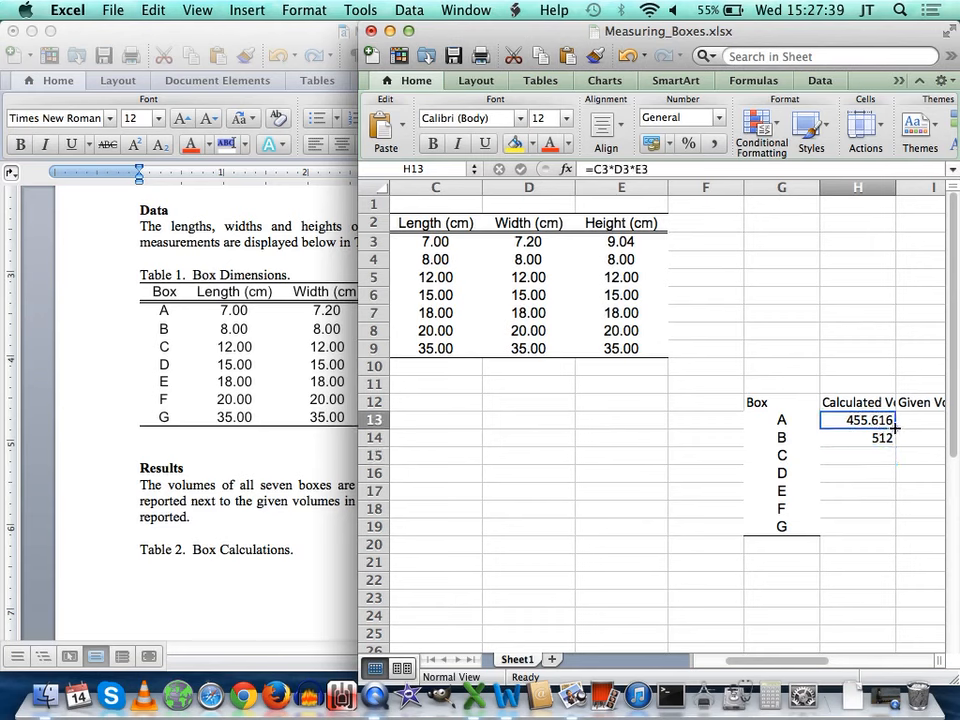
pyautogui.moveTo(896, 427); pyautogui.dragTo(898, 450)
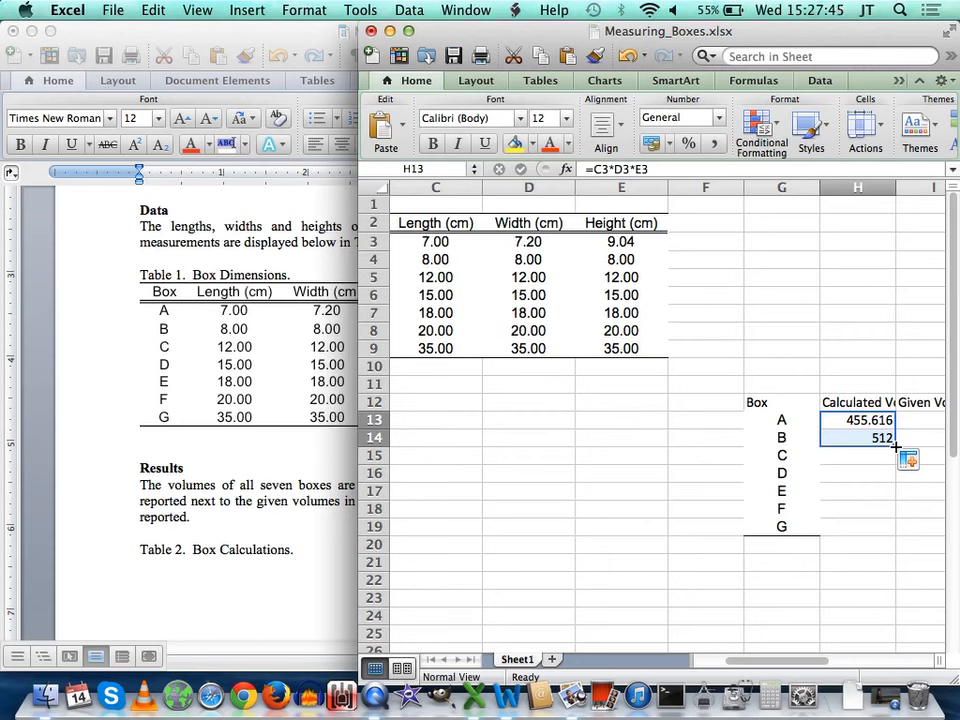
pyautogui.moveTo(896, 446); pyautogui.dragTo(894, 528)
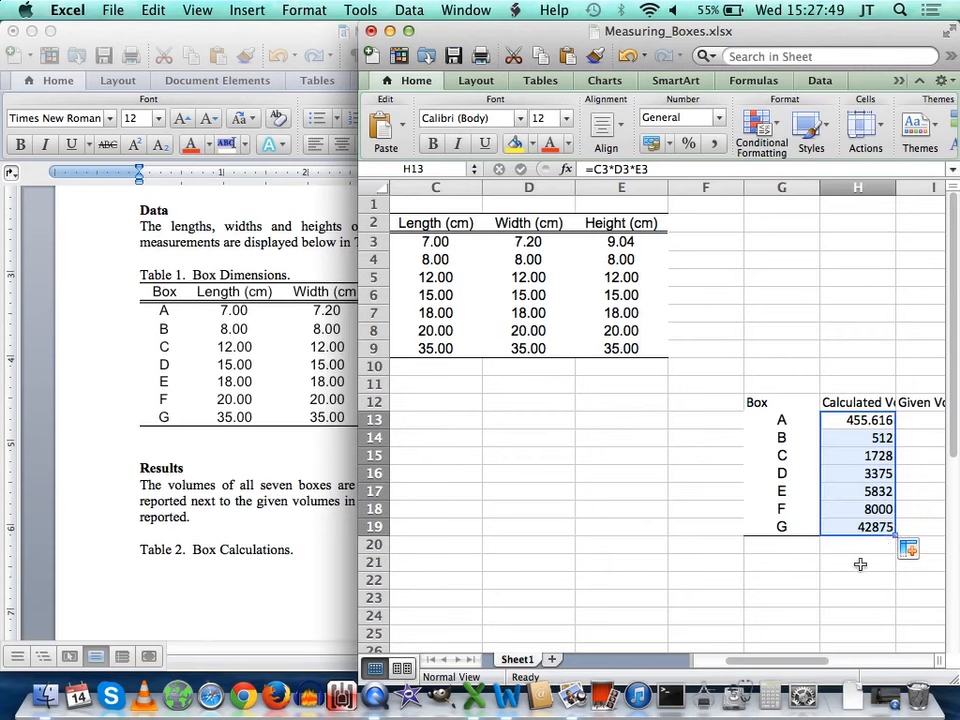
pyautogui.click(857, 563)
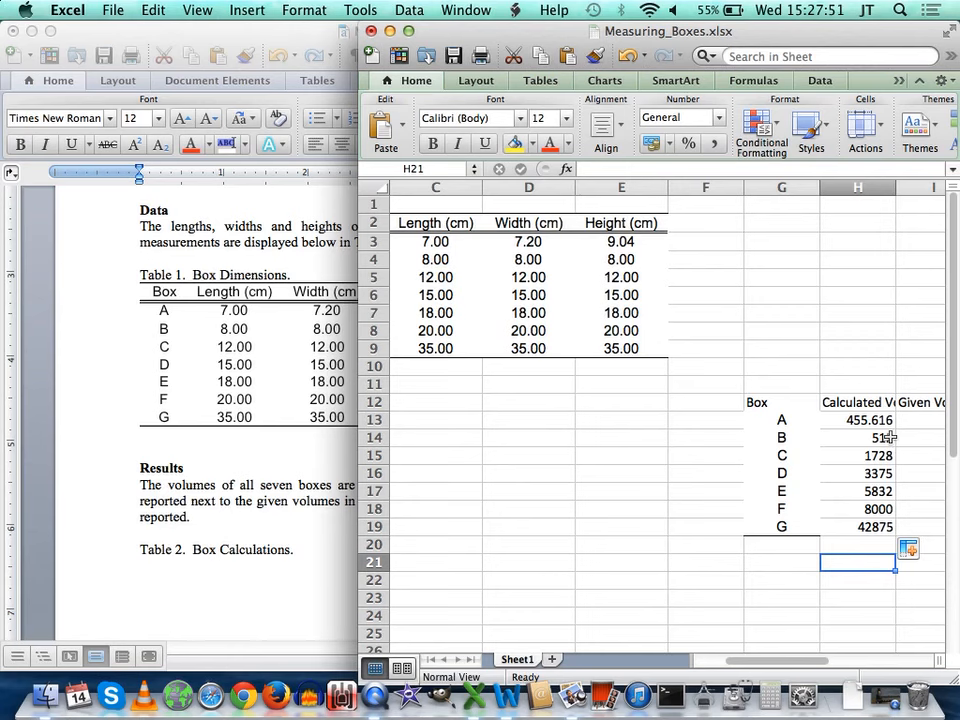
# Enter the given volumes 600, 700, 2400 and 5000 for boxes A to D in cells I13 to I16
pyautogui.hscroll(2, 889, 437)
pyautogui.click(753, 419)
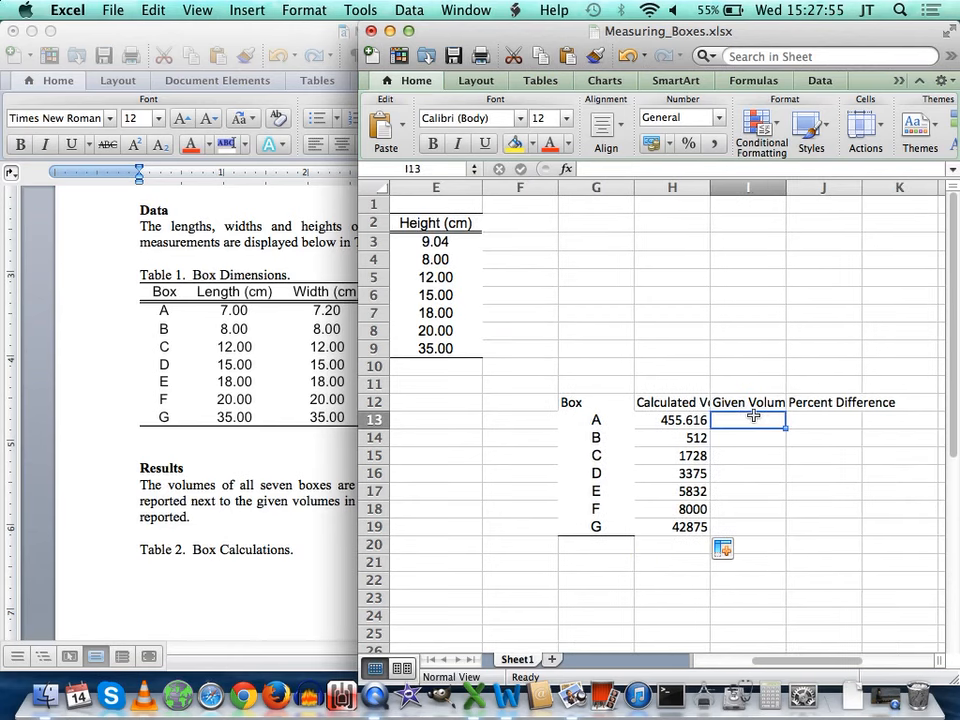
pyautogui.write('600')
pyautogui.press('Return')
pyautogui.write('70')
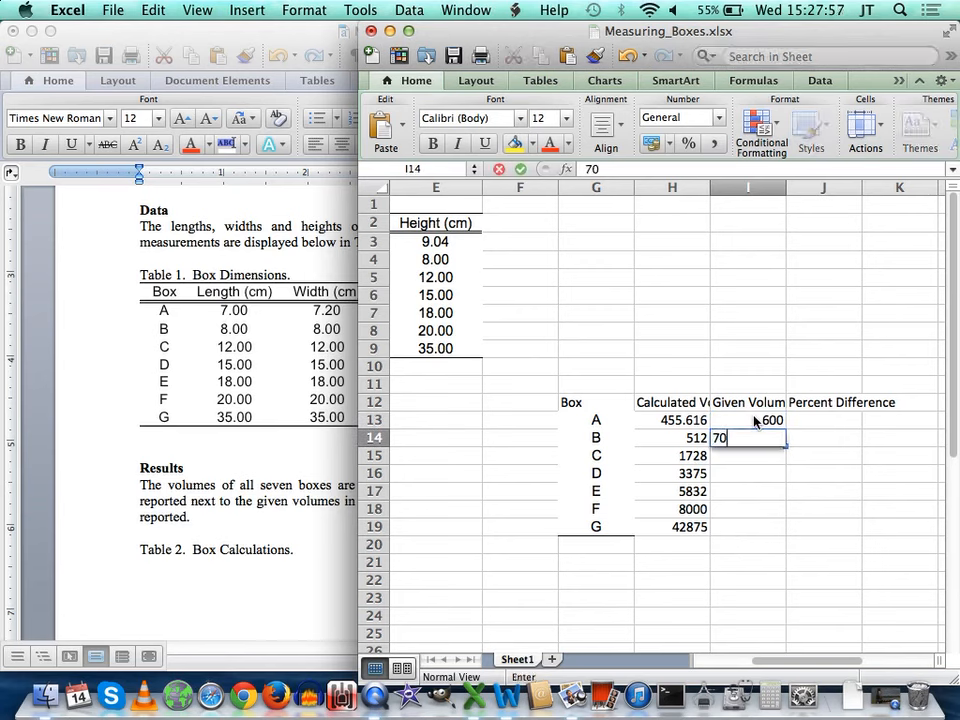
pyautogui.write('0')
pyautogui.press('Return')
pyautogui.write('2')
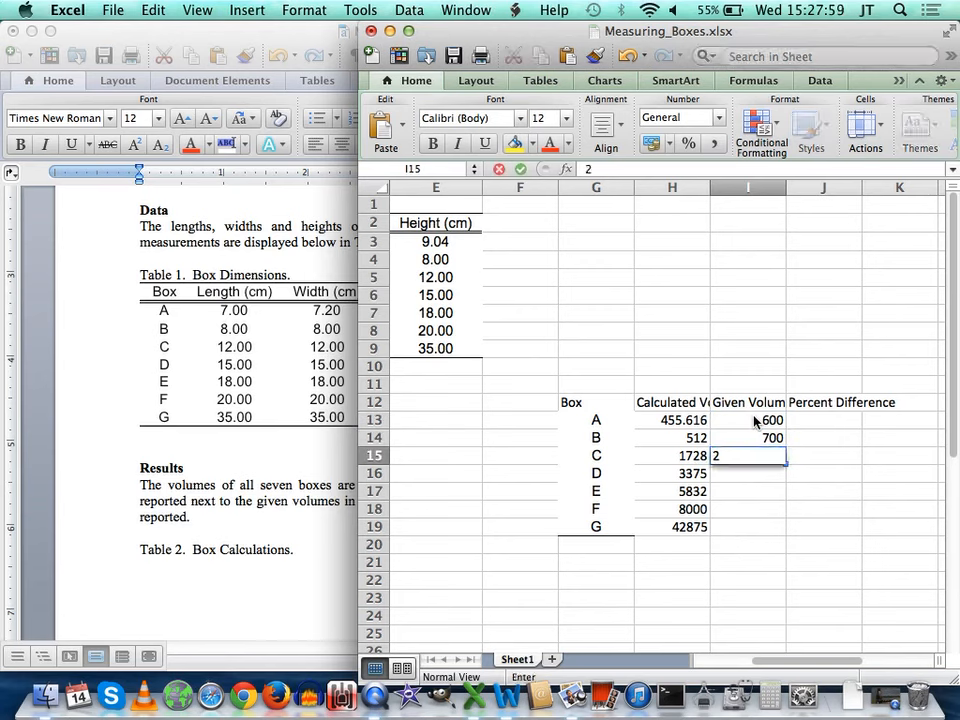
pyautogui.write('400')
pyautogui.press('Return')
pyautogui.write('50')
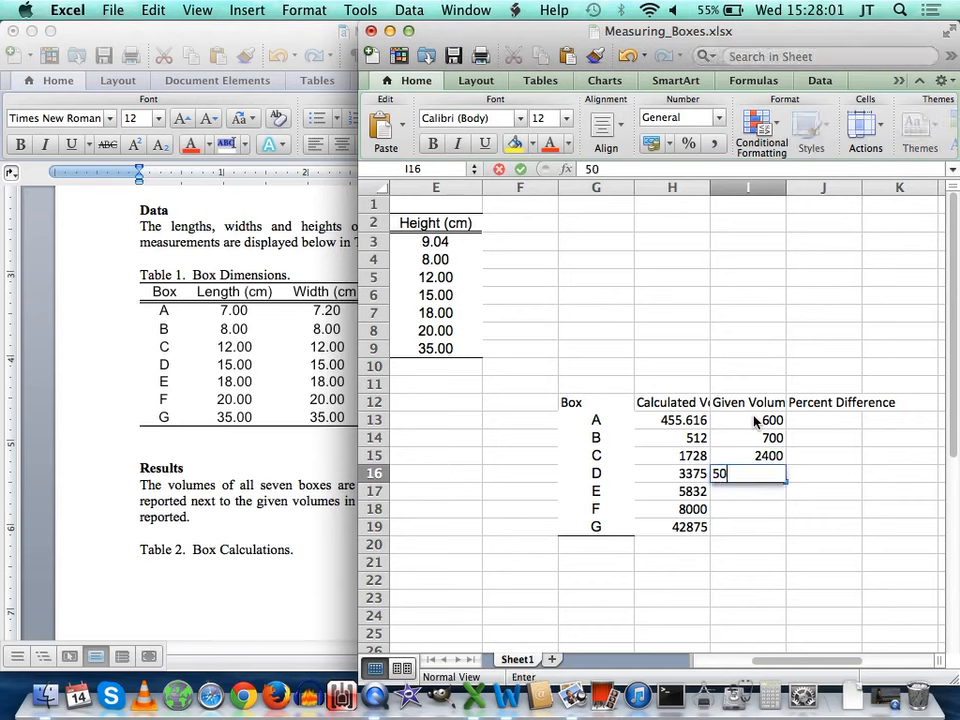
pyautogui.write('00')
pyautogui.press('Return')
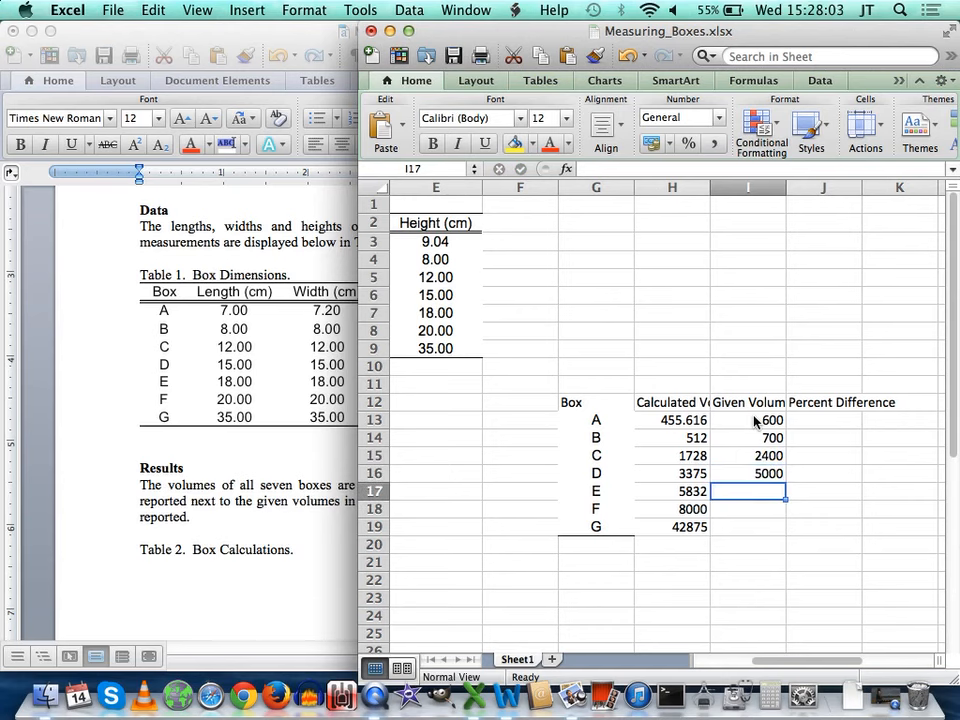
# Enter the given volumes 7000, 15000 and 80000 for boxes E to G in cells I17 to I19
pyautogui.write('7000')
pyautogui.press('Return')
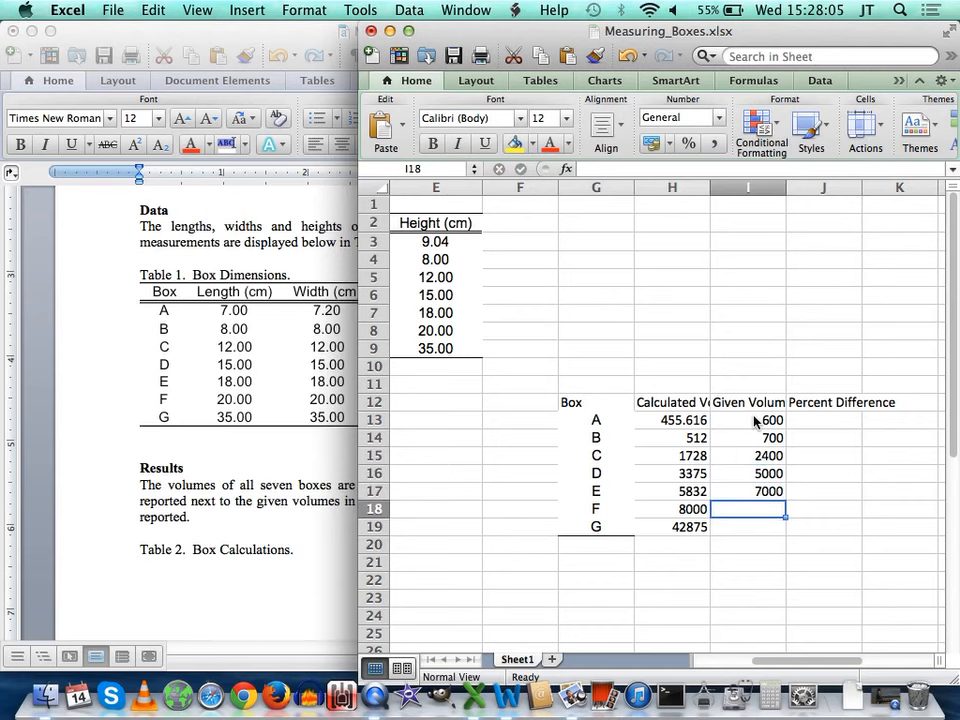
pyautogui.write('15000')
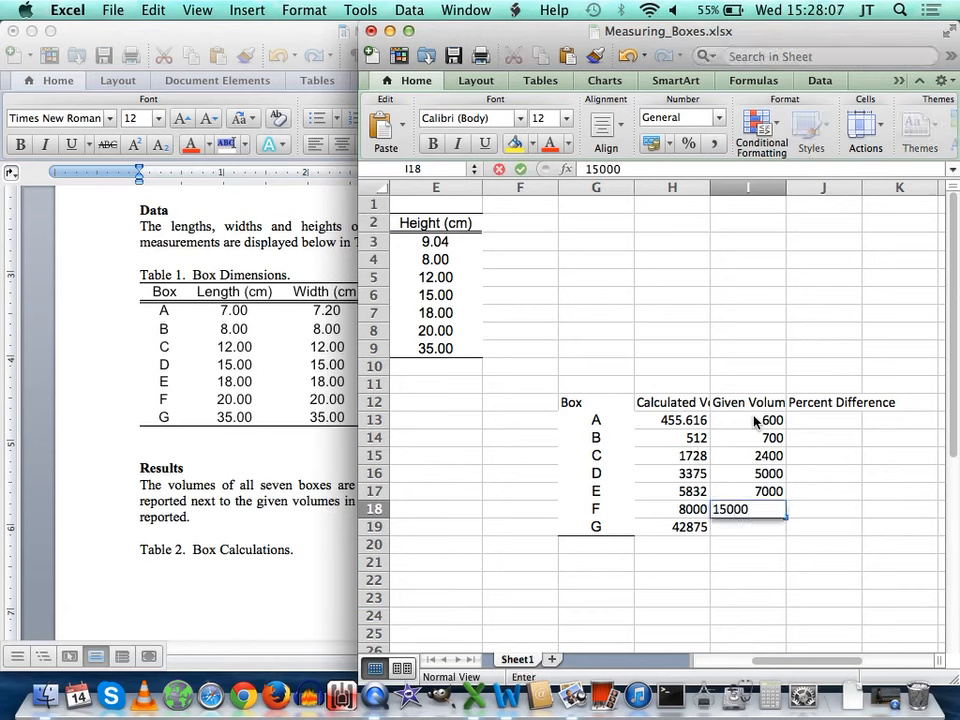
pyautogui.press('Return')
pyautogui.write('2000')
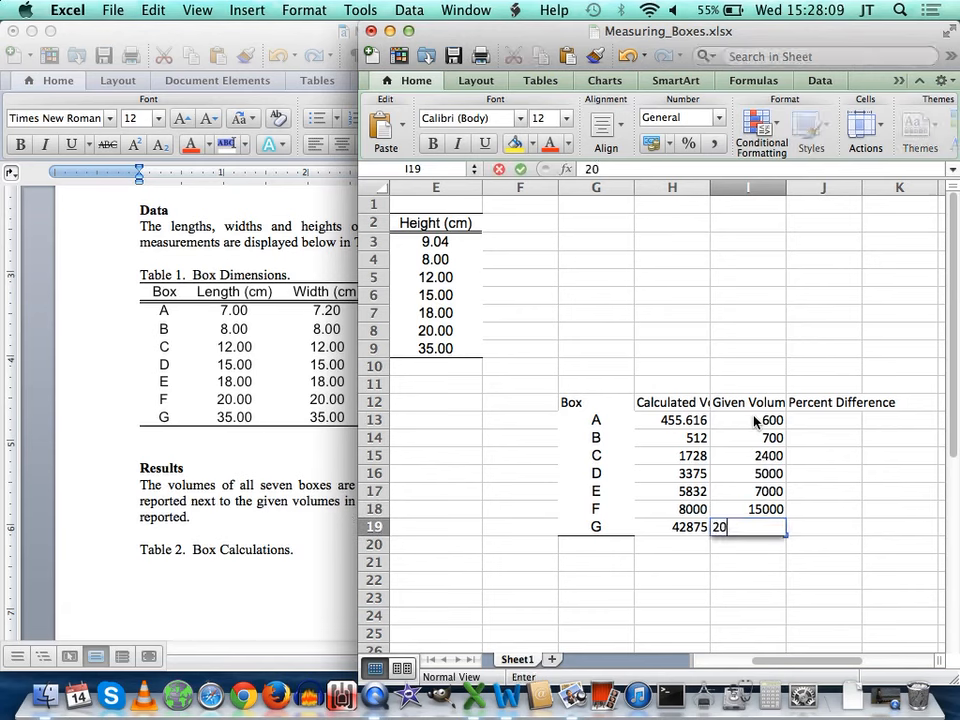
pyautogui.press('BackSpace')
pyautogui.press('BackSpace')
pyautogui.press('BackSpace')
pyautogui.press('BackSpace')
pyautogui.write('80000')
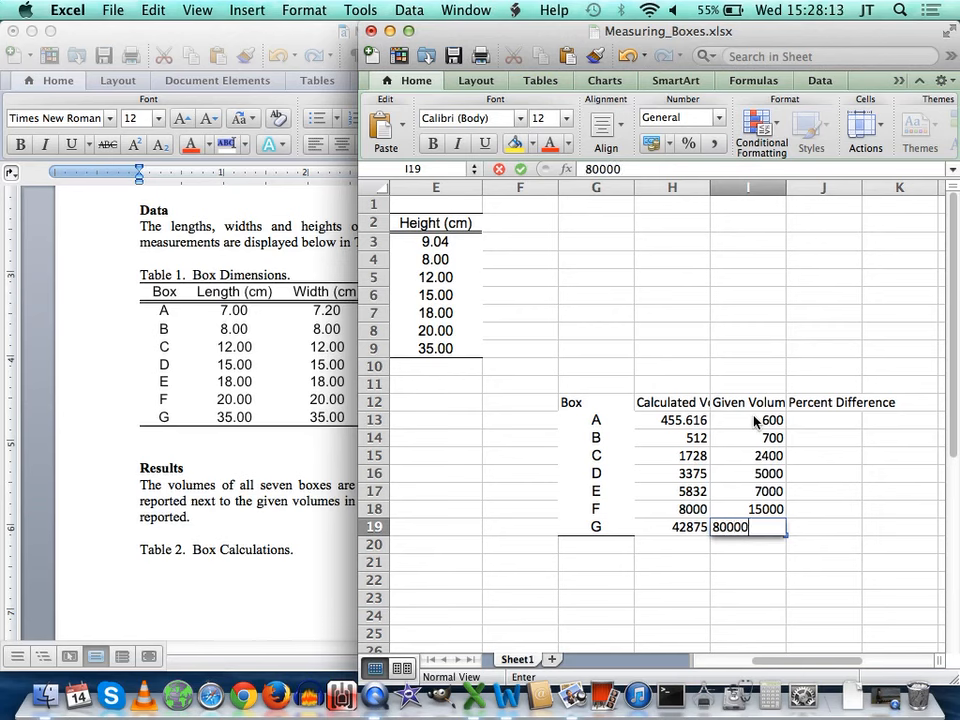
pyautogui.press('Return')
pyautogui.click(767, 576)
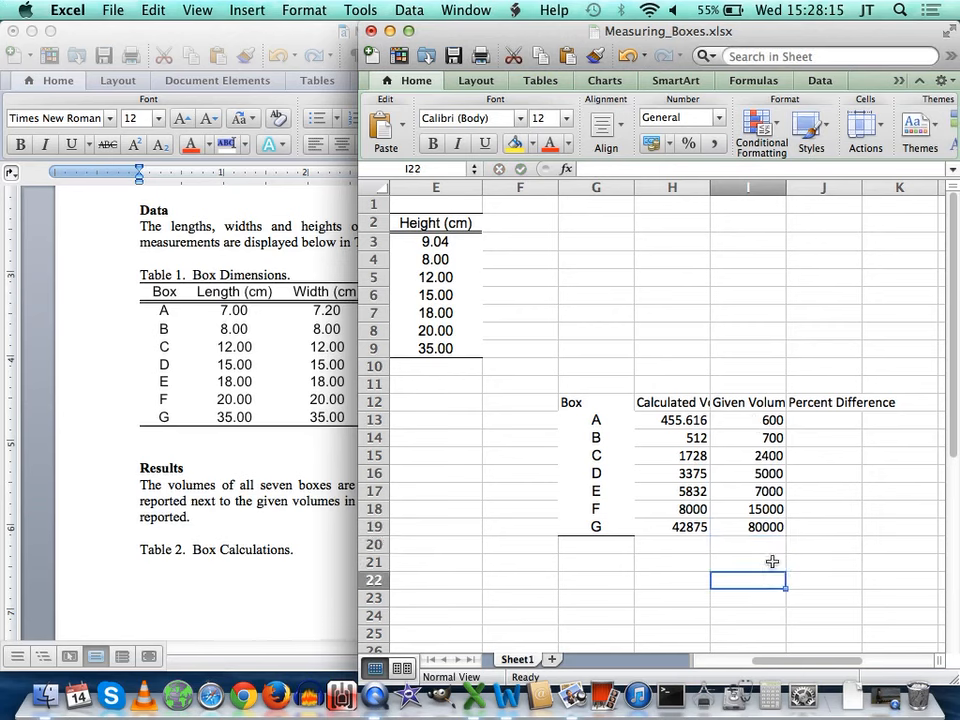
pyautogui.click(823, 419)
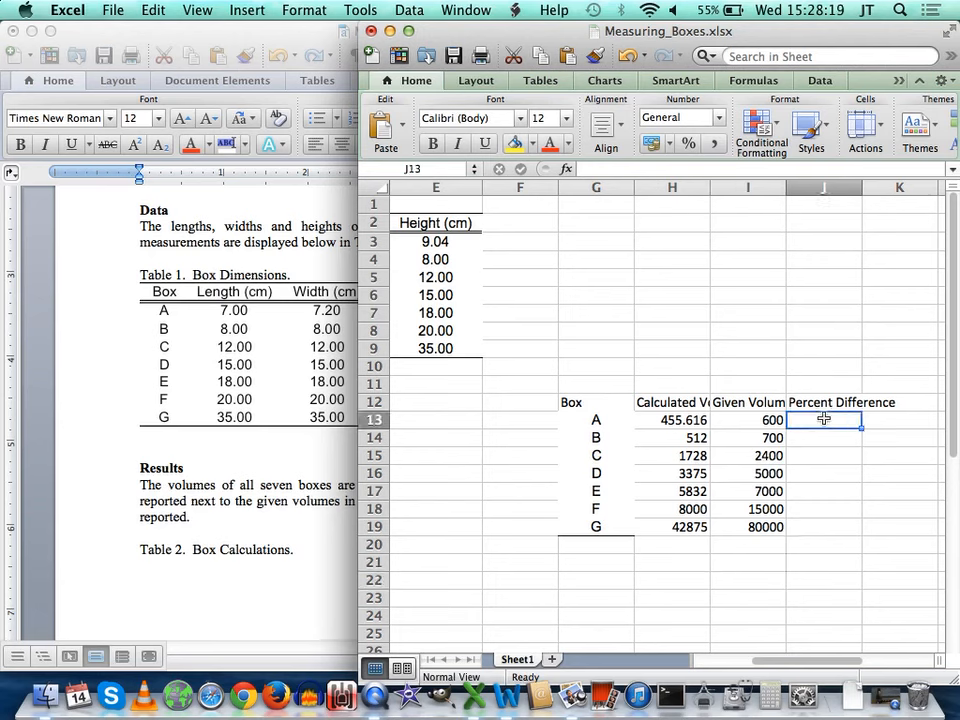
pyautogui.click(676, 419)
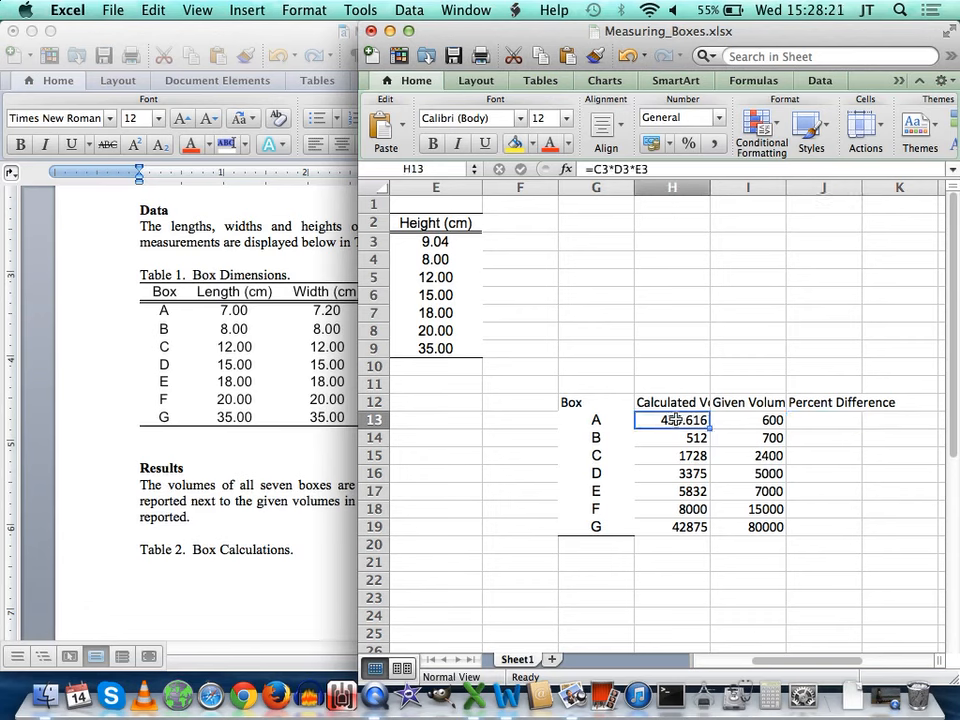
pyautogui.click(751, 419)
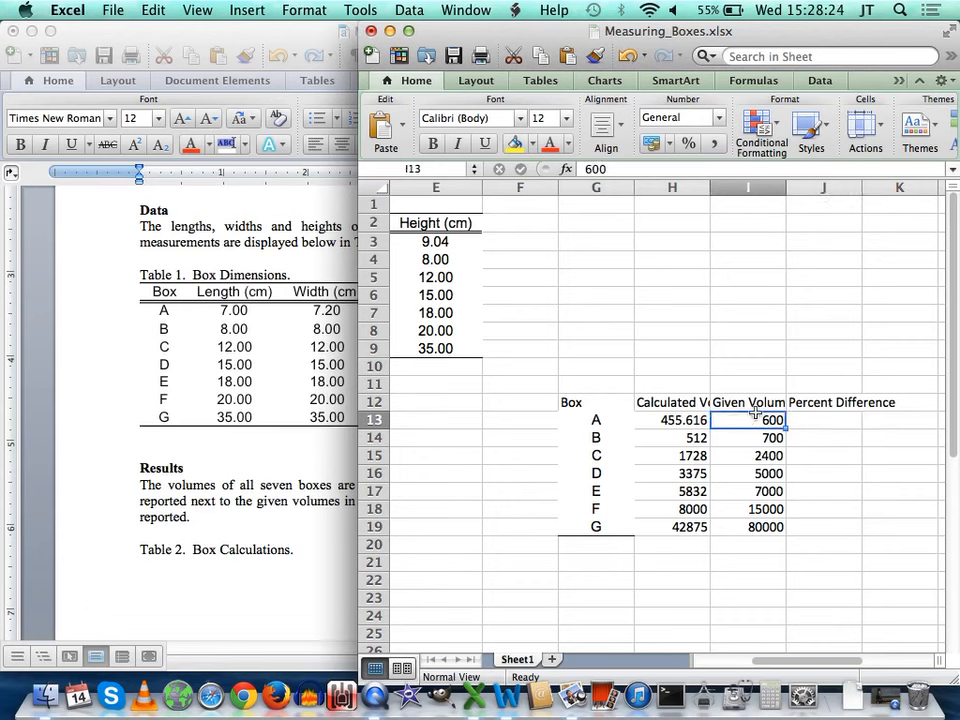
pyautogui.click(676, 419)
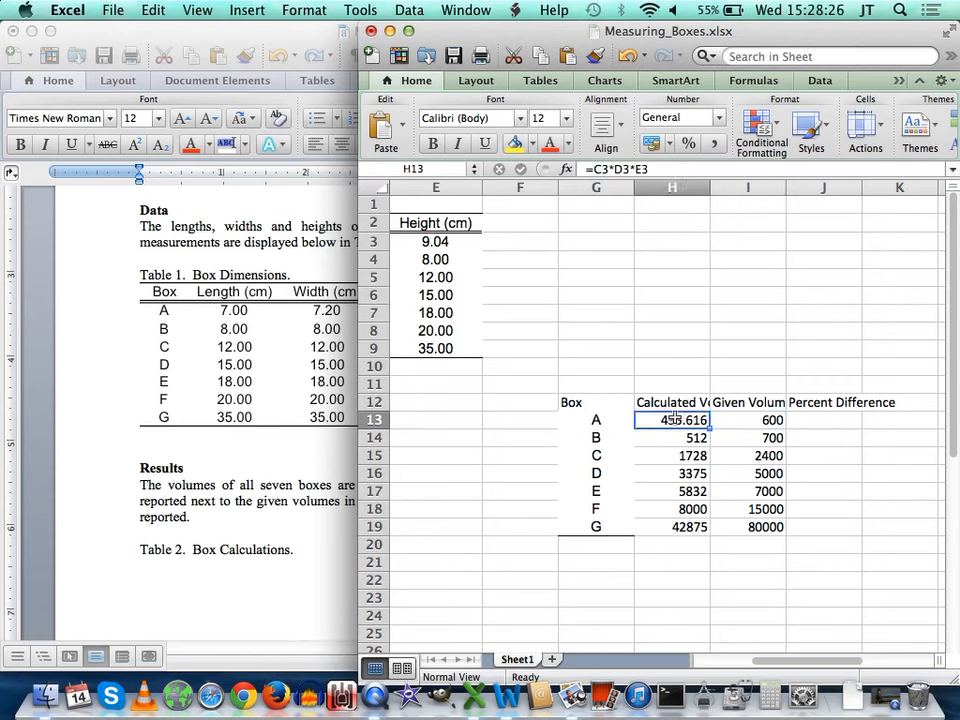
# Insert the ABS function in cell J13 as the start of box A's percent difference formula
pyautogui.click(820, 420)
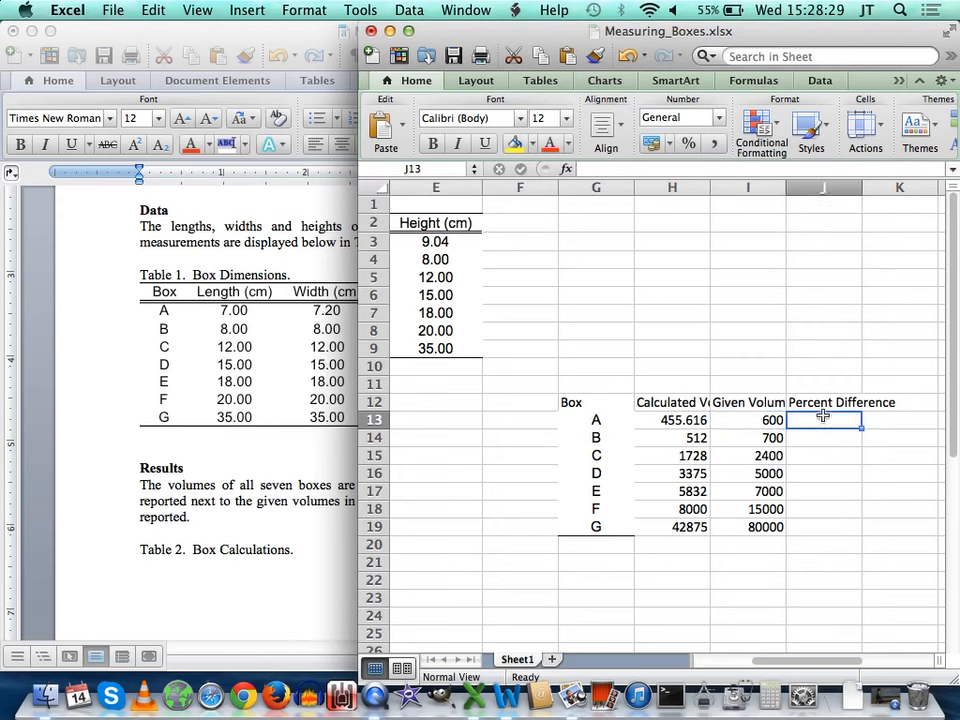
pyautogui.write('=')
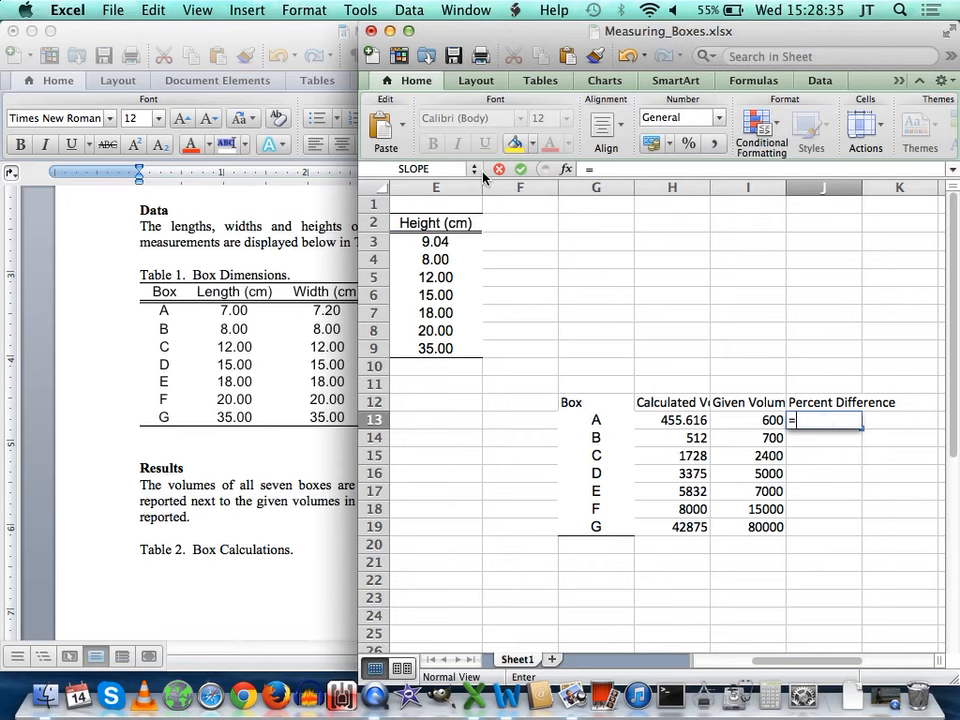
pyautogui.click(245, 10)
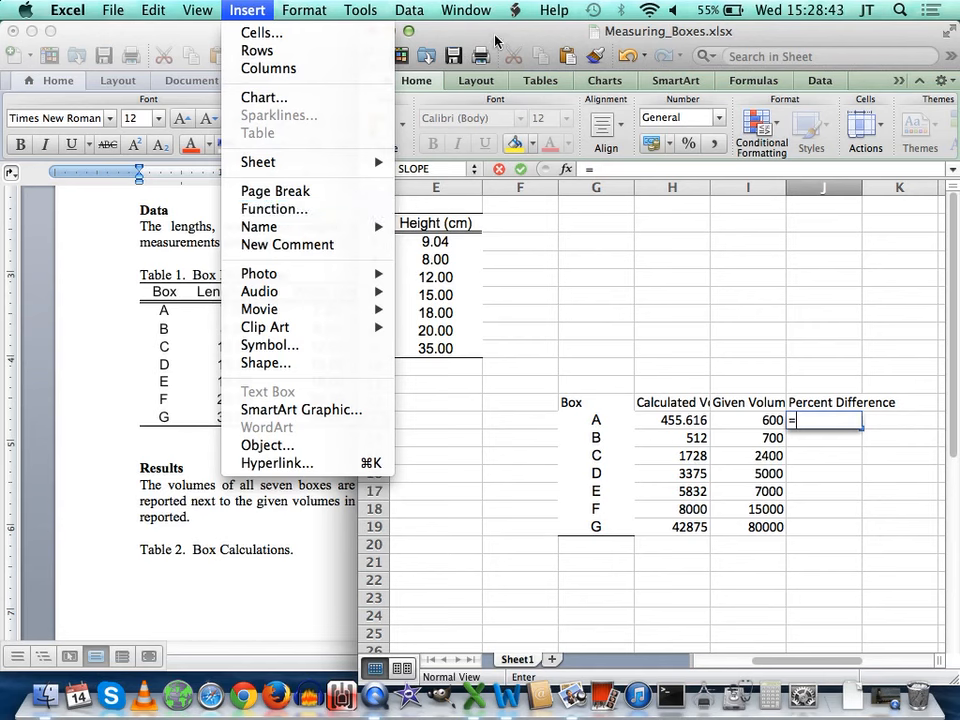
pyautogui.click(374, 35)
pyautogui.click(472, 169)
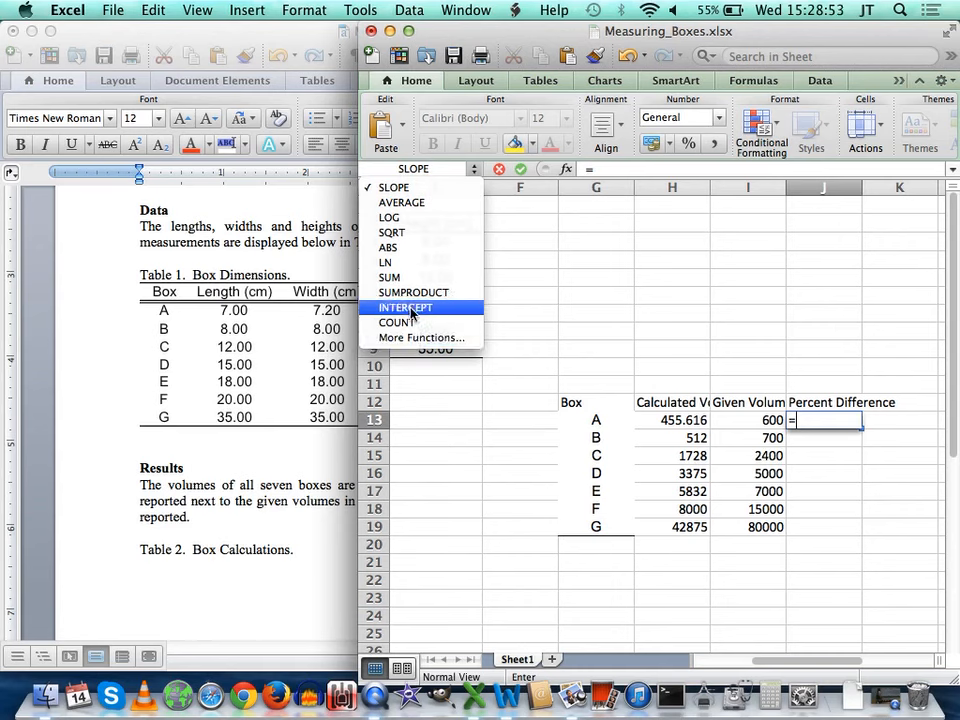
pyautogui.click(414, 248)
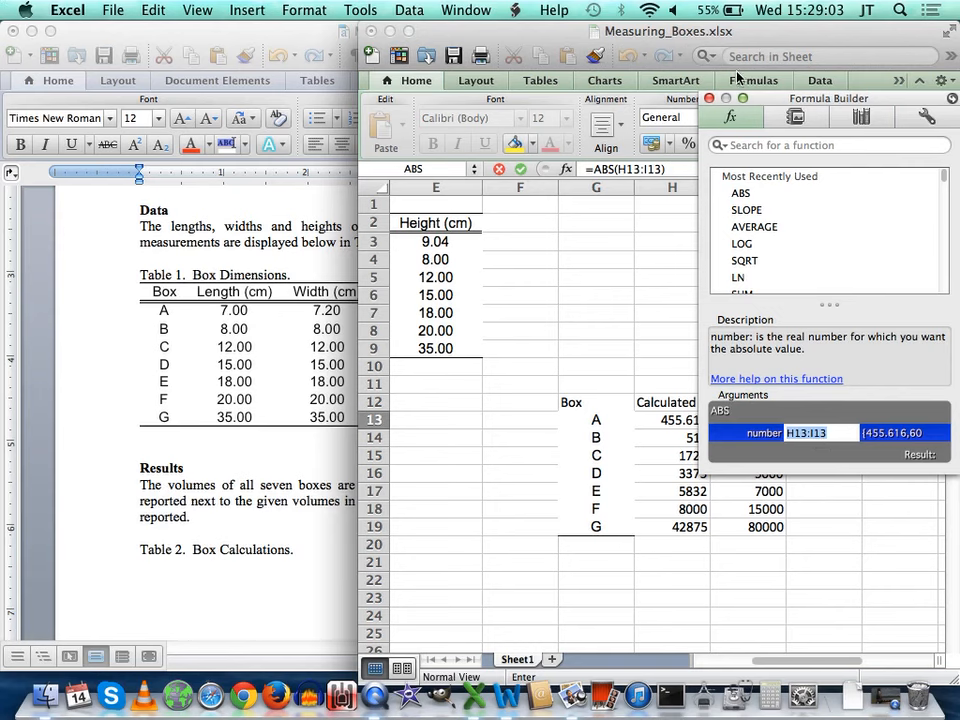
pyautogui.click(709, 98)
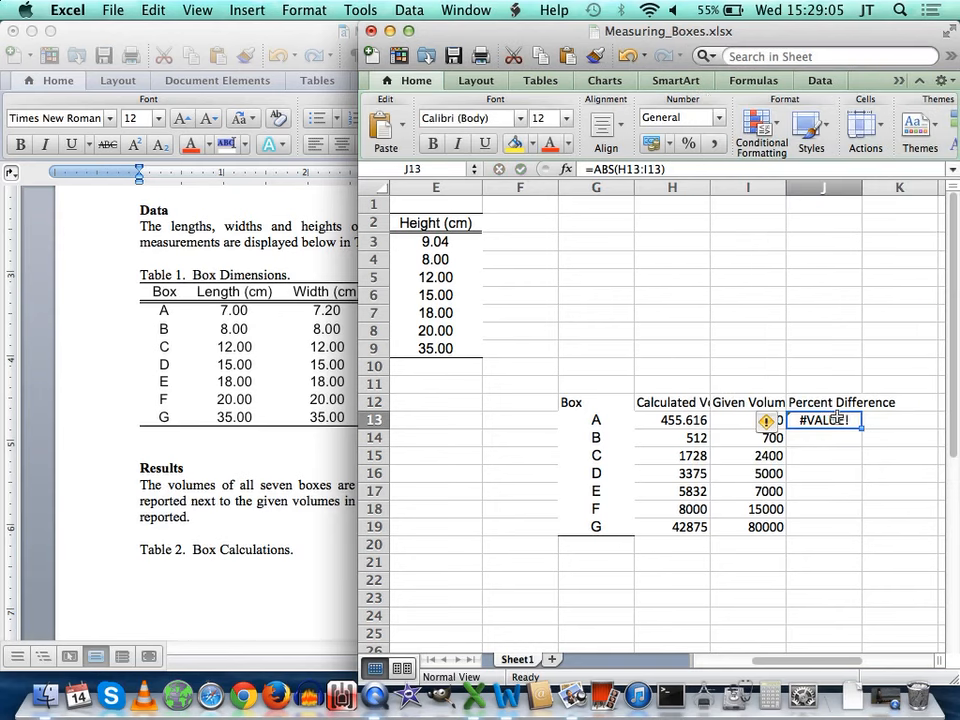
# Replace the ABS argument in J13 with H13-I13, subtracting box A's given volume from its calculated volume
pyautogui.click(660, 169)
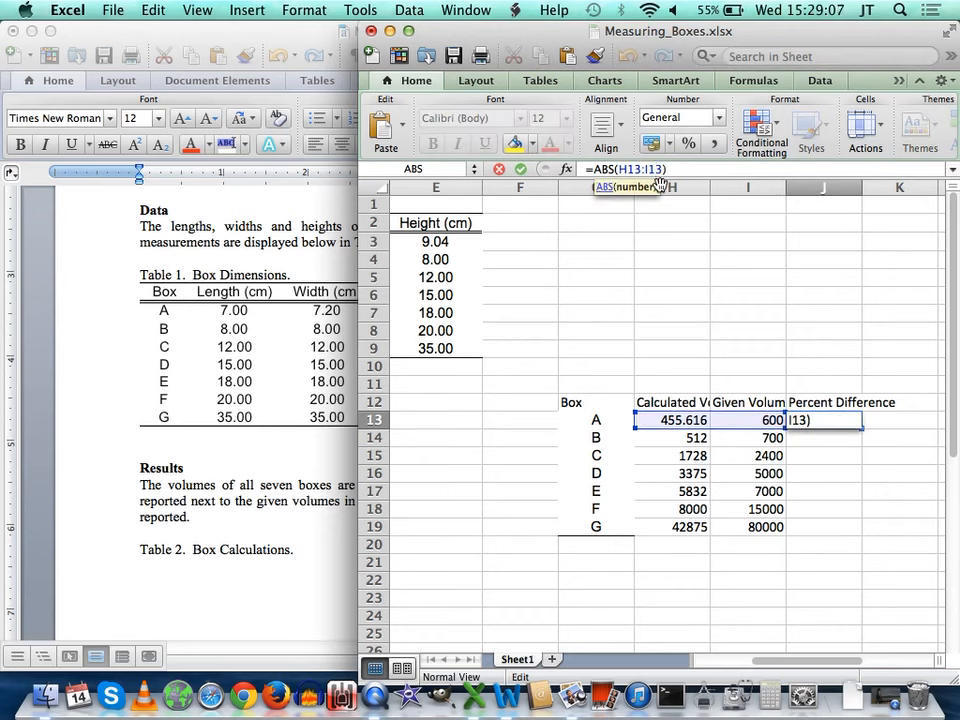
pyautogui.press('BackSpace')
pyautogui.press('BackSpace')
pyautogui.press('BackSpace')
pyautogui.press('BackSpace')
pyautogui.press('BackSpace')
pyautogui.press('BackSpace')
pyautogui.press('BackSpace')
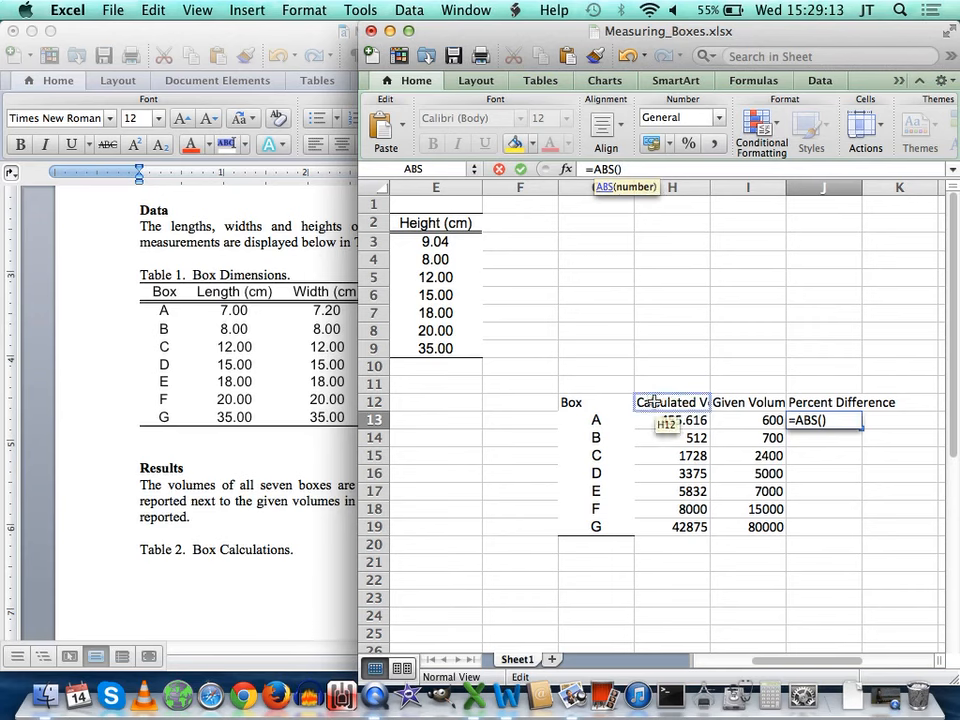
pyautogui.click(678, 421)
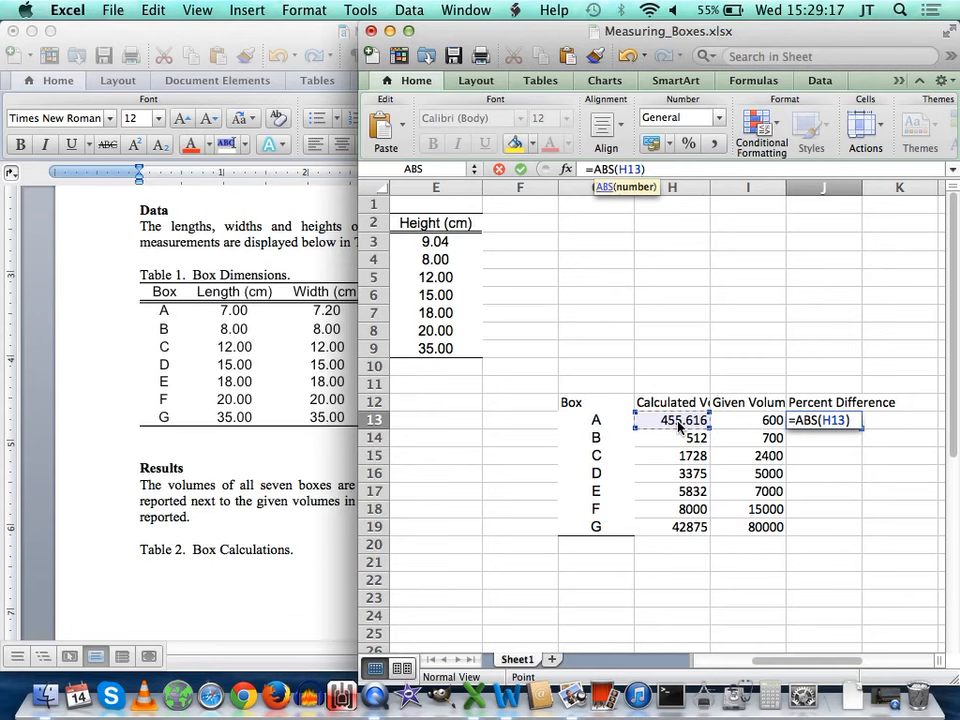
pyautogui.write('-')
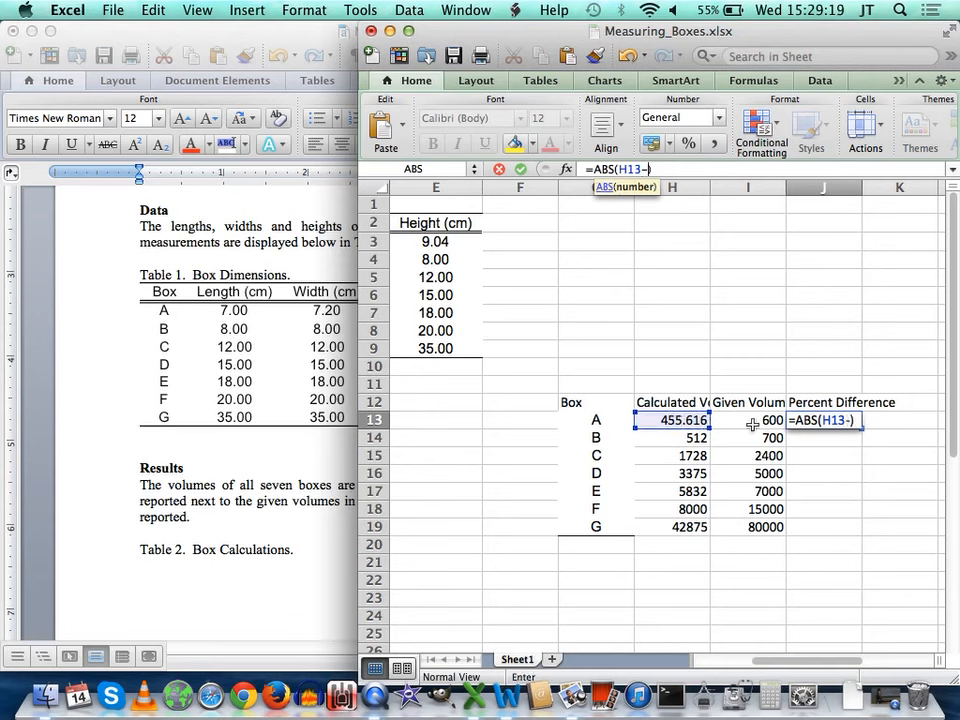
pyautogui.click(752, 424)
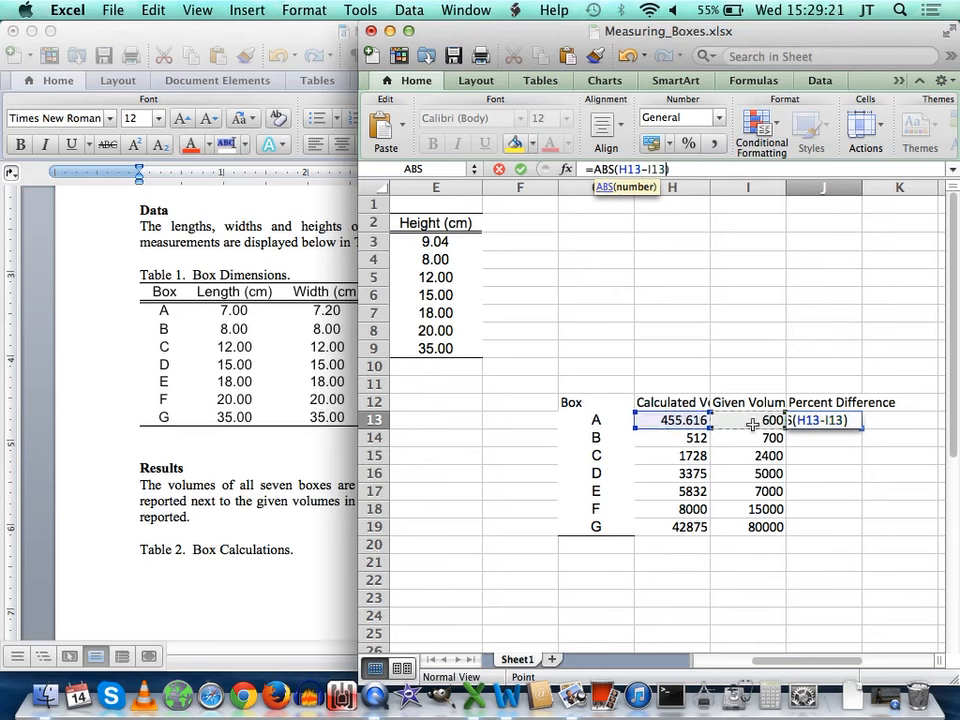
# Complete box A's percent difference formula in J13 as =ABS(H13-I13)/H13*100
pyautogui.click(679, 168)
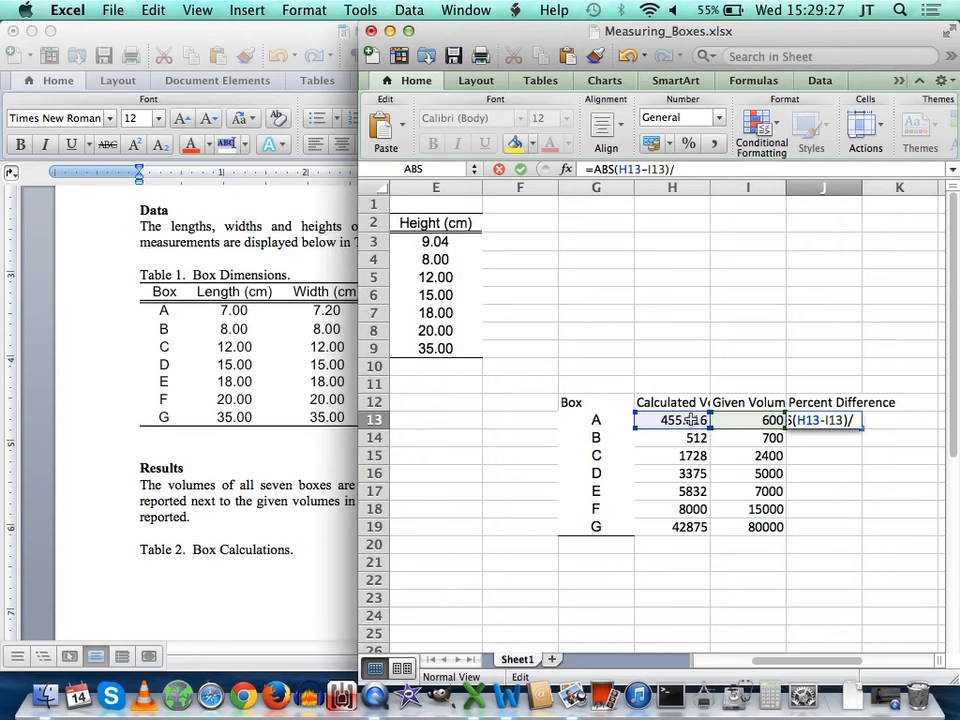
pyautogui.click(690, 420)
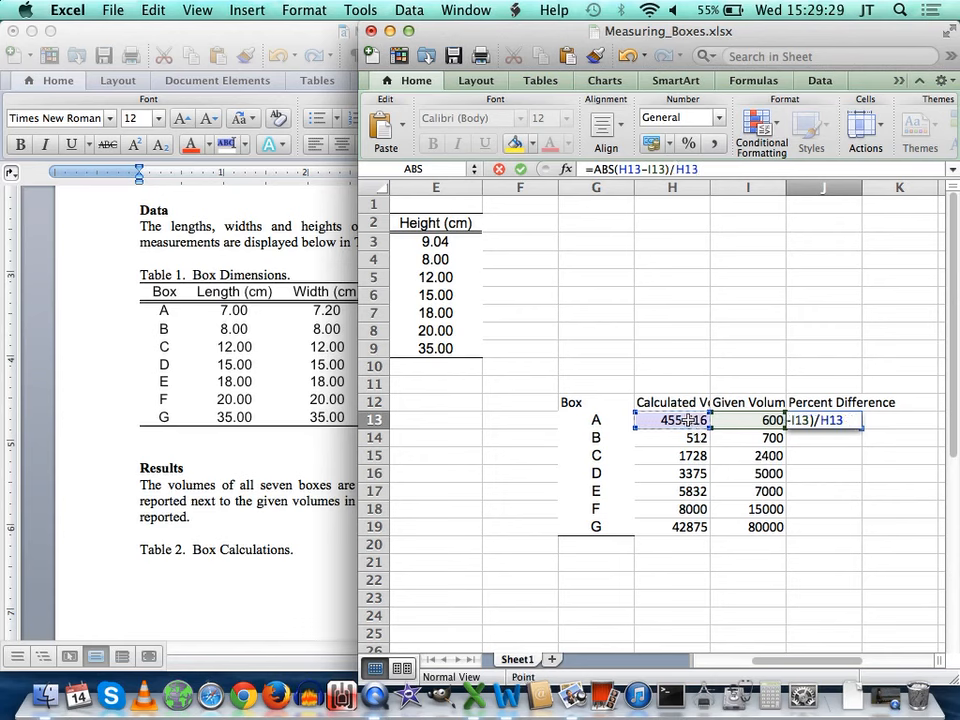
pyautogui.write('*100')
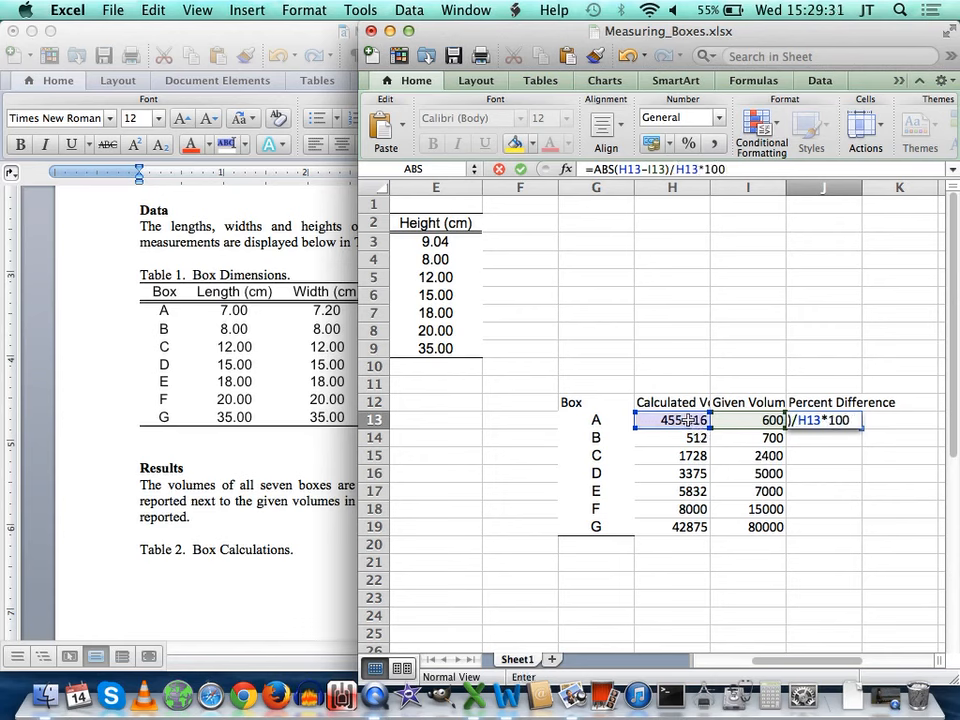
pyautogui.press('Return')
# Fill the percent difference formula from J13 down through J19 for boxes B to G
pyautogui.click(848, 421)
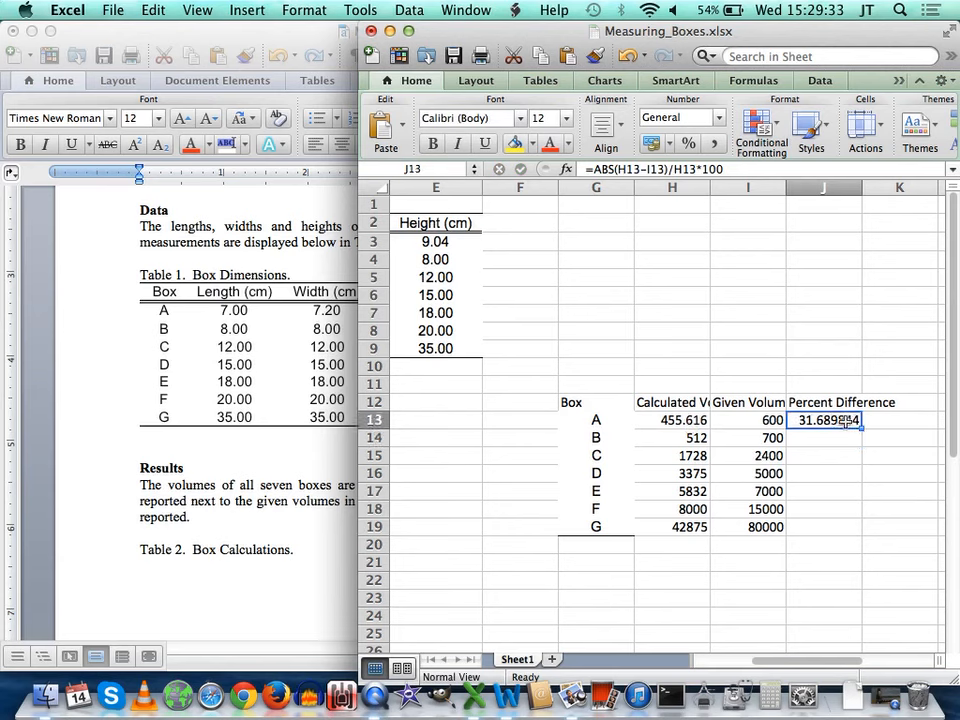
pyautogui.moveTo(861, 427); pyautogui.dragTo(866, 542)
pyautogui.click(840, 566)
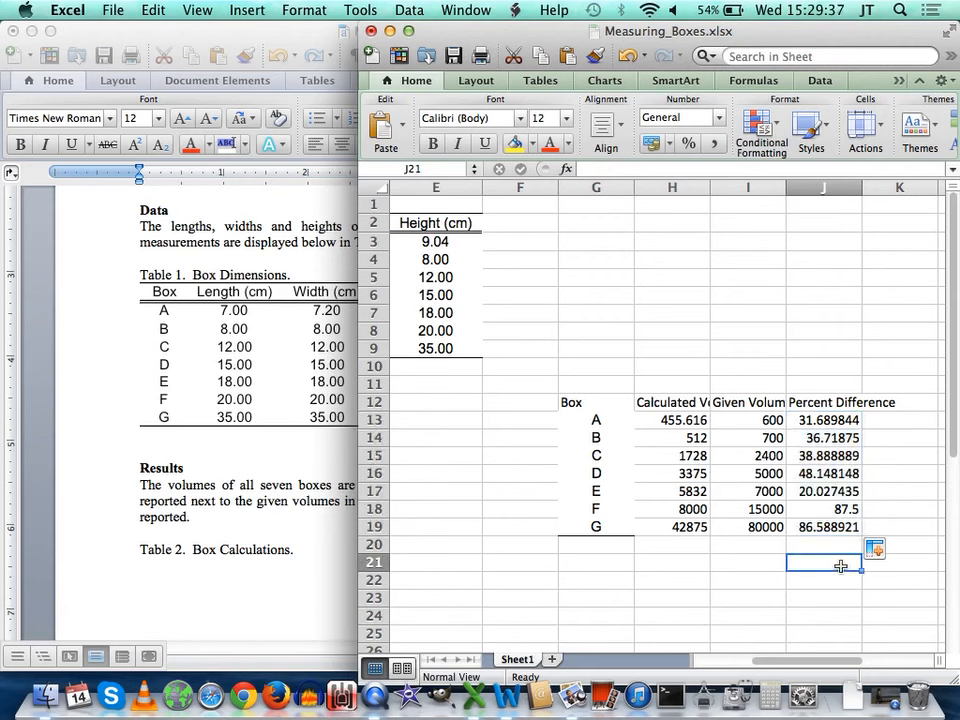
# Examine box A's calculated volume in H13 against its length, width and height in cells C3, D3 and E3
pyautogui.click(677, 417)
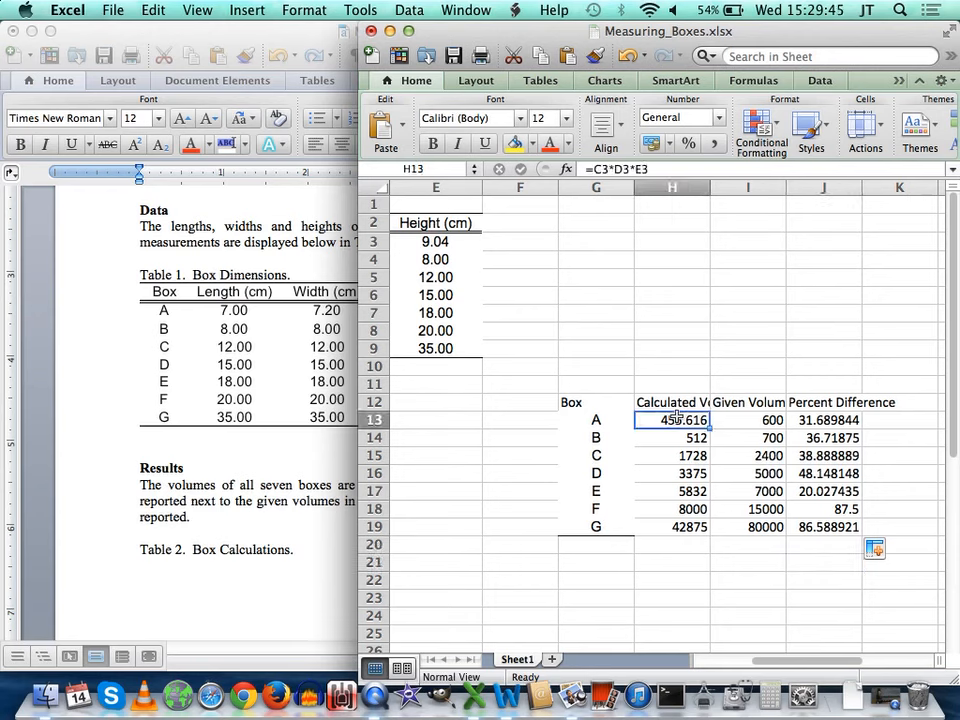
pyautogui.hscroll(-2, 677, 419)
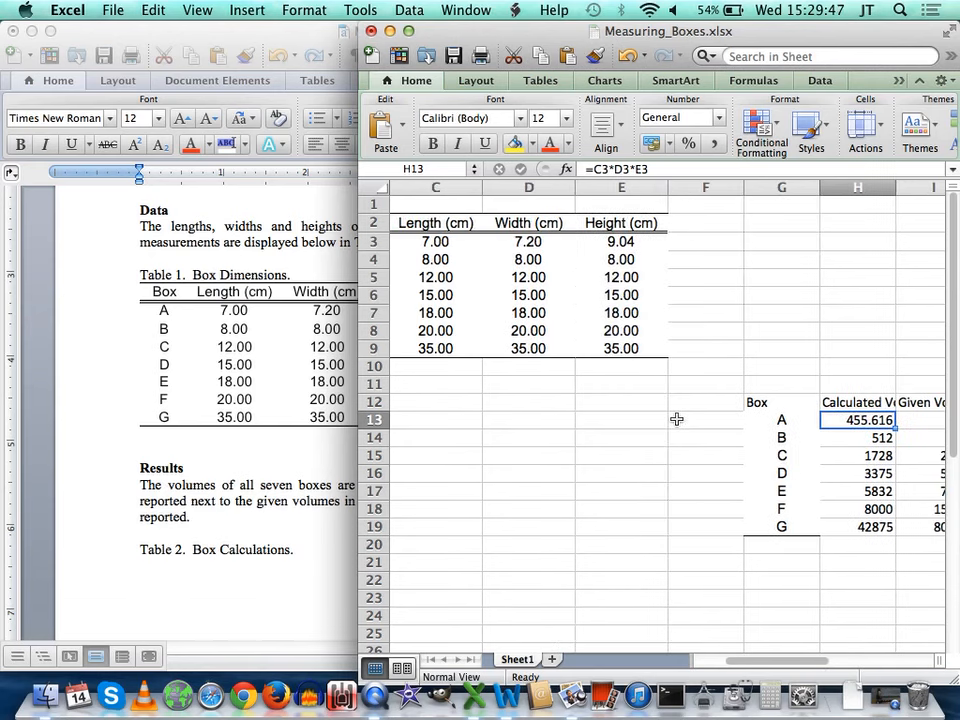
pyautogui.click(472, 241)
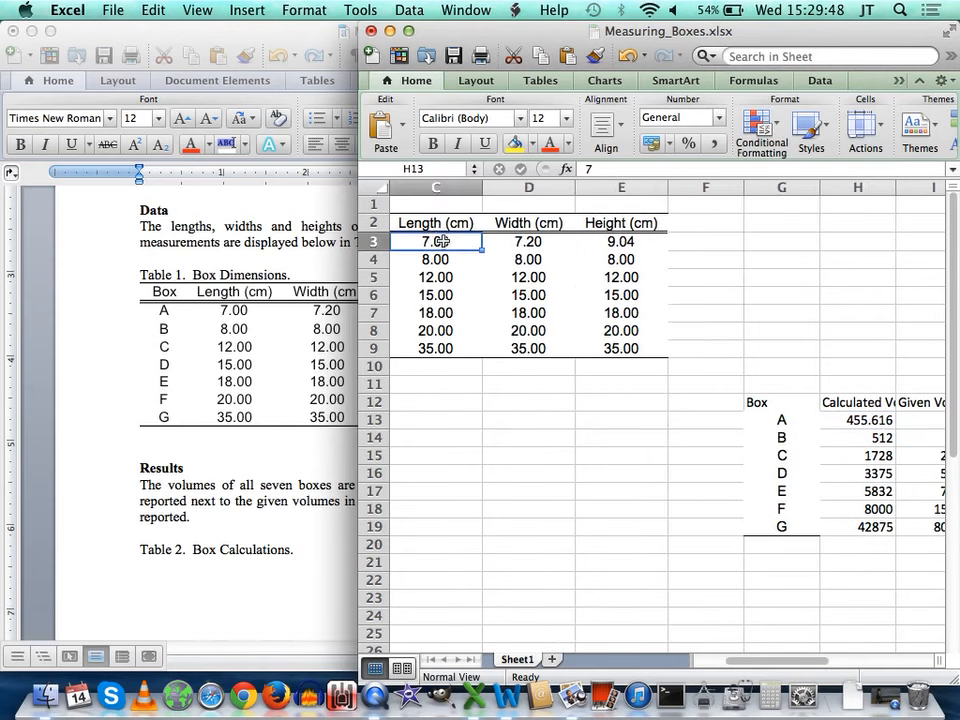
pyautogui.click(519, 243)
pyautogui.click(602, 249)
pyautogui.hscroll(3, 799, 332)
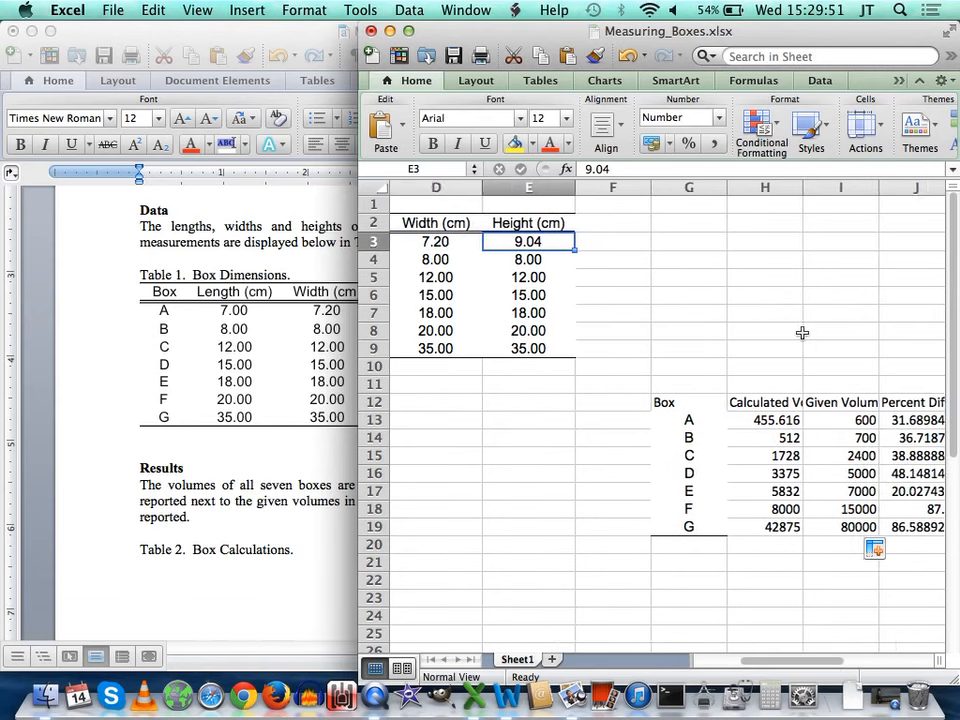
pyautogui.click(585, 420)
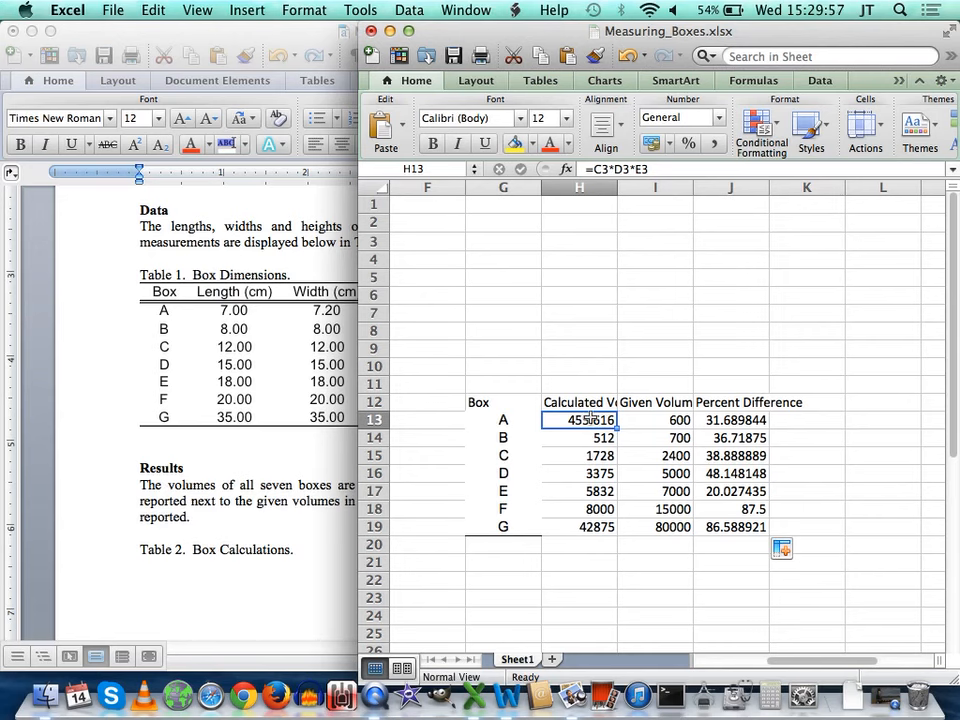
# Format box A's calculated volume in H13 as a number with zero decimal places
pyautogui.press('super+1')
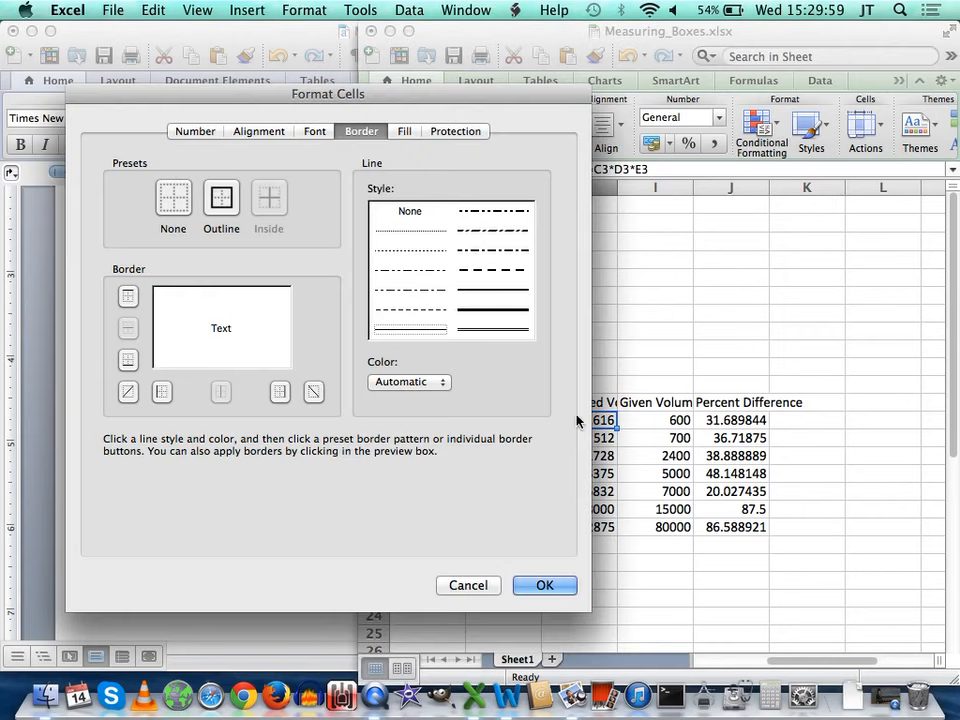
pyautogui.click(196, 131)
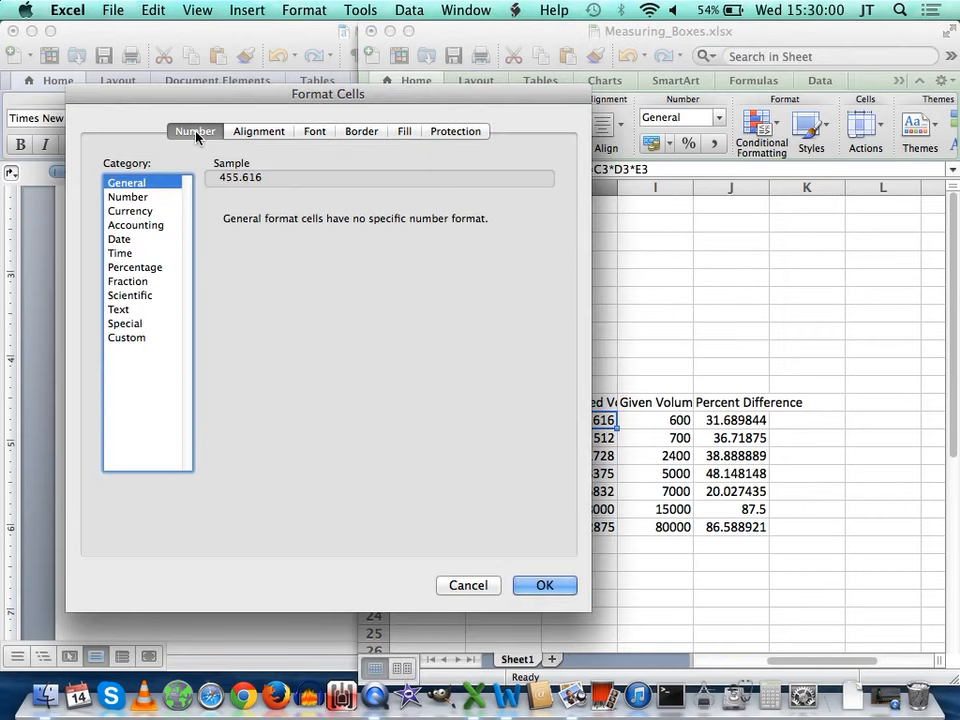
pyautogui.click(141, 199)
pyautogui.click(326, 223)
pyautogui.click(326, 223)
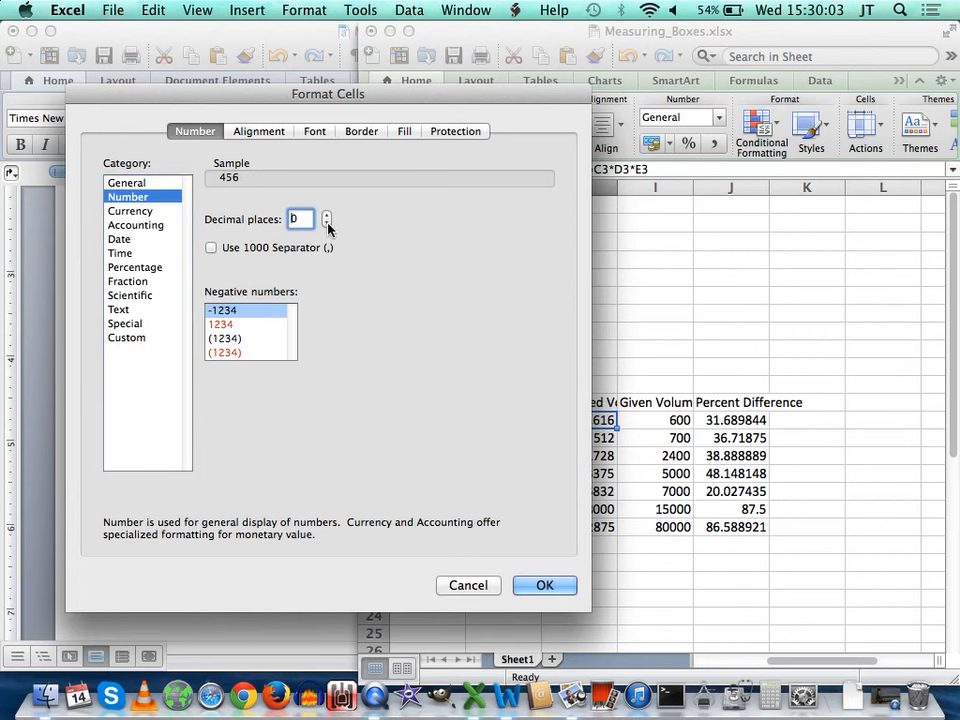
pyautogui.press('Return')
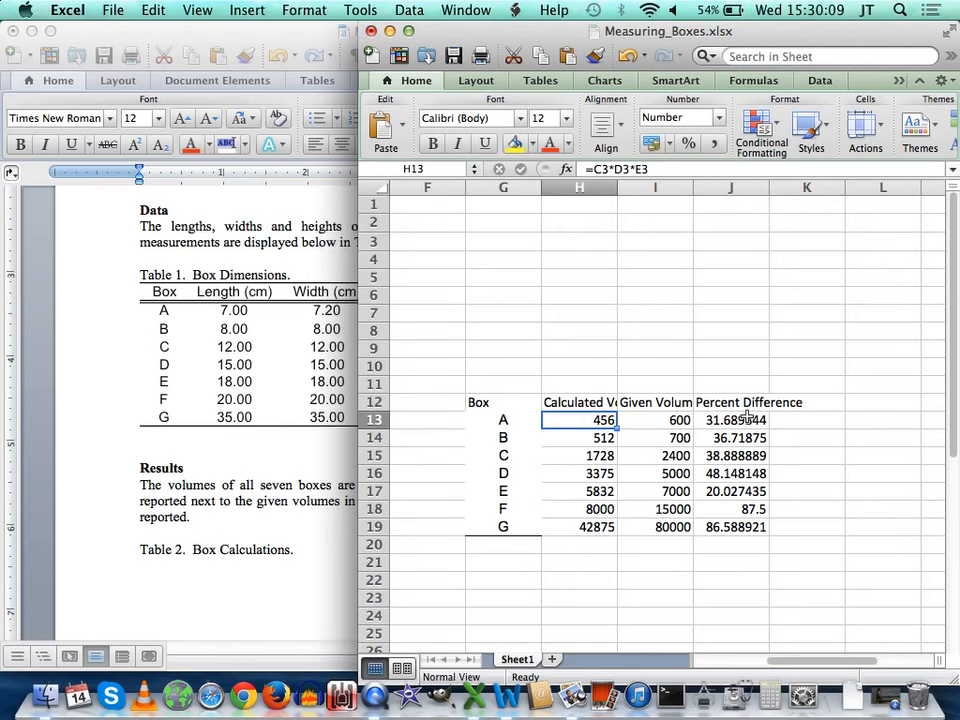
# Format all calculated volumes, given volumes and percent differences in H13:J19 as numbers with zero decimal places
pyautogui.moveTo(748, 419); pyautogui.dragTo(742, 527)
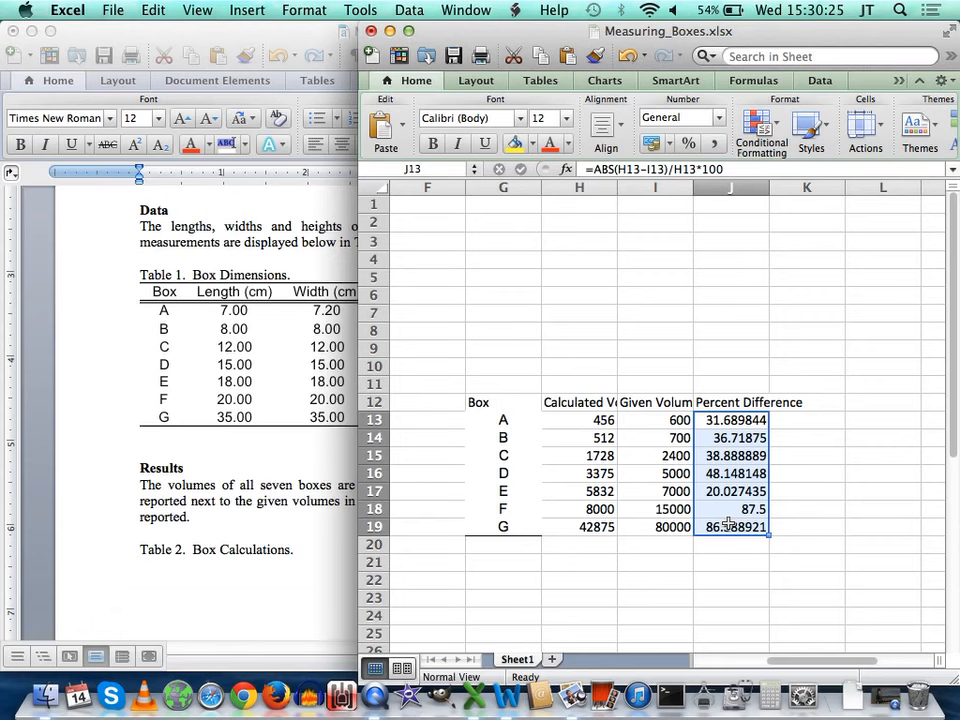
pyautogui.moveTo(590, 419); pyautogui.dragTo(726, 534)
pyautogui.press('super+1')
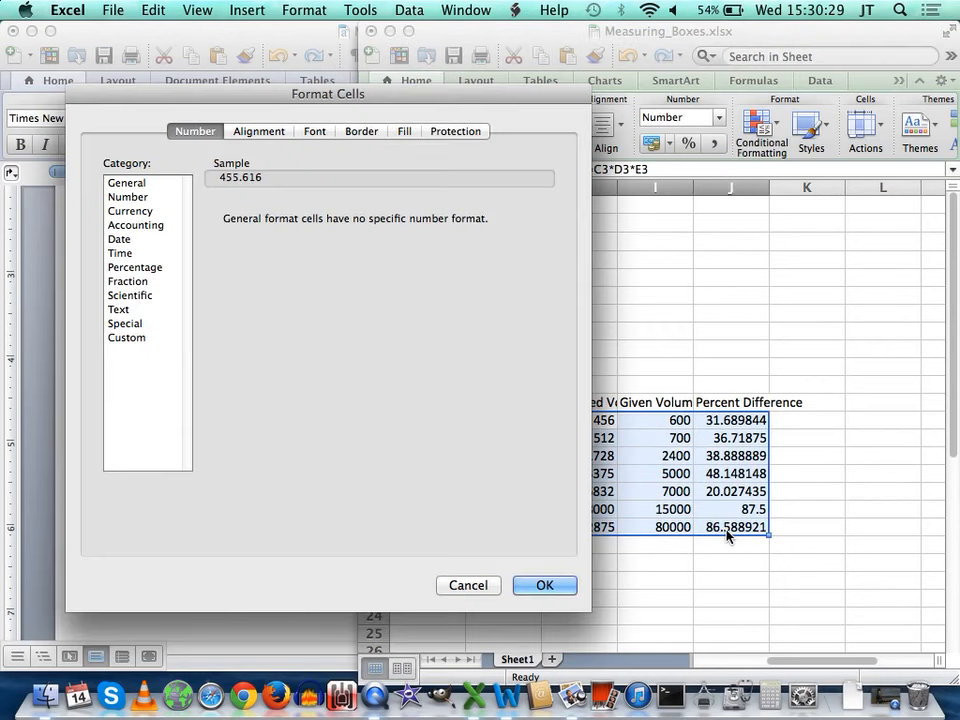
pyautogui.click(128, 197)
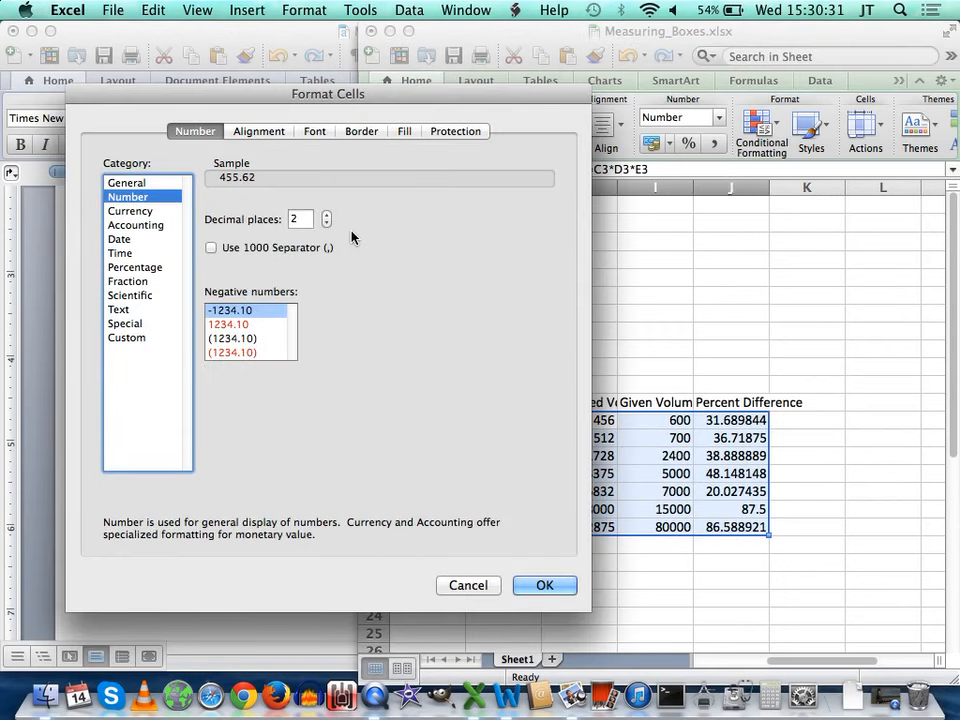
pyautogui.click(326, 224)
pyautogui.click(326, 224)
pyautogui.press('Return')
pyautogui.click(702, 332)
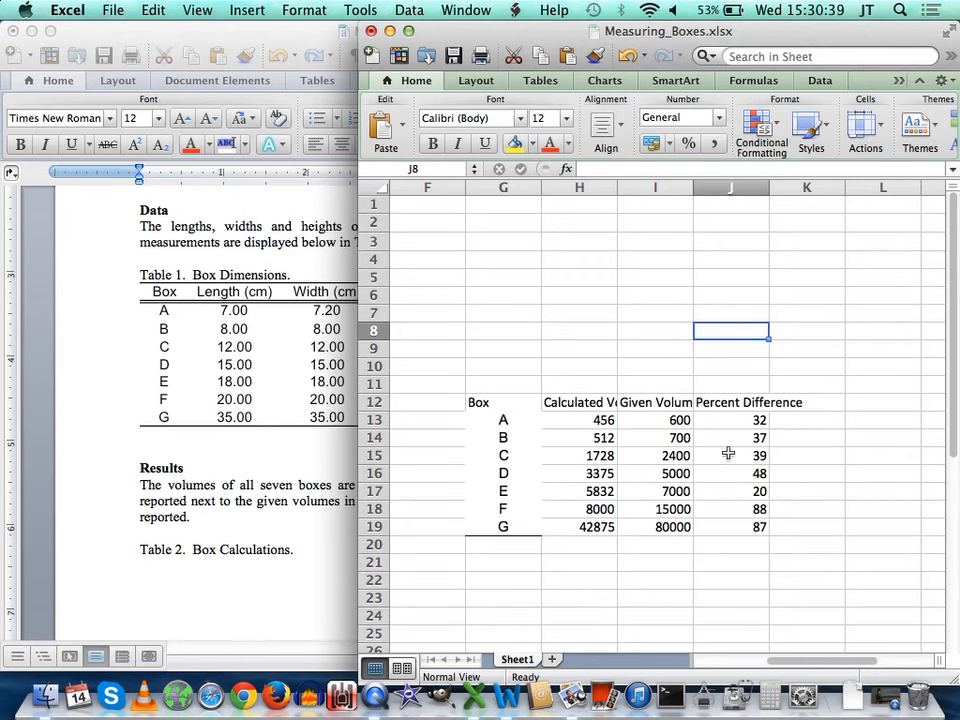
# Set the font of the whole box calculations table, G12:J19, to Arial
pyautogui.moveTo(485, 402); pyautogui.dragTo(750, 527)
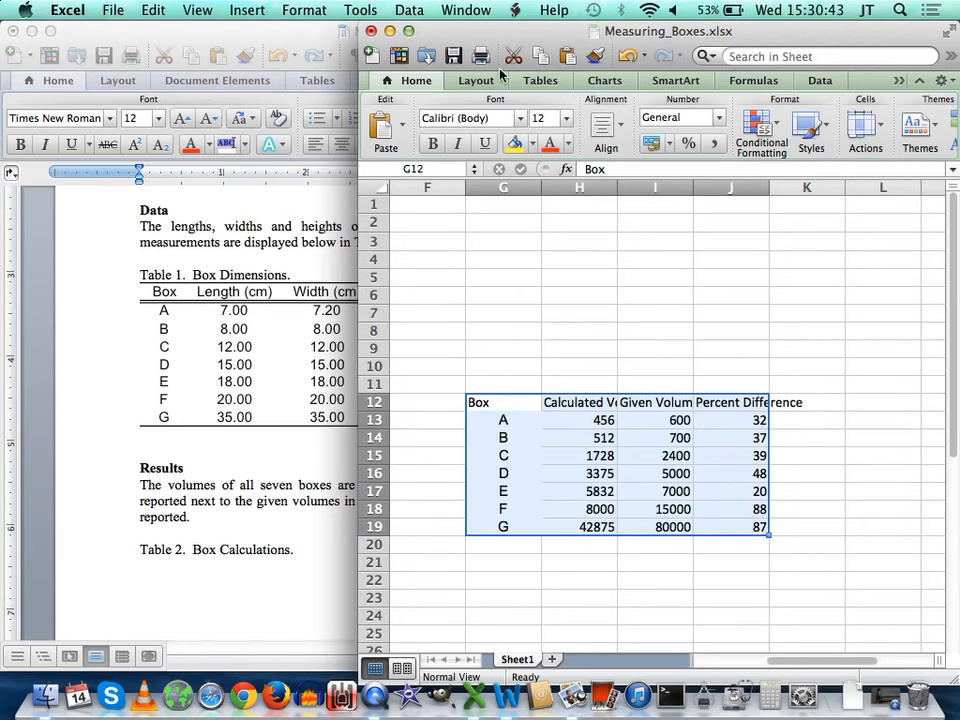
pyautogui.click(463, 118)
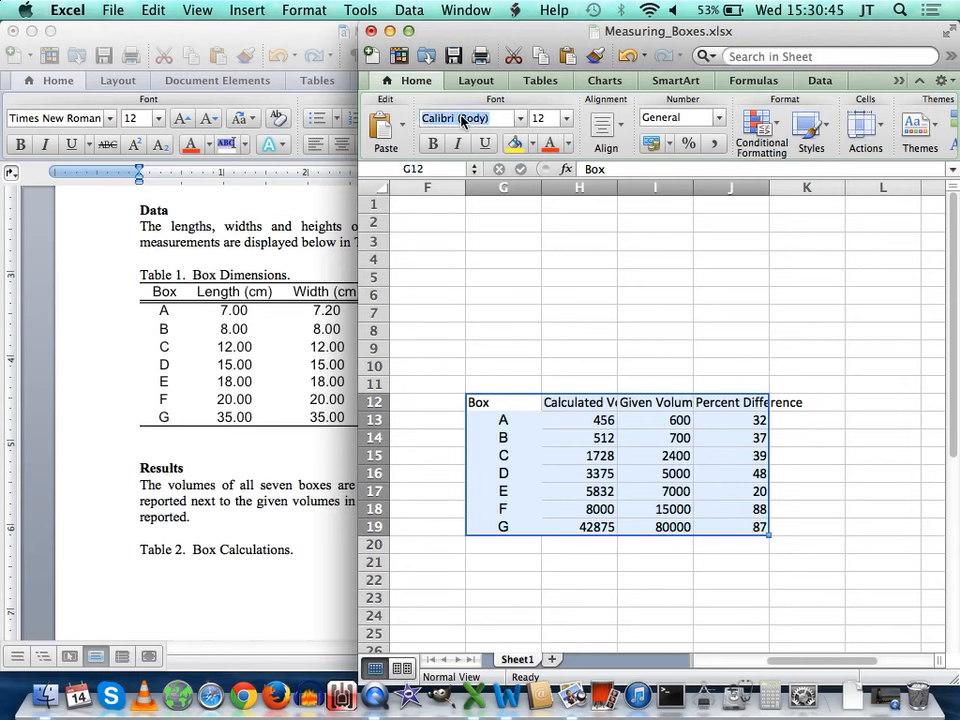
pyautogui.write('Arial')
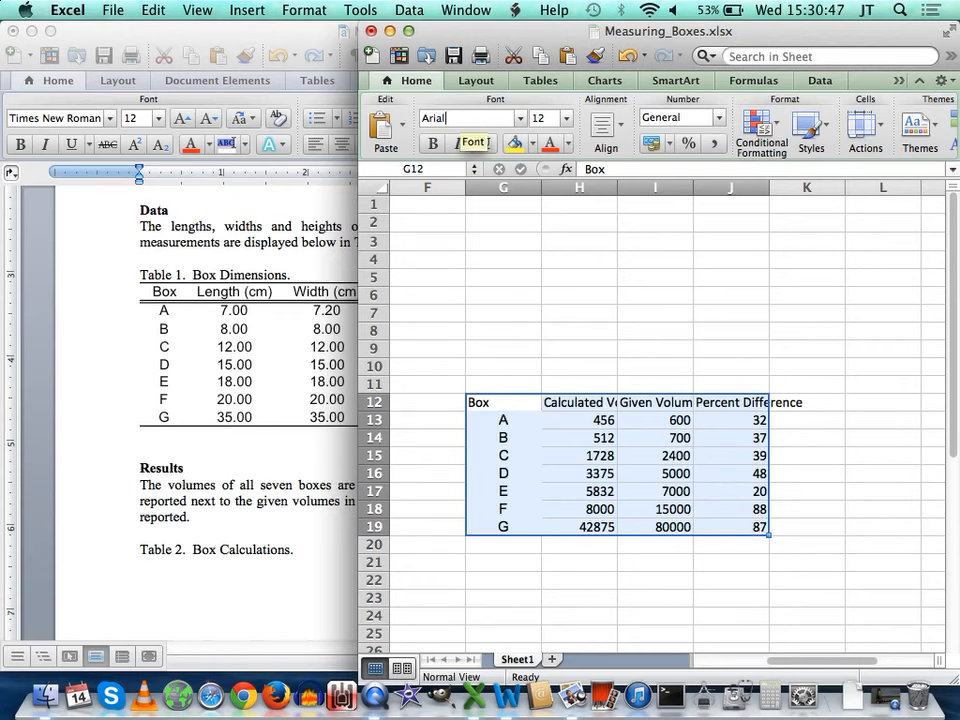
pyautogui.press('Return')
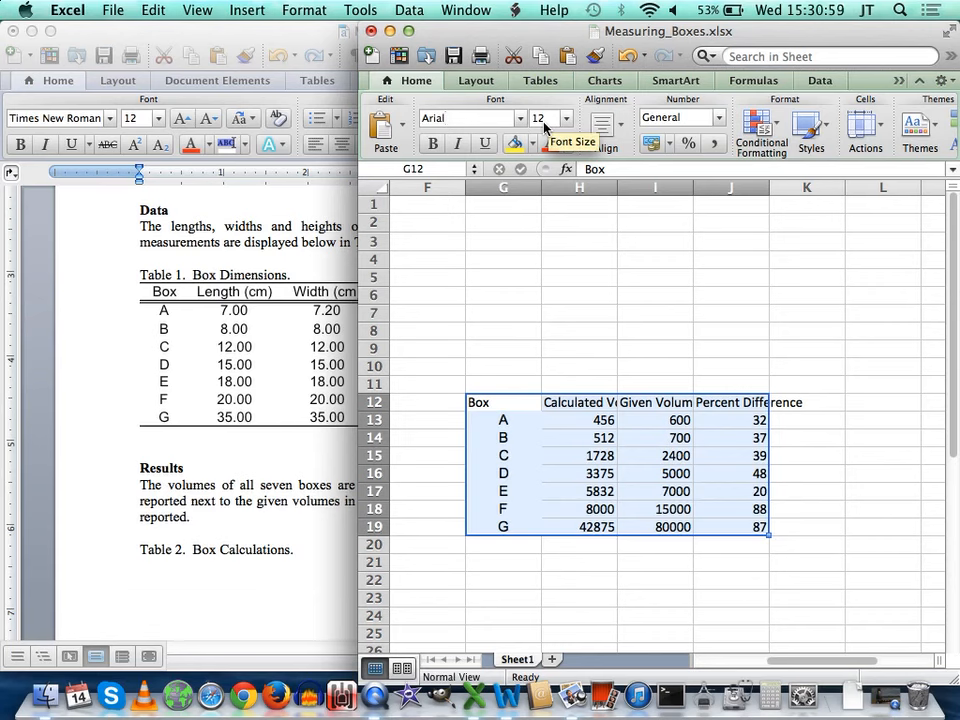
pyautogui.press('Return')
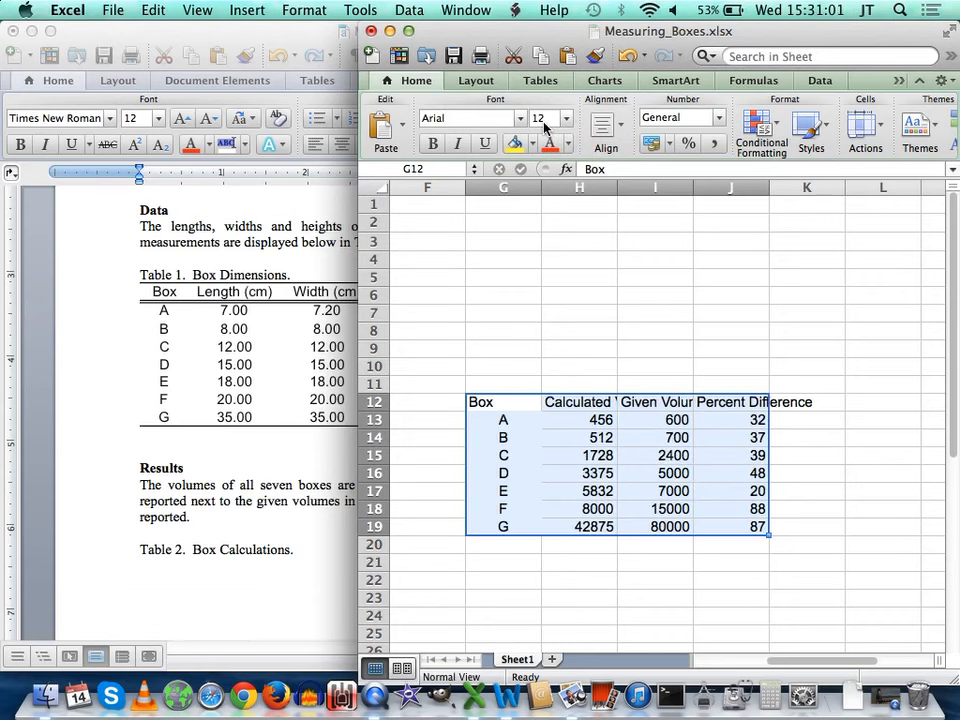
pyautogui.click(650, 455)
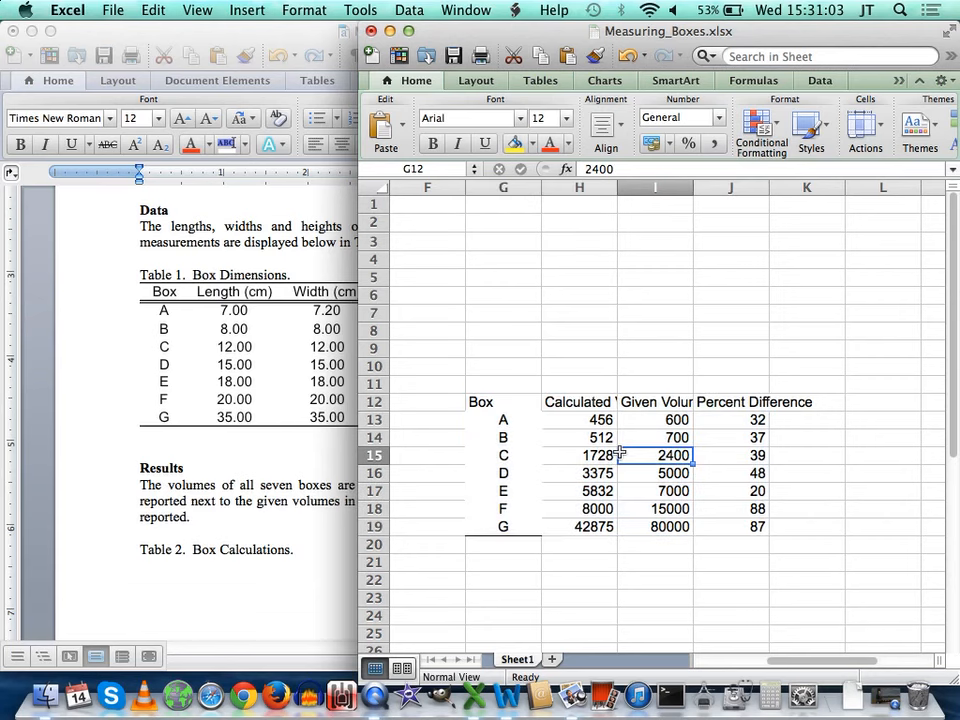
# Apply the plain white fill pattern to the calculations table G12:J19 to hide its gridlines
pyautogui.moveTo(478, 399); pyautogui.dragTo(747, 529)
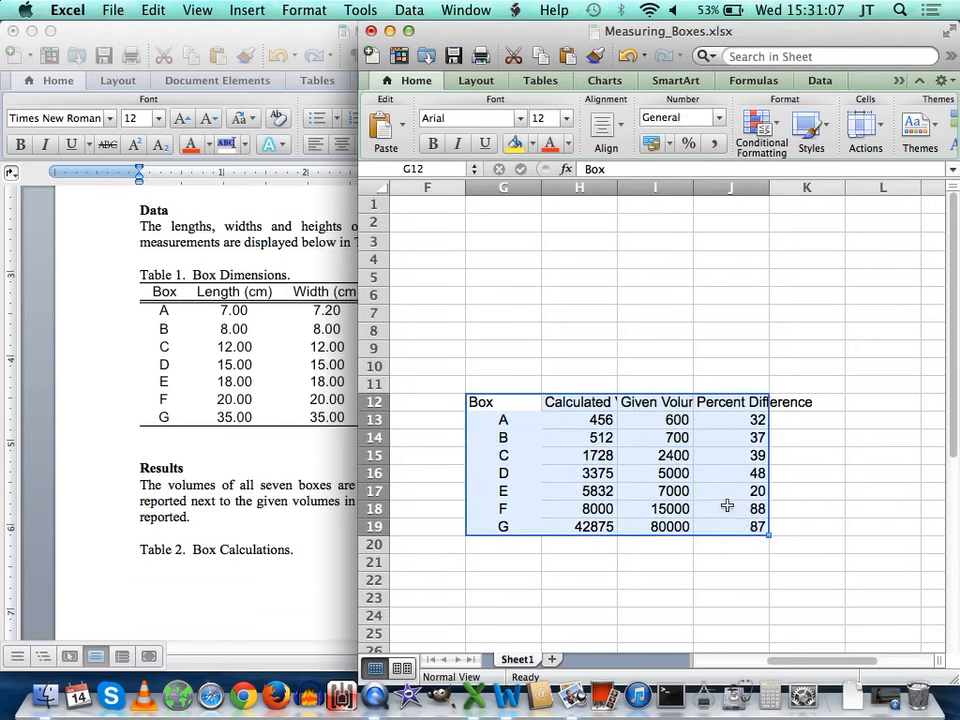
pyautogui.rightClick(711, 493)
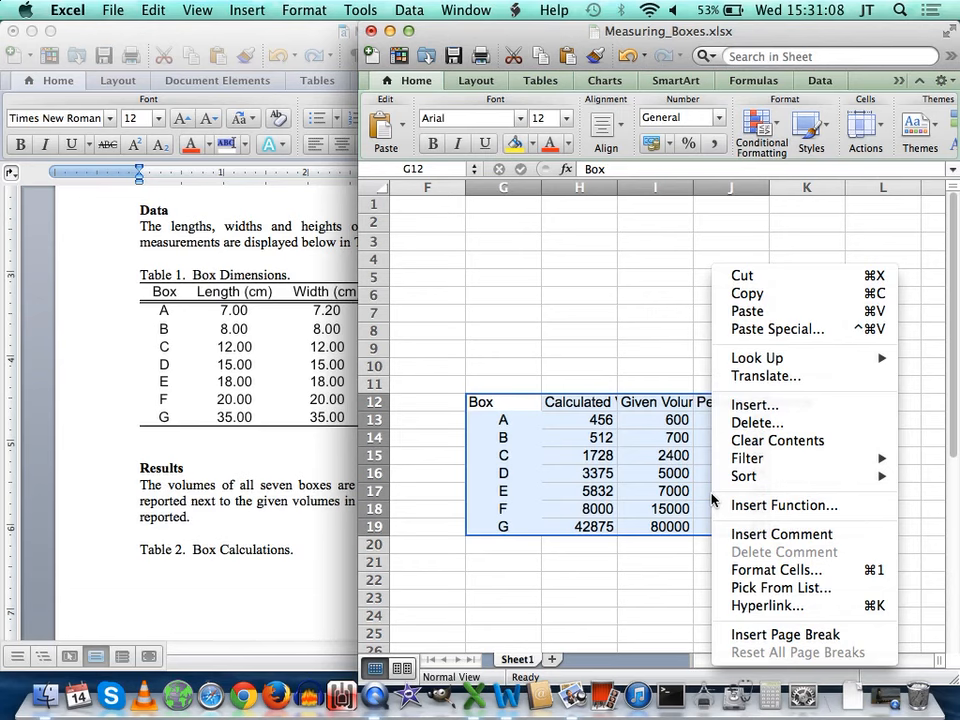
pyautogui.click(755, 569)
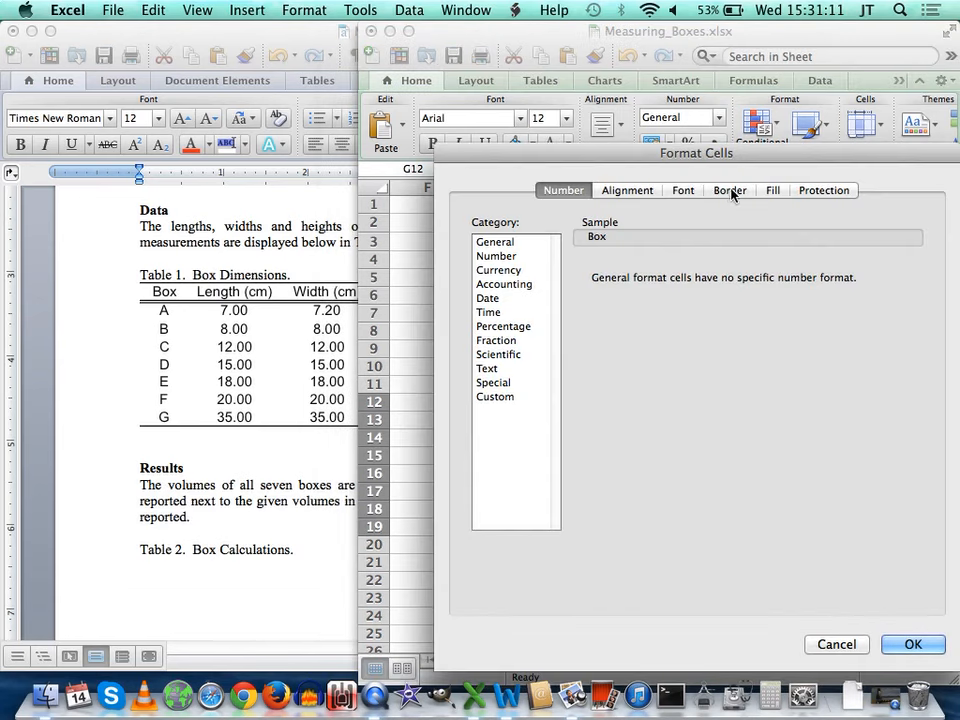
pyautogui.click(774, 190)
pyautogui.click(757, 316)
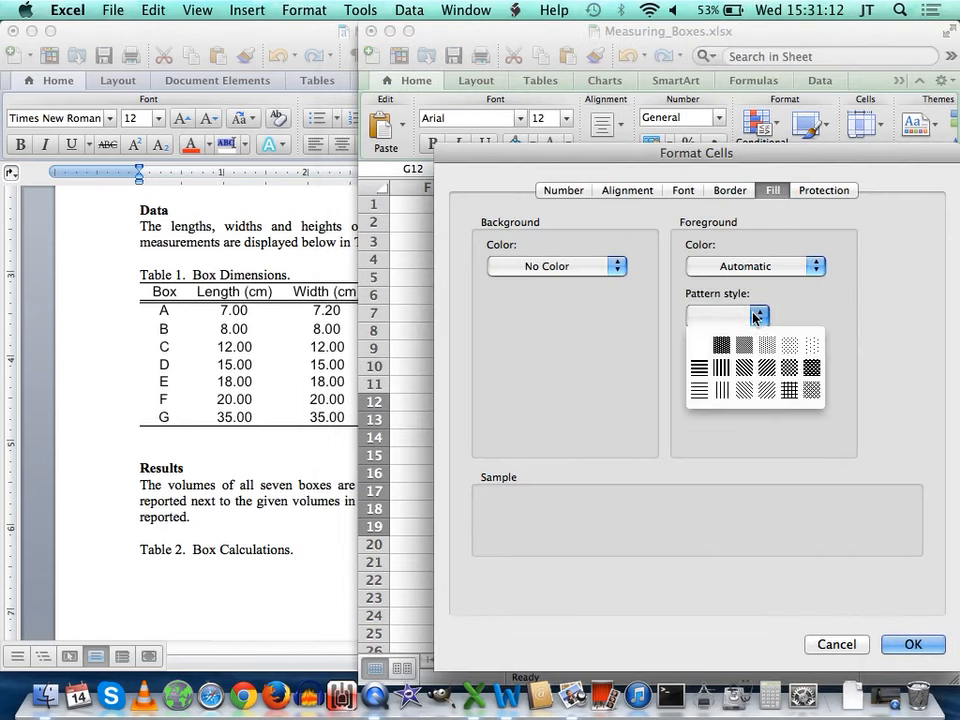
pyautogui.click(706, 343)
pyautogui.press('Return')
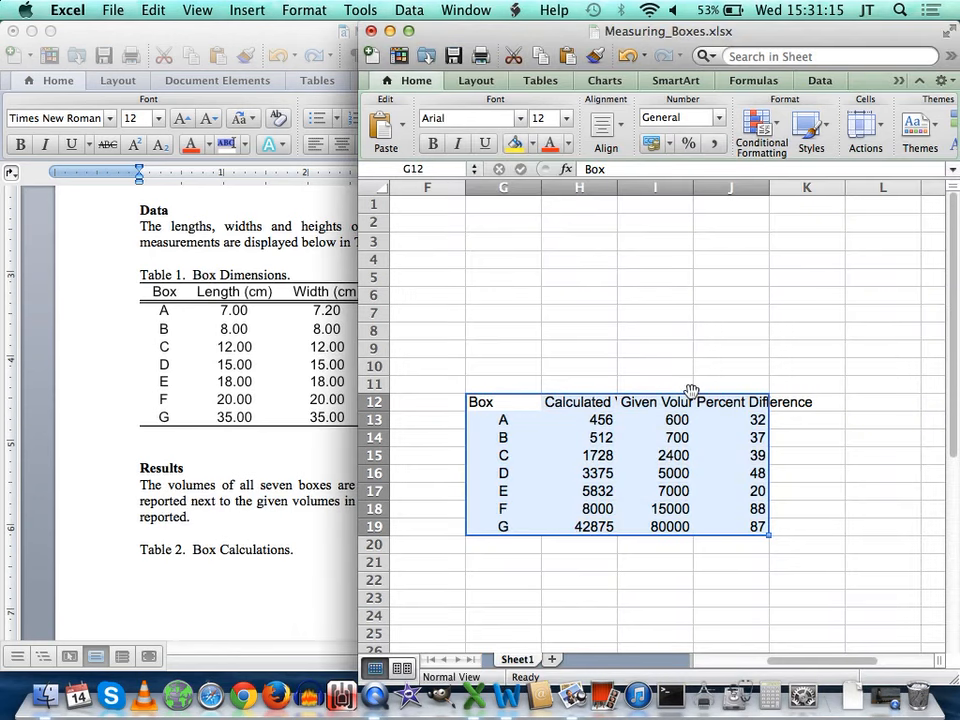
pyautogui.click(678, 379)
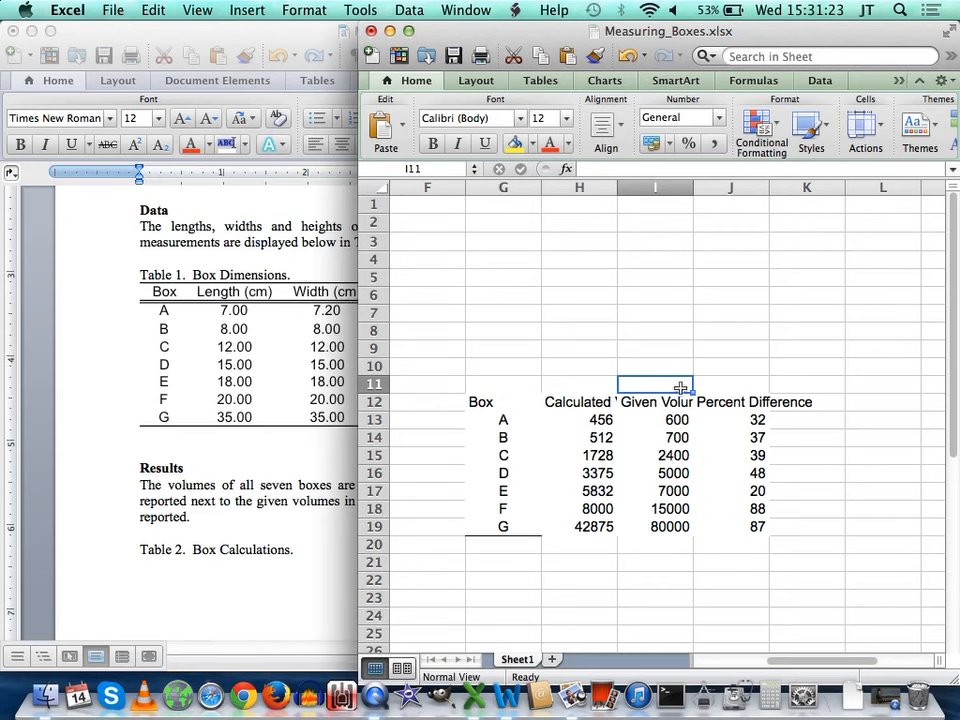
# Center the contents of the calculations table G12:J19 horizontally
pyautogui.moveTo(496, 398); pyautogui.dragTo(731, 527)
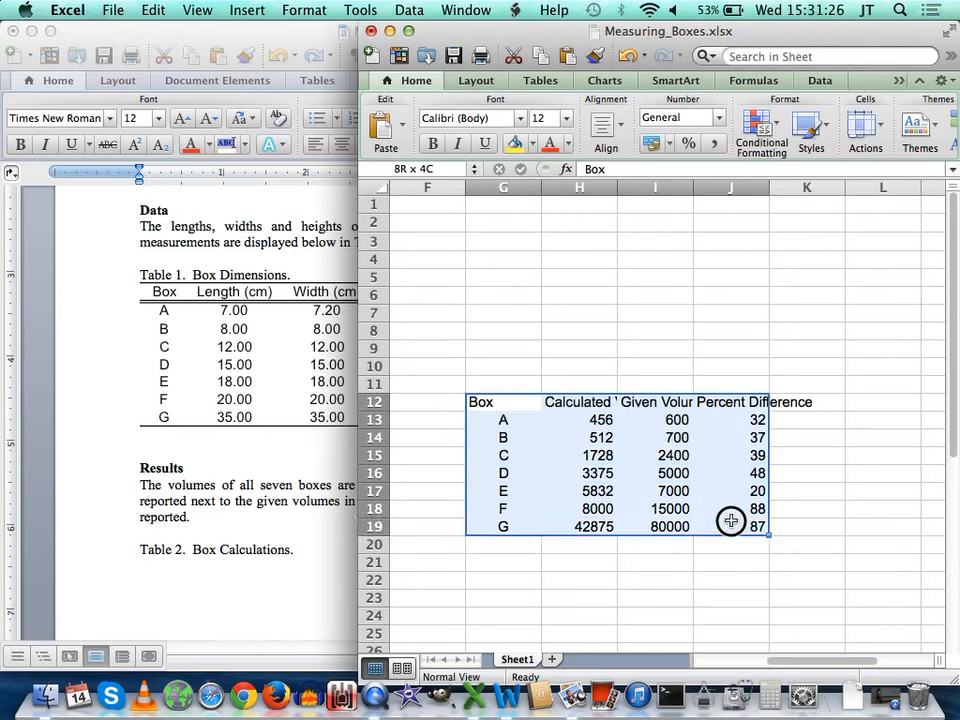
pyautogui.click(618, 126)
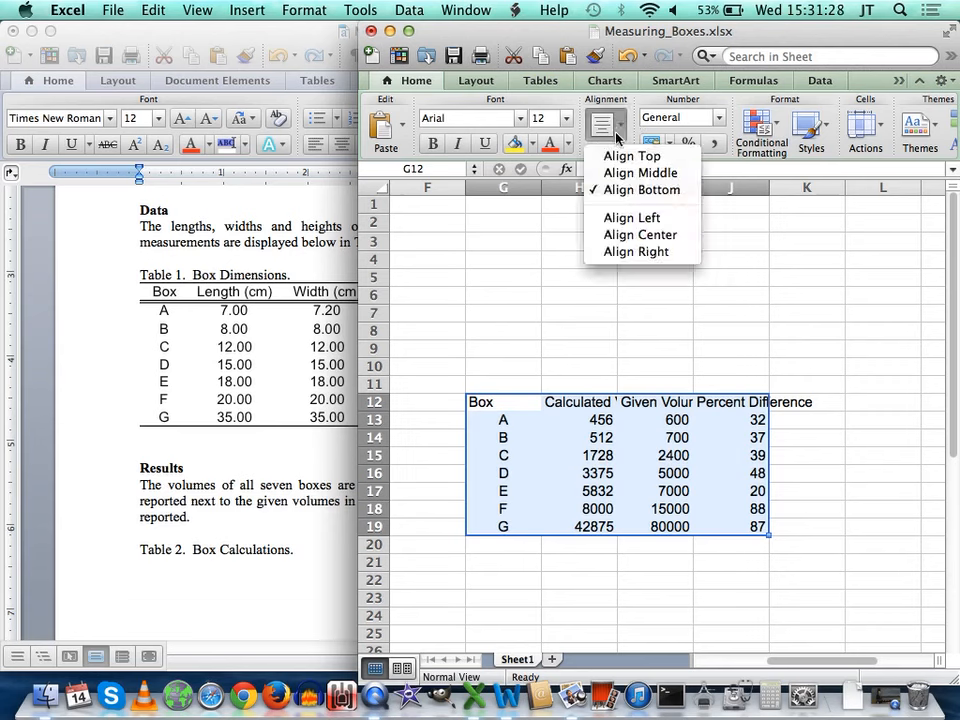
pyautogui.click(618, 235)
pyautogui.click(666, 381)
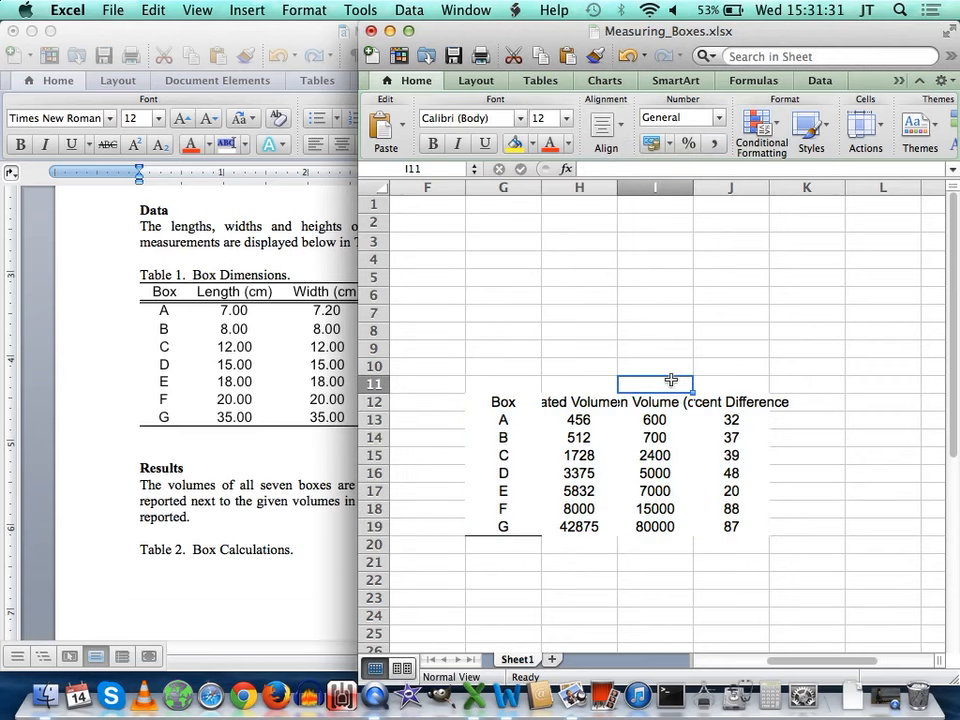
# Try widening columns H to J to fit the full row 12 headings, and undo the widening
pyautogui.moveTo(468, 405); pyautogui.dragTo(730, 403)
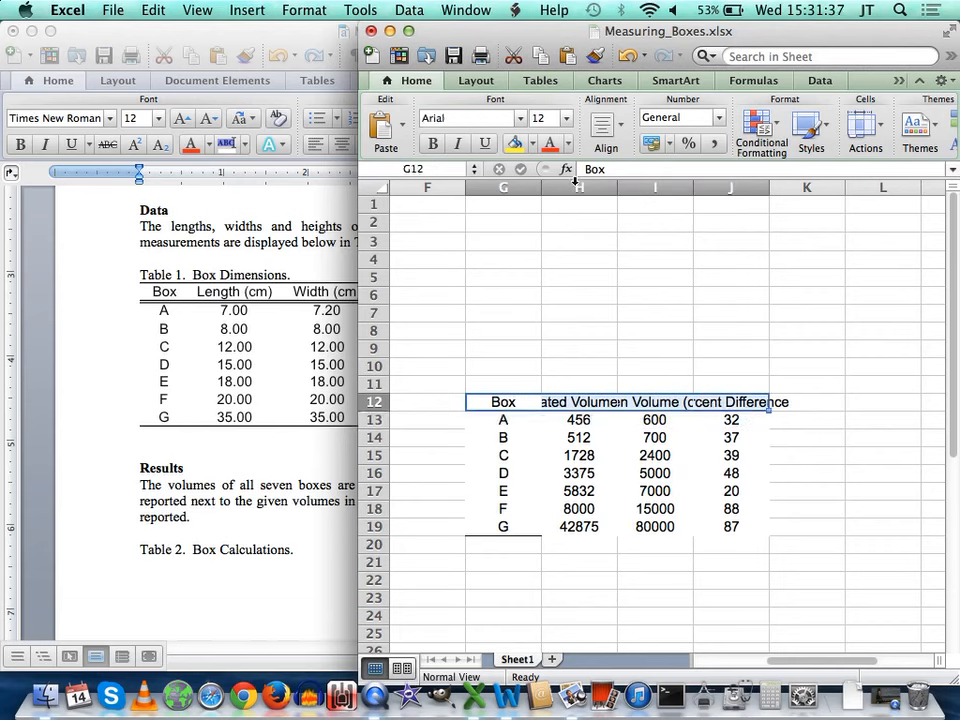
pyautogui.moveTo(576, 186); pyautogui.dragTo(772, 190)
pyautogui.hscroll(5, 765, 260)
pyautogui.hscroll(-5, 765, 260)
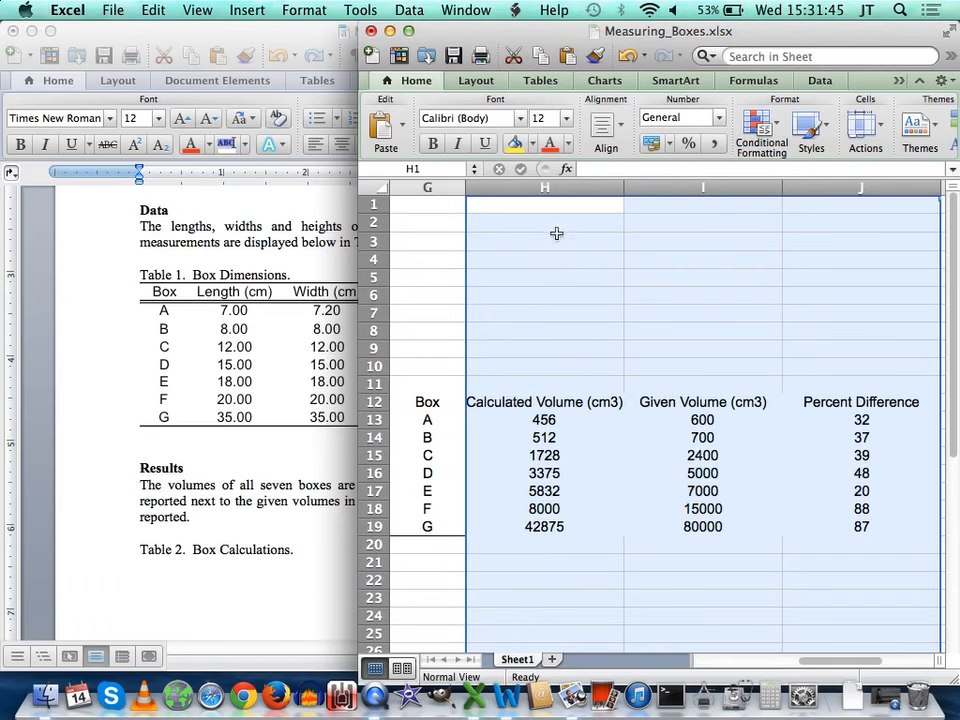
pyautogui.press('super+z')
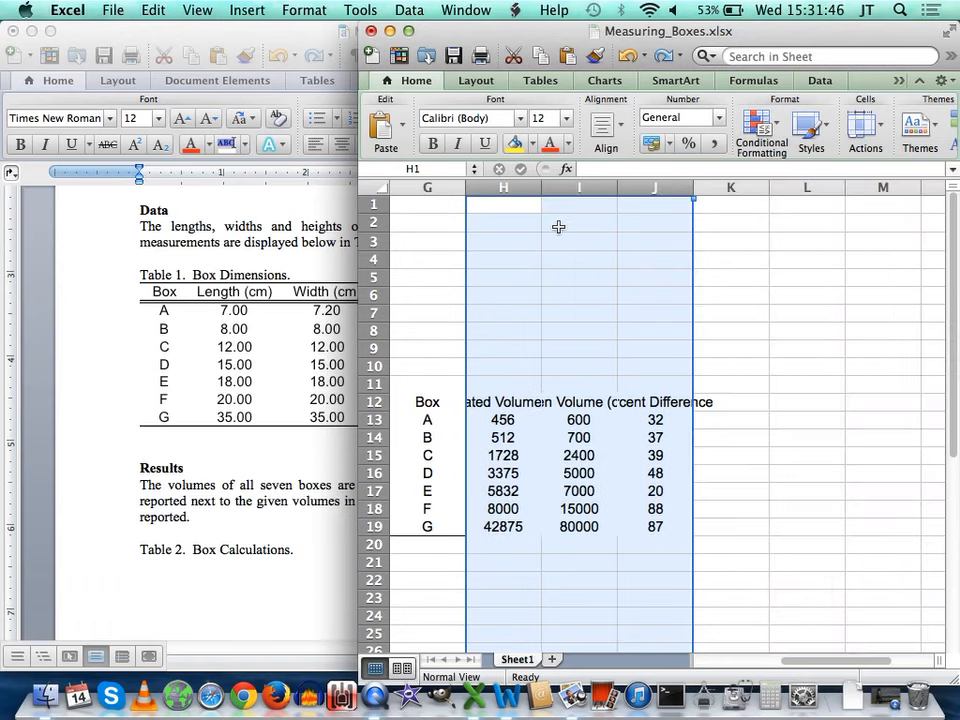
# Increase the height of heading row 12 to about two lines of text
pyautogui.click(507, 401)
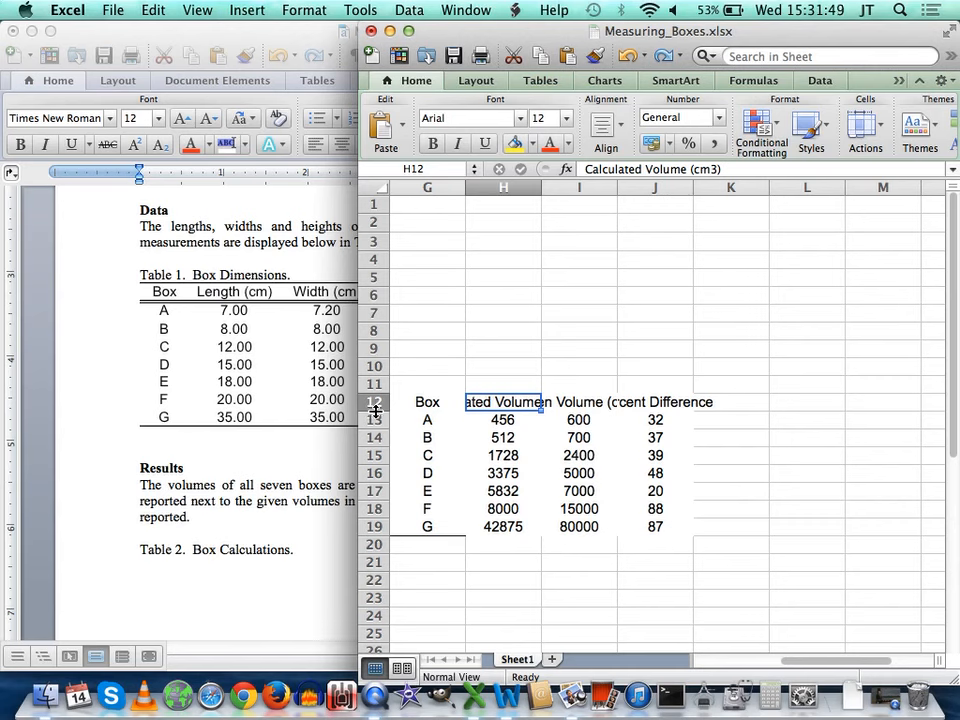
pyautogui.moveTo(375, 410); pyautogui.dragTo(374, 430)
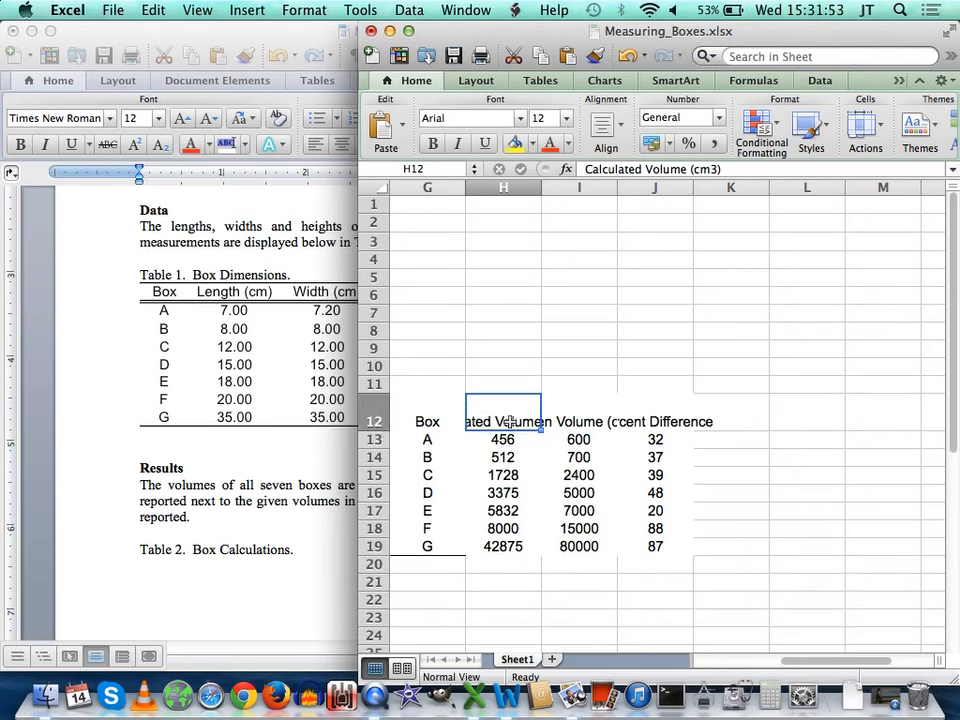
pyautogui.click(574, 418)
pyautogui.click(653, 416)
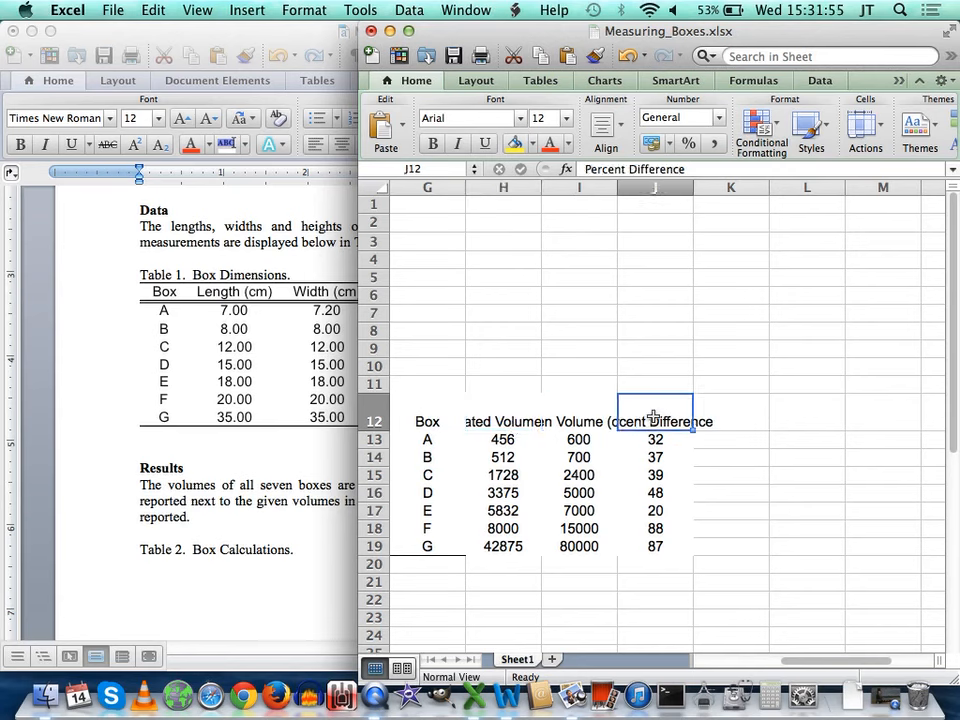
pyautogui.click(550, 410)
pyautogui.click(523, 414)
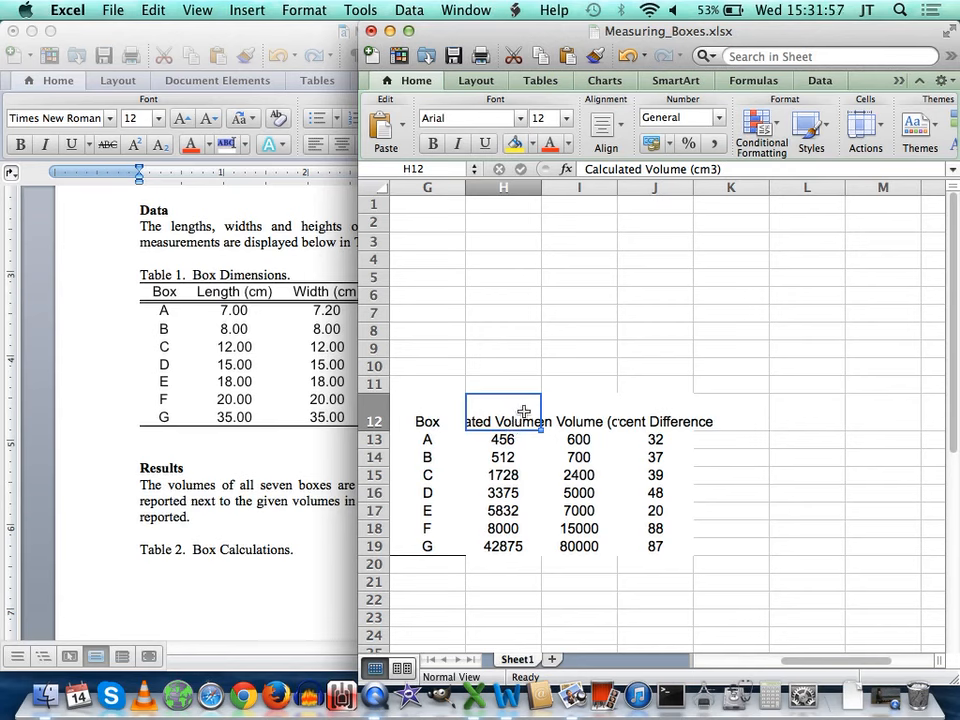
pyautogui.click(574, 420)
pyautogui.click(652, 420)
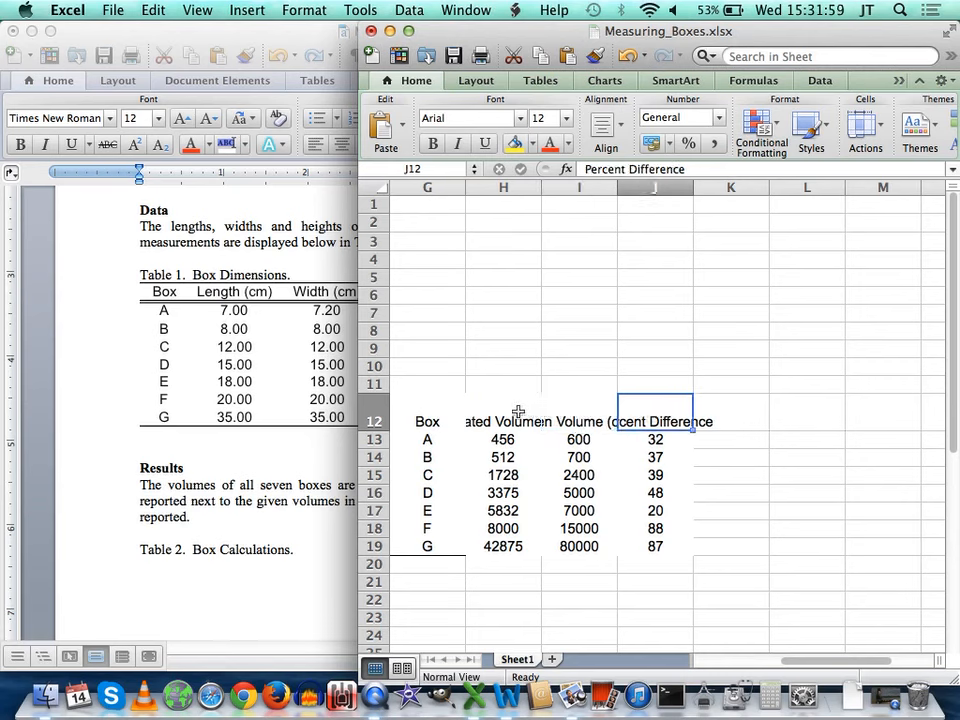
pyautogui.click(516, 414)
# Turn on text wrapping for the volume and percent difference headings in H12:J12
pyautogui.moveTo(528, 411); pyautogui.dragTo(652, 419)
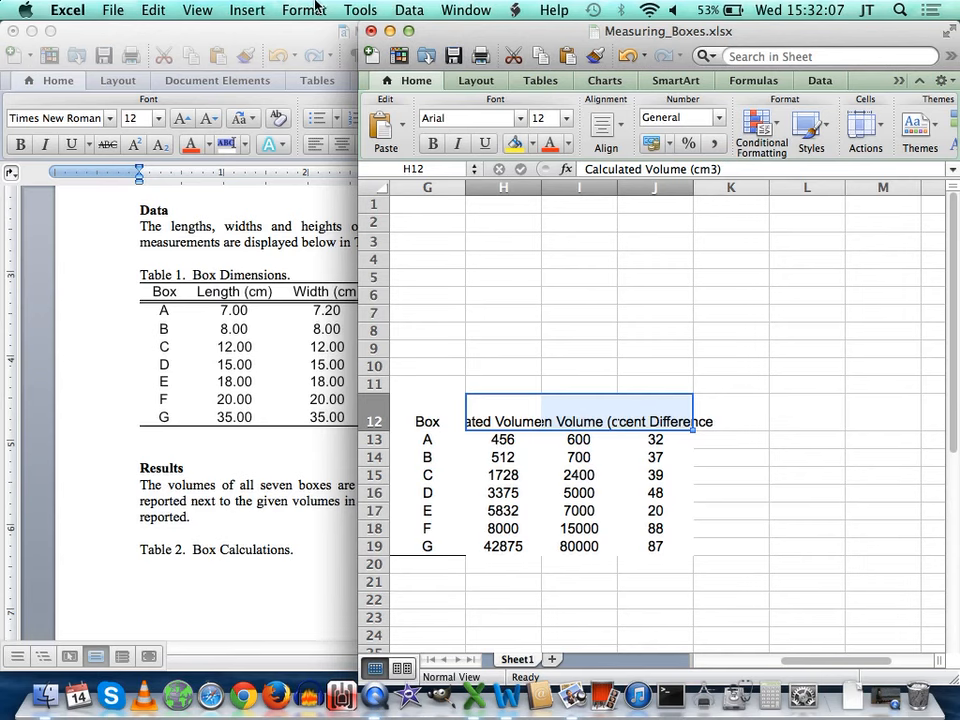
pyautogui.click(315, 9)
pyautogui.click(311, 30)
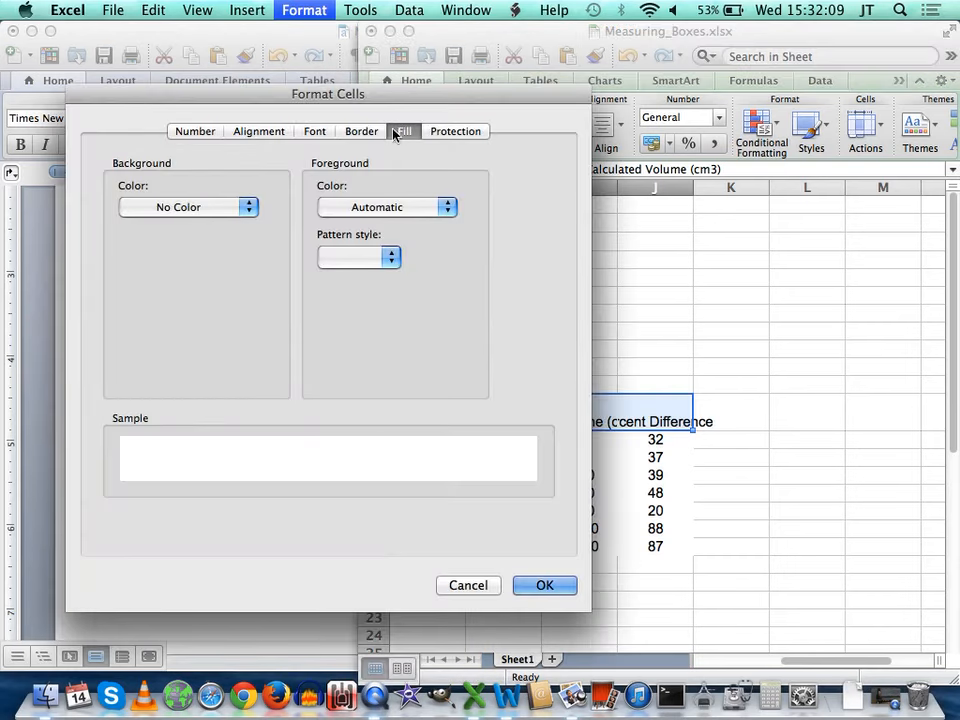
pyautogui.click(259, 131)
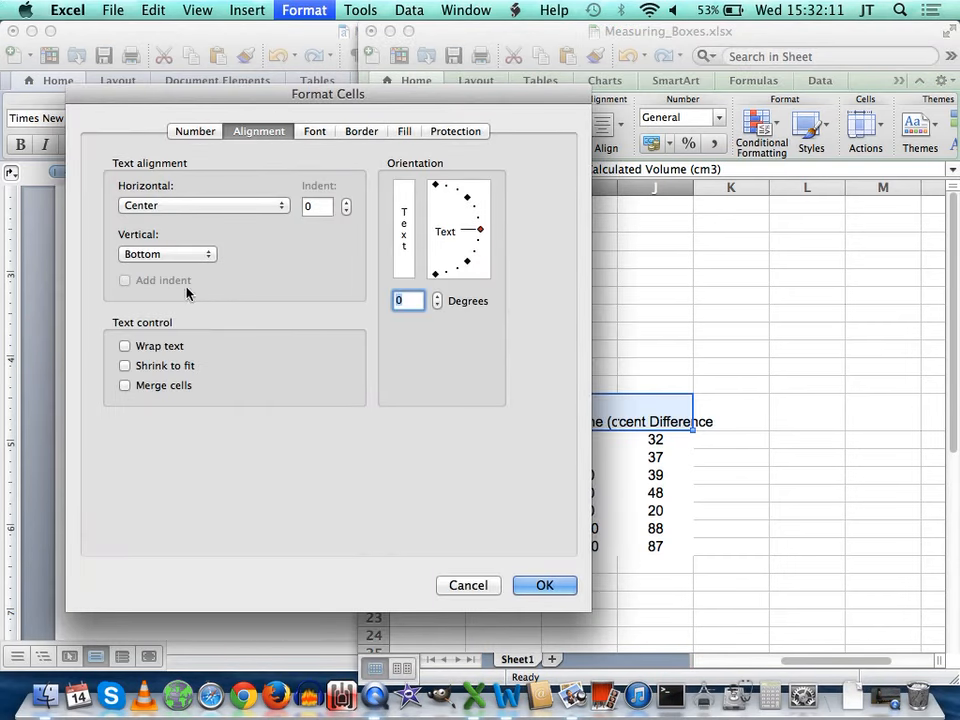
pyautogui.click(131, 345)
pyautogui.press('Return')
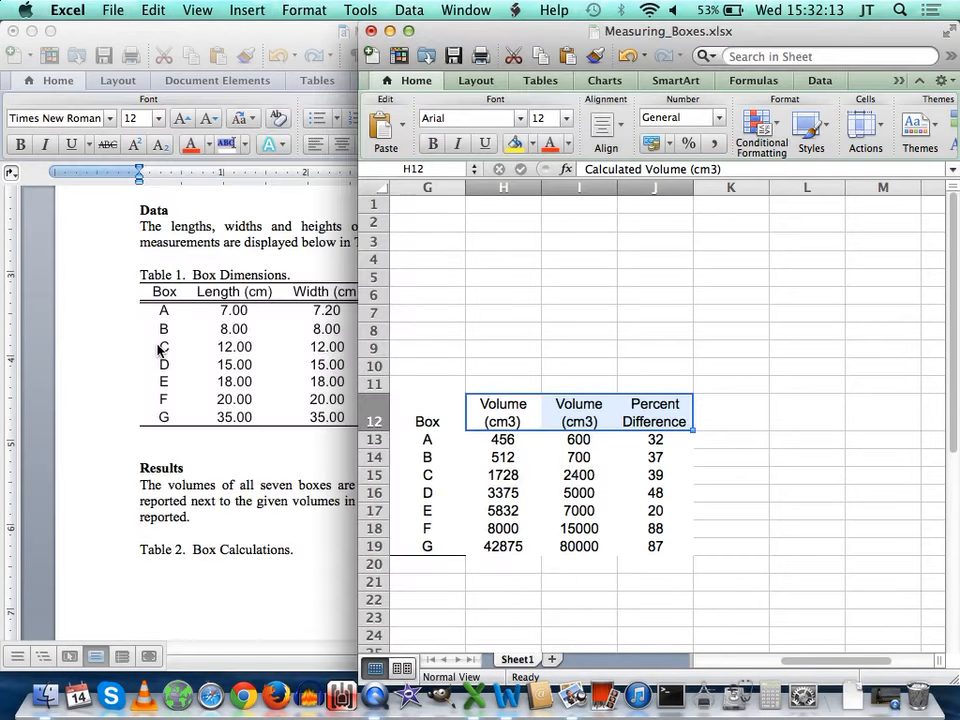
# Try widening columns H and I so the full volume headings in row 12 show on two wrapped lines
pyautogui.click(568, 529)
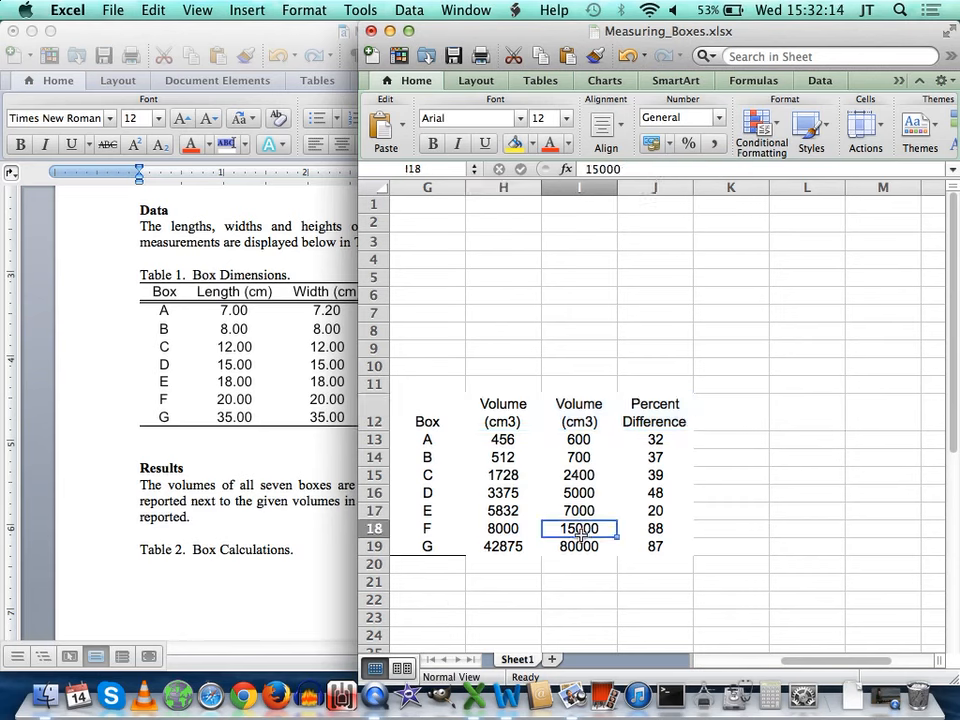
pyautogui.click(518, 410)
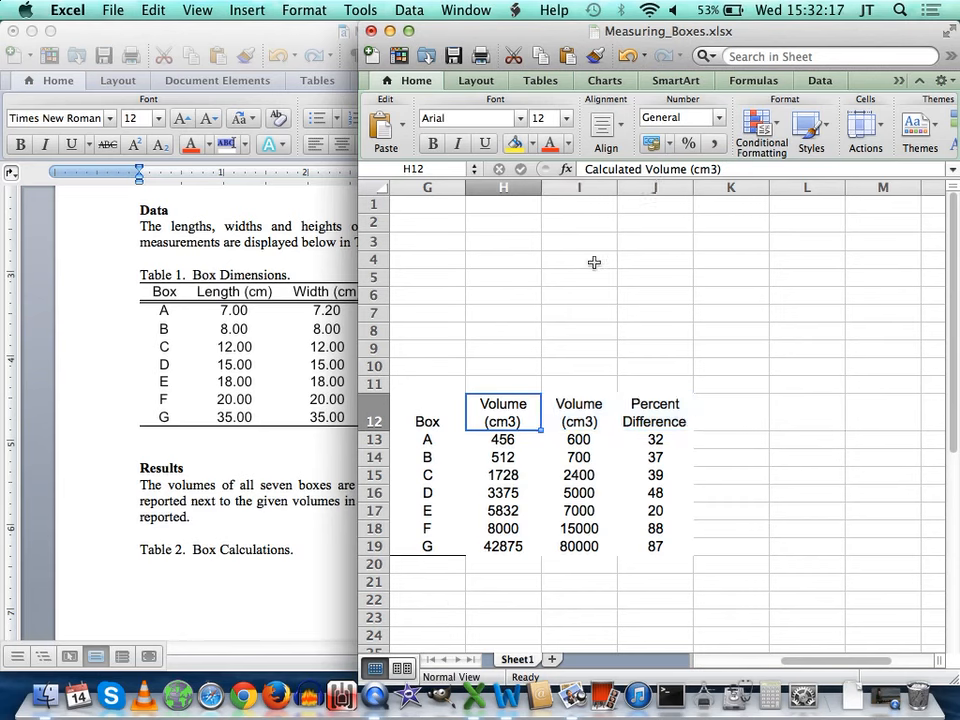
pyautogui.click(584, 405)
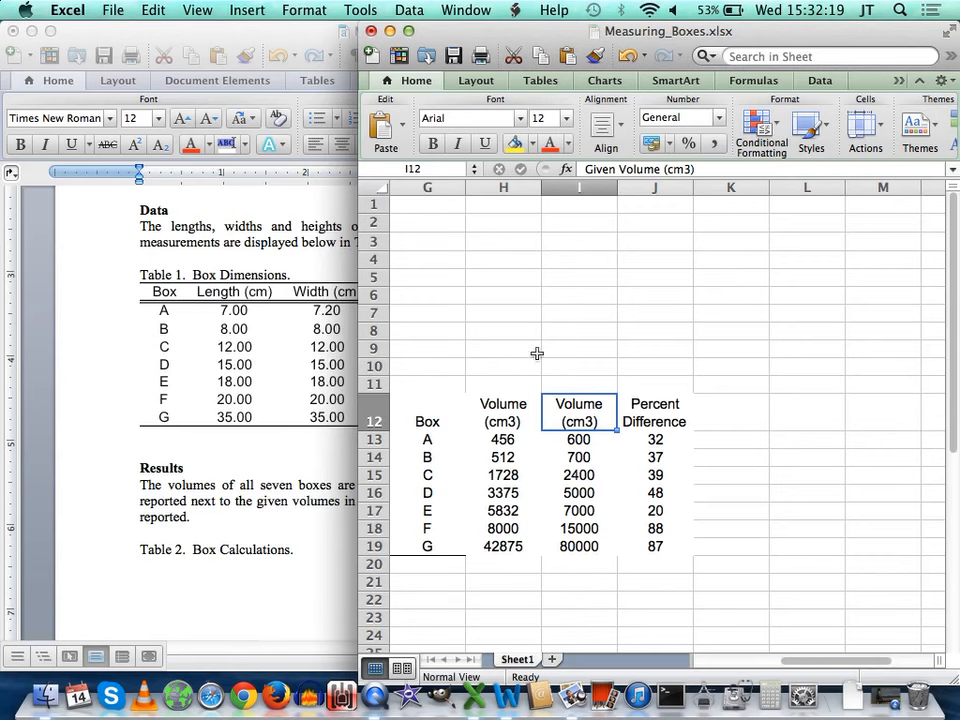
pyautogui.moveTo(513, 187); pyautogui.dragTo(661, 187)
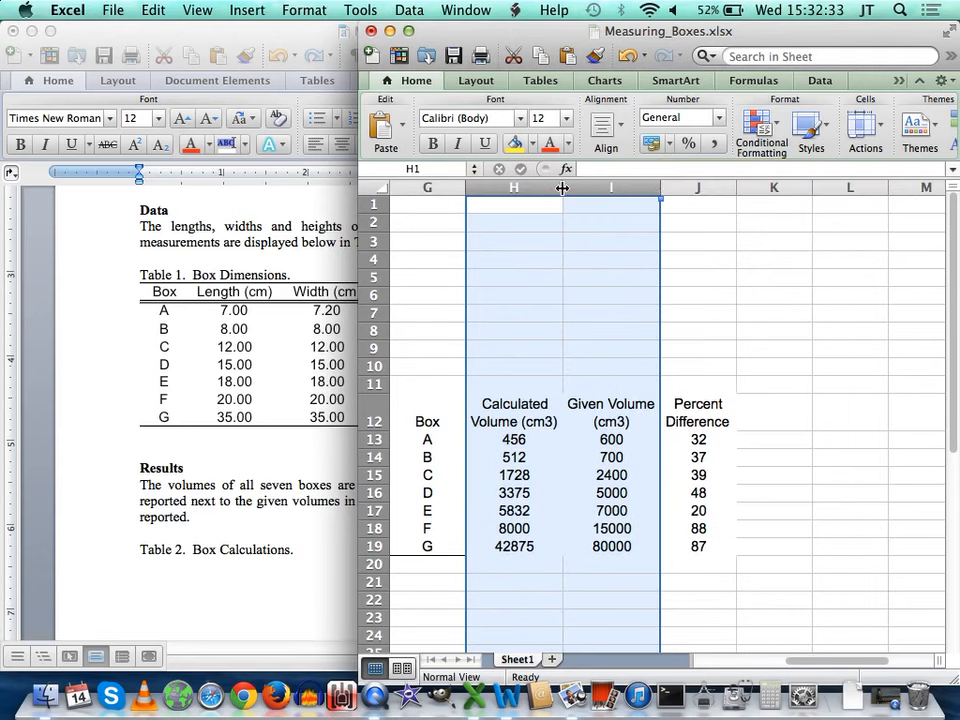
pyautogui.click(543, 215)
pyautogui.moveTo(562, 190); pyautogui.dragTo(591, 192)
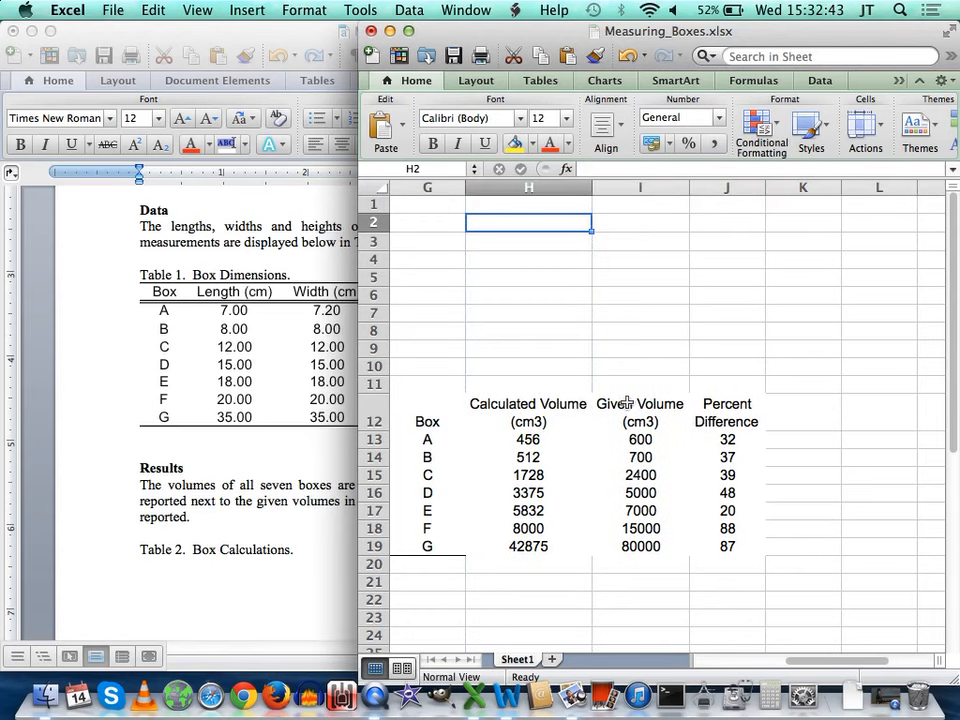
pyautogui.moveTo(553, 189)
pyautogui.mouseDown()
pyautogui.moveTo(624, 186)
pyautogui.moveTo(561, 189)
pyautogui.mouseUp()
pyautogui.click(643, 313)
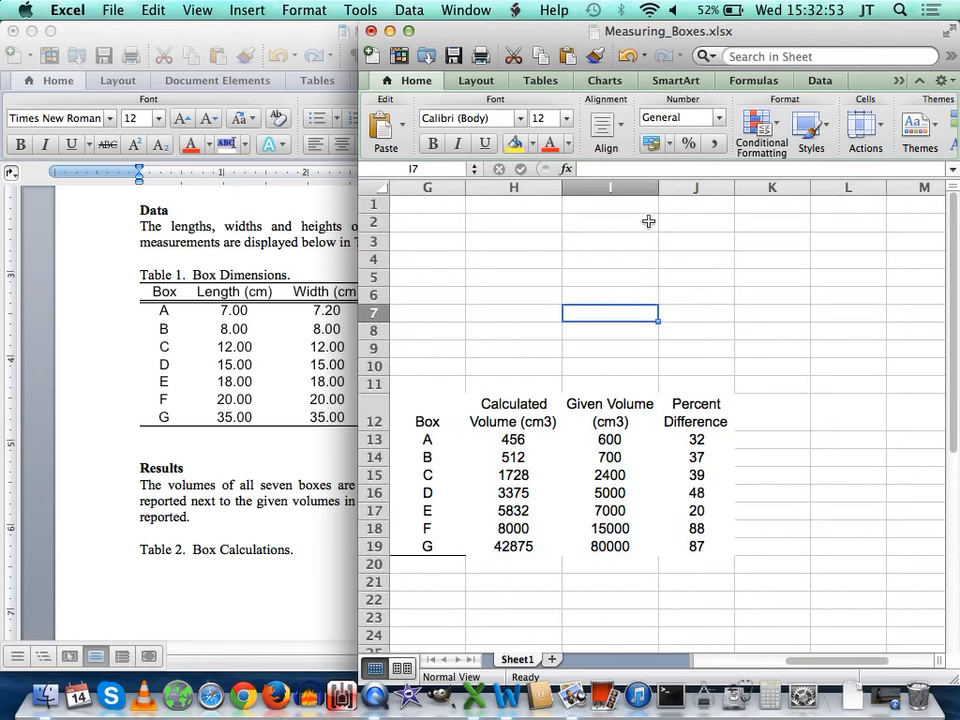
pyautogui.moveTo(658, 191); pyautogui.dragTo(659, 191)
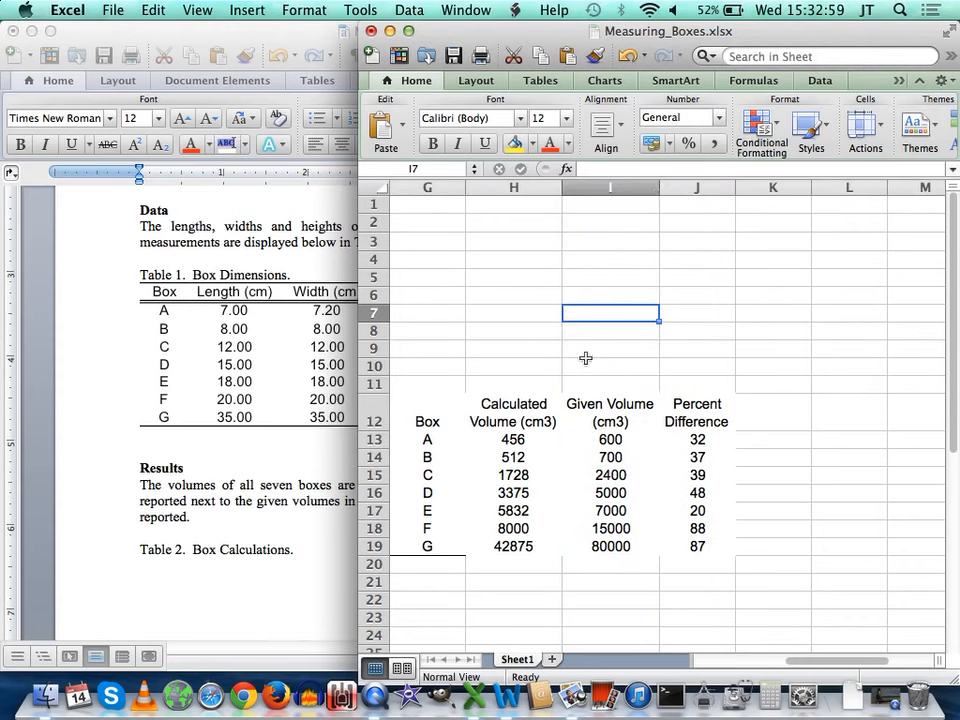
# Widen columns H and I equally until "Calculated Volume" fits on one line of its heading
pyautogui.moveTo(513, 187); pyautogui.dragTo(671, 189)
pyautogui.click(668, 188)
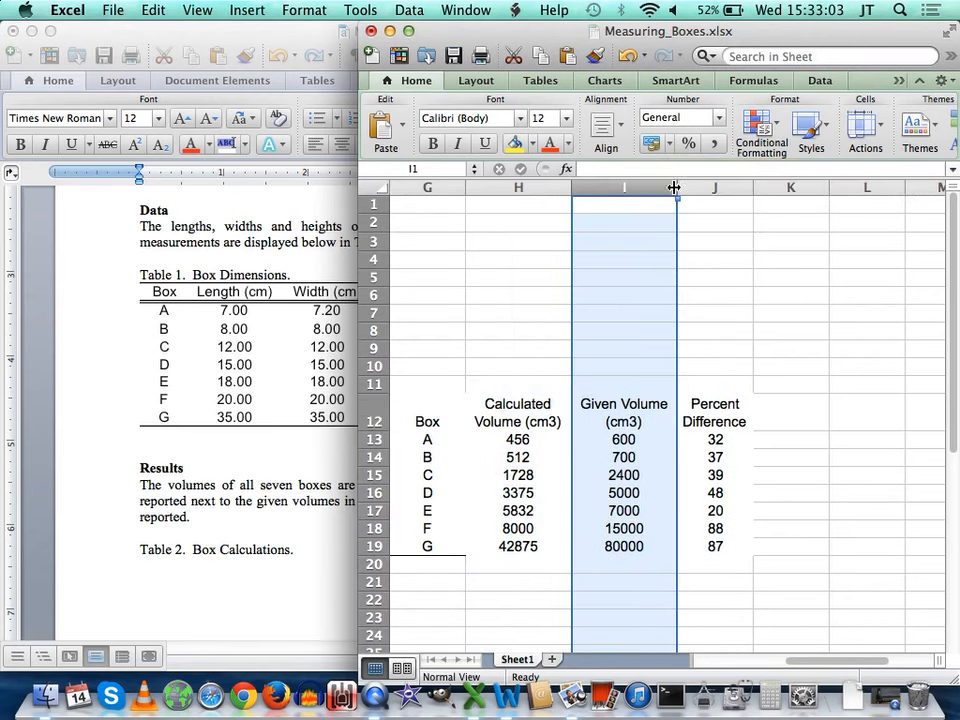
pyautogui.moveTo(565, 189); pyautogui.dragTo(589, 188)
pyautogui.click(641, 412)
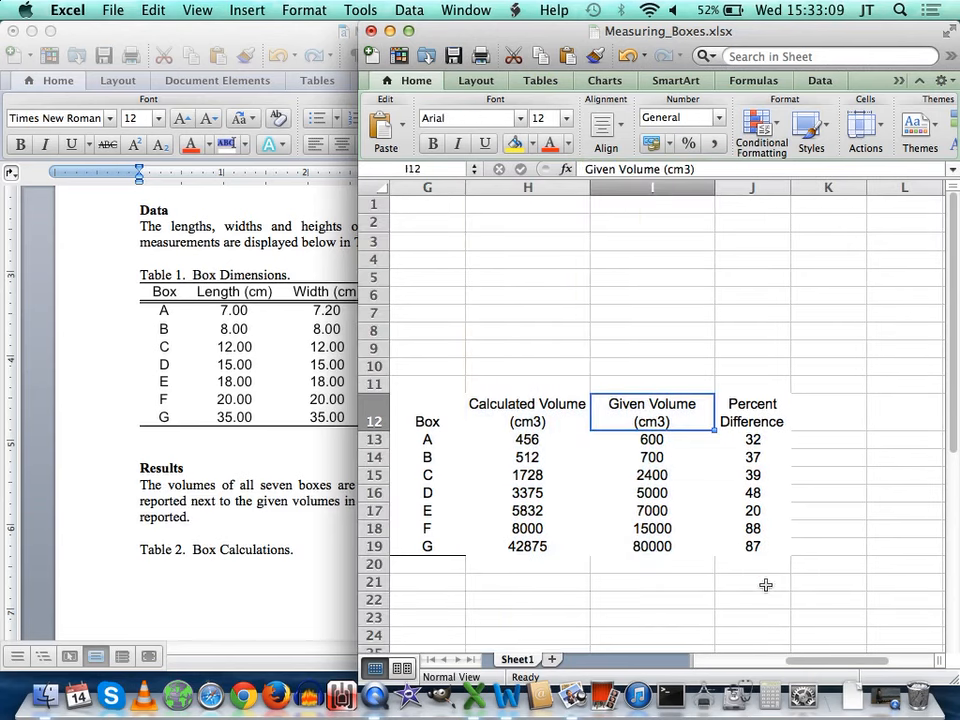
pyautogui.click(758, 582)
# Add single-line borders along the top and bottom edges of the calculations table G12:J19
pyautogui.moveTo(415, 414); pyautogui.dragTo(755, 550)
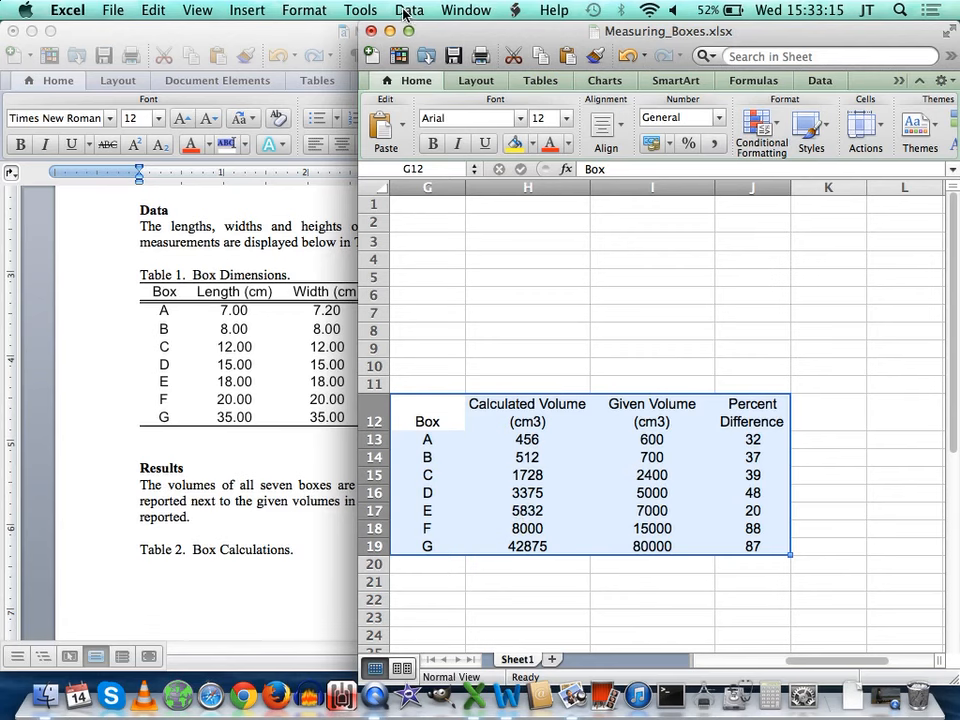
pyautogui.click(304, 9)
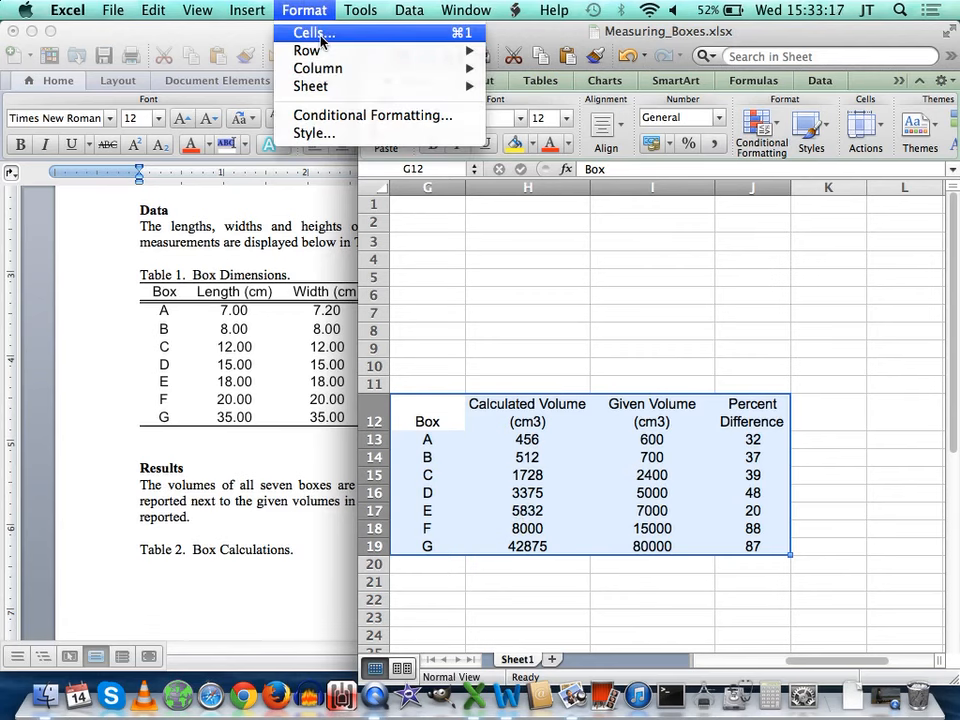
pyautogui.click(321, 35)
pyautogui.click(362, 131)
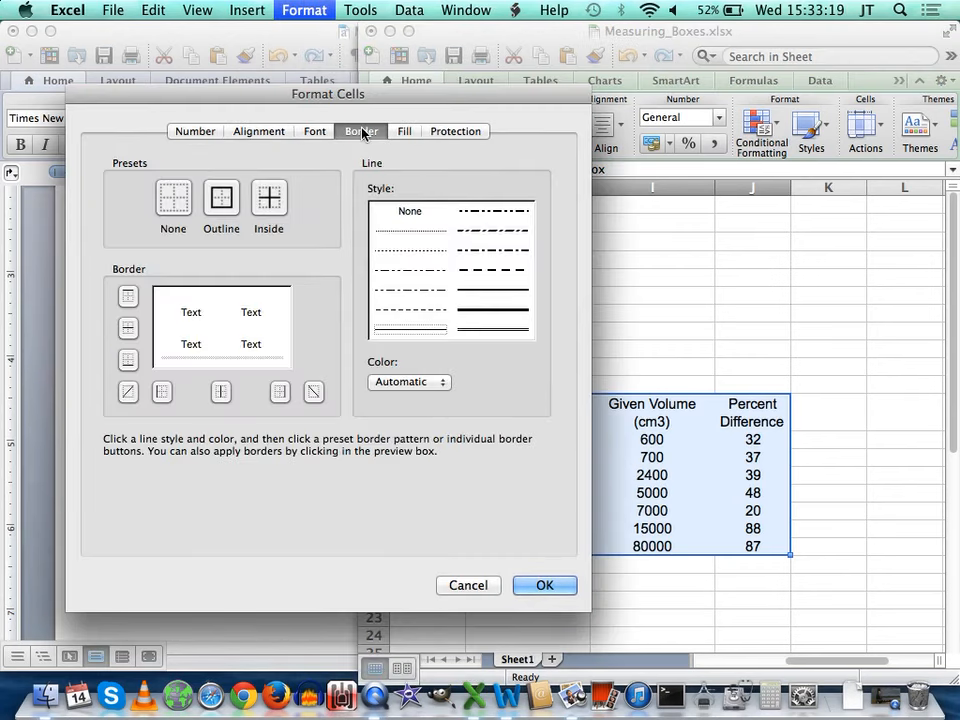
pyautogui.click(129, 297)
pyautogui.click(128, 359)
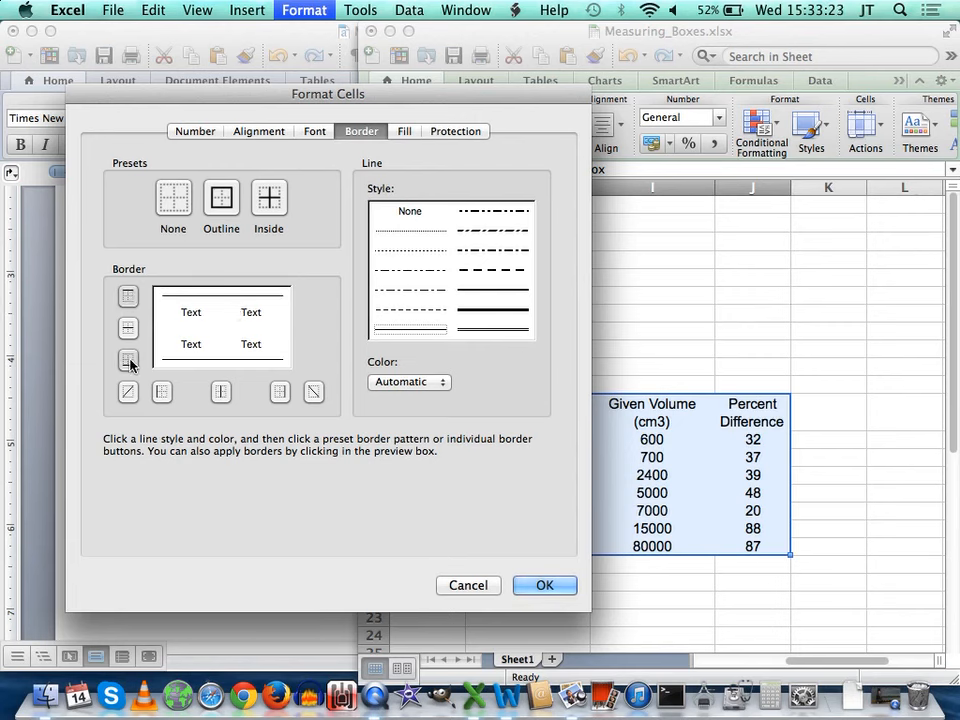
pyautogui.click(563, 582)
pyautogui.click(627, 583)
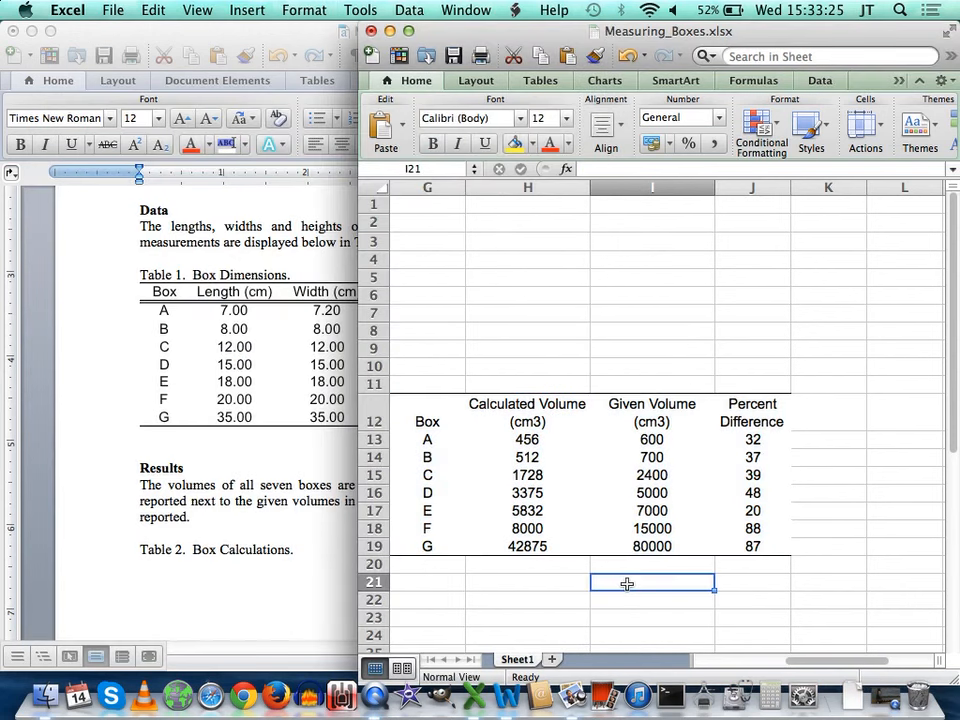
# Add a double-line bottom border under the heading row G12:J12
pyautogui.moveTo(426, 418); pyautogui.dragTo(716, 421)
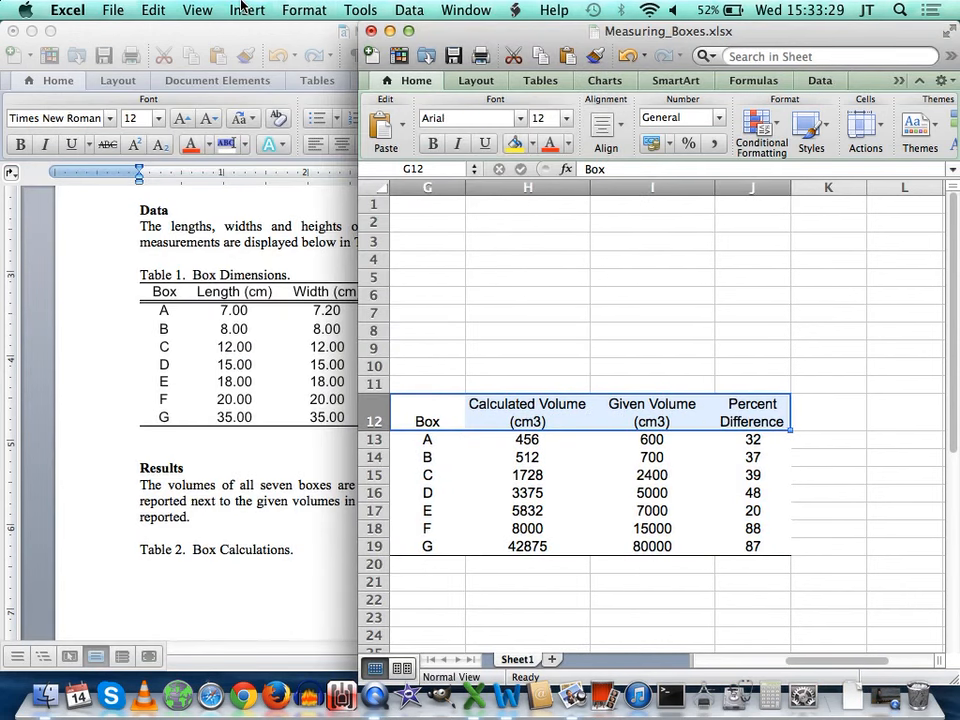
pyautogui.click(304, 10)
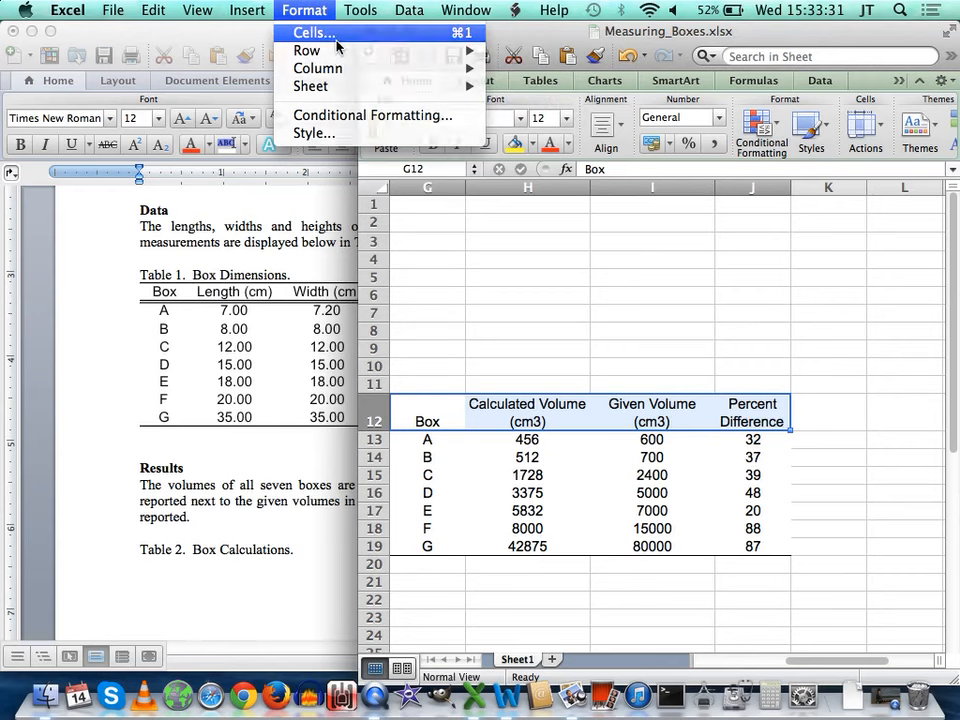
pyautogui.click(336, 34)
pyautogui.click(492, 330)
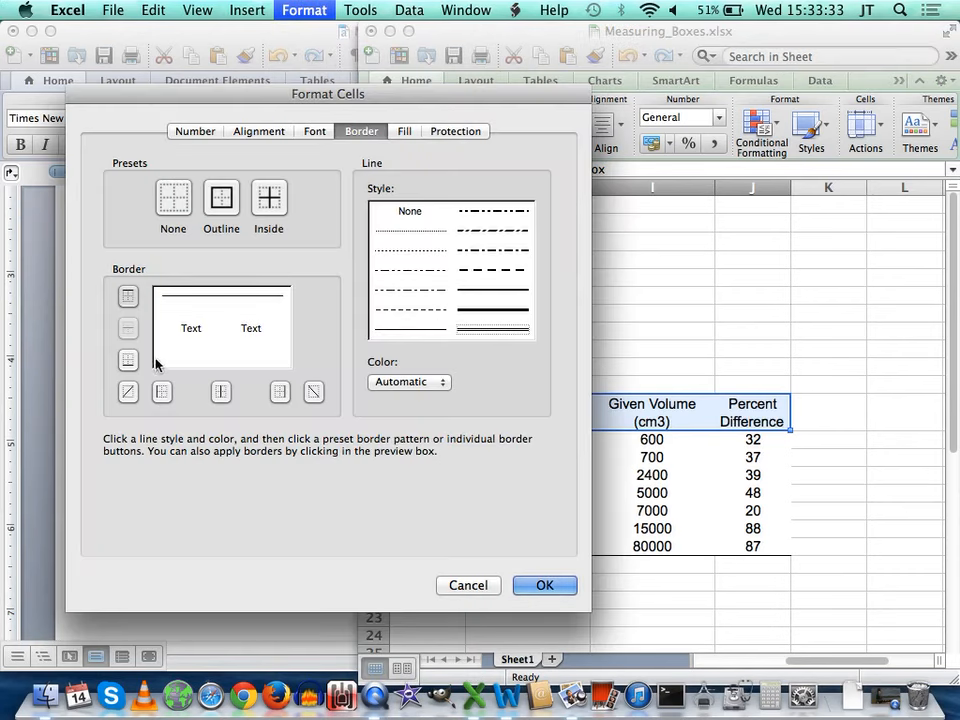
pyautogui.click(128, 359)
pyautogui.press('Return')
pyautogui.click(575, 602)
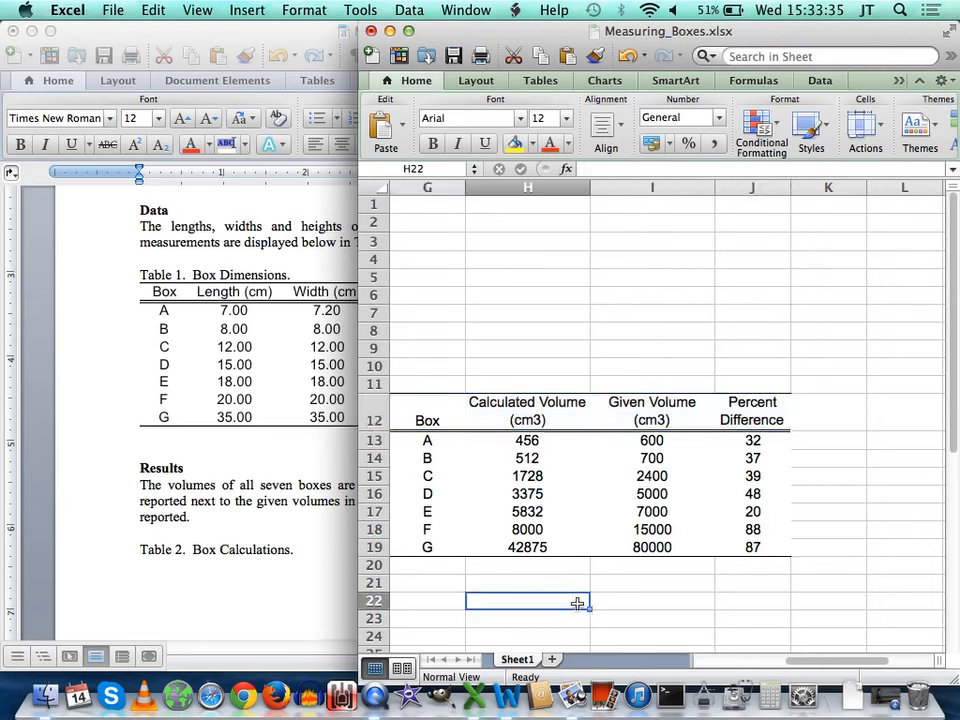
# Center the contents of the calculations table G12:J19 vertically
pyautogui.click(416, 419)
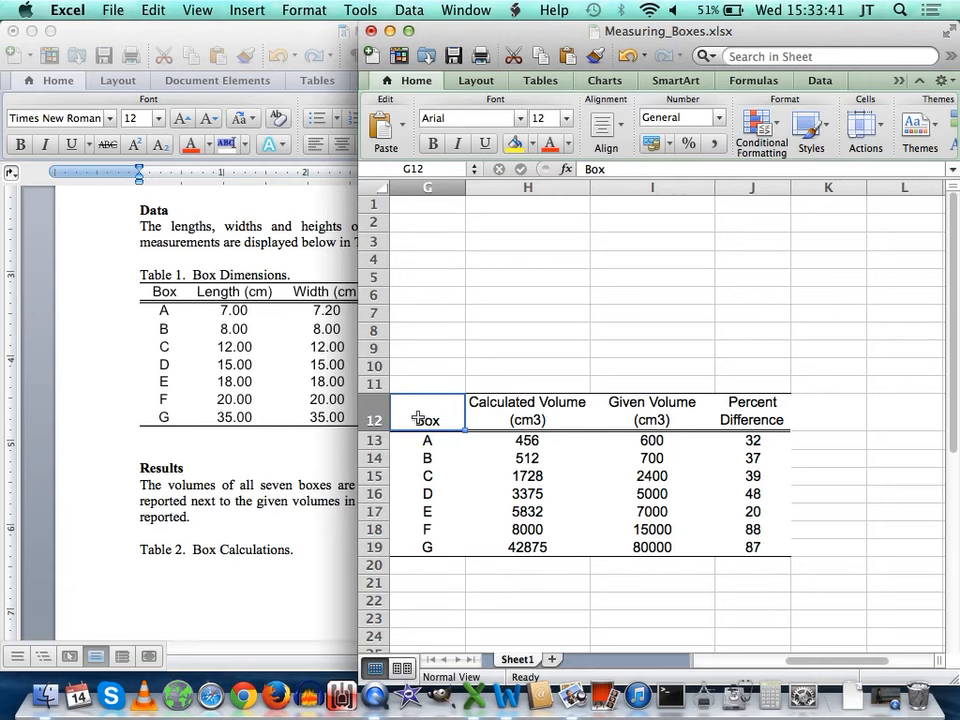
pyautogui.moveTo(418, 418); pyautogui.dragTo(740, 556)
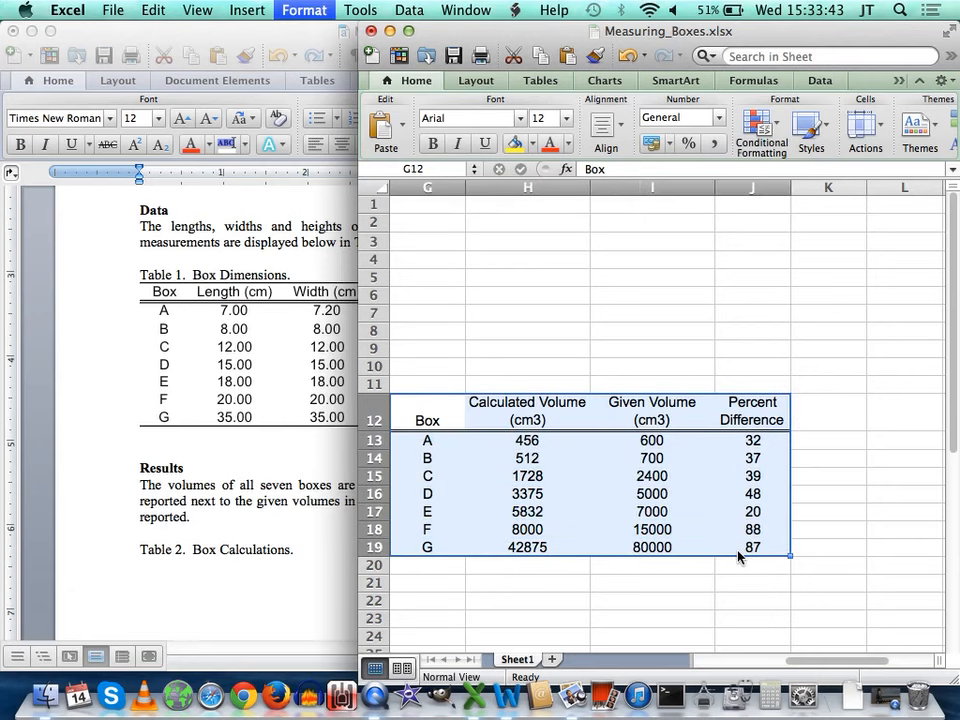
pyautogui.press('super+1')
pyautogui.click(257, 133)
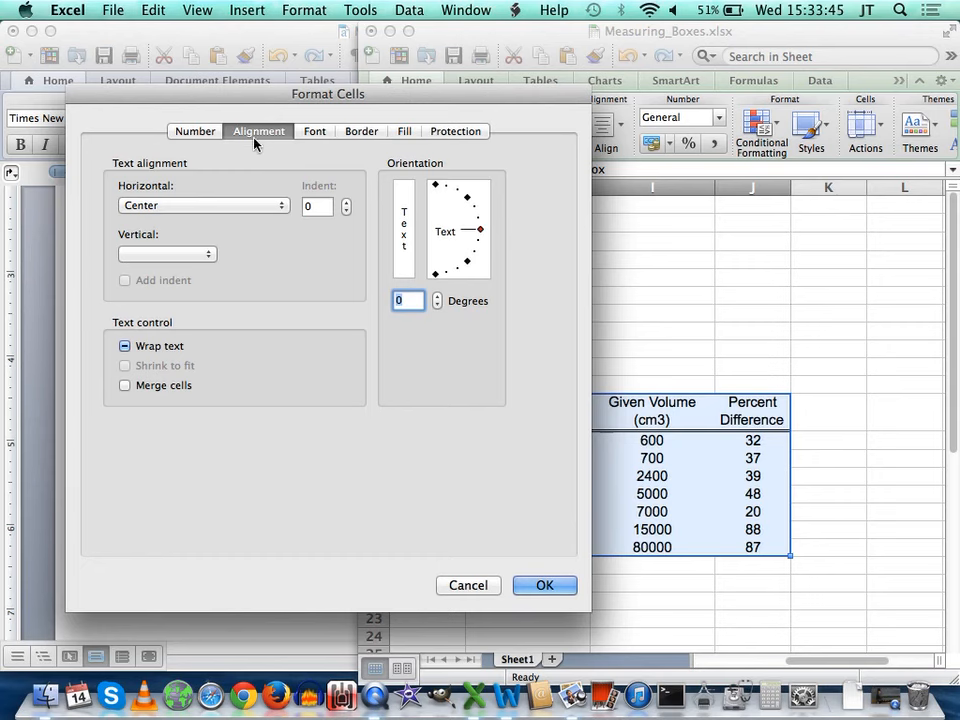
pyautogui.click(172, 254)
pyautogui.click(180, 270)
pyautogui.press('Return')
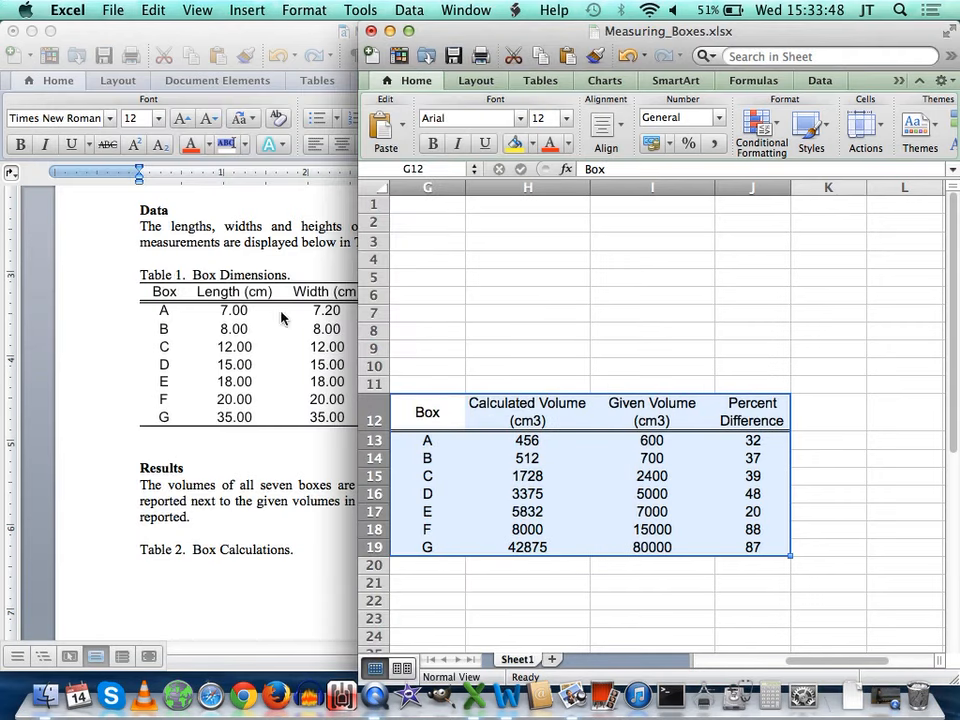
pyautogui.click(628, 598)
pyautogui.hscroll(-1, 610, 545)
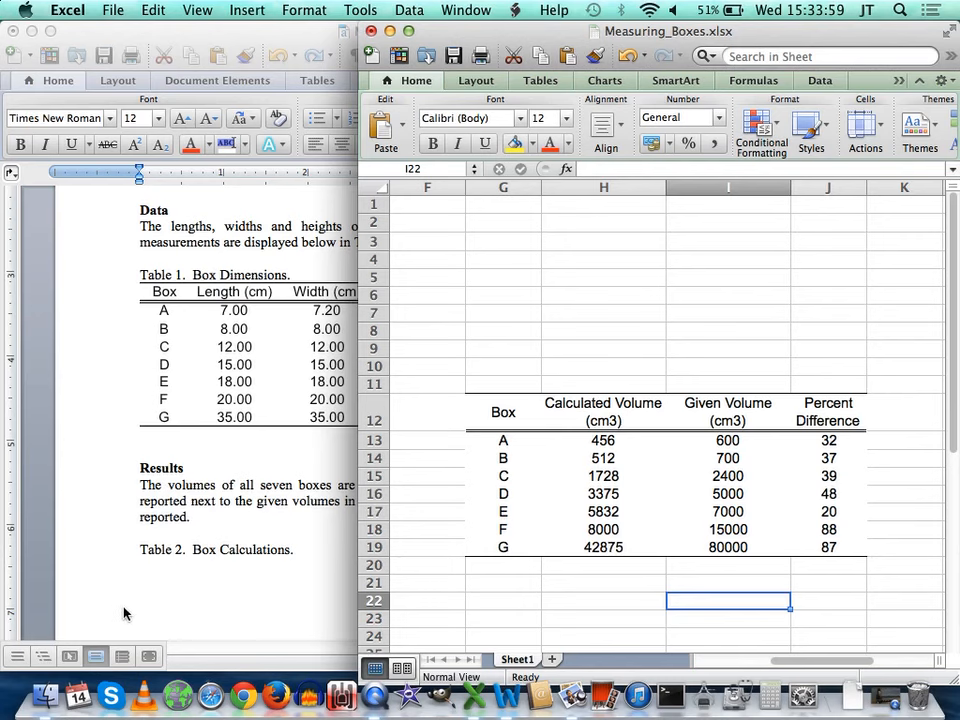
pyautogui.click(152, 571)
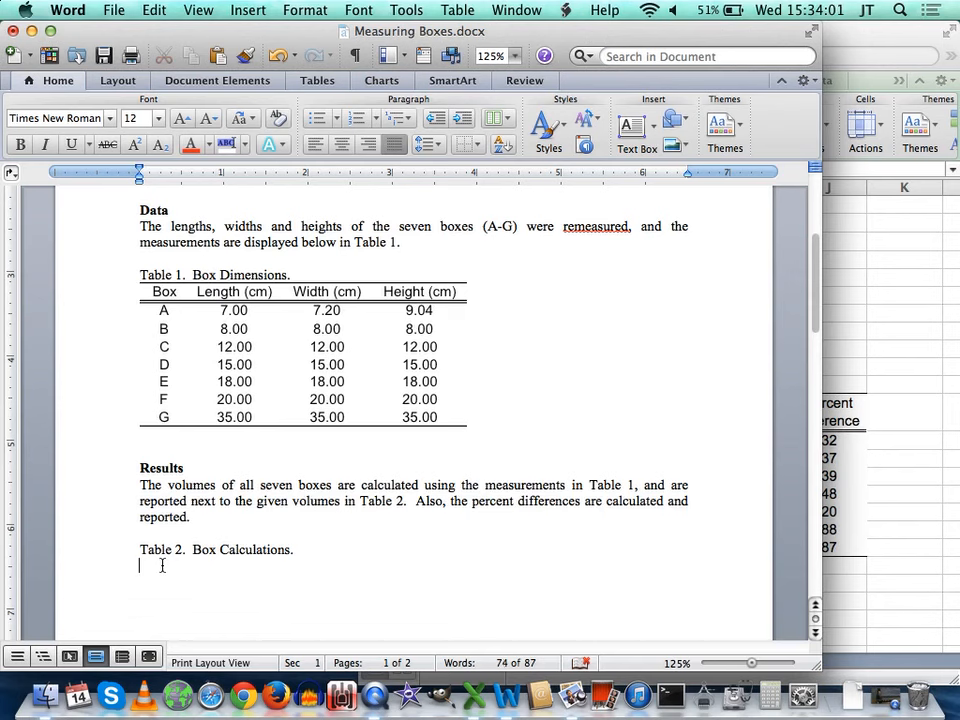
pyautogui.click(872, 563)
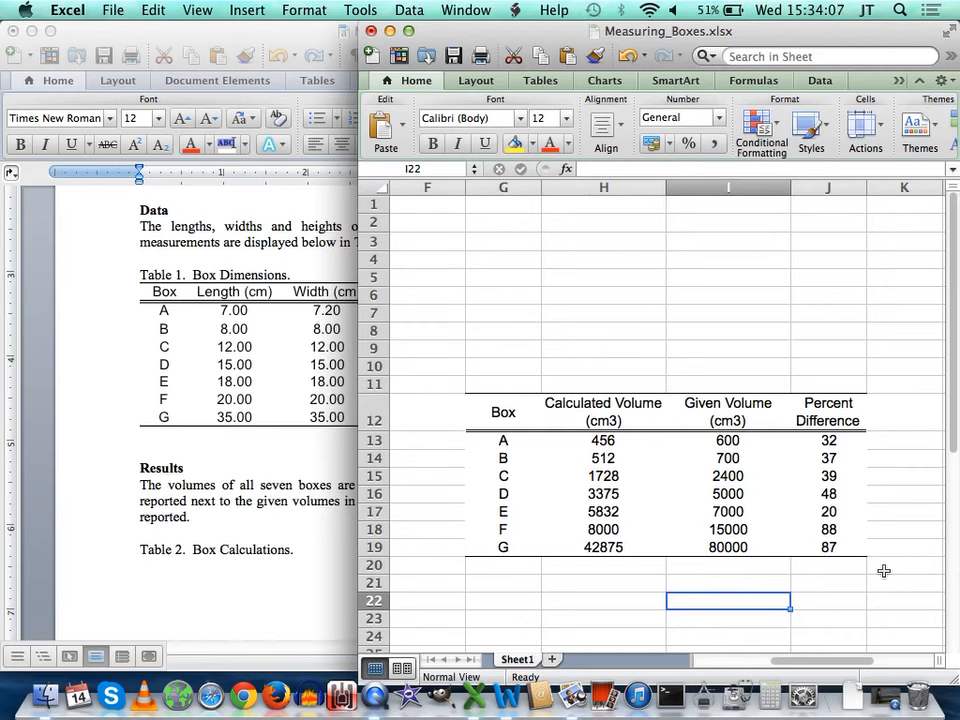
# Change the heading in J12 to "Percent Difference (%)" and widen column J so it fits on two lines
pyautogui.click(855, 410)
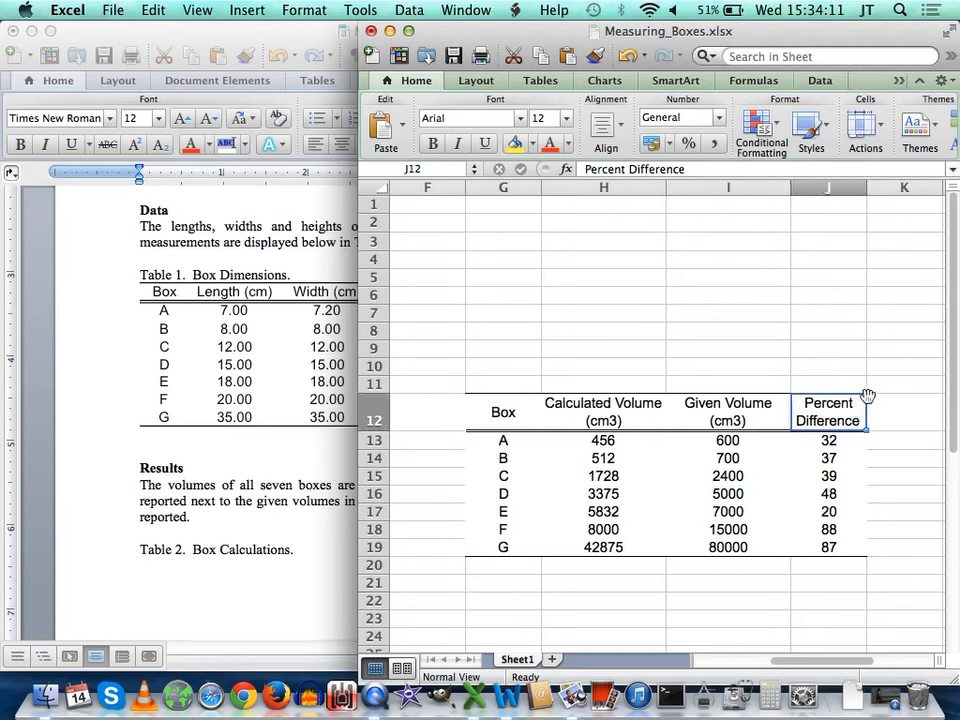
pyautogui.click(724, 169)
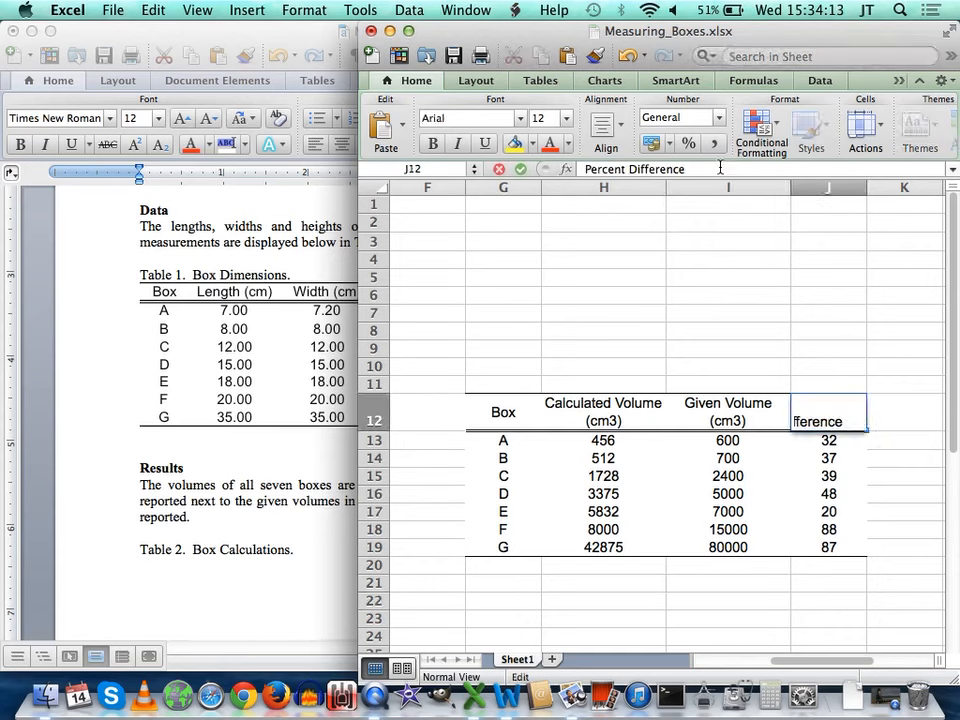
pyautogui.write('%')
pyautogui.write('(')
pyautogui.press('Return')
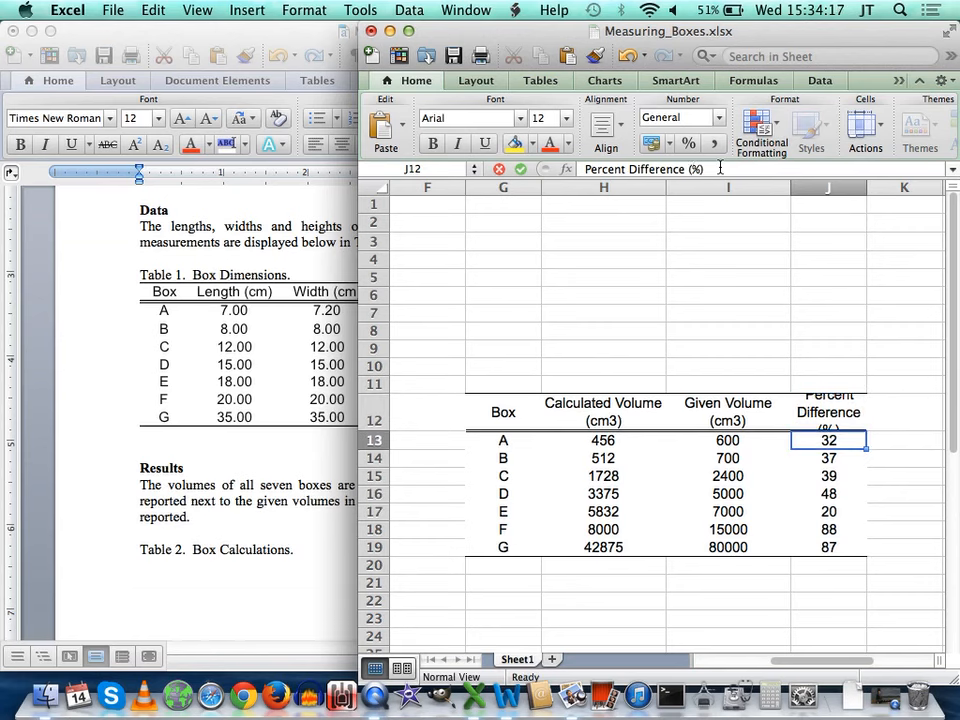
pyautogui.moveTo(872, 189); pyautogui.dragTo(888, 189)
pyautogui.click(858, 477)
pyautogui.click(902, 547)
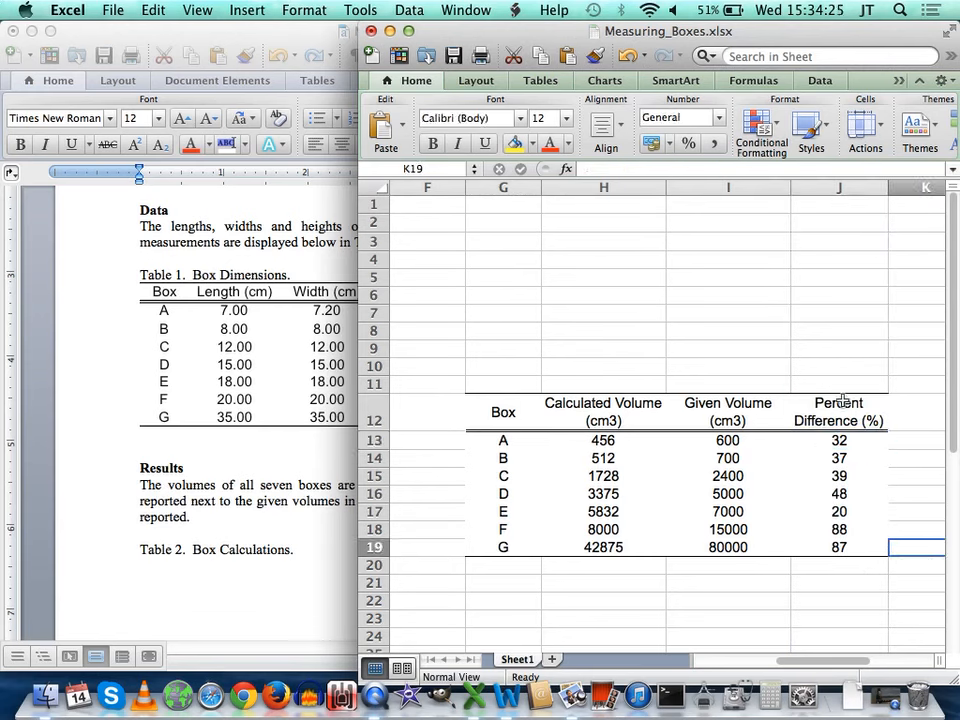
# Narrow the Box column G to suit its short entries and widen column J slightly
pyautogui.moveTo(542, 187); pyautogui.dragTo(515, 188)
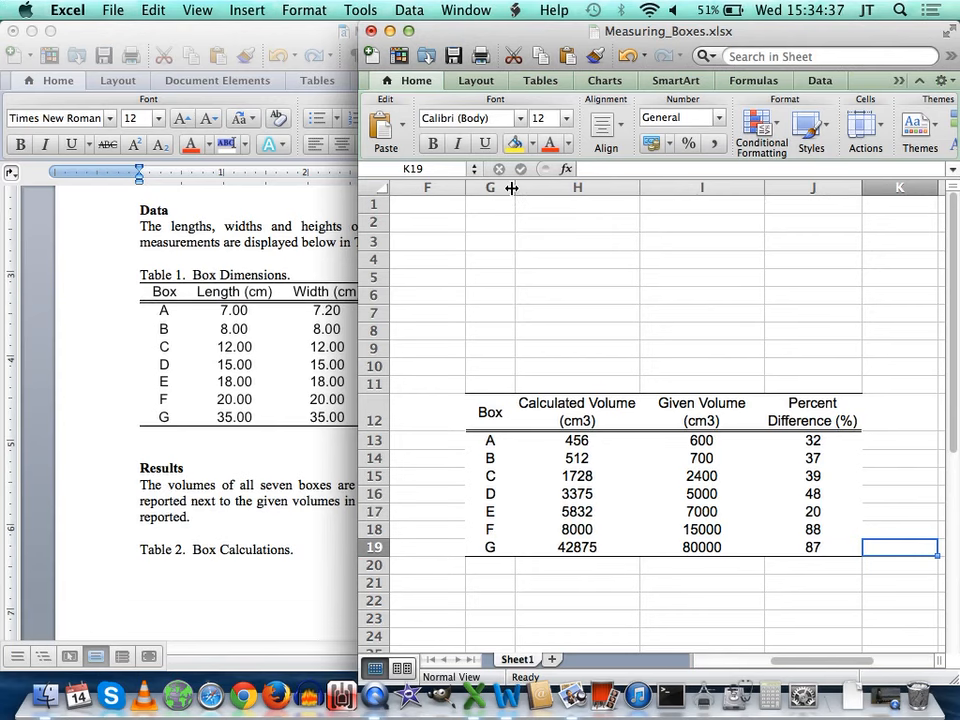
pyautogui.moveTo(515, 187); pyautogui.dragTo(510, 187)
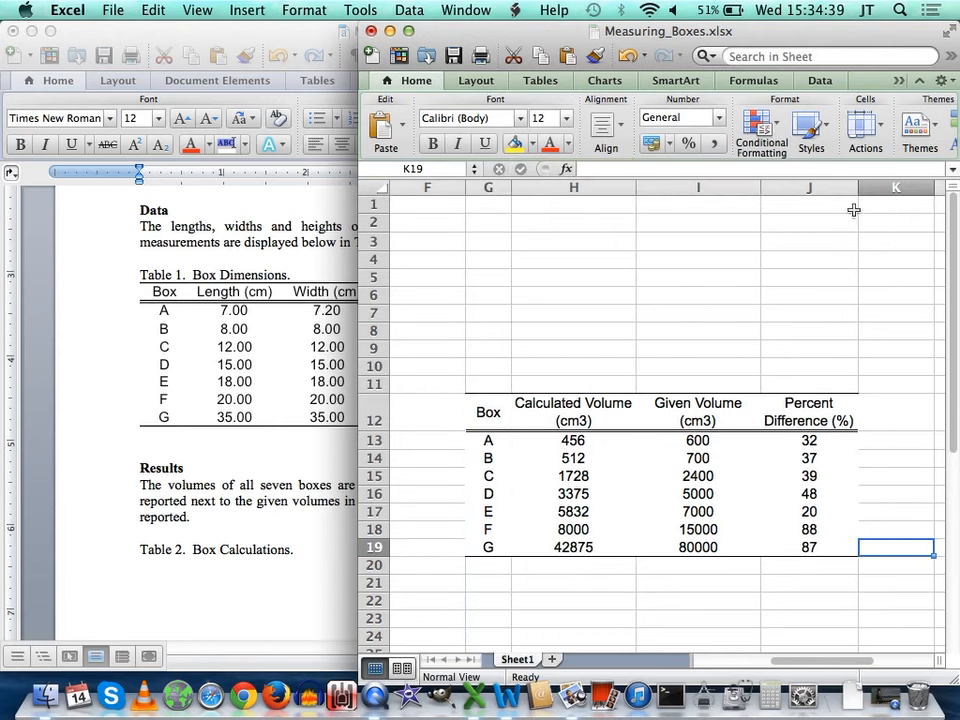
pyautogui.moveTo(857, 189); pyautogui.dragTo(873, 187)
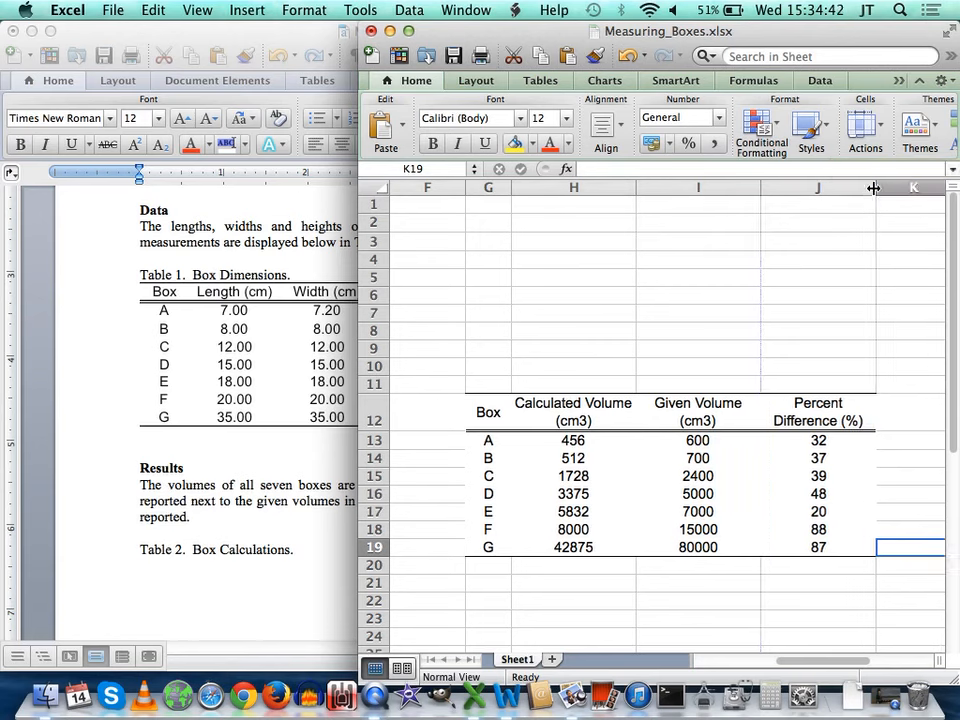
pyautogui.click(766, 567)
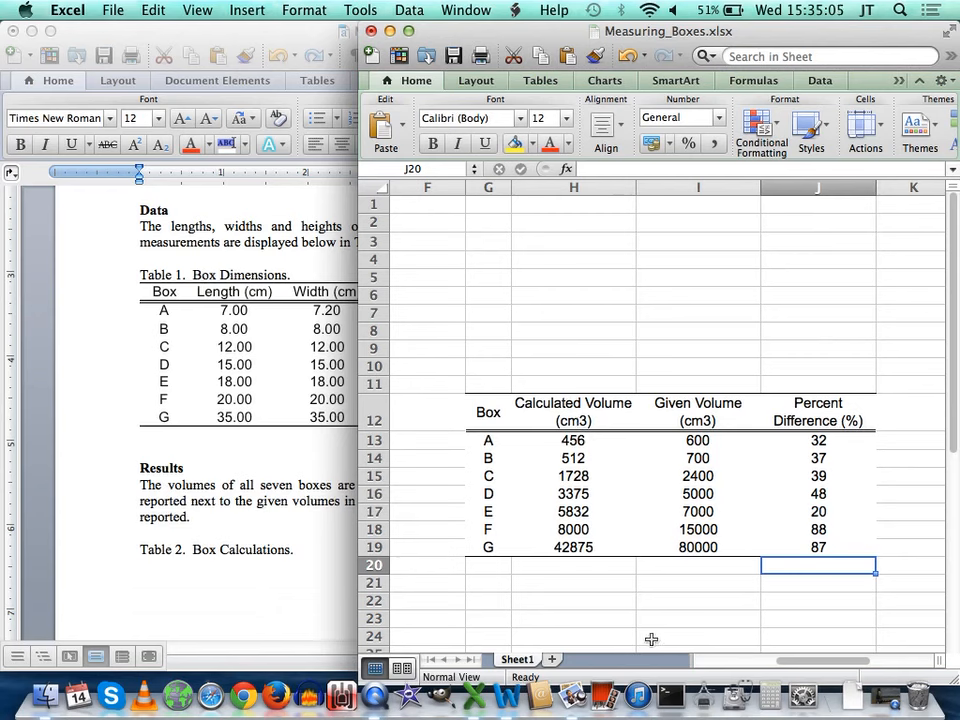
# Change the unit in the H12 heading so it reads "Calculated Volume (cm^3)"
pyautogui.click(578, 415)
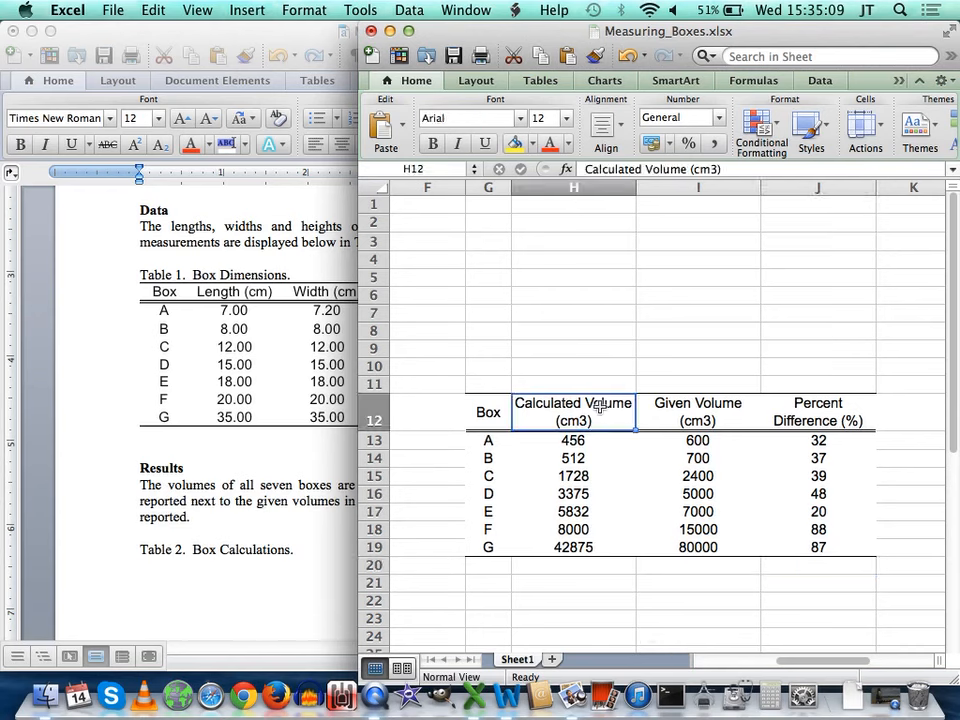
pyautogui.click(714, 169)
pyautogui.write('^')
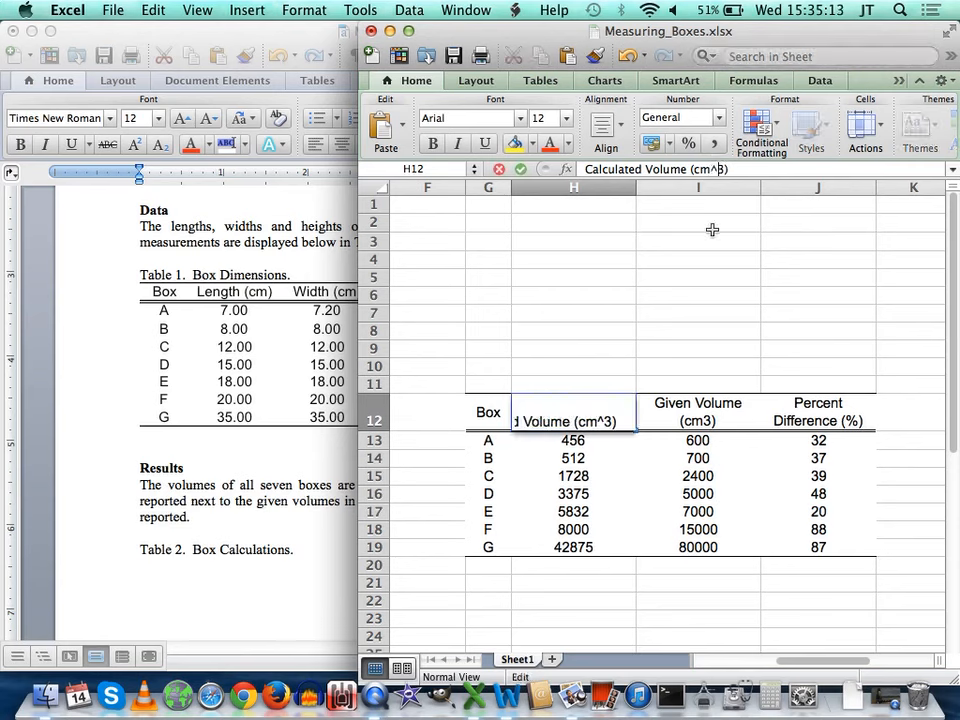
pyautogui.press('Return')
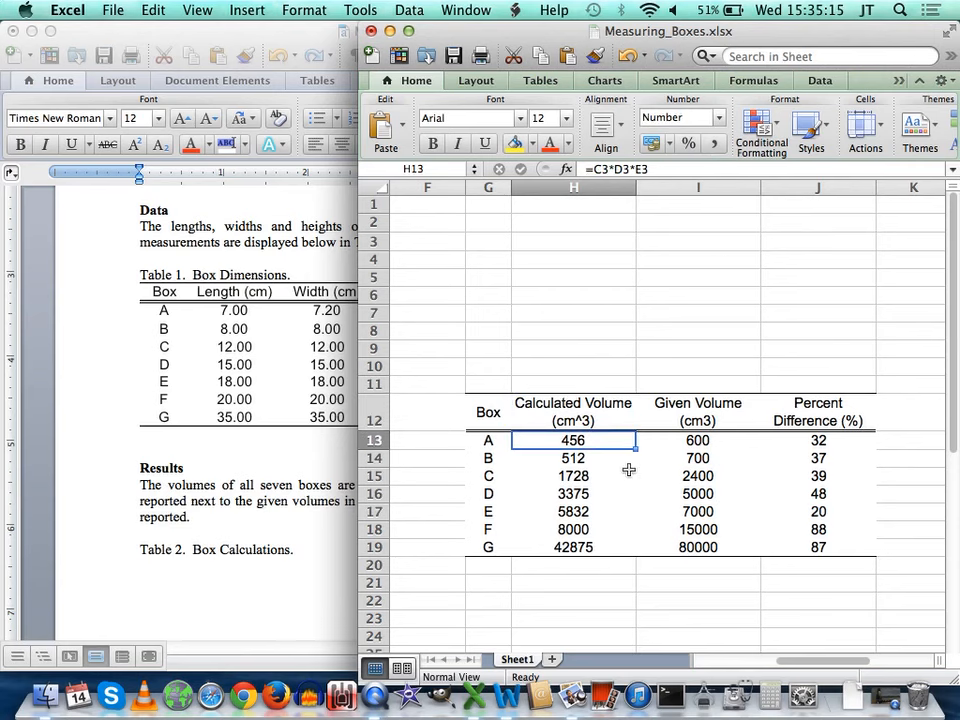
# Remove the caret from the Calculated Volume heading in H12 and format the 3 in cm3 as superscript
pyautogui.click(594, 419)
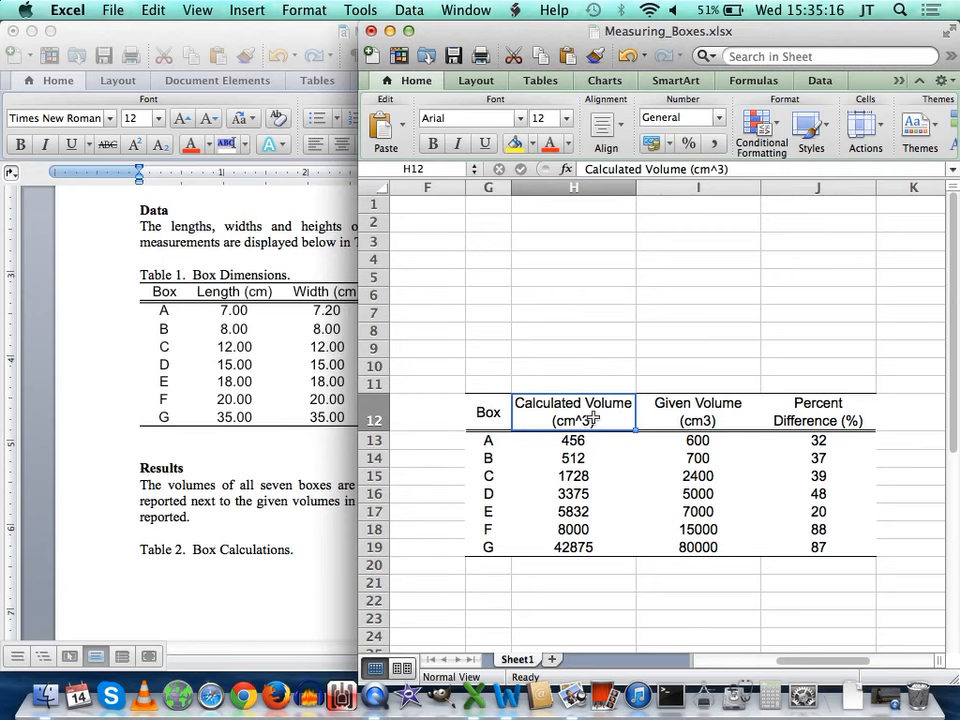
pyautogui.click(708, 169)
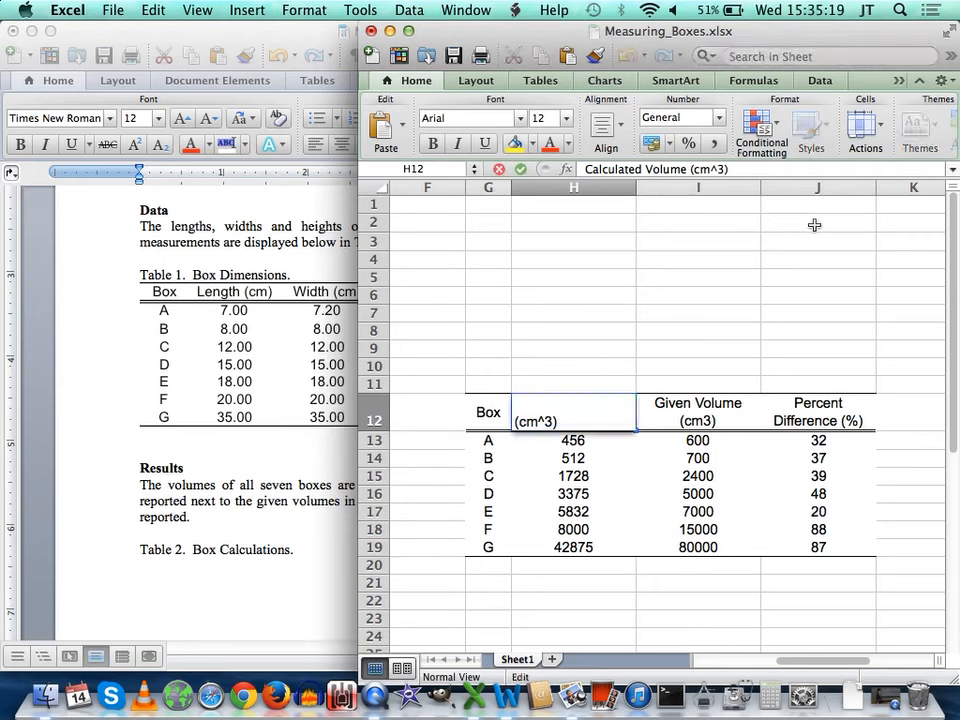
pyautogui.press('BackSpace')
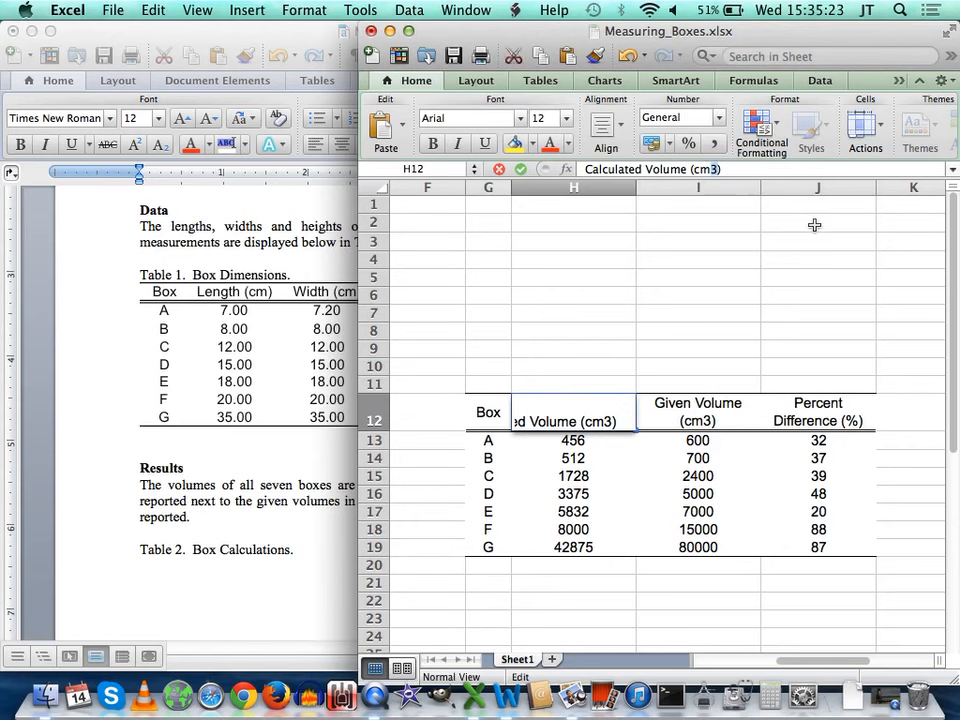
pyautogui.click(320, 8)
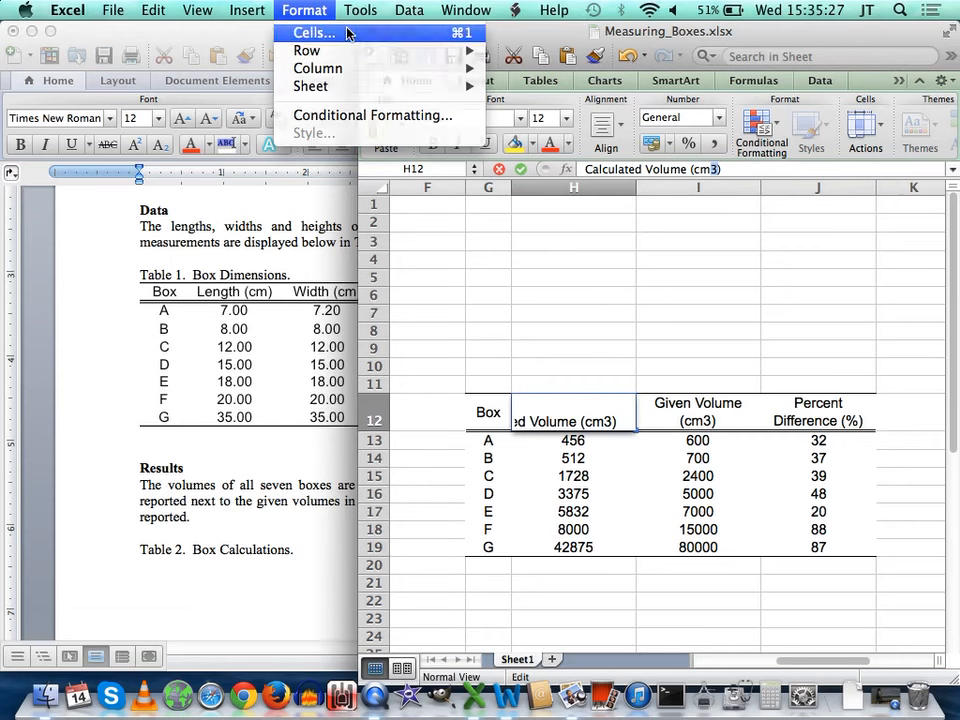
pyautogui.click(349, 32)
pyautogui.click(148, 384)
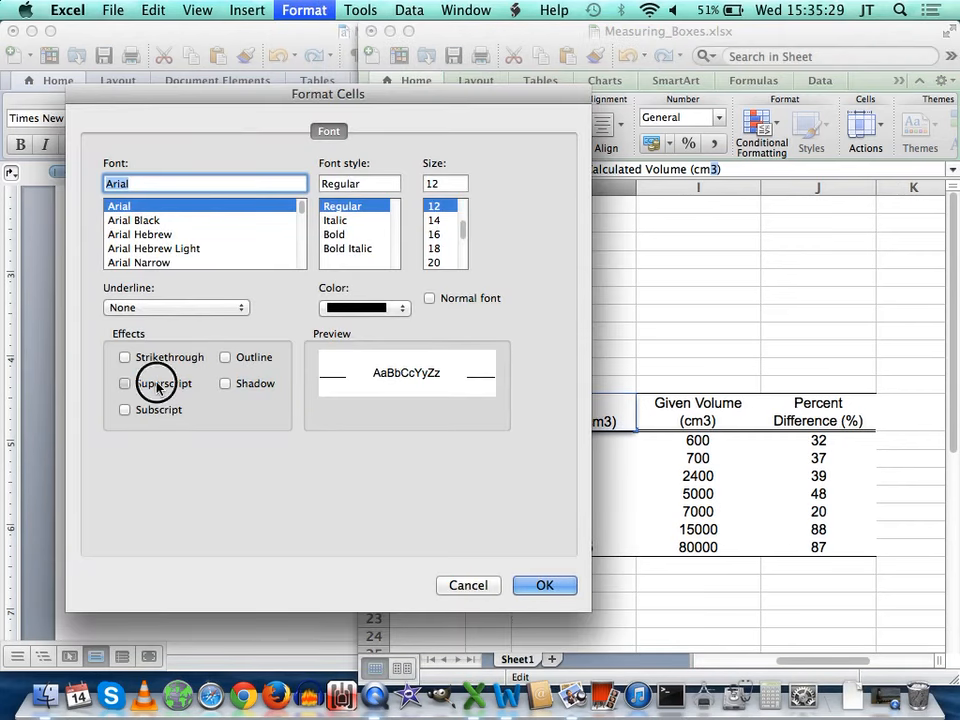
pyautogui.press('Return')
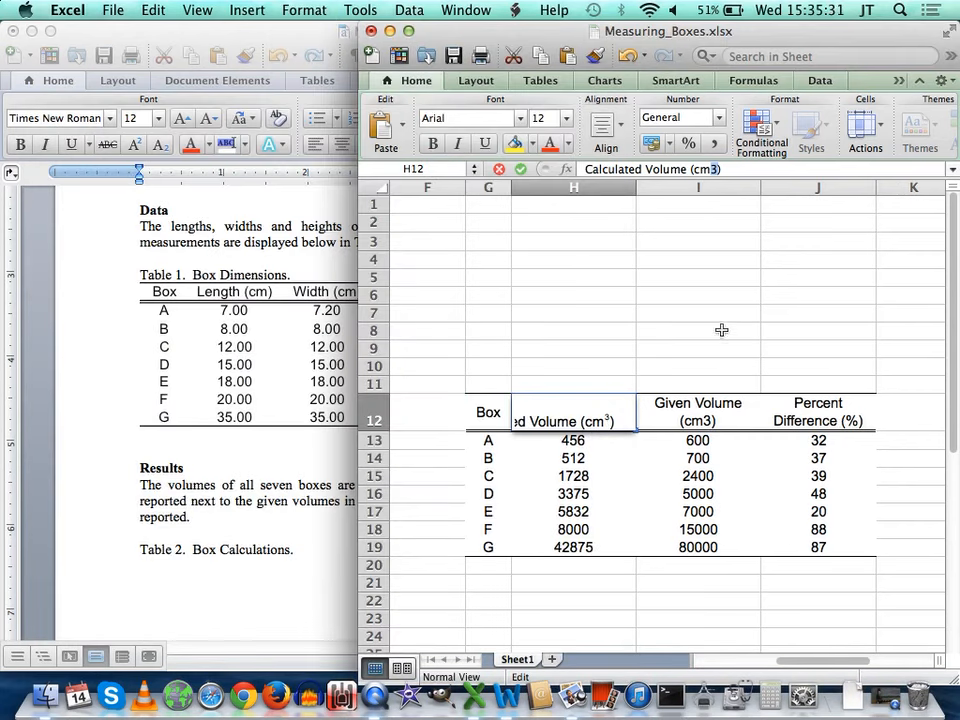
# Format the 3 in the Given Volume (cm3) heading in I12 as superscript
pyautogui.click(697, 408)
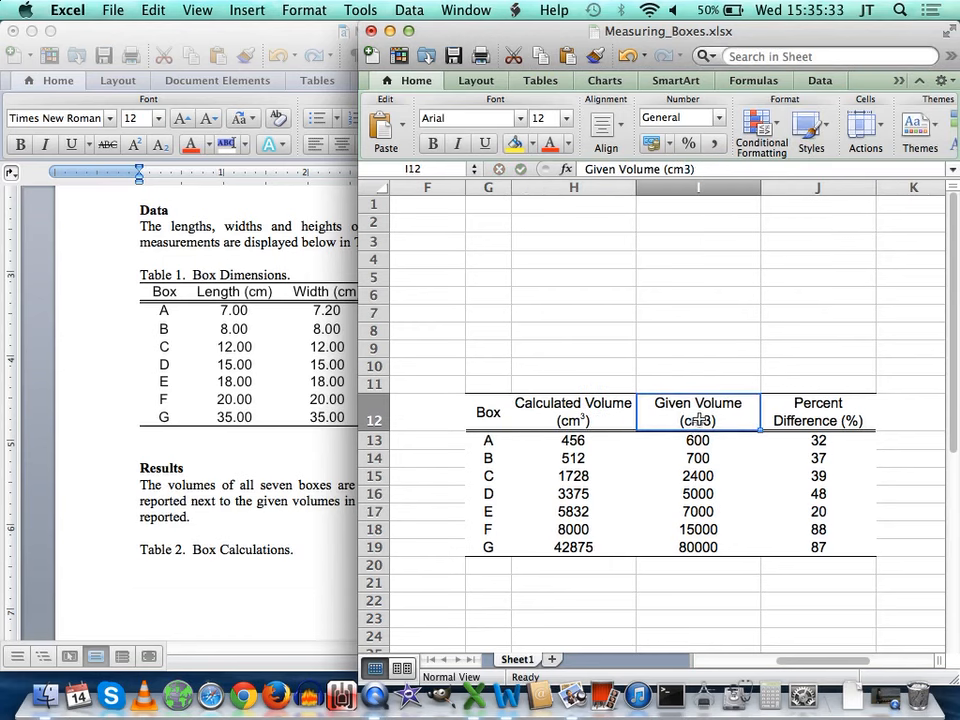
pyautogui.click(682, 170)
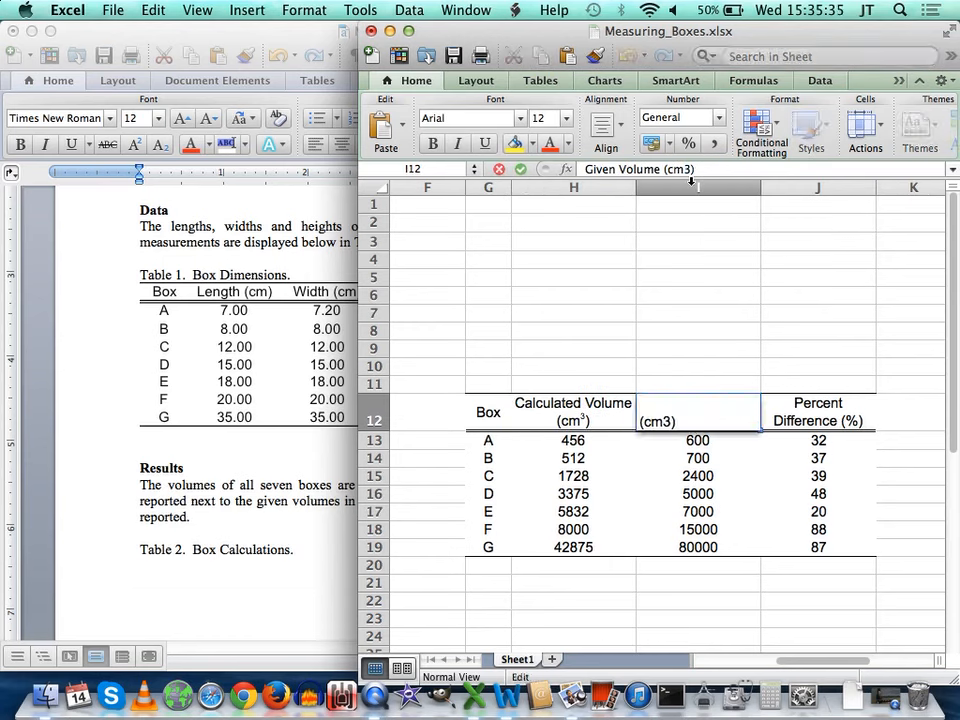
pyautogui.press('super+1')
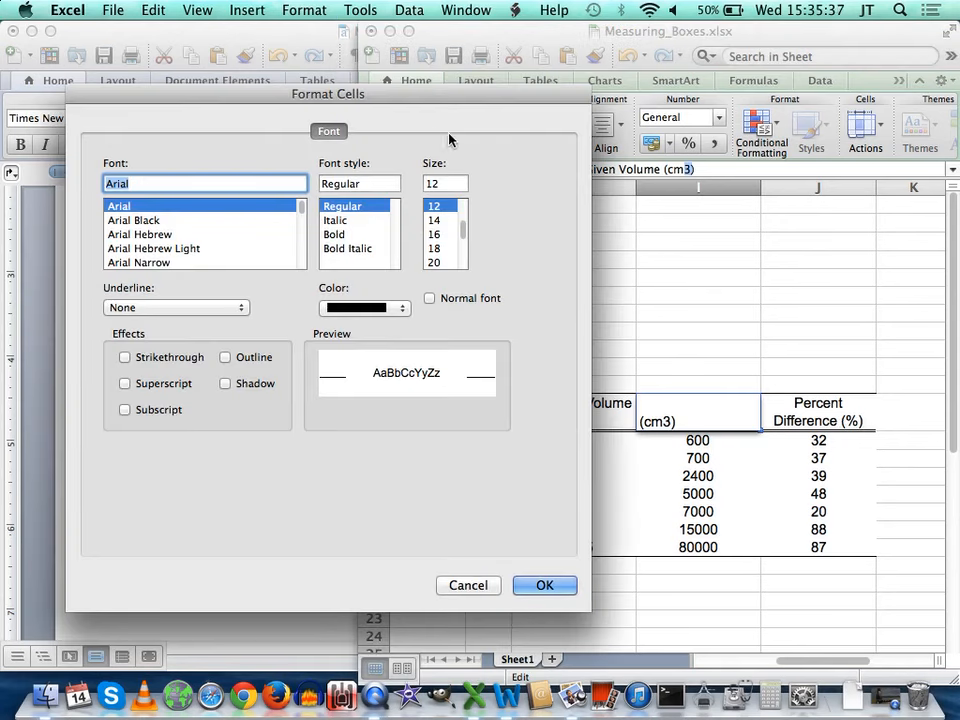
pyautogui.click(167, 387)
pyautogui.press('Return')
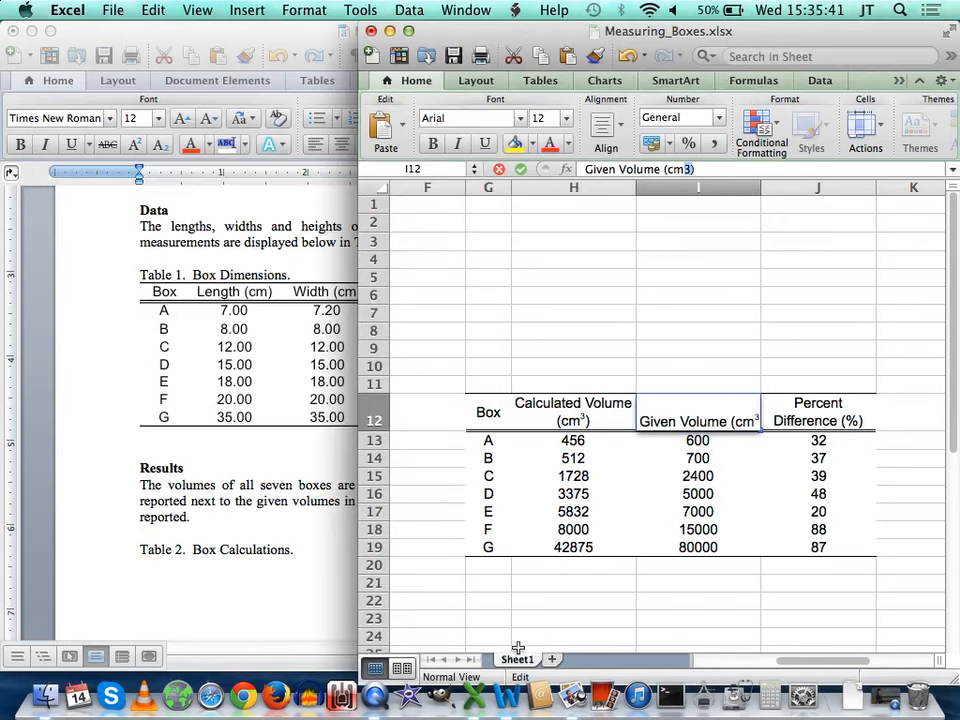
pyautogui.press('Return')
pyautogui.click(797, 637)
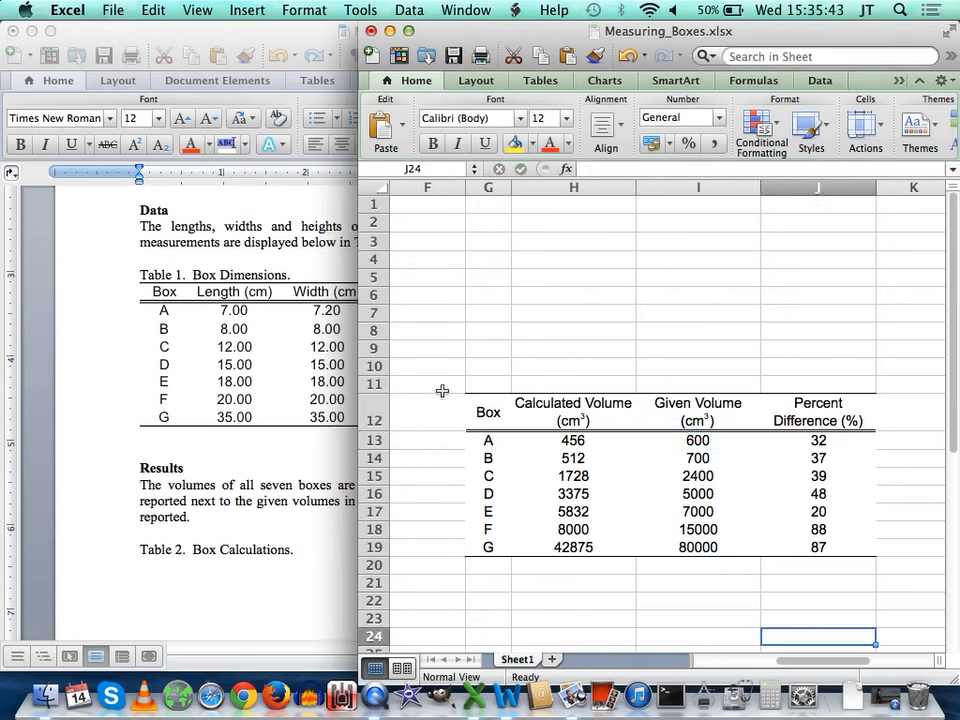
# Copy the calculations table G12:J19 and switch to the Word report, placing the insertion point under the Table 2 caption
pyautogui.moveTo(488, 411); pyautogui.dragTo(795, 540)
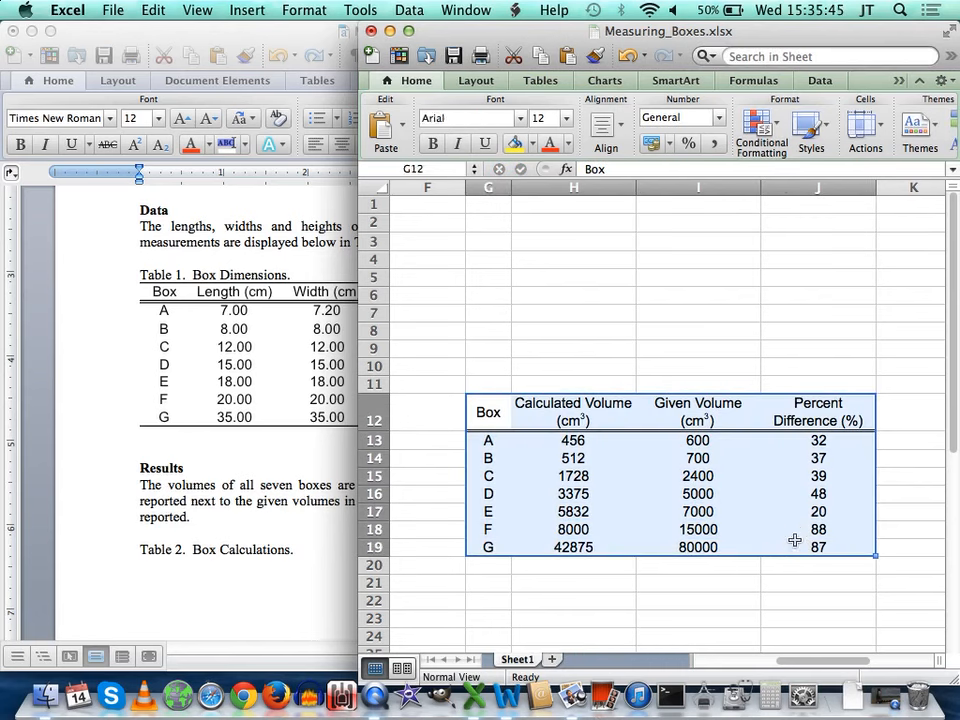
pyautogui.press('super+c')
pyautogui.press('Escape')
pyautogui.press('super+c')
pyautogui.click(191, 598)
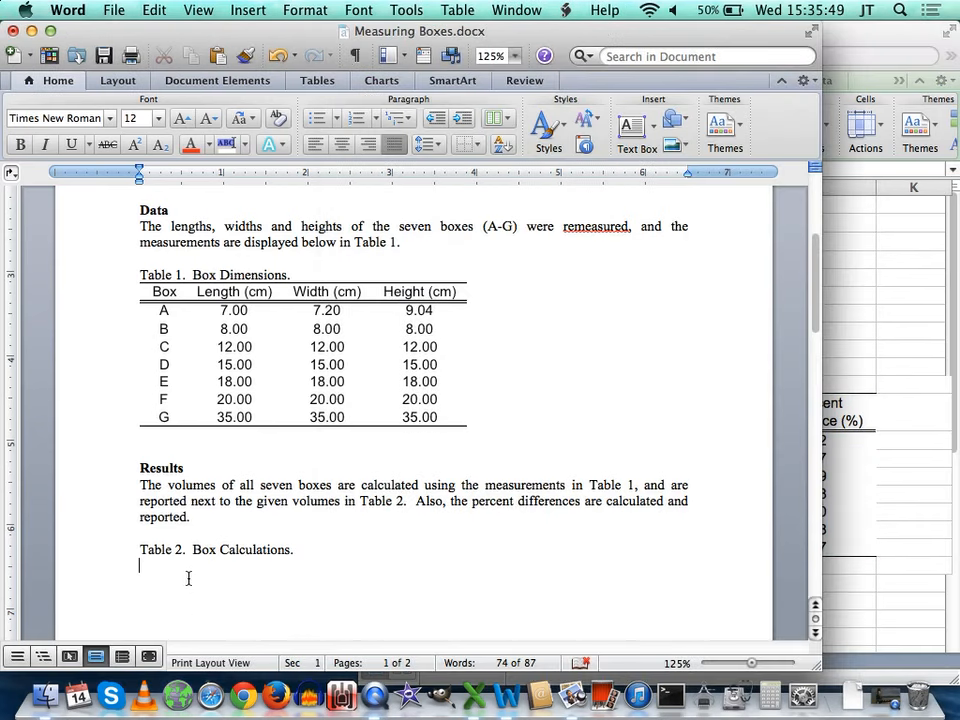
# Paste the copied calculations table below the "Table 2. Box Calculations." caption as a PDF
pyautogui.click(154, 10)
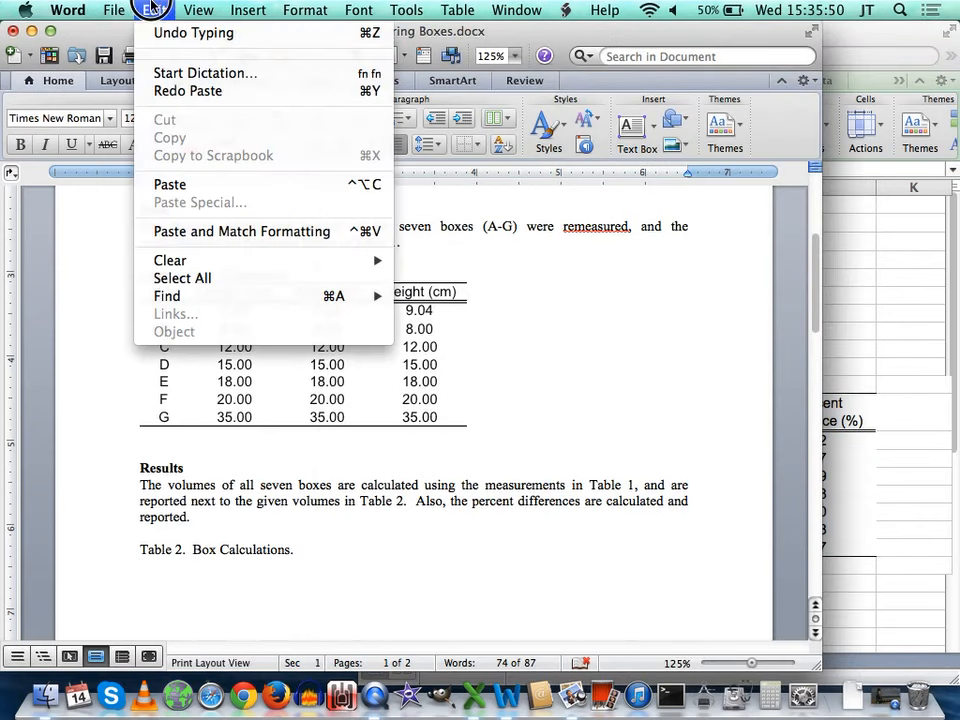
pyautogui.click(198, 187)
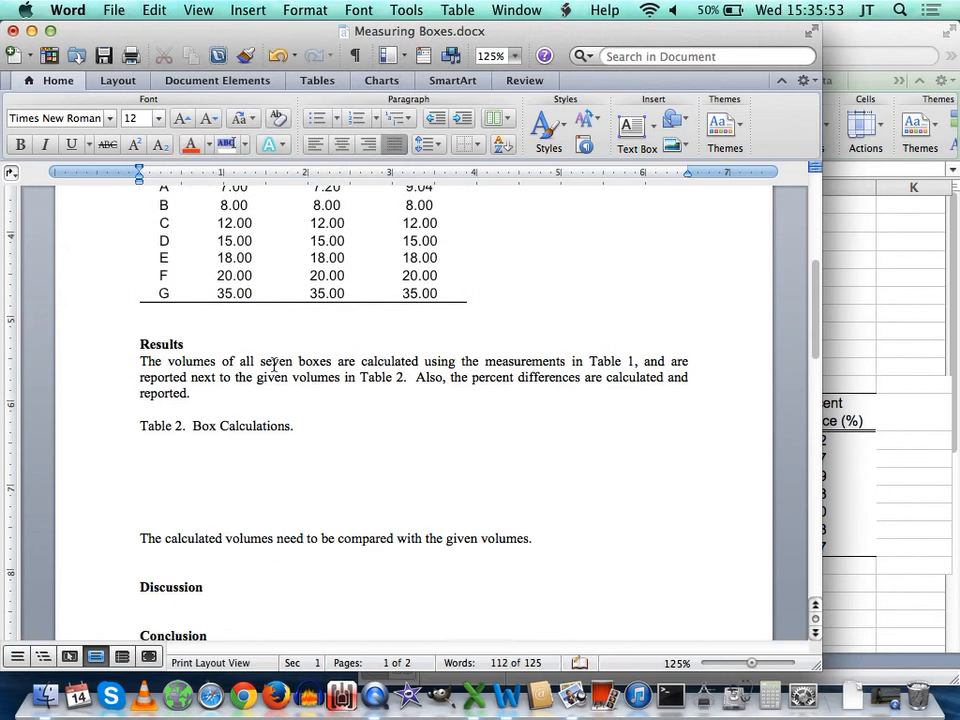
pyautogui.click(154, 10)
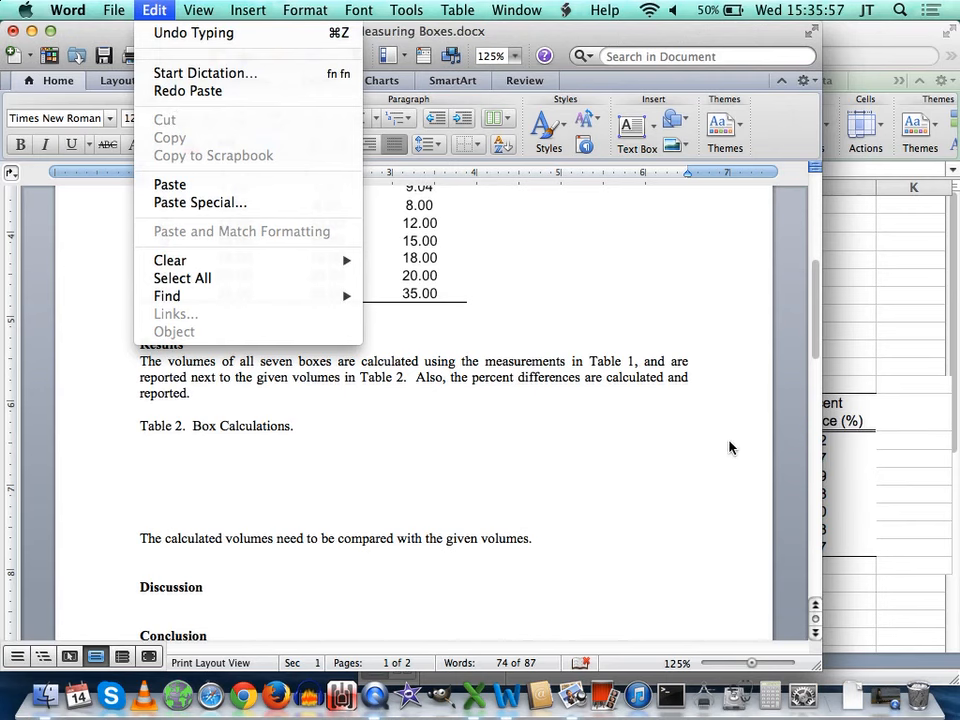
pyautogui.click(281, 203)
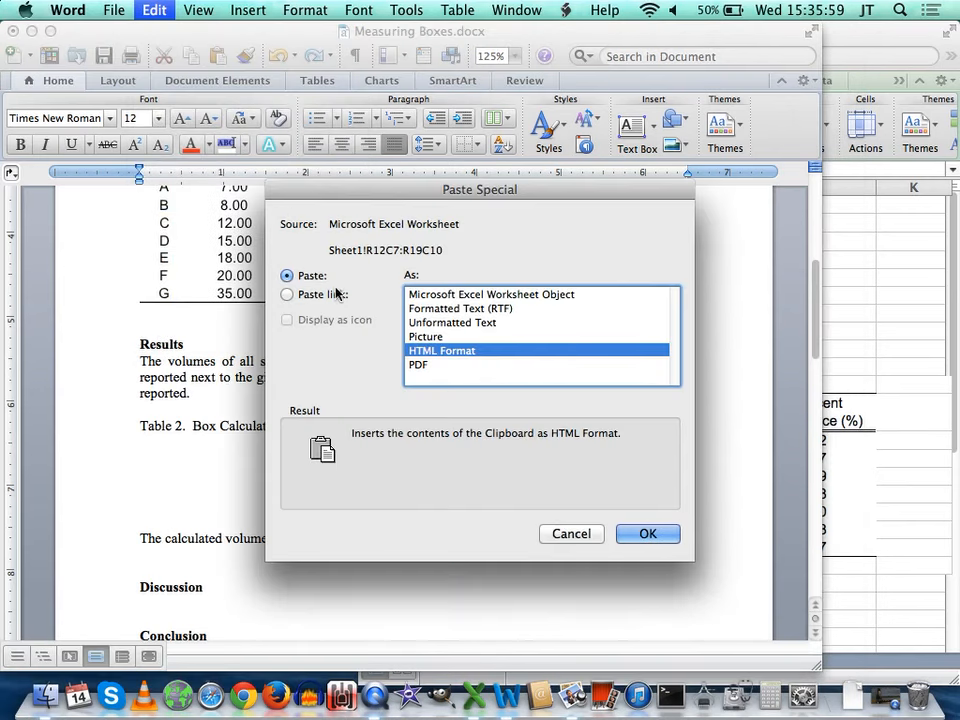
pyautogui.click(440, 364)
pyautogui.click(648, 533)
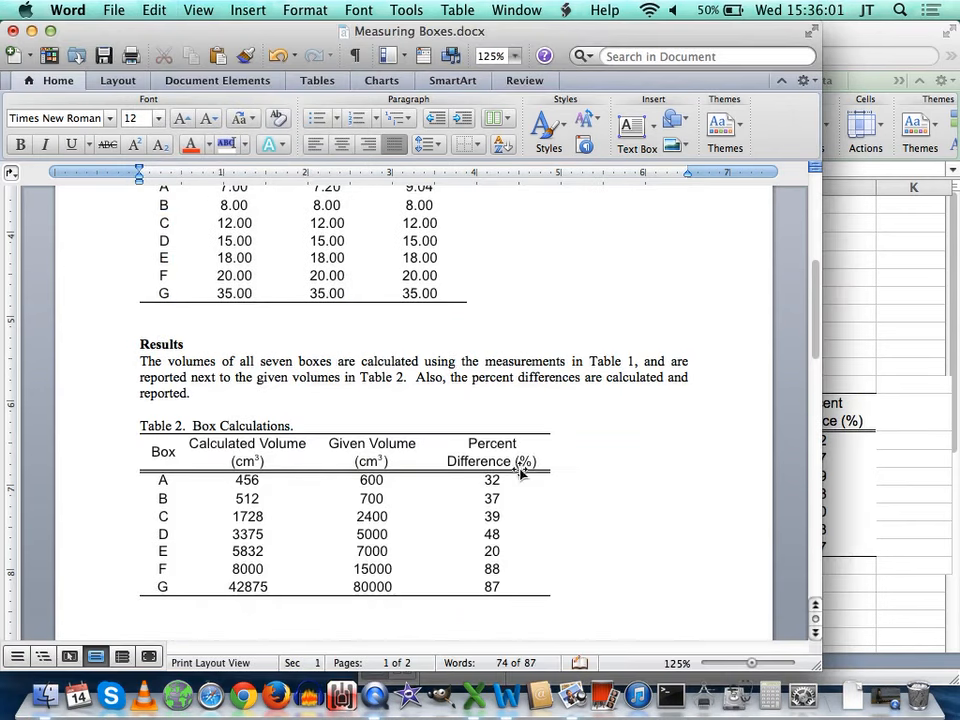
pyautogui.scroll(5, 601, 539)
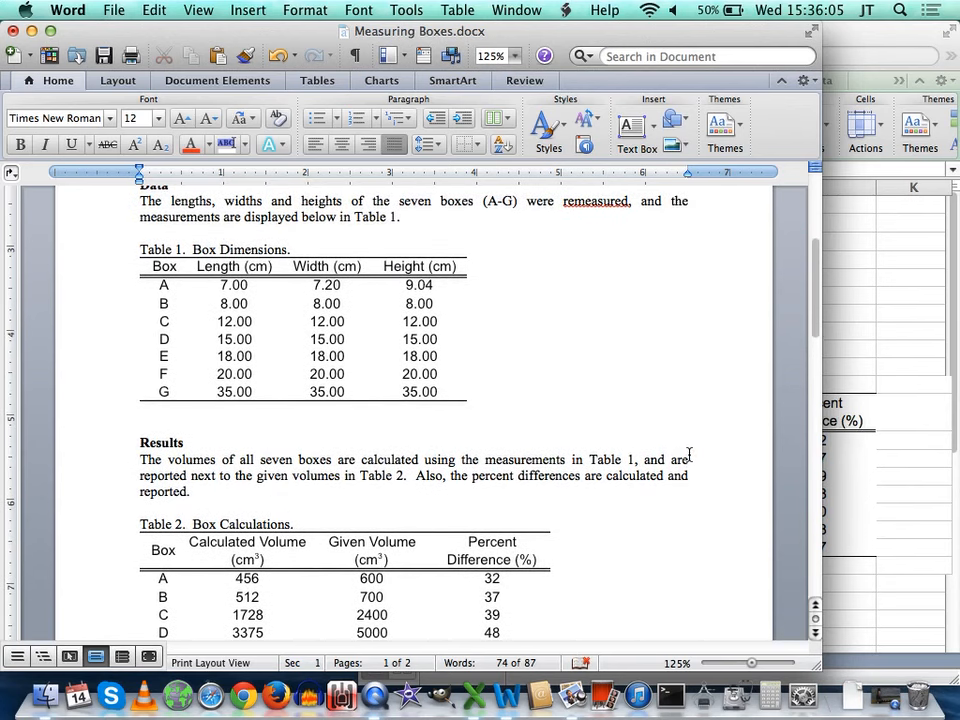
pyautogui.scroll(1, 672, 284)
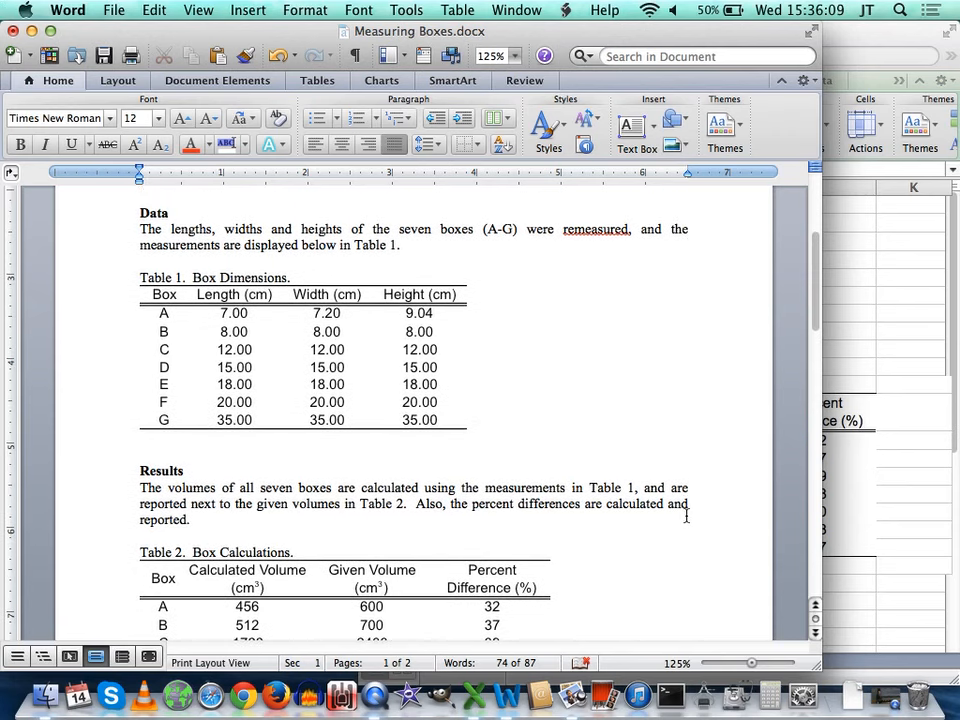
pyautogui.scroll(-4, 687, 516)
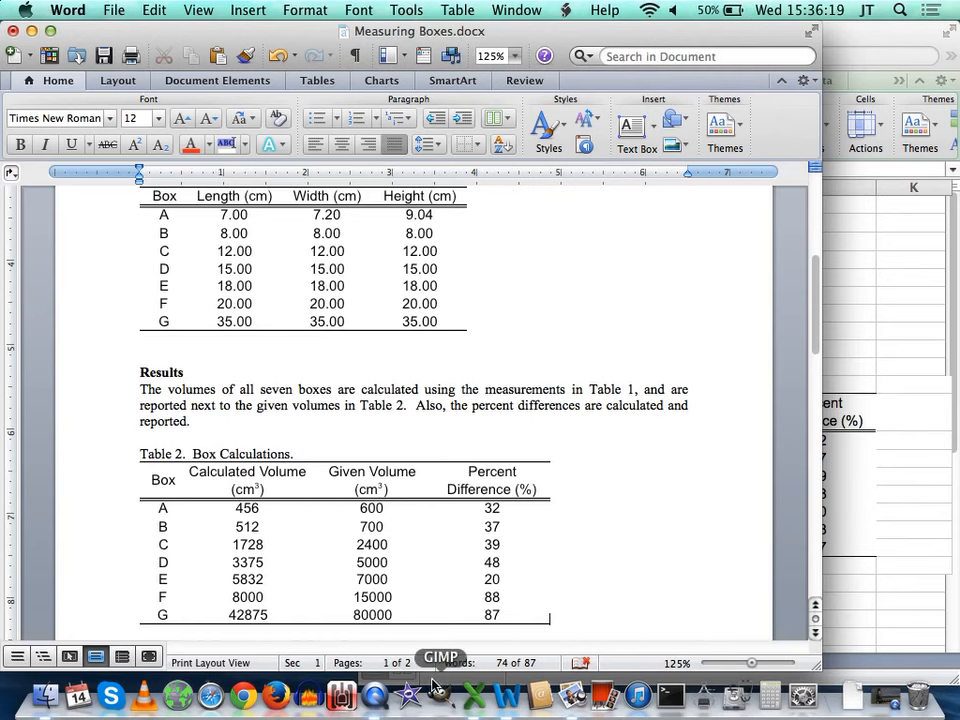
pyautogui.click(378, 698)
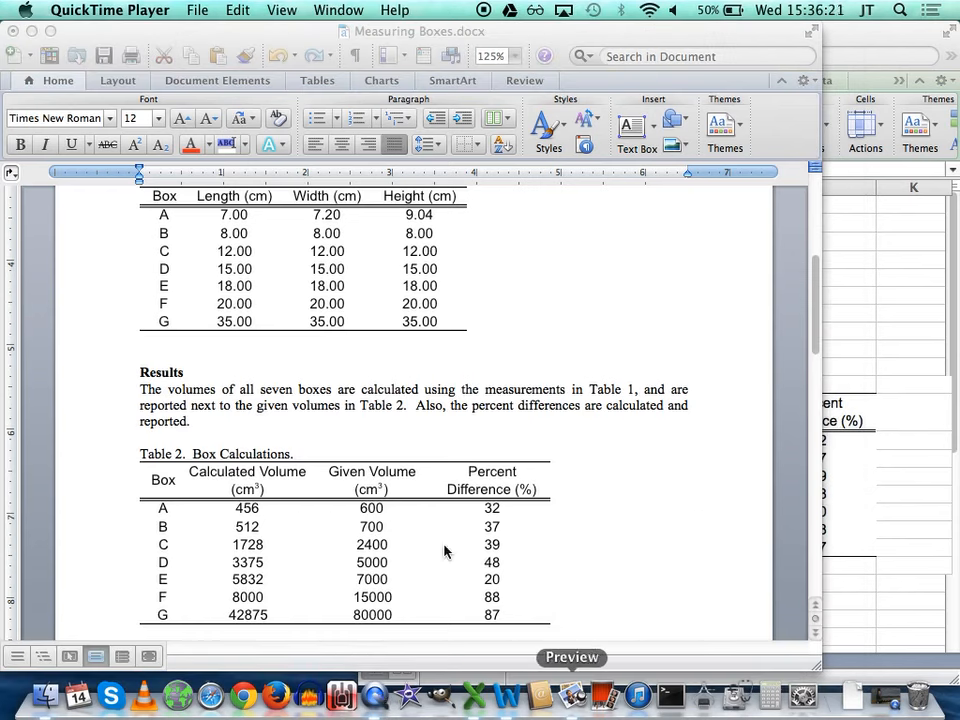
pyautogui.click(205, 9)
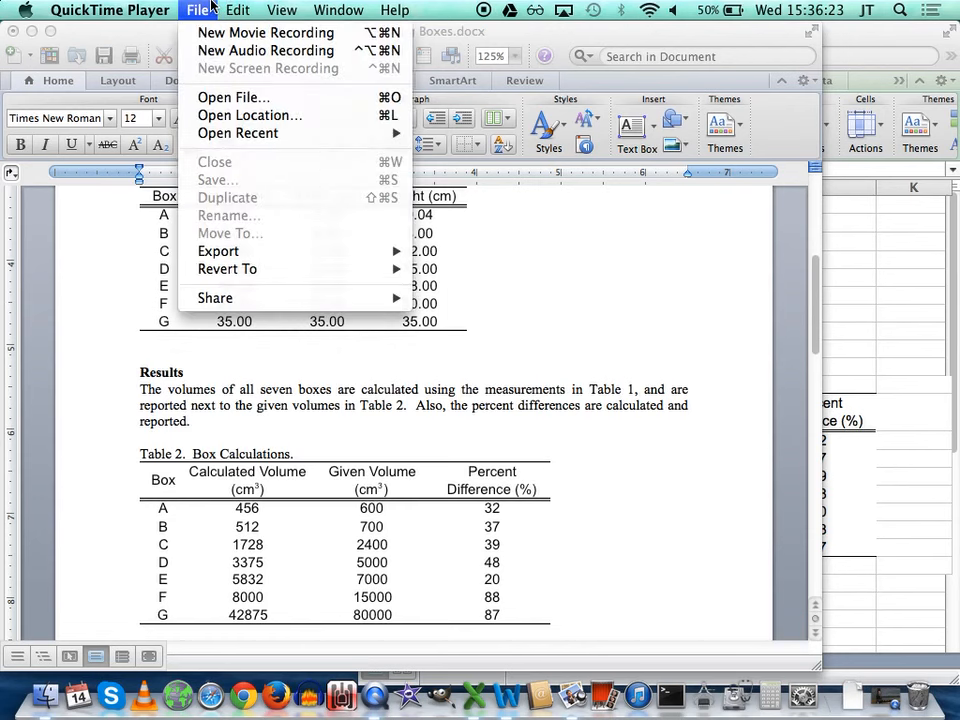
pyautogui.click(891, 702)
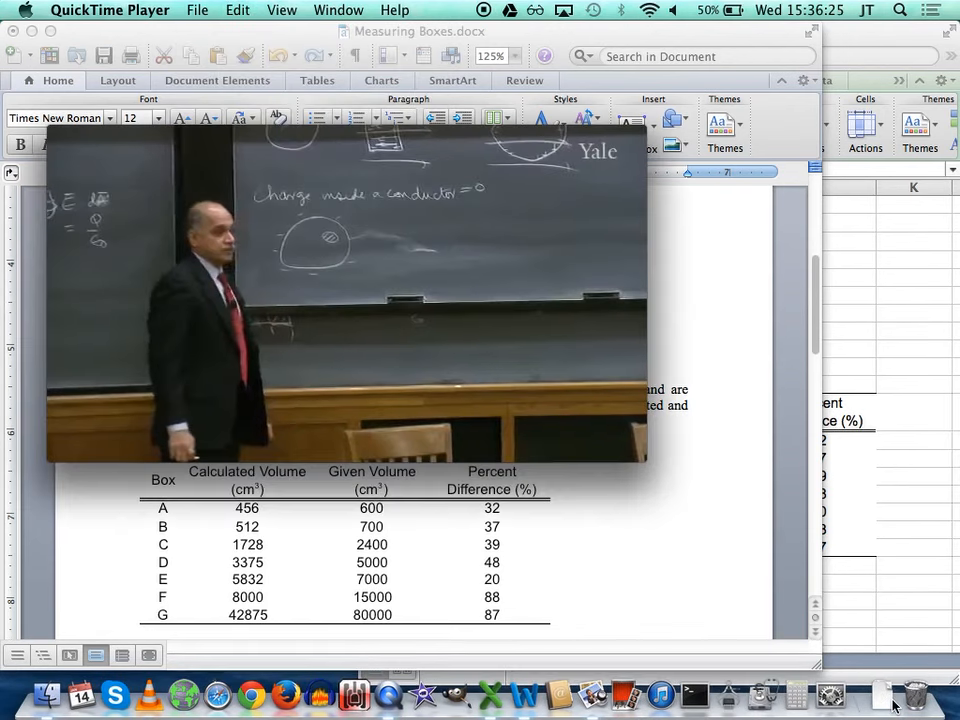
pyautogui.moveTo(505, 242)
pyautogui.press('super+m')
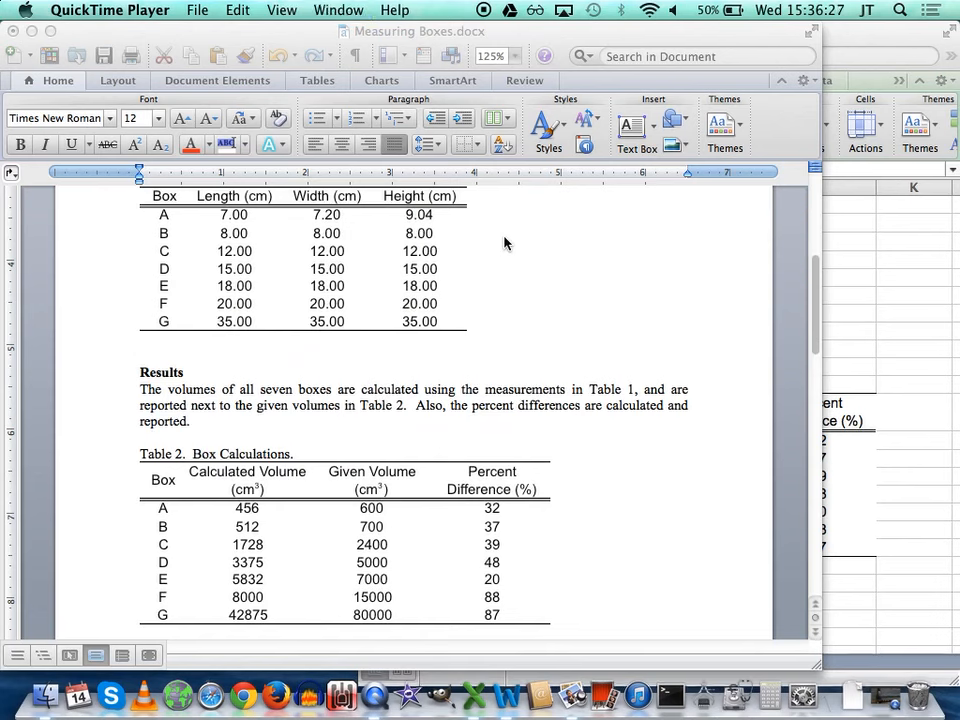
pyautogui.press('super+Tab')
pyautogui.press('super+Tab')
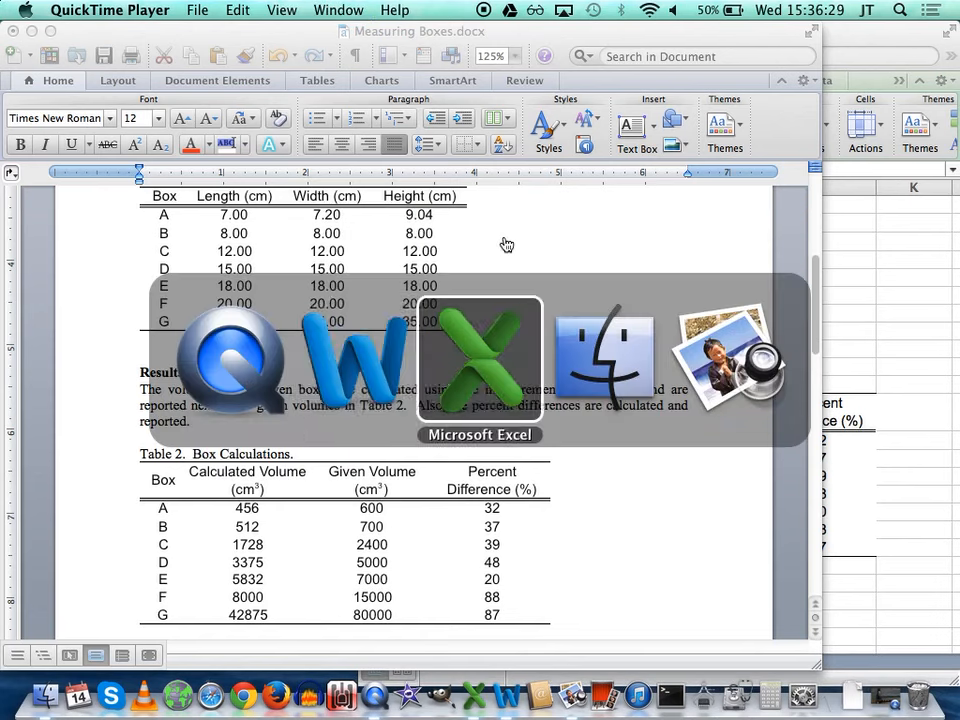
pyautogui.press('super+shift+Tab')
pyautogui.press('super+shift+Tab')
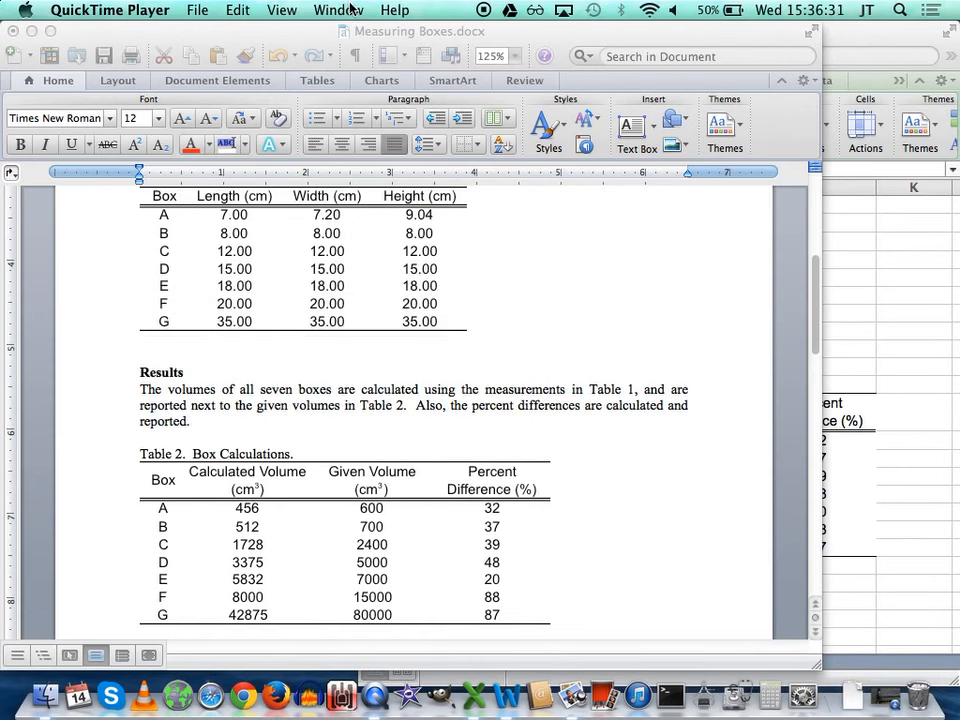